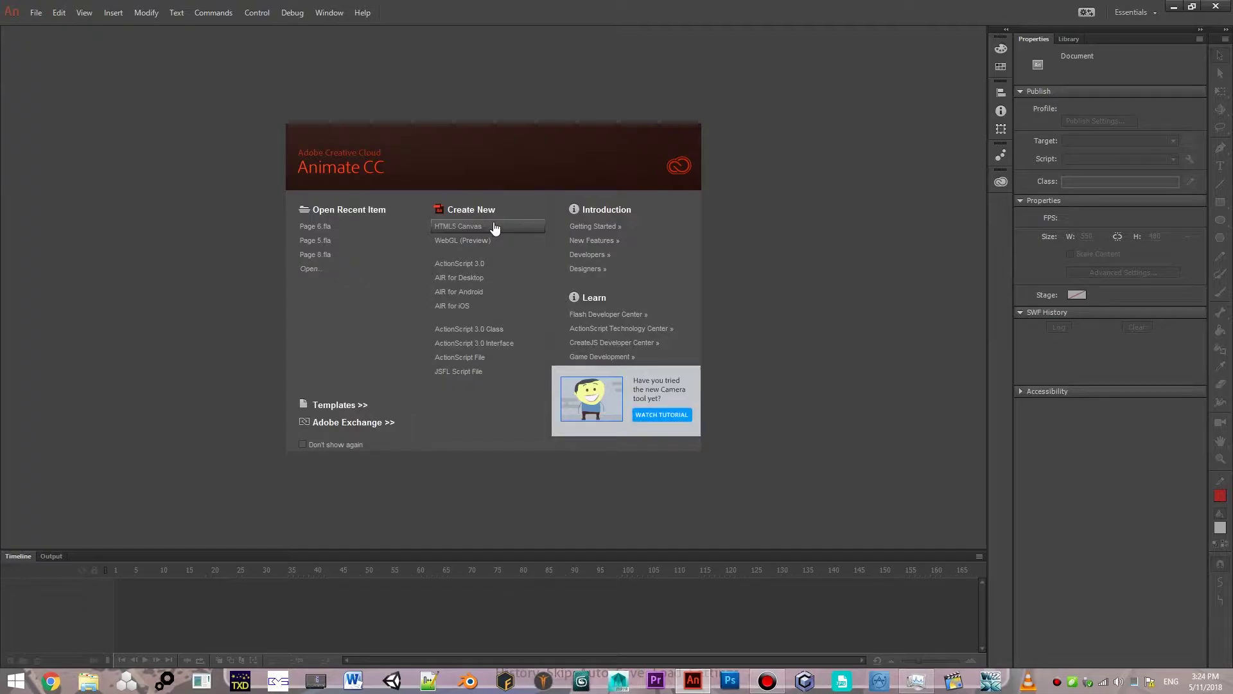
# Create a new HTML5 Canvas document, then browse the boat folder in Open and cancel.
pyautogui.click(494, 227)
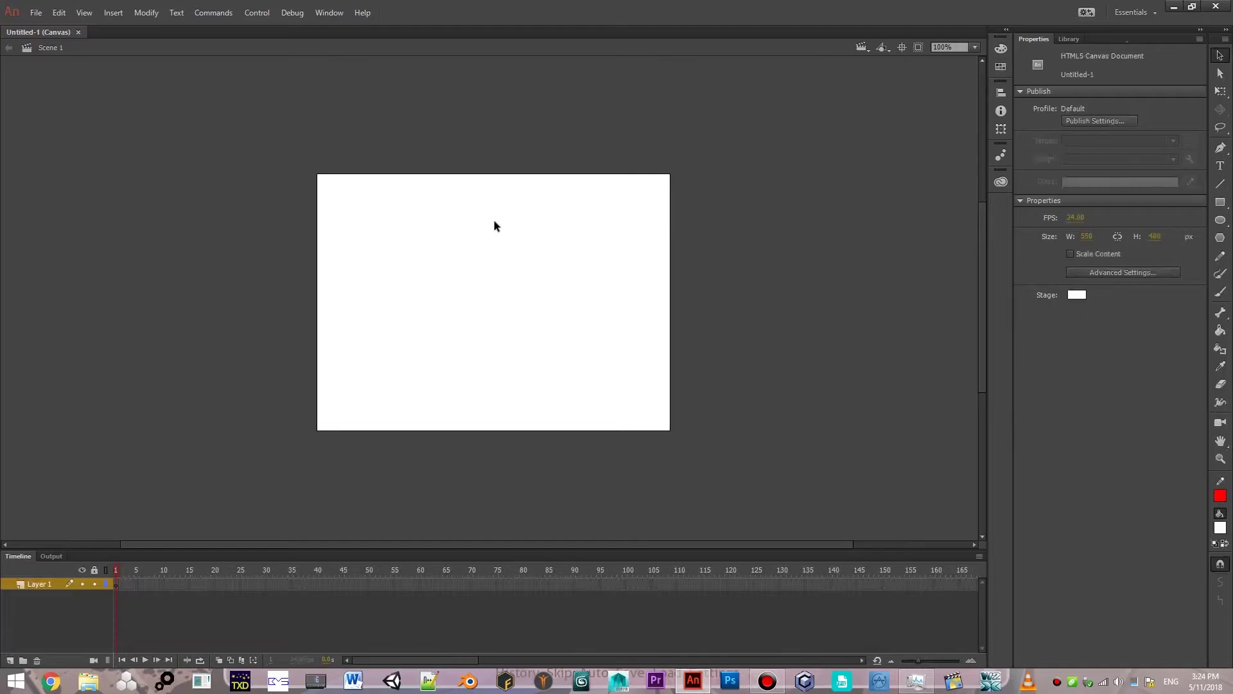
pyautogui.click(35, 13)
pyautogui.moveTo(70, 70)
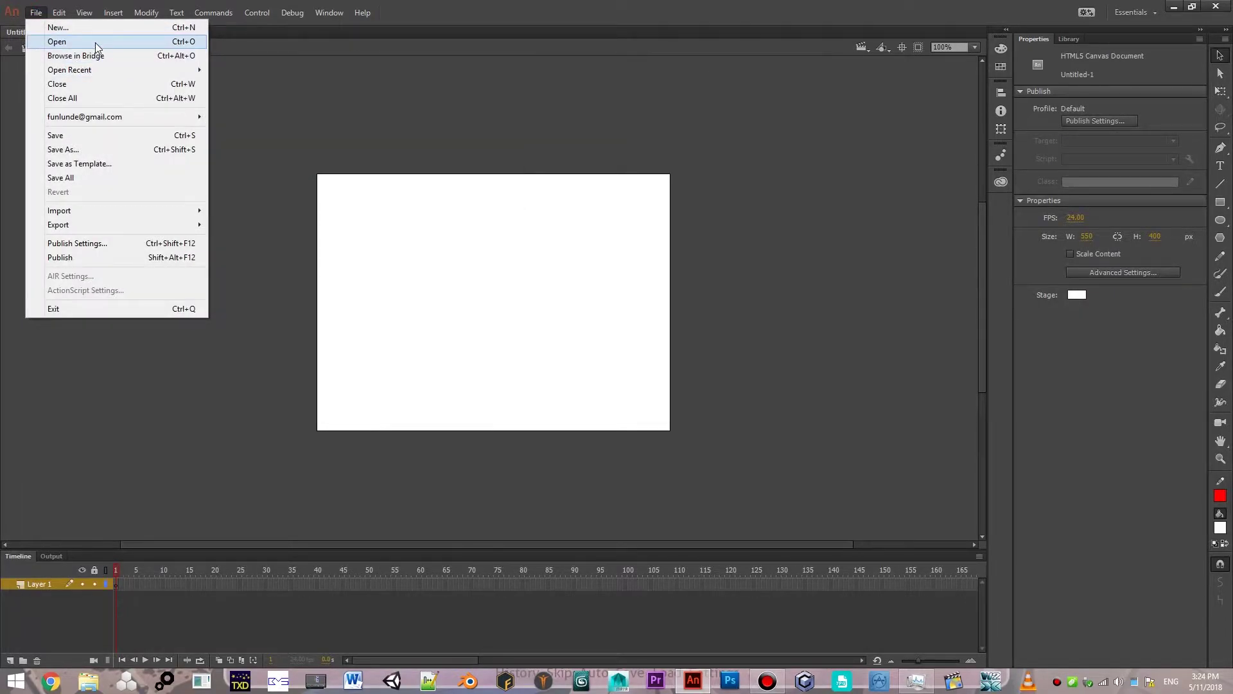
pyautogui.click(95, 43)
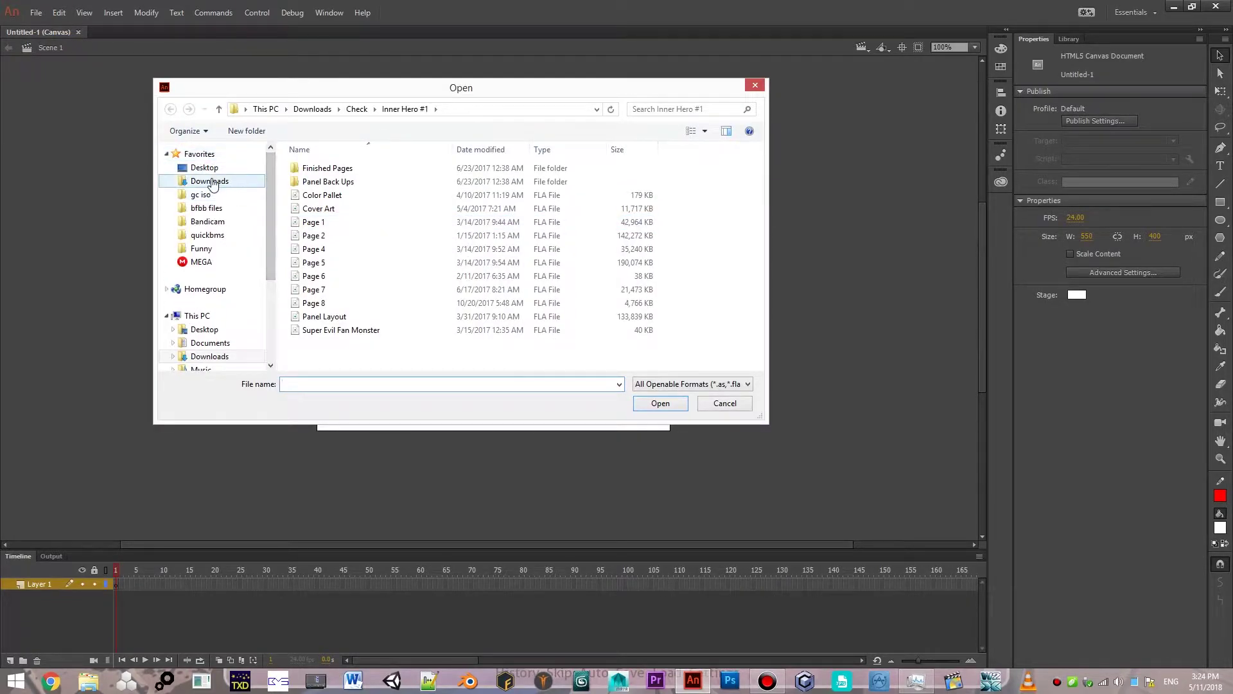
pyautogui.click(212, 183)
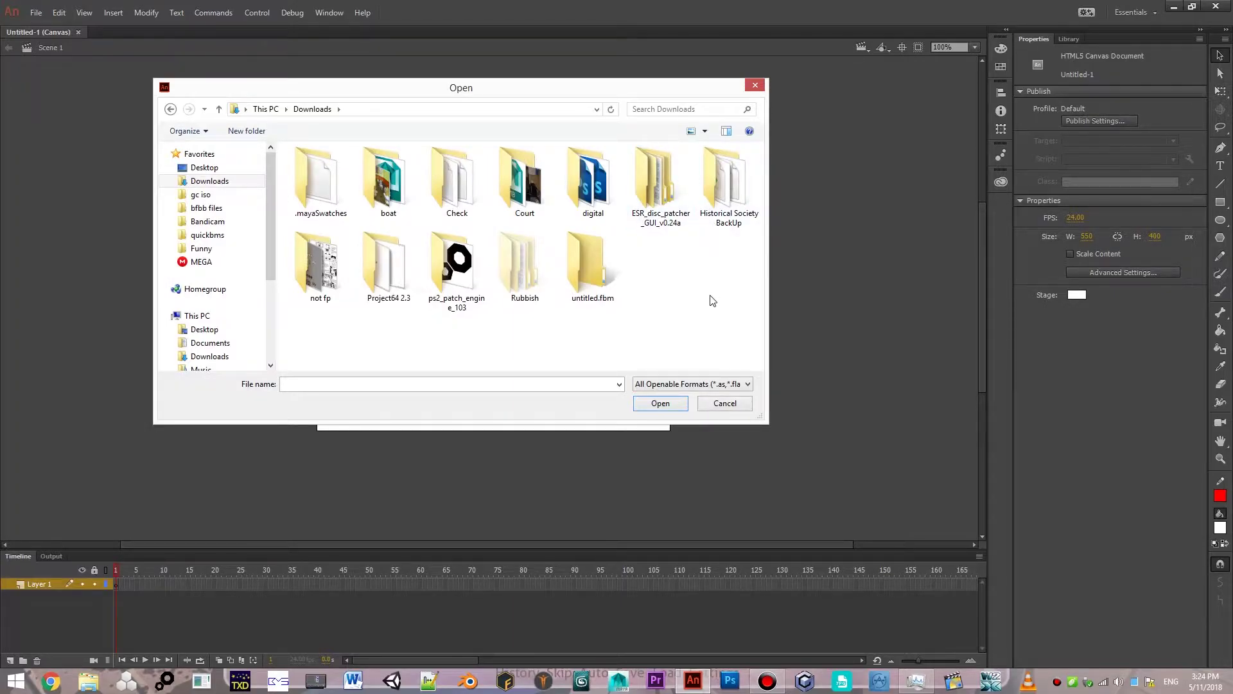
pyautogui.doubleClick(388, 189)
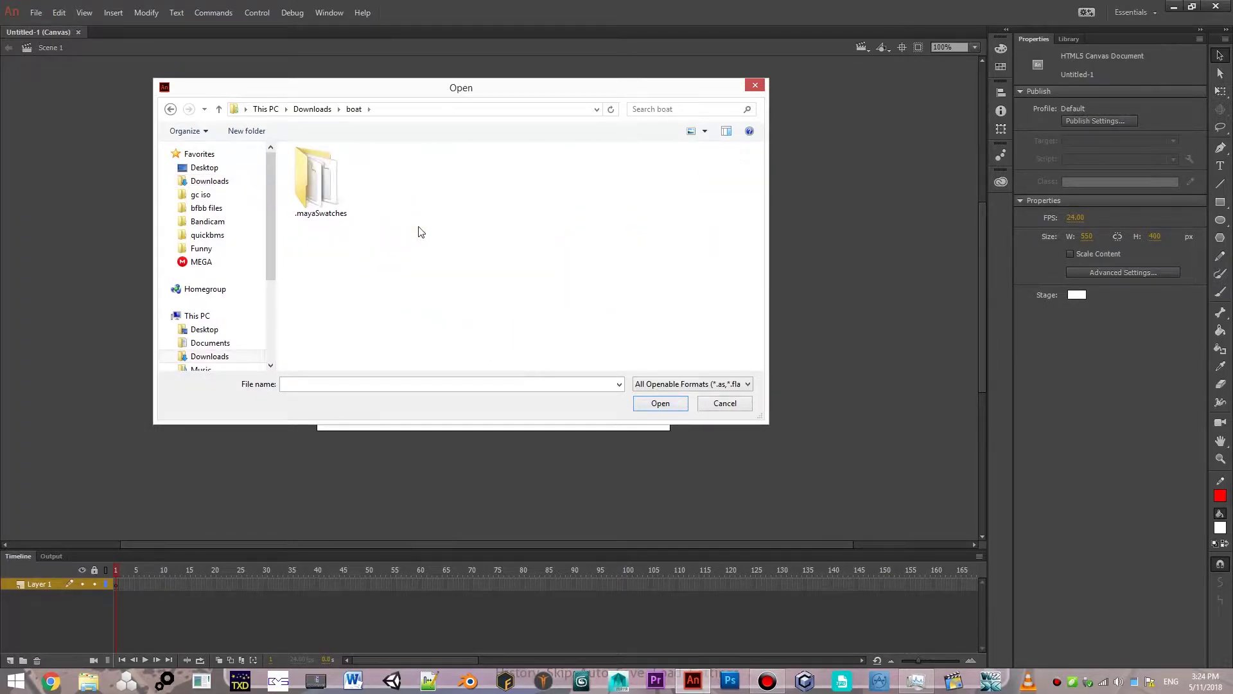
pyautogui.click(317, 197)
pyautogui.doubleClick(317, 197)
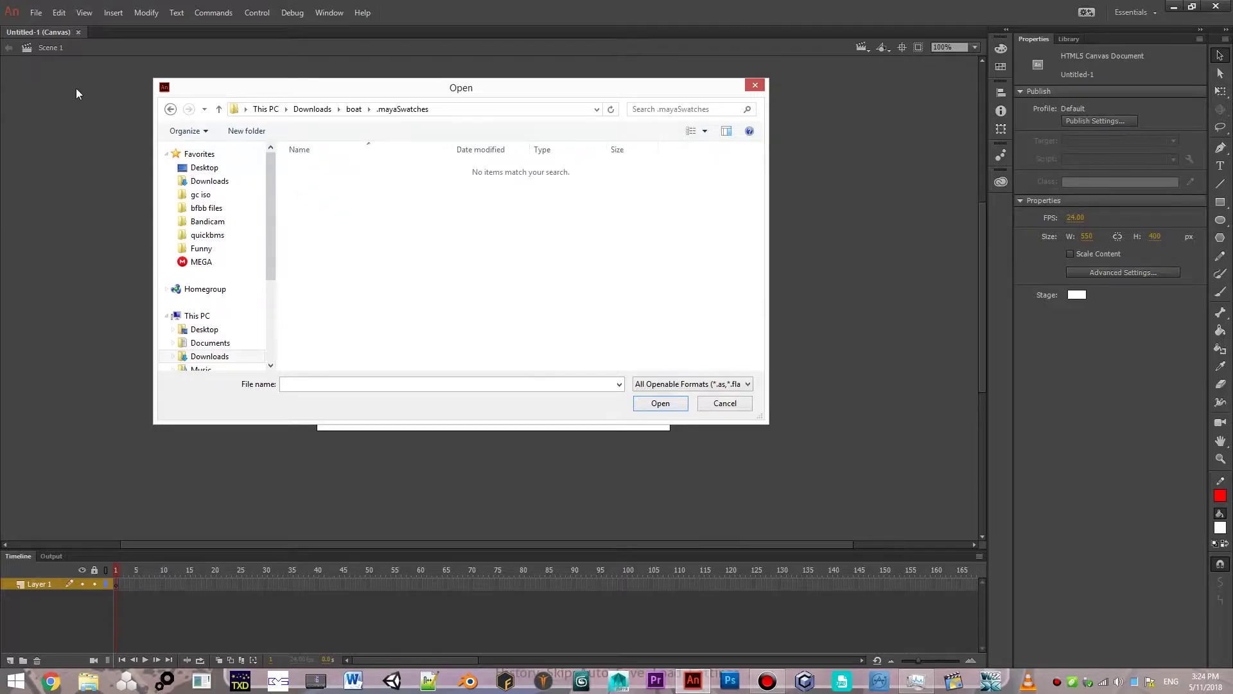
pyautogui.click(170, 109)
pyautogui.click(733, 381)
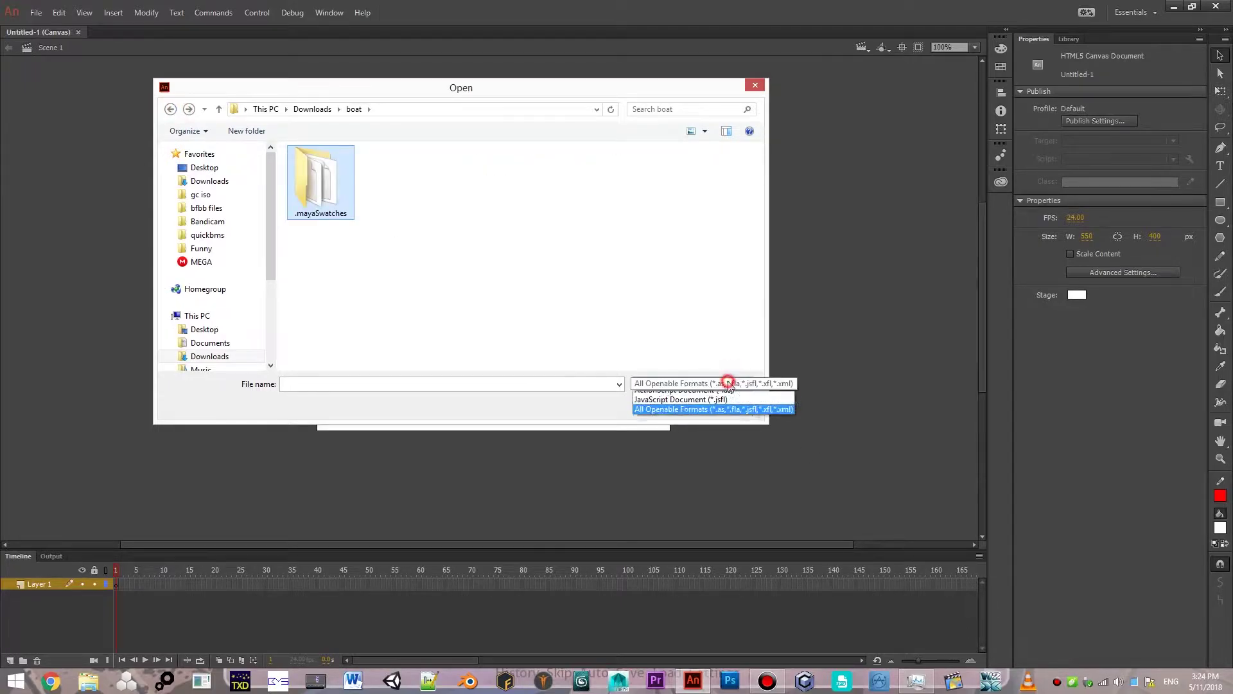
pyautogui.click(711, 332)
pyautogui.click(724, 402)
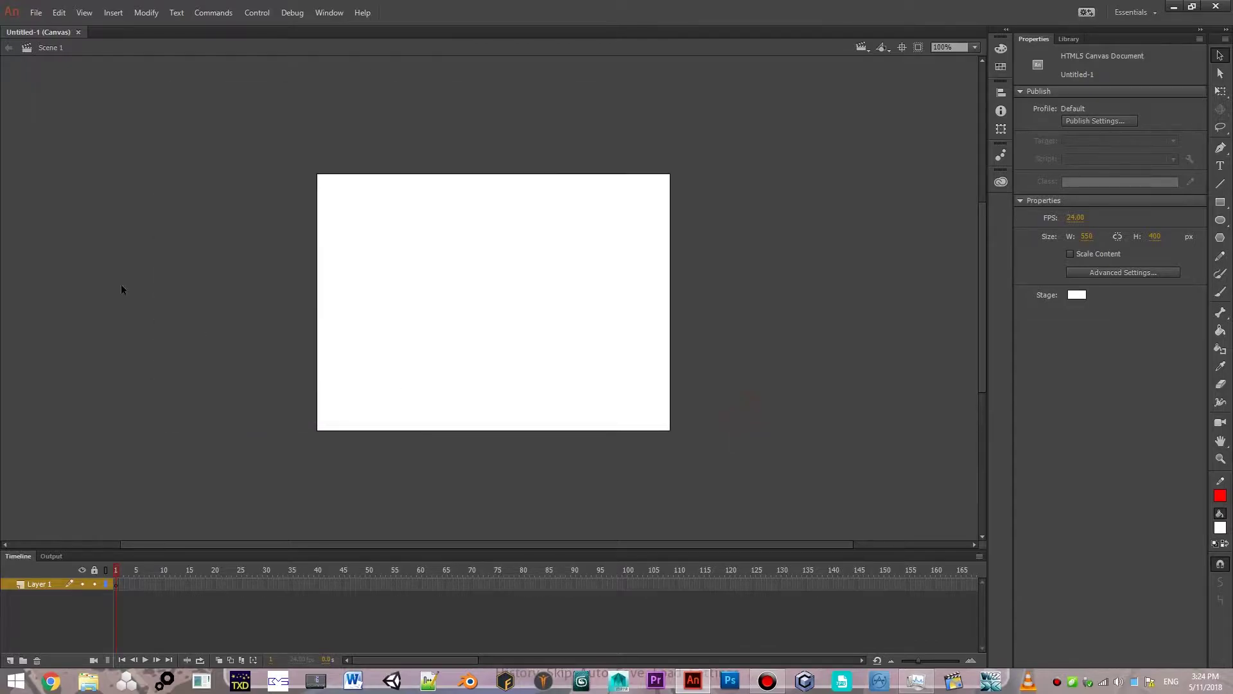
# Import BOATING_SCHOOL_17_(1) and the second classroom image from Downloads\boat onto the stage.
pyautogui.click(36, 12)
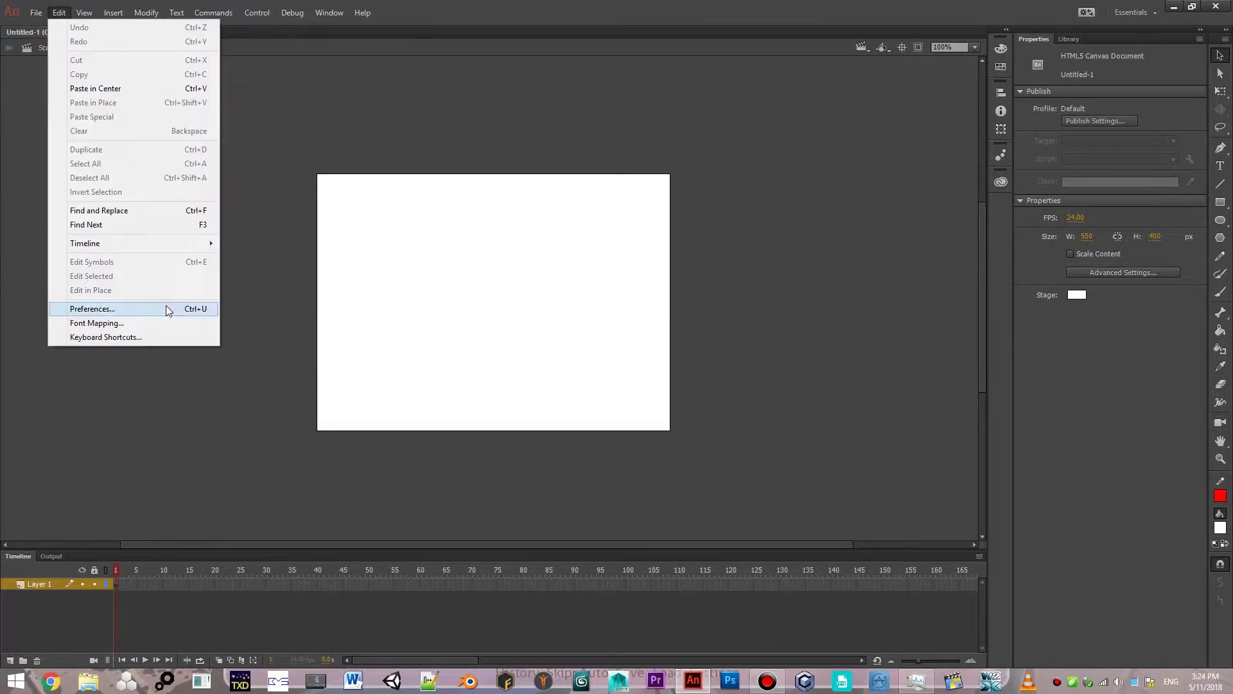
pyautogui.moveTo(59, 210)
pyautogui.click(238, 213)
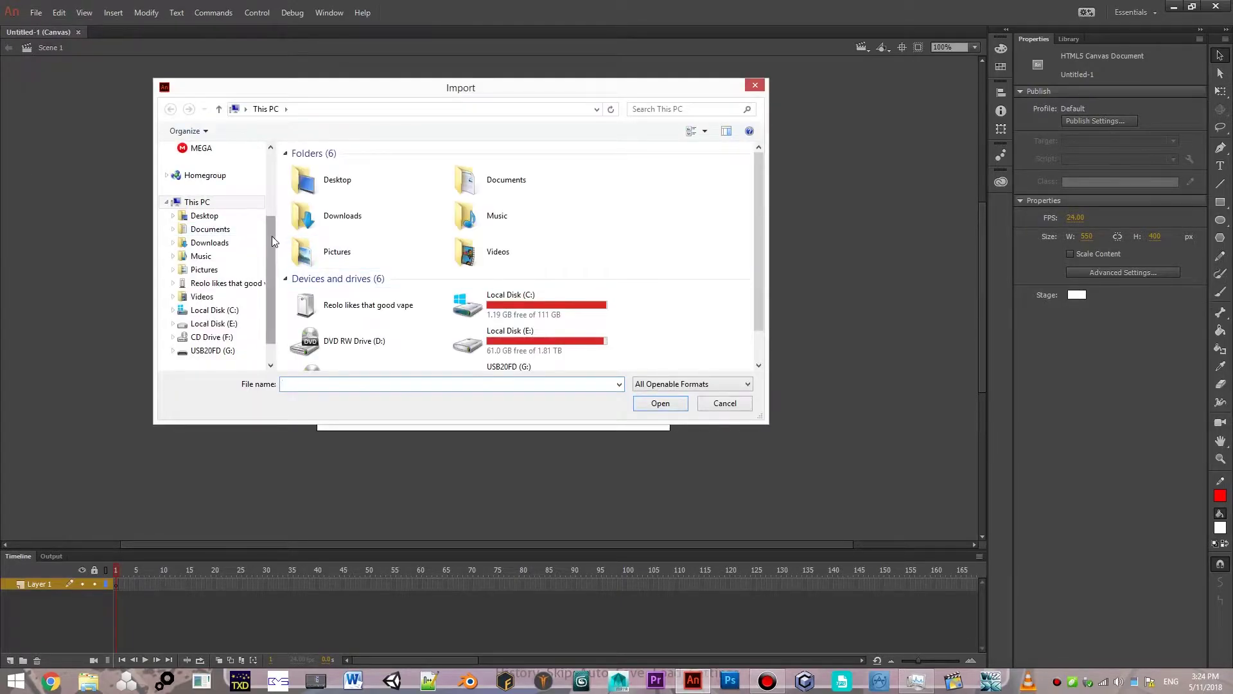
pyautogui.scroll(3, 271, 236)
pyautogui.click(219, 184)
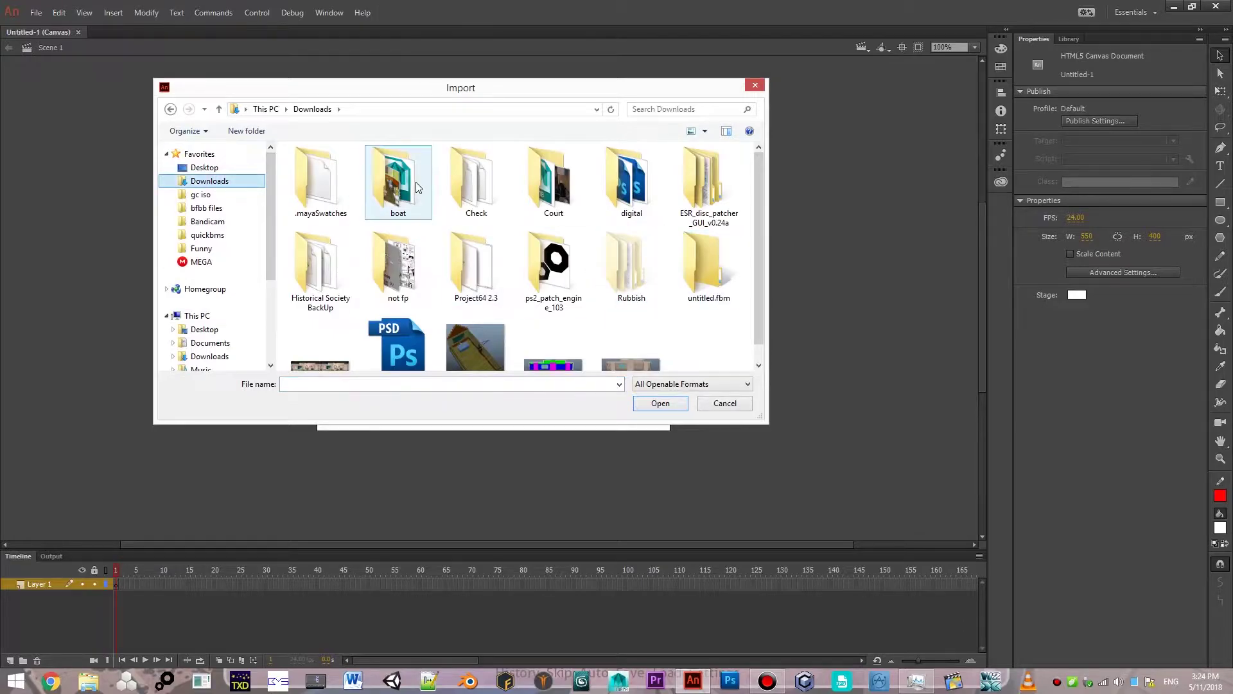
pyautogui.click(414, 184)
pyautogui.doubleClick(417, 183)
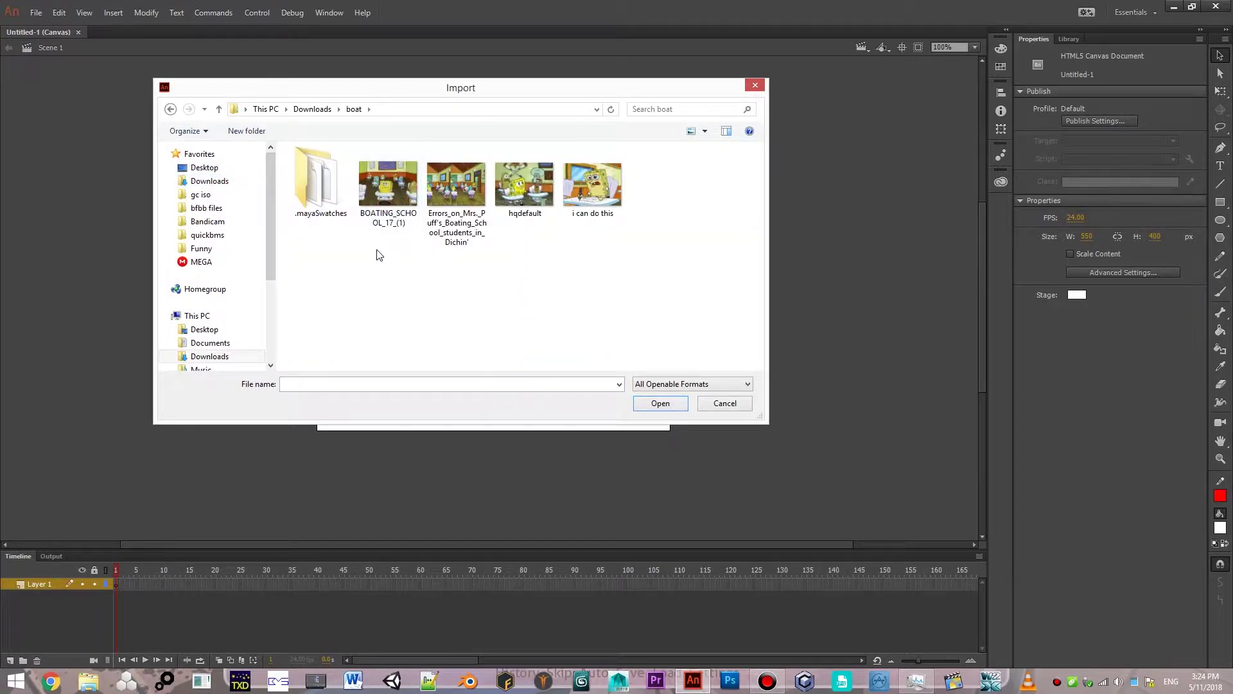
pyautogui.click(393, 193)
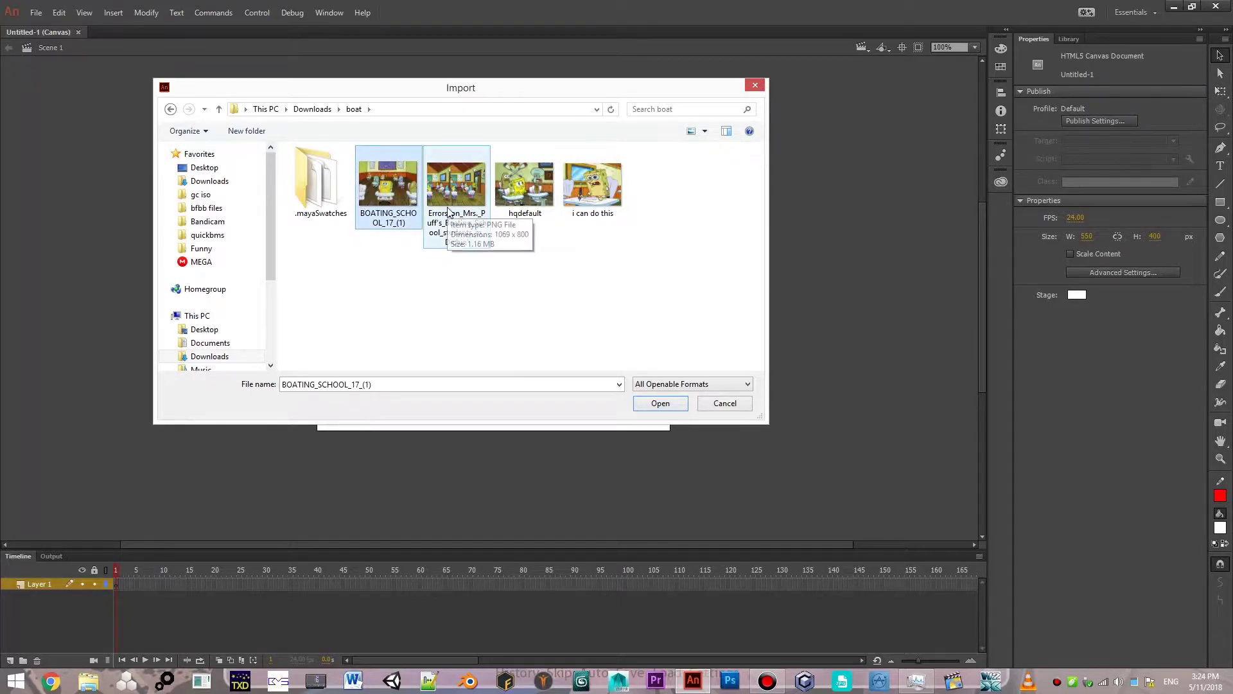
pyautogui.keyDown('ctrl'); pyautogui.click(451, 210); pyautogui.keyUp('ctrl')
pyautogui.click(642, 403)
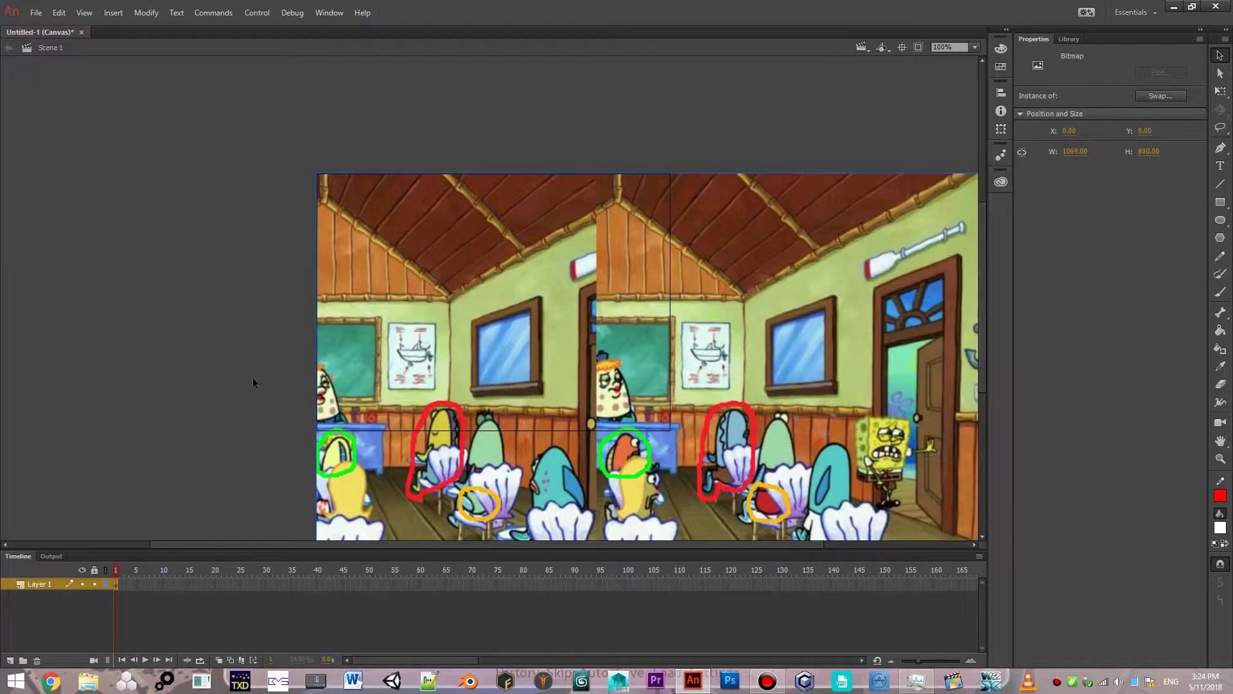
# Drag the overlapping classroom bitmaps apart side by side and pan to show both.
pyautogui.click(255, 379)
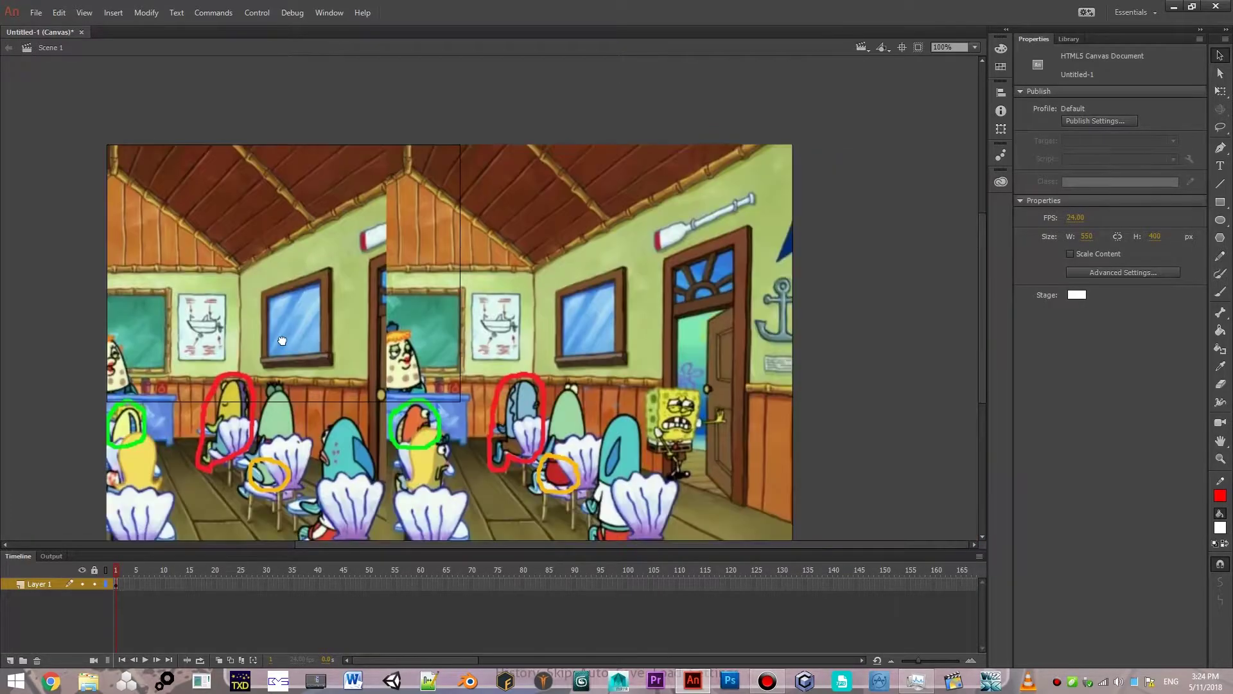
pyautogui.scroll(-2, 503, 455)
pyautogui.moveTo(502, 432); pyautogui.dragTo(768, 408)
pyautogui.moveTo(398, 377)
pyautogui.mouseDown()
pyautogui.moveTo(260, 439)
pyautogui.moveTo(239, 467)
pyautogui.mouseUp()
pyautogui.moveTo(332, 423); pyautogui.dragTo(755, 359)
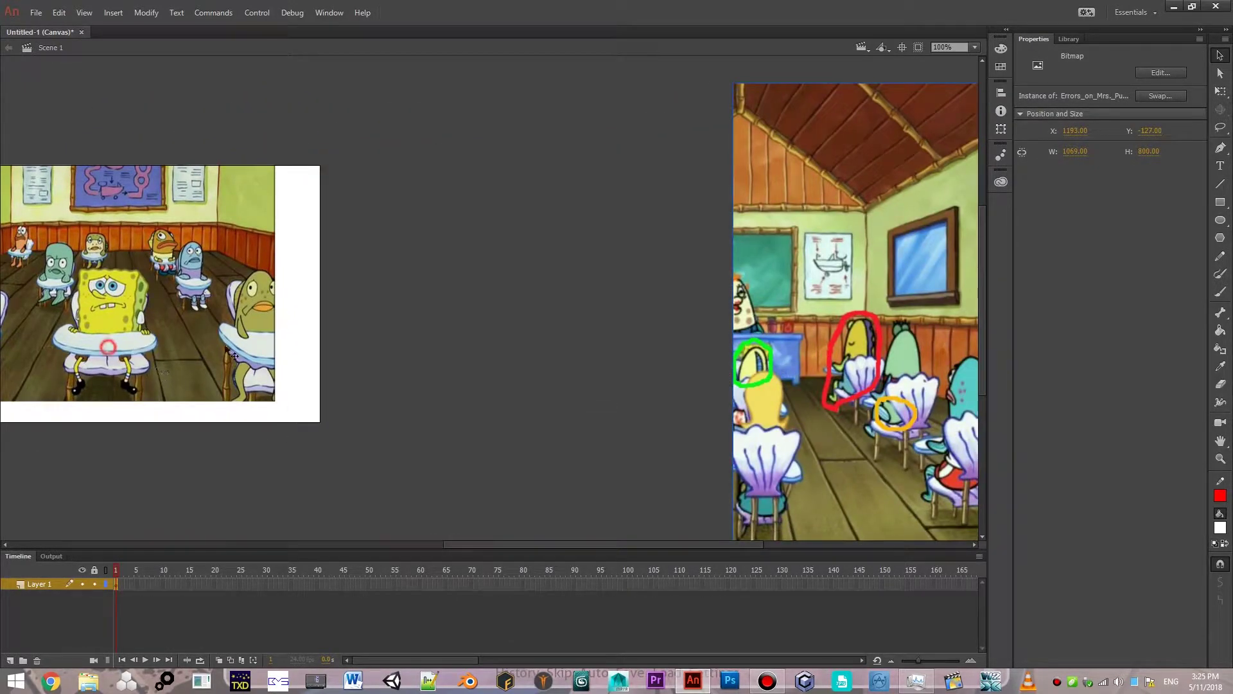
pyautogui.moveTo(270, 356); pyautogui.dragTo(636, 387)
pyautogui.click(384, 462)
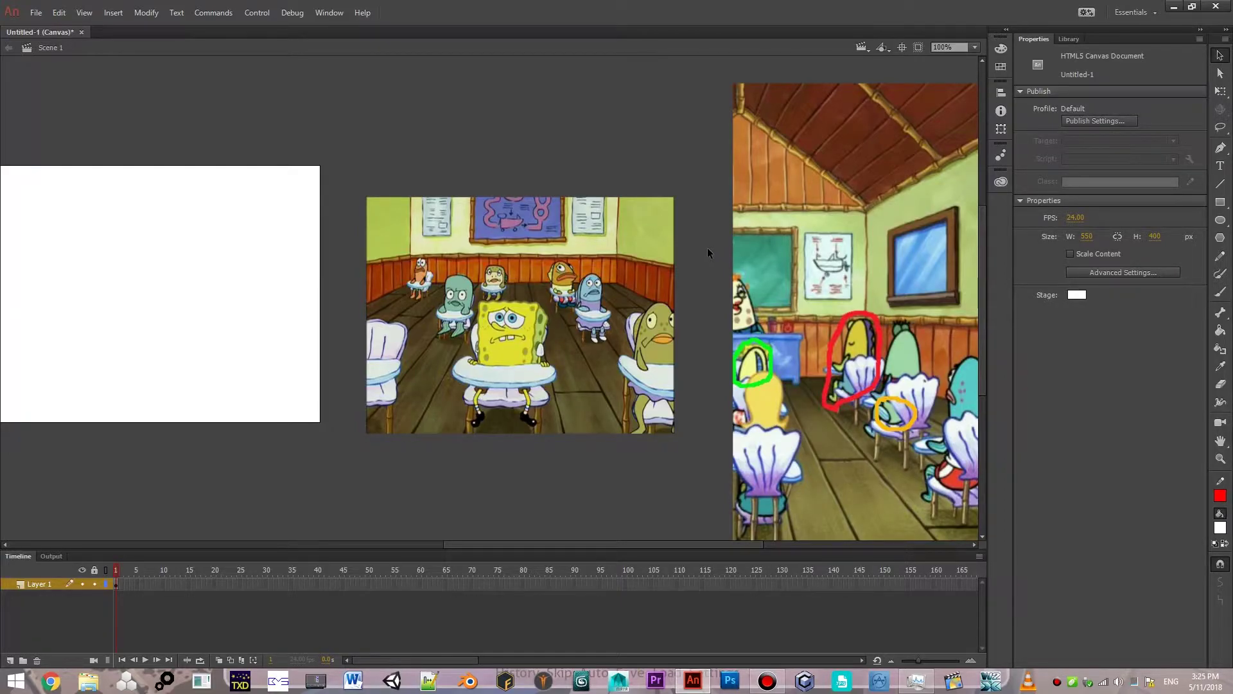
pyautogui.moveTo(707, 231)
pyautogui.mouseDown()
pyautogui.moveTo(619, 262)
pyautogui.moveTo(572, 242)
pyautogui.mouseUp()
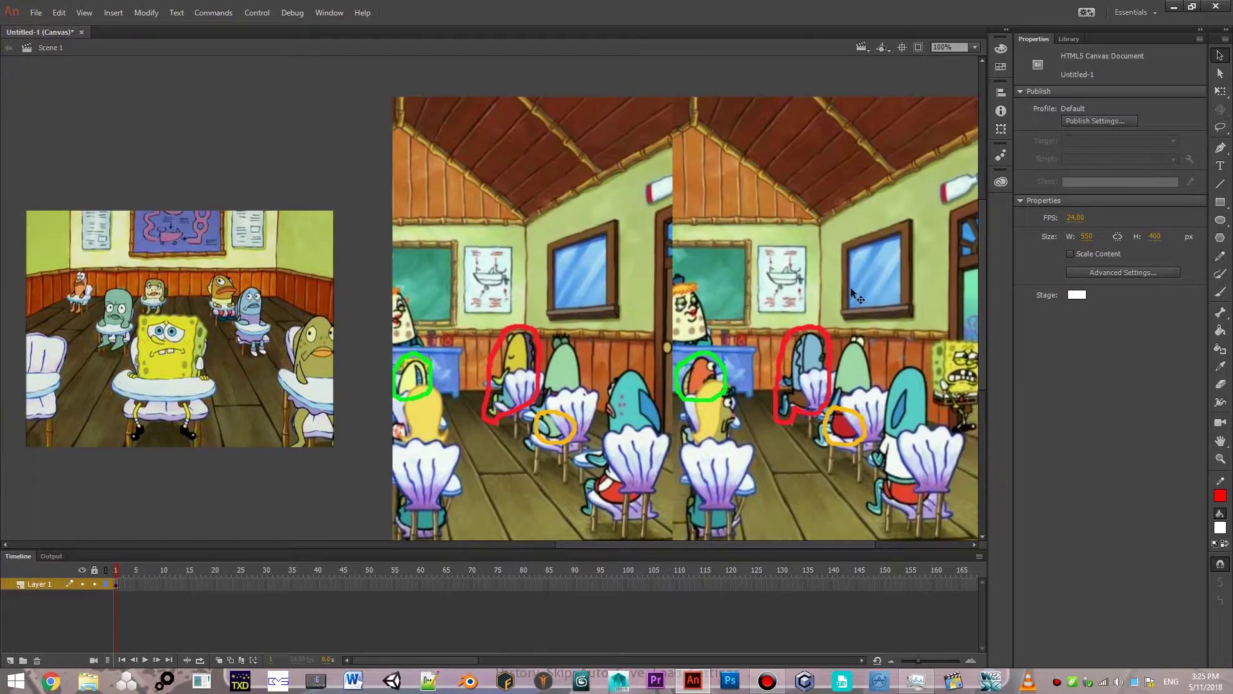
# Pan to the boat diagram poster and zoom the view to 800%.
pyautogui.click(1220, 458)
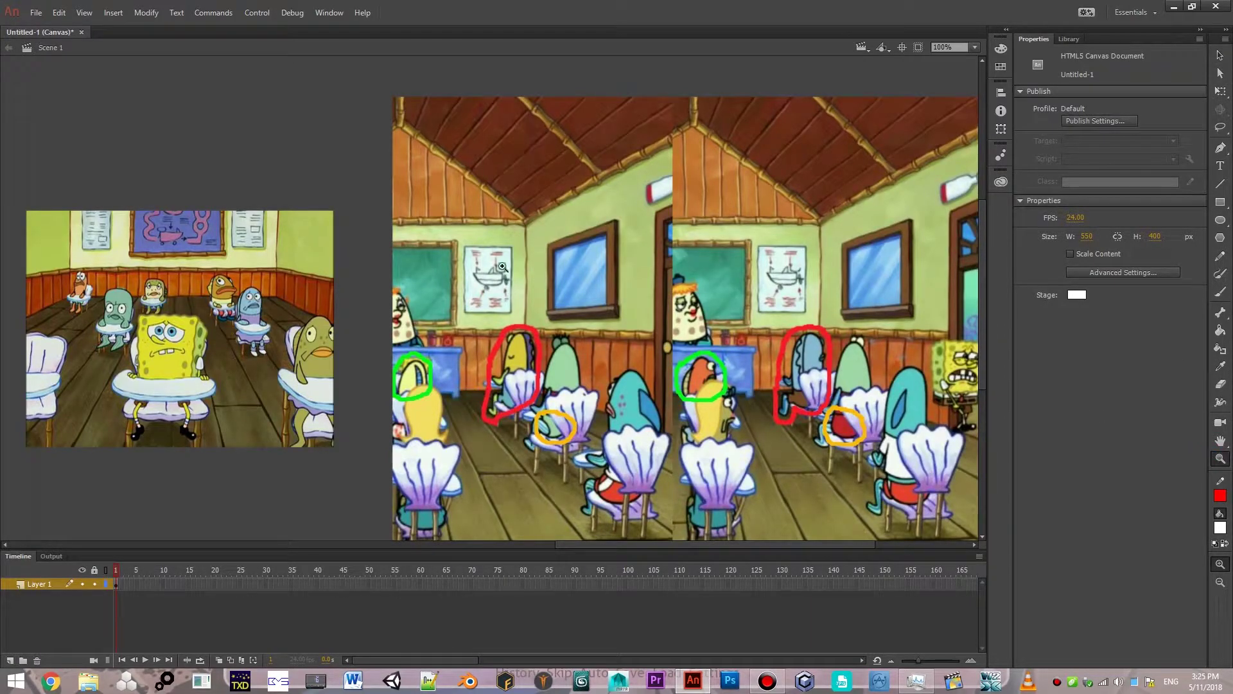
pyautogui.moveTo(389, 300)
pyautogui.mouseDown()
pyautogui.moveTo(587, 314)
pyautogui.moveTo(608, 330)
pyautogui.moveTo(448, 331)
pyautogui.mouseUp()
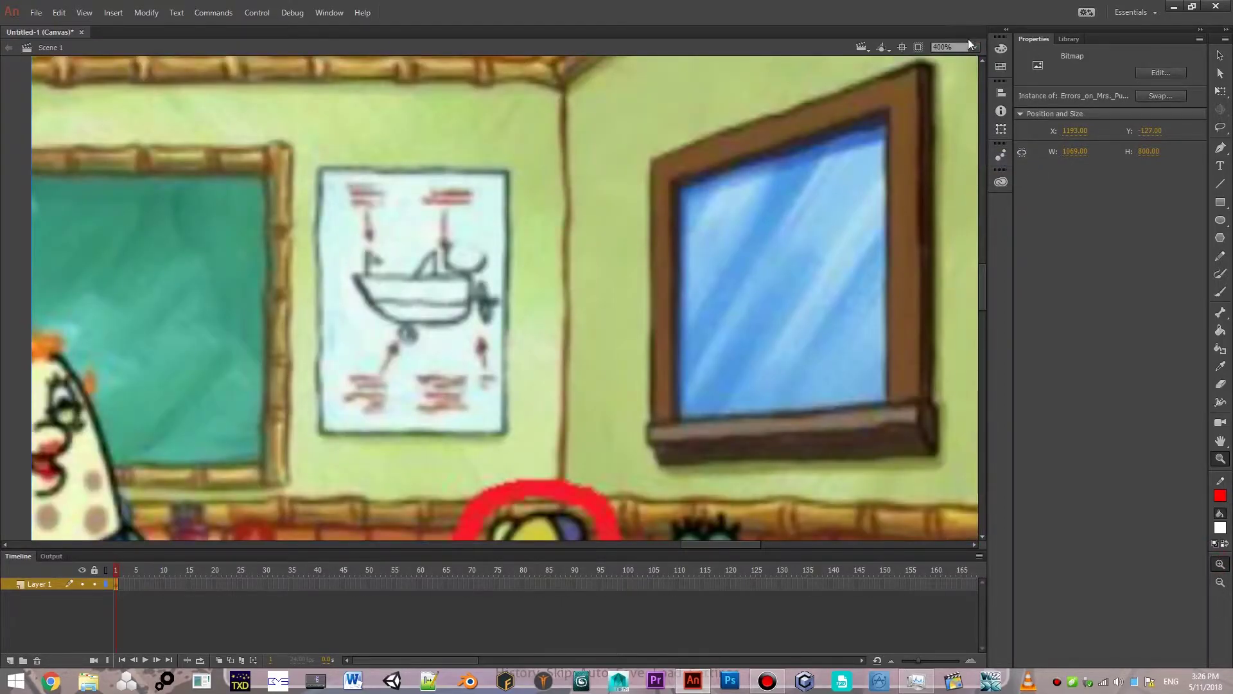
pyautogui.click(974, 48)
pyautogui.click(962, 174)
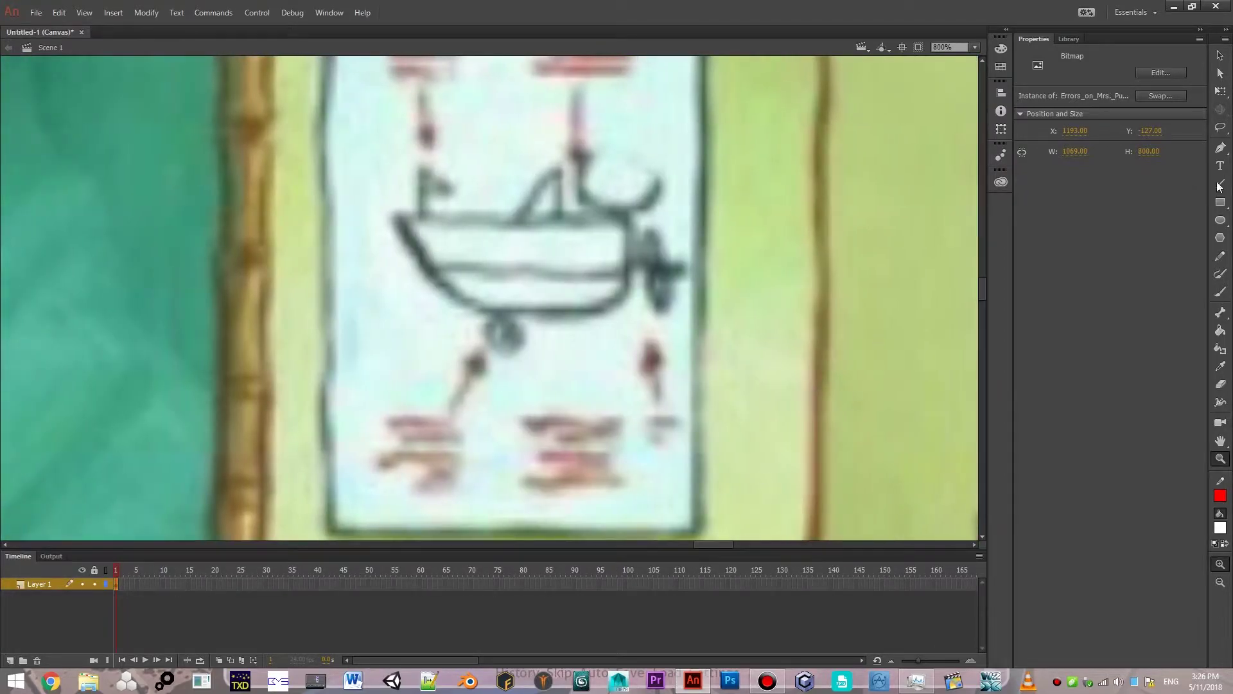
pyautogui.click(1220, 183)
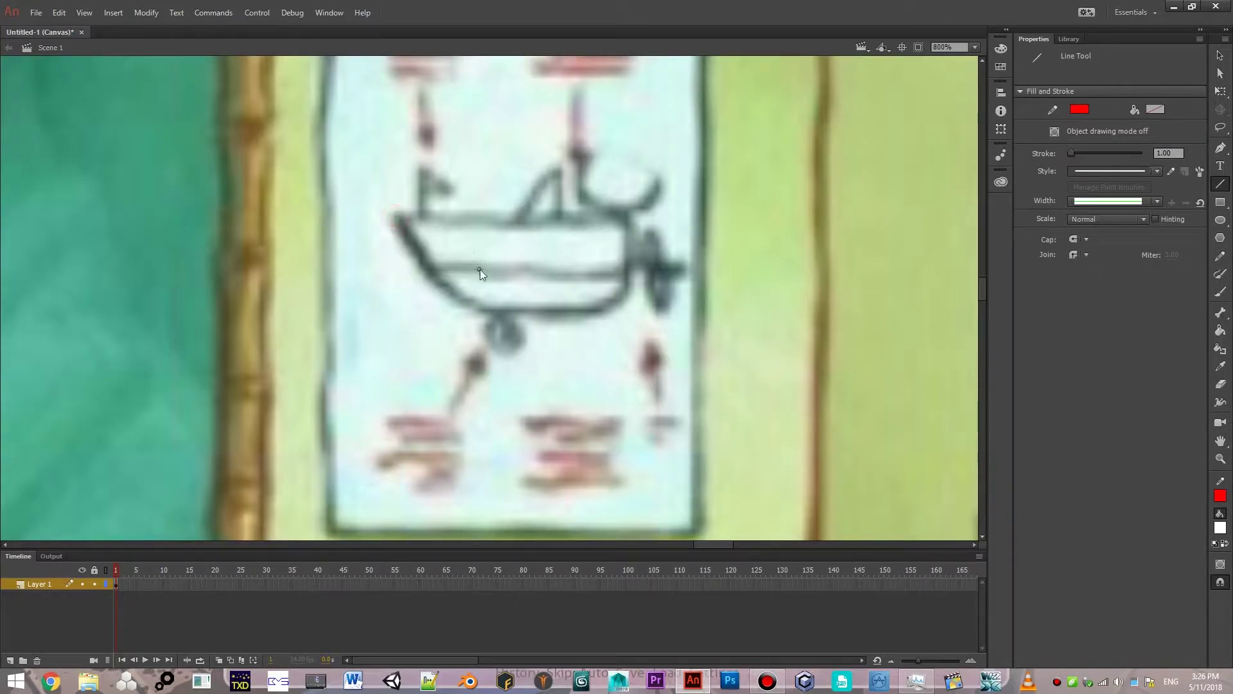
# Break the classroom picture apart into an editable shape.
pyautogui.click(1219, 55)
pyautogui.rightClick(677, 341)
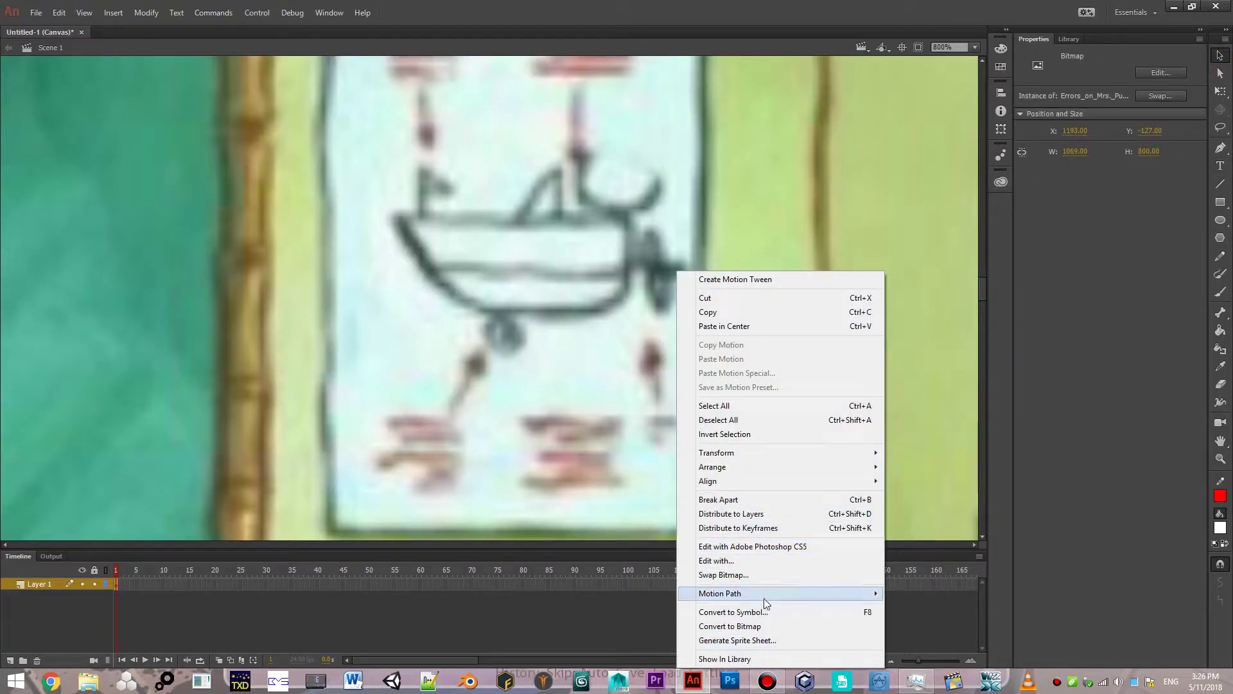
pyautogui.moveTo(732, 593)
pyautogui.click(756, 499)
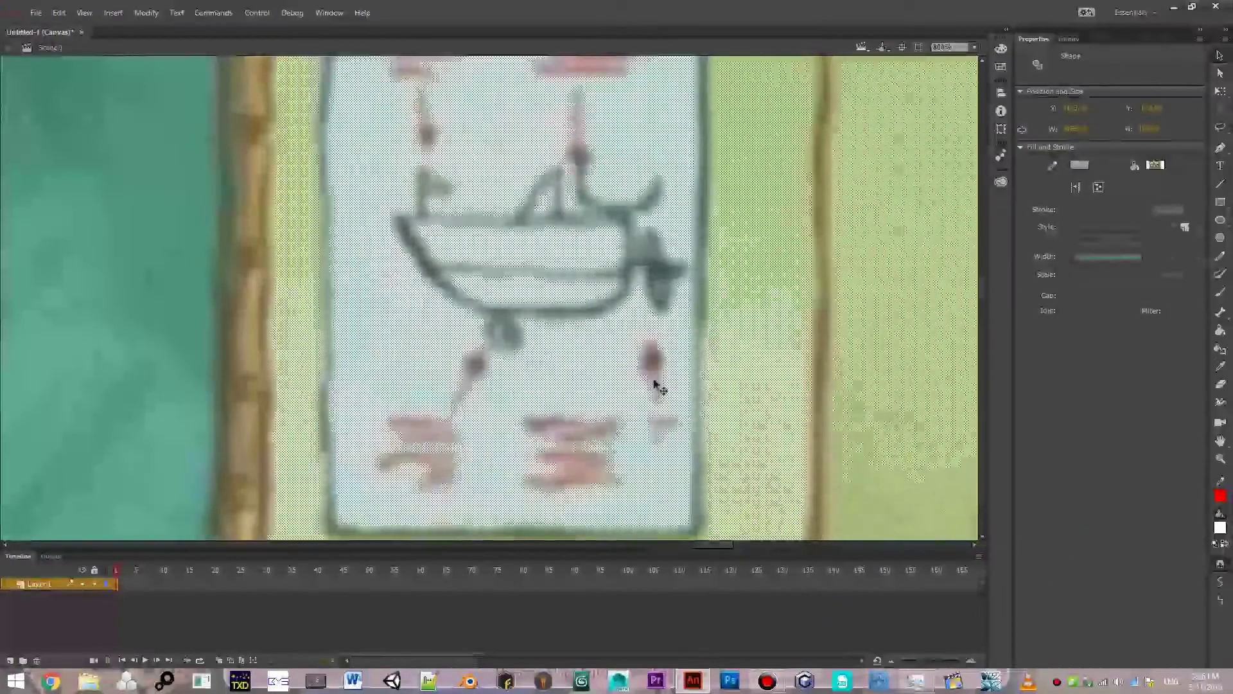
pyautogui.hscroll(5, 632, 344)
pyautogui.hscroll(-8, 642, 386)
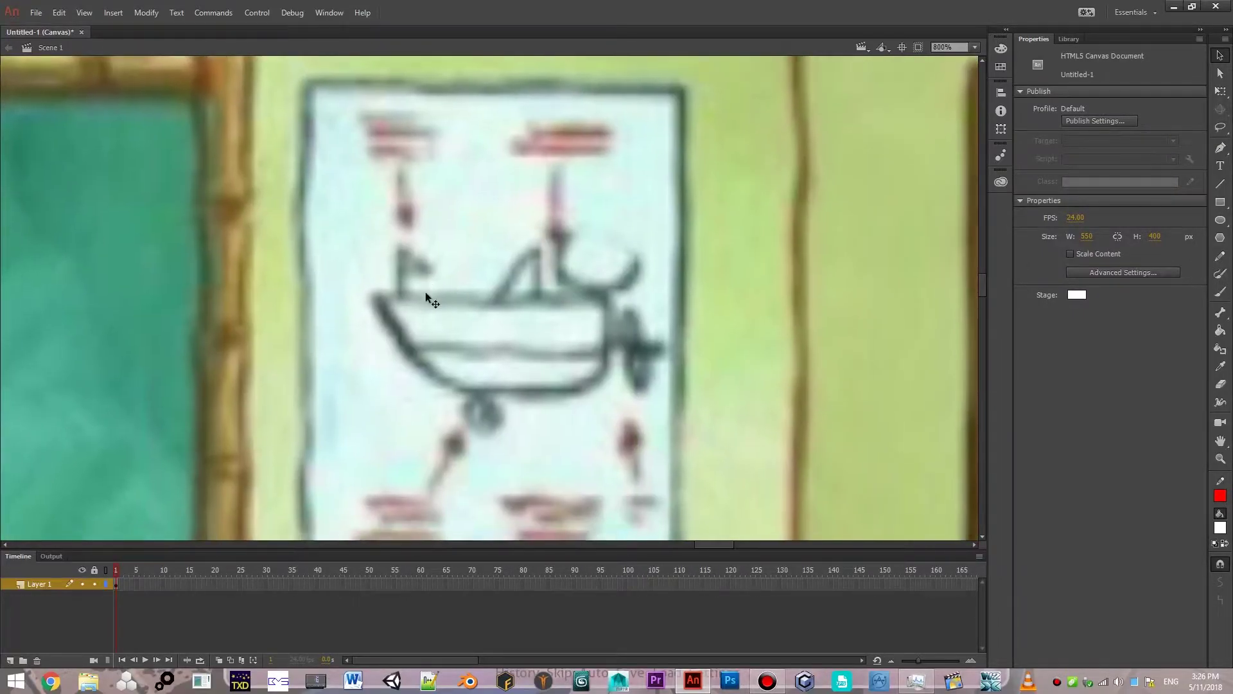
# Trace the boat hull with red lines and bend its lower-left edge into a curve.
pyautogui.click(1221, 183)
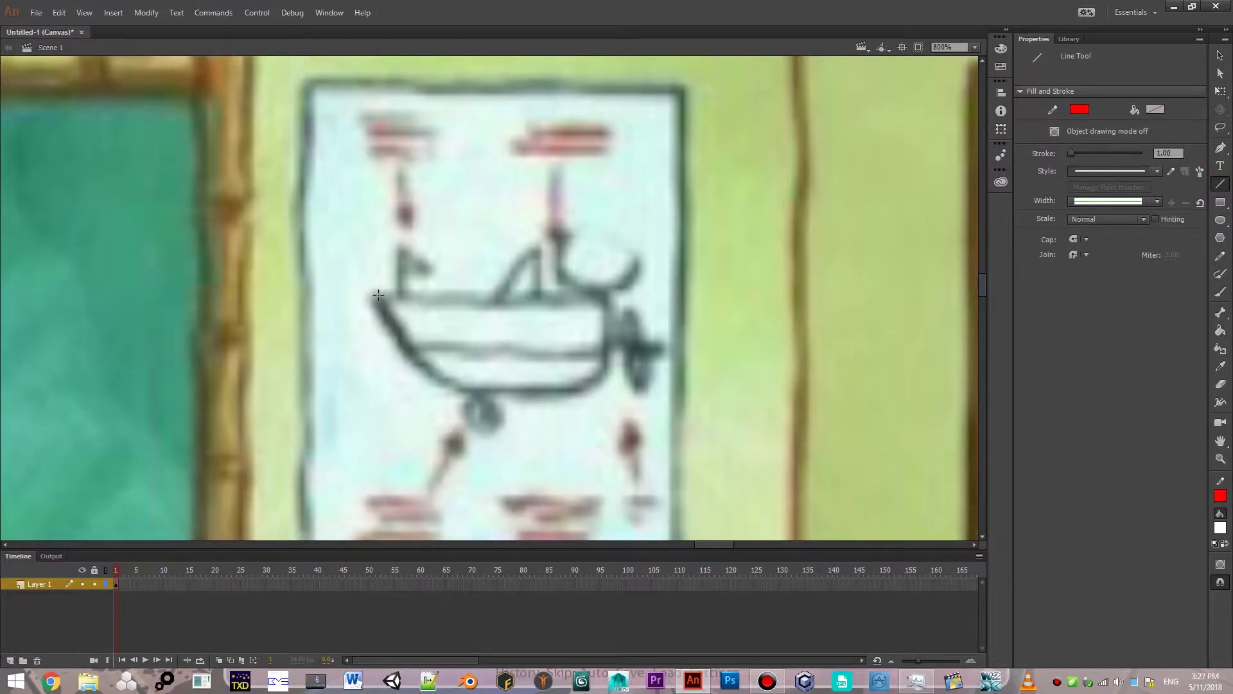
pyautogui.moveTo(376, 294)
pyautogui.mouseDown()
pyautogui.moveTo(461, 389)
pyautogui.moveTo(577, 392)
pyautogui.mouseUp()
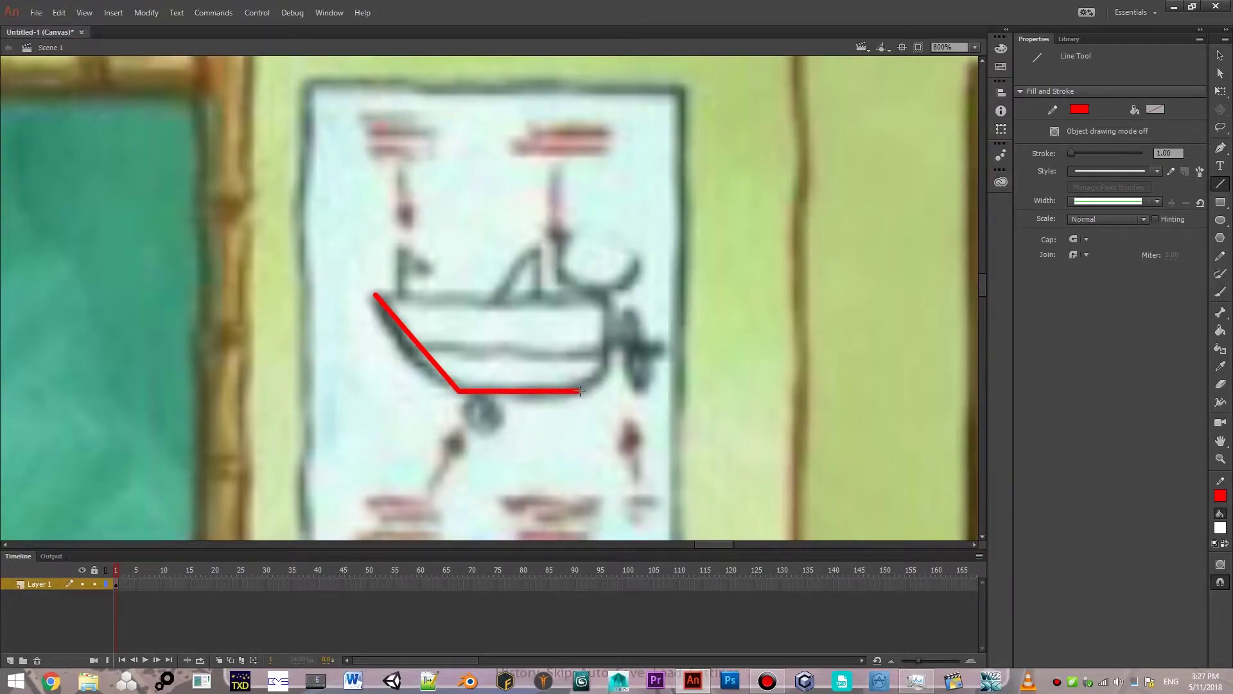
pyautogui.moveTo(578, 391)
pyautogui.mouseDown()
pyautogui.moveTo(599, 370)
pyautogui.moveTo(604, 289)
pyautogui.moveTo(376, 296)
pyautogui.mouseUp()
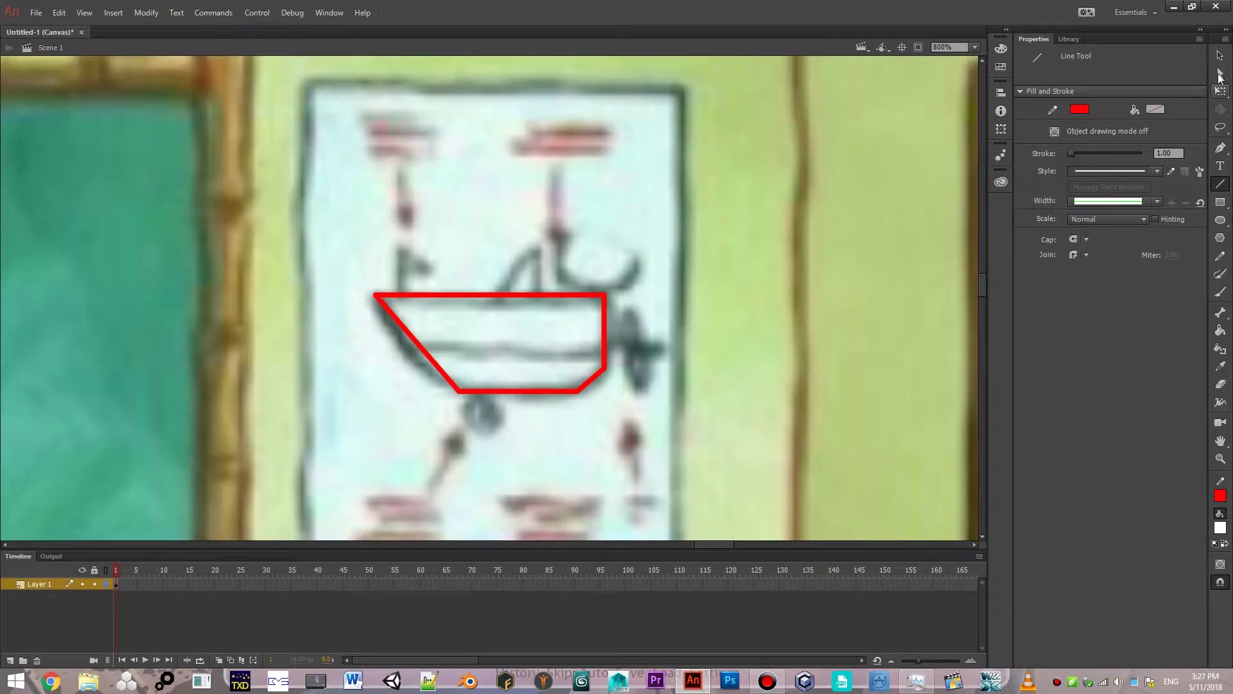
pyautogui.click(1221, 55)
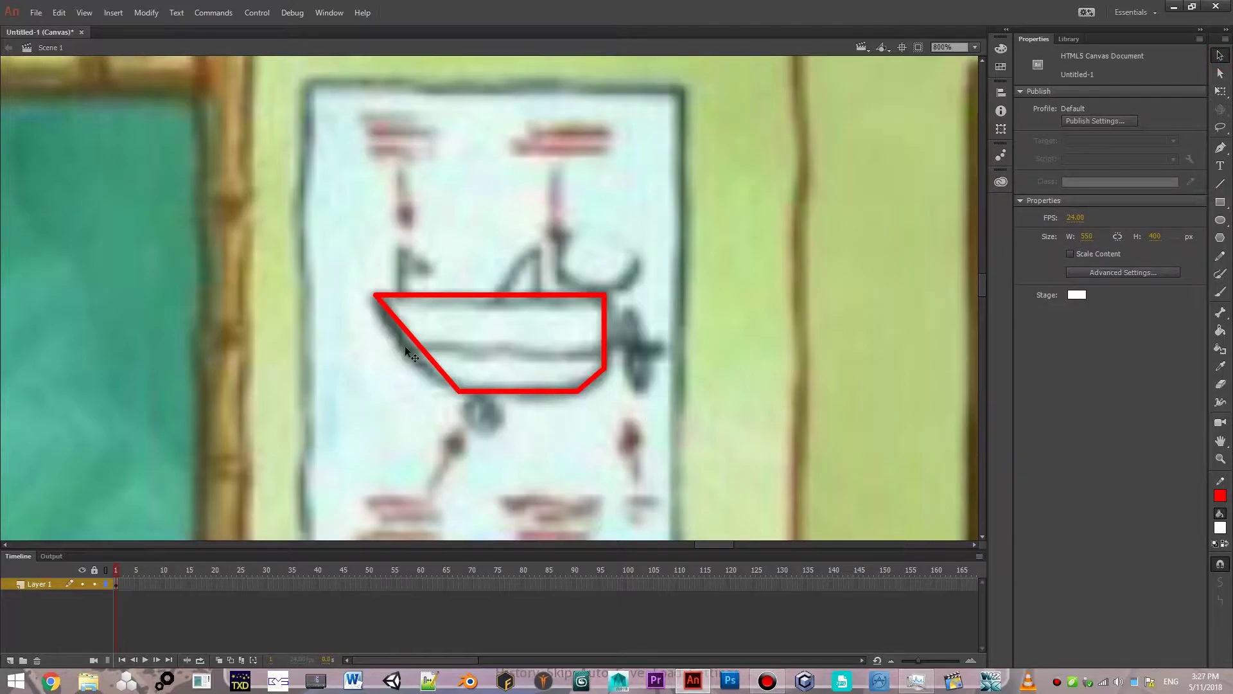
pyautogui.moveTo(430, 358); pyautogui.dragTo(419, 366)
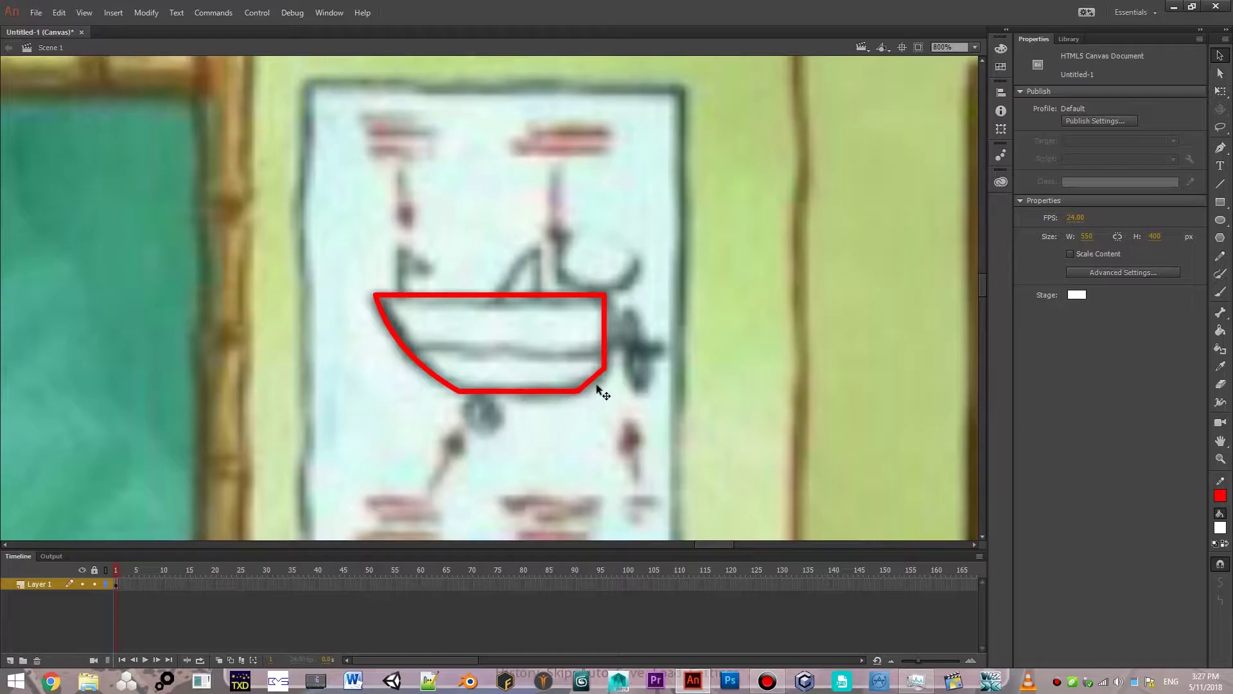
pyautogui.moveTo(592, 386); pyautogui.dragTo(594, 388)
# Draw a small no-fill red circle below the hull, nudge it, and undo a stray edit.
pyautogui.click(1221, 220)
pyautogui.click(1155, 112)
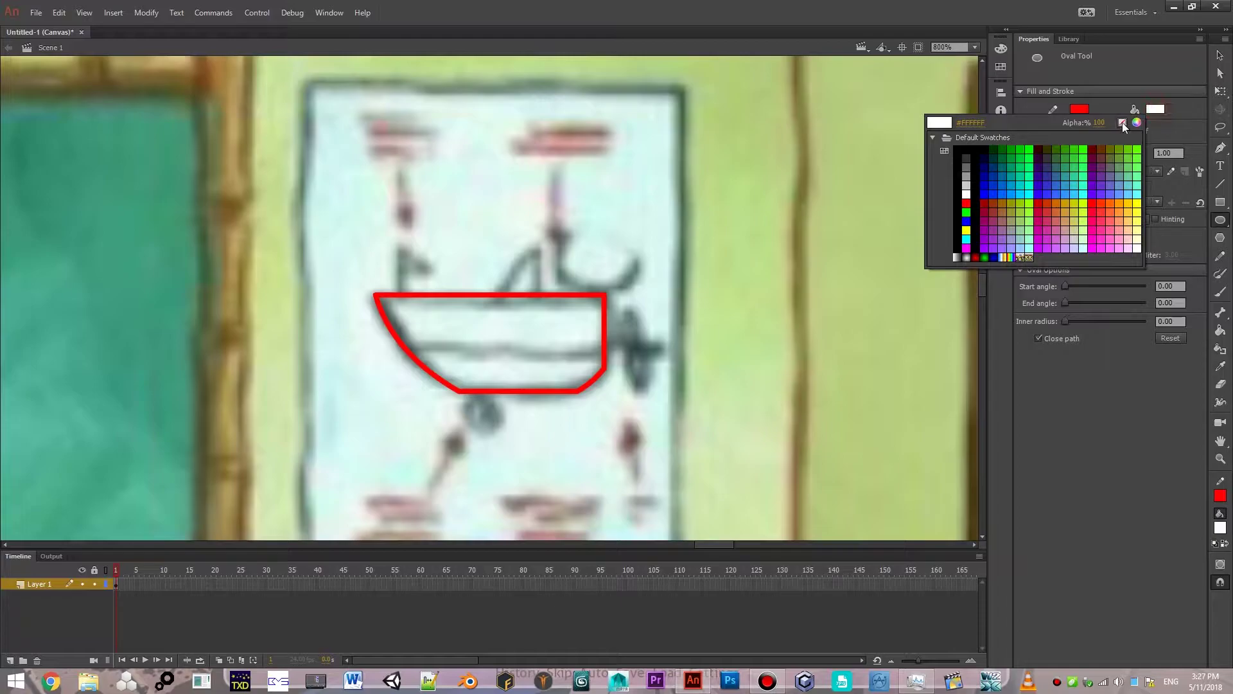
pyautogui.click(1123, 124)
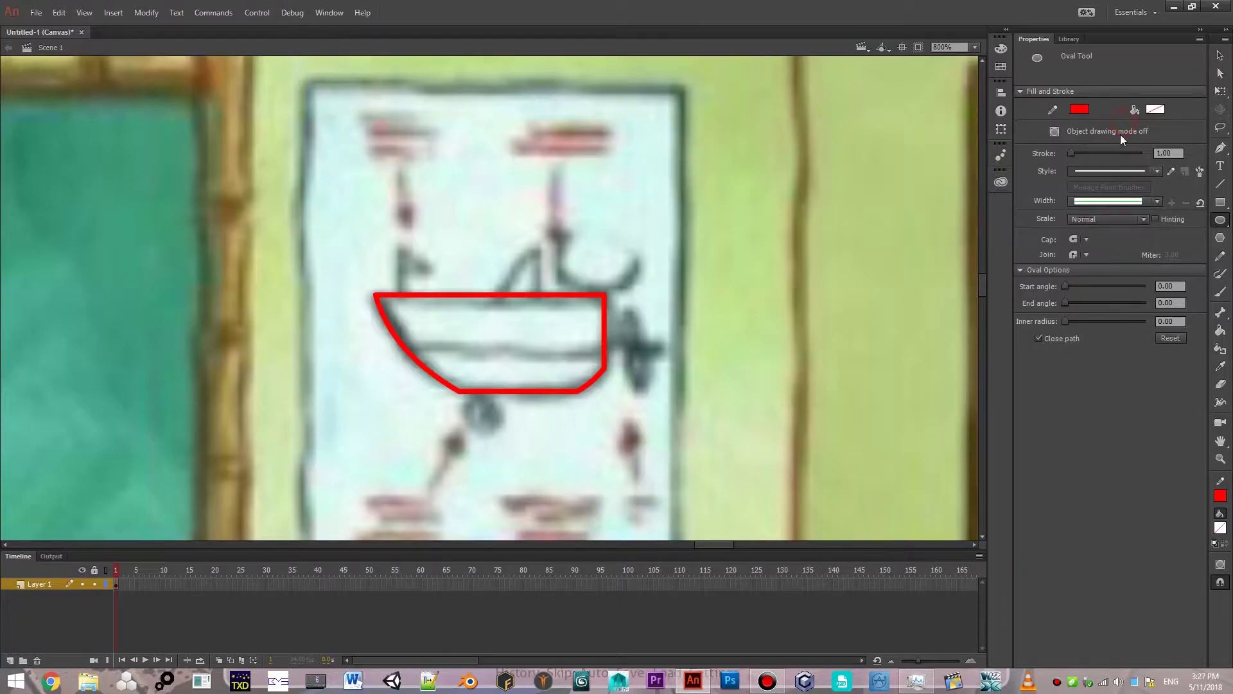
pyautogui.click(467, 401)
pyautogui.moveTo(494, 429); pyautogui.dragTo(497, 428)
pyautogui.click(1219, 58)
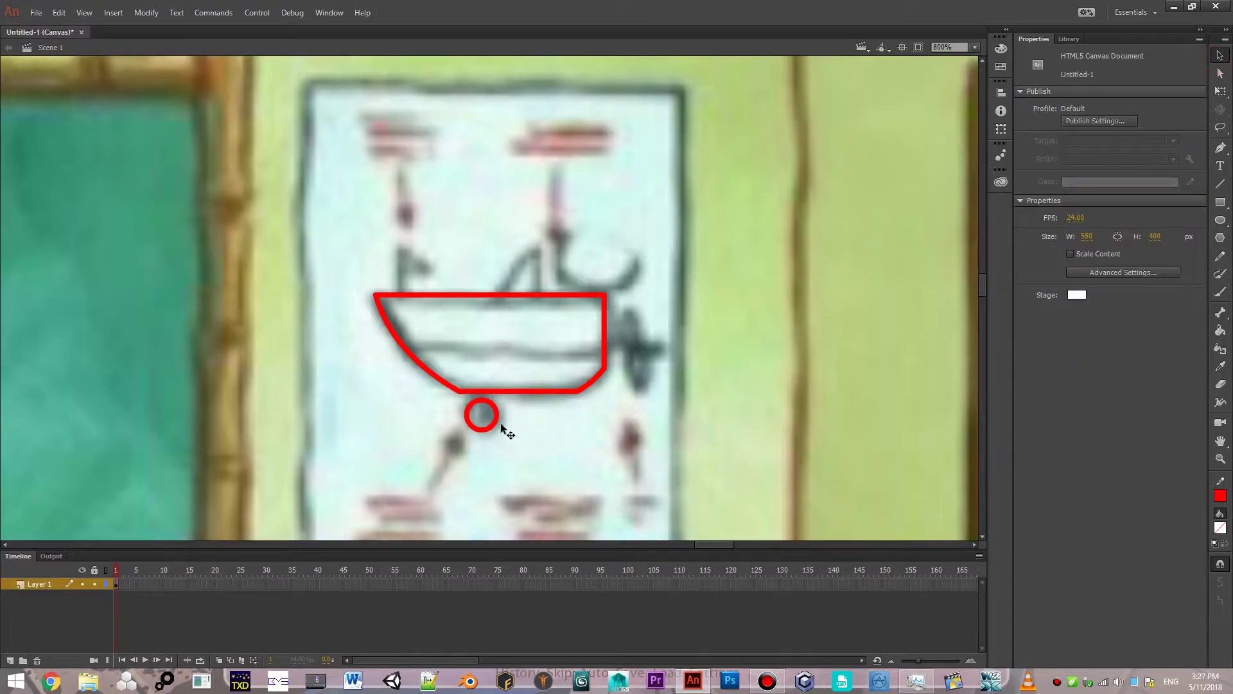
pyautogui.moveTo(498, 433); pyautogui.dragTo(496, 424)
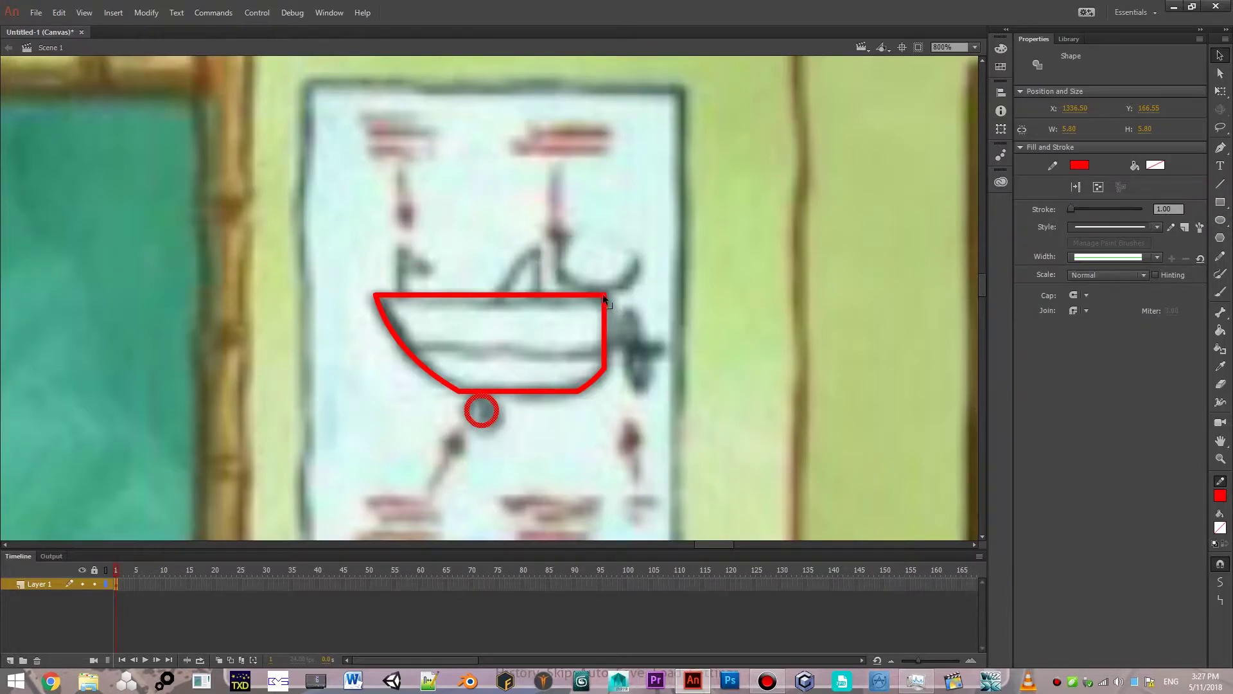
pyautogui.moveTo(601, 294); pyautogui.dragTo(602, 309)
pyautogui.hotkey('ctrl', 'z')
# Trace the sail and flag lines above the hull and curve the sail's sloped edge.
pyautogui.click(1221, 183)
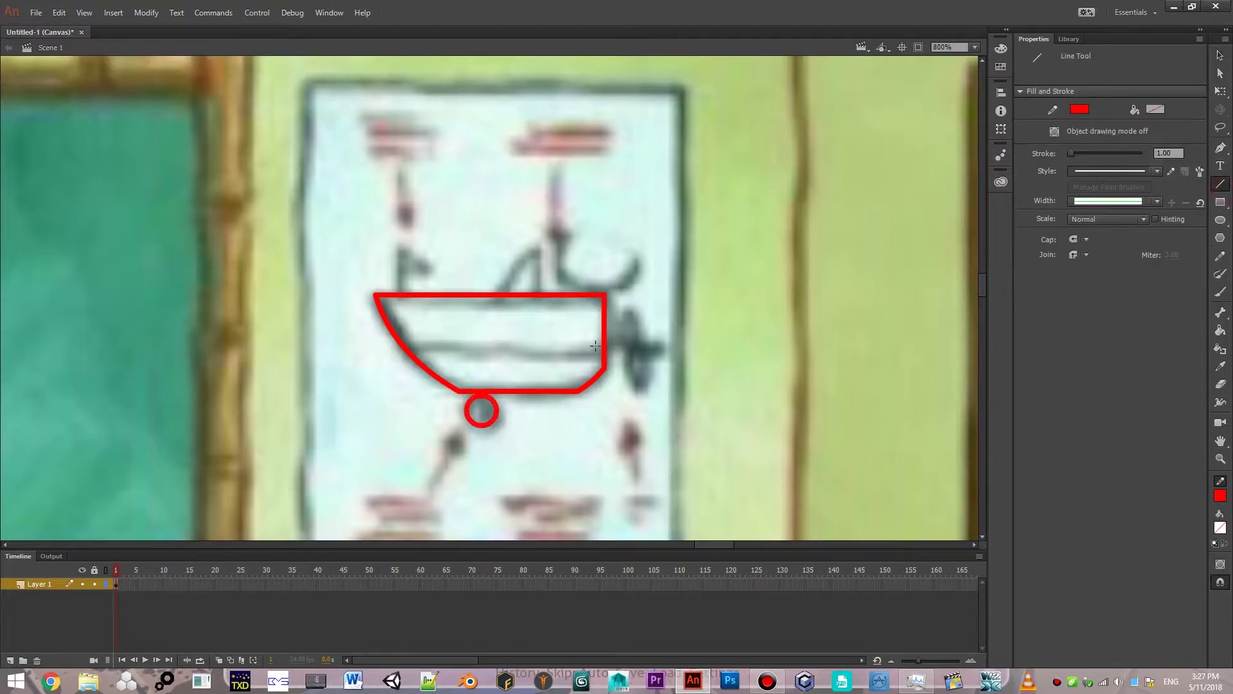
pyautogui.moveTo(498, 299)
pyautogui.mouseDown()
pyautogui.moveTo(537, 252)
pyautogui.moveTo(536, 306)
pyautogui.mouseUp()
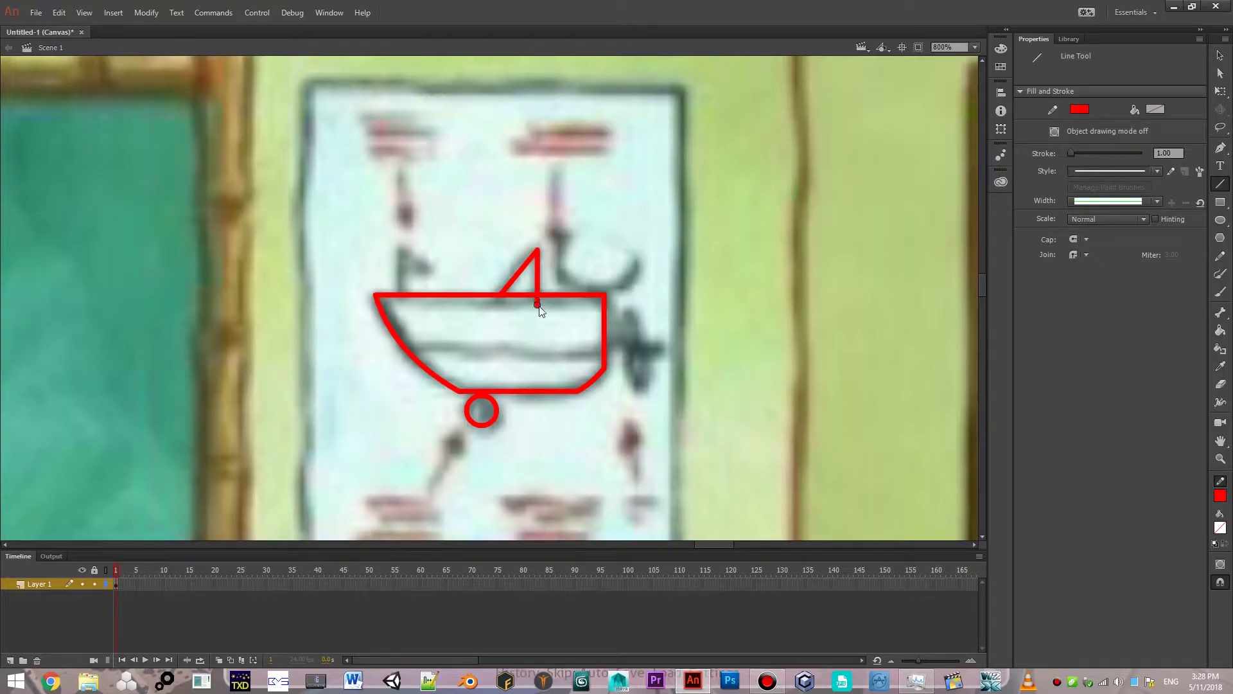
pyautogui.click(1220, 56)
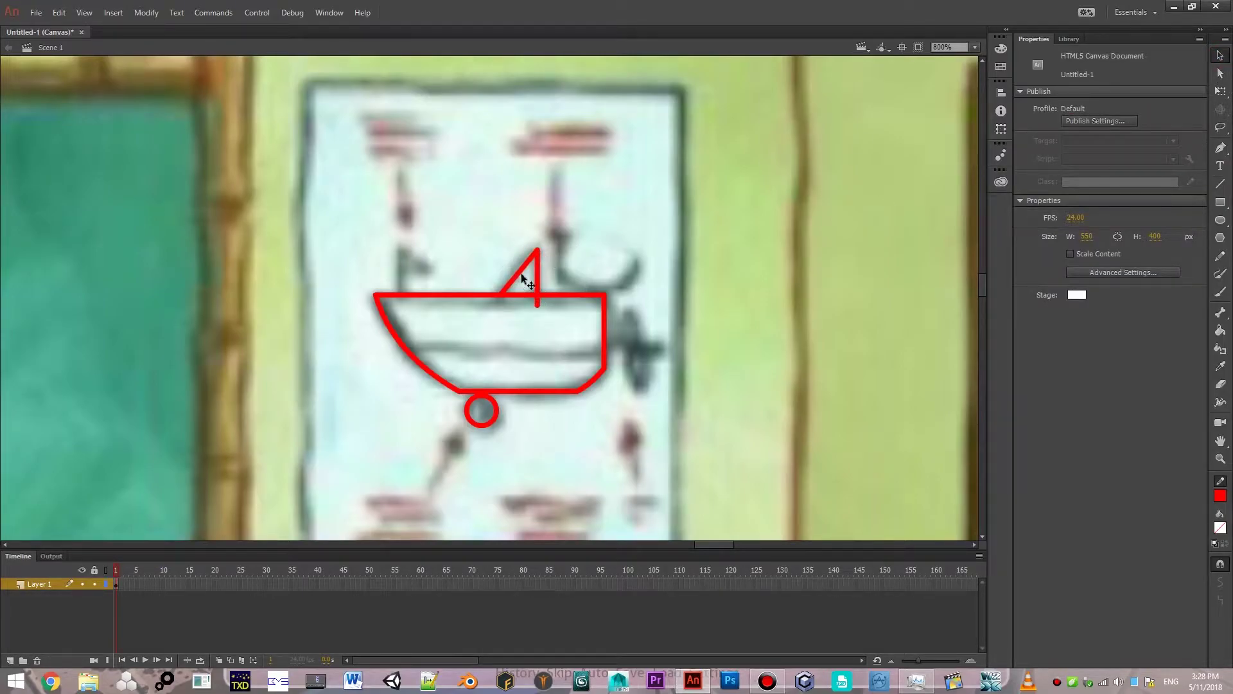
pyautogui.moveTo(519, 272); pyautogui.dragTo(517, 271)
pyautogui.click(537, 304)
pyautogui.click(571, 315)
pyautogui.click(1221, 185)
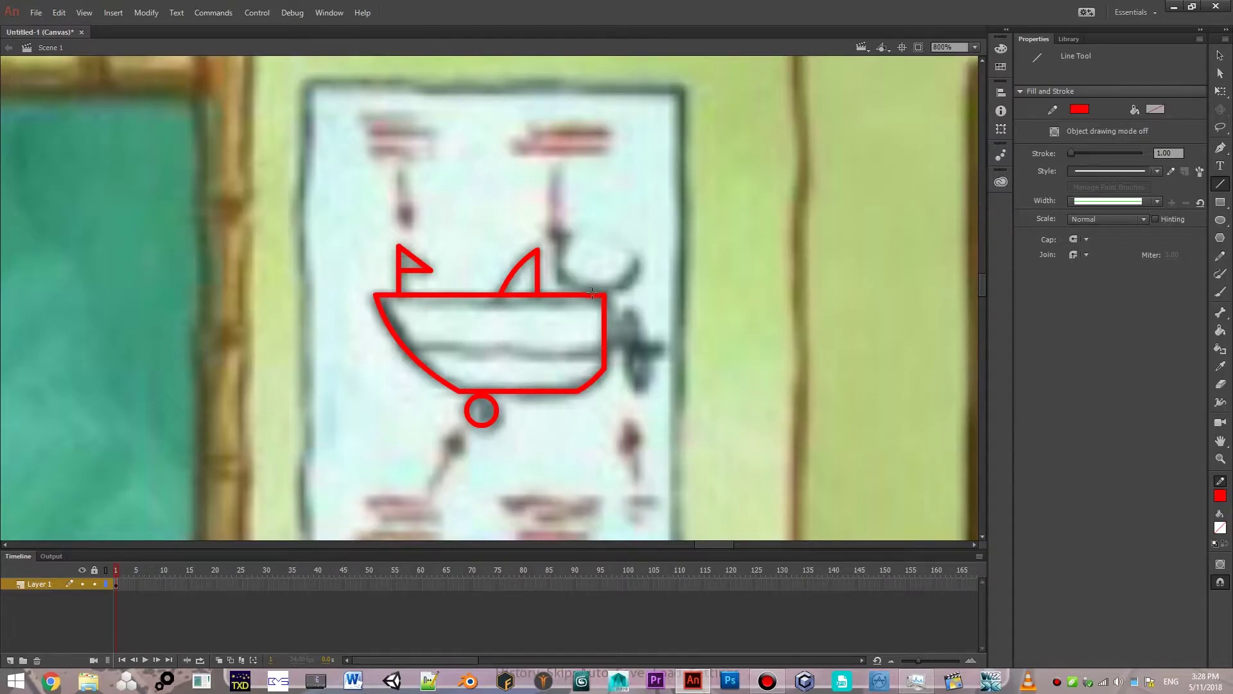
pyautogui.moveTo(592, 293)
pyautogui.mouseDown()
pyautogui.moveTo(635, 259)
pyautogui.moveTo(564, 236)
pyautogui.moveTo(593, 292)
pyautogui.mouseUp()
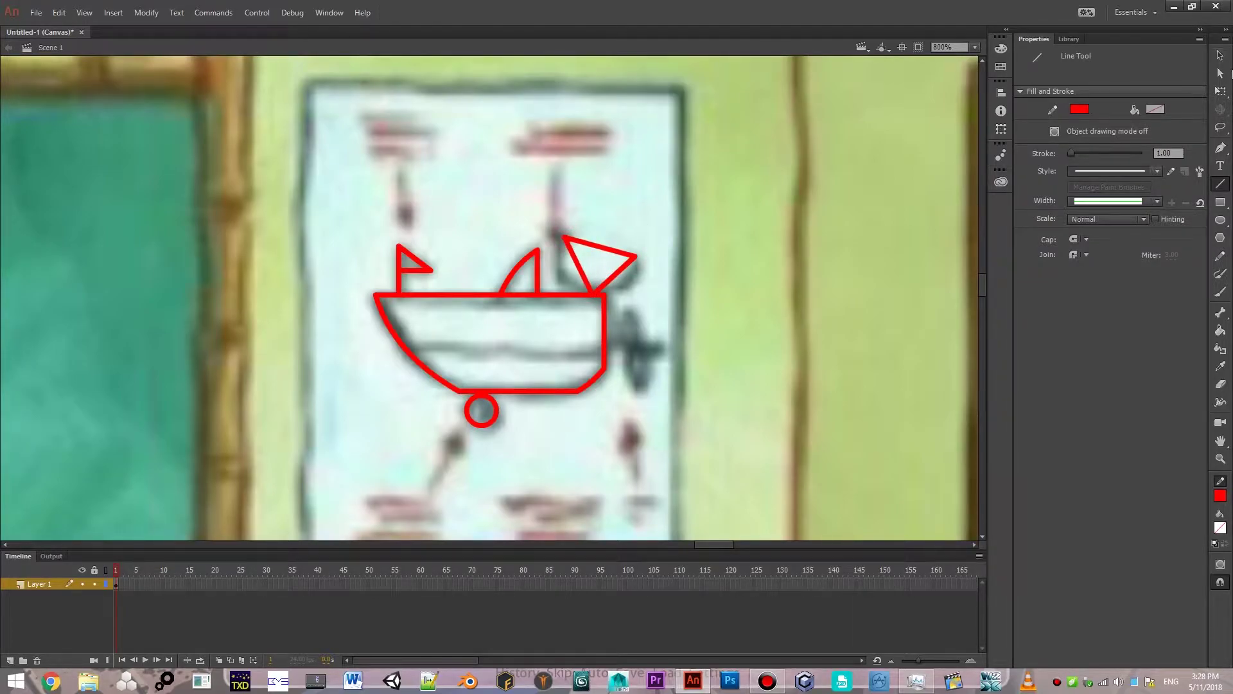
pyautogui.click(1220, 55)
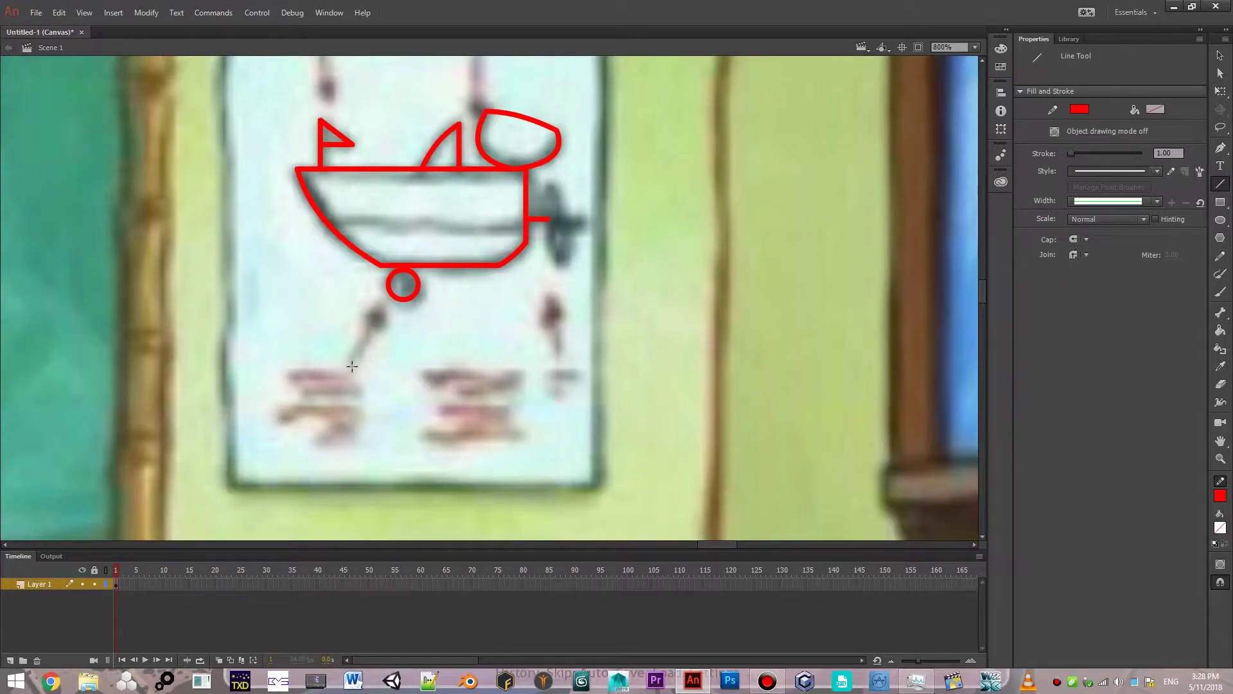
# Draw the left arrow shaft and the left and right groups of horizontal dashes.
pyautogui.moveTo(351, 366); pyautogui.dragTo(369, 333)
pyautogui.moveTo(287, 373)
pyautogui.mouseDown()
pyautogui.moveTo(351, 372)
pyautogui.moveTo(363, 391)
pyautogui.mouseUp()
pyautogui.moveTo(287, 416); pyautogui.dragTo(359, 415)
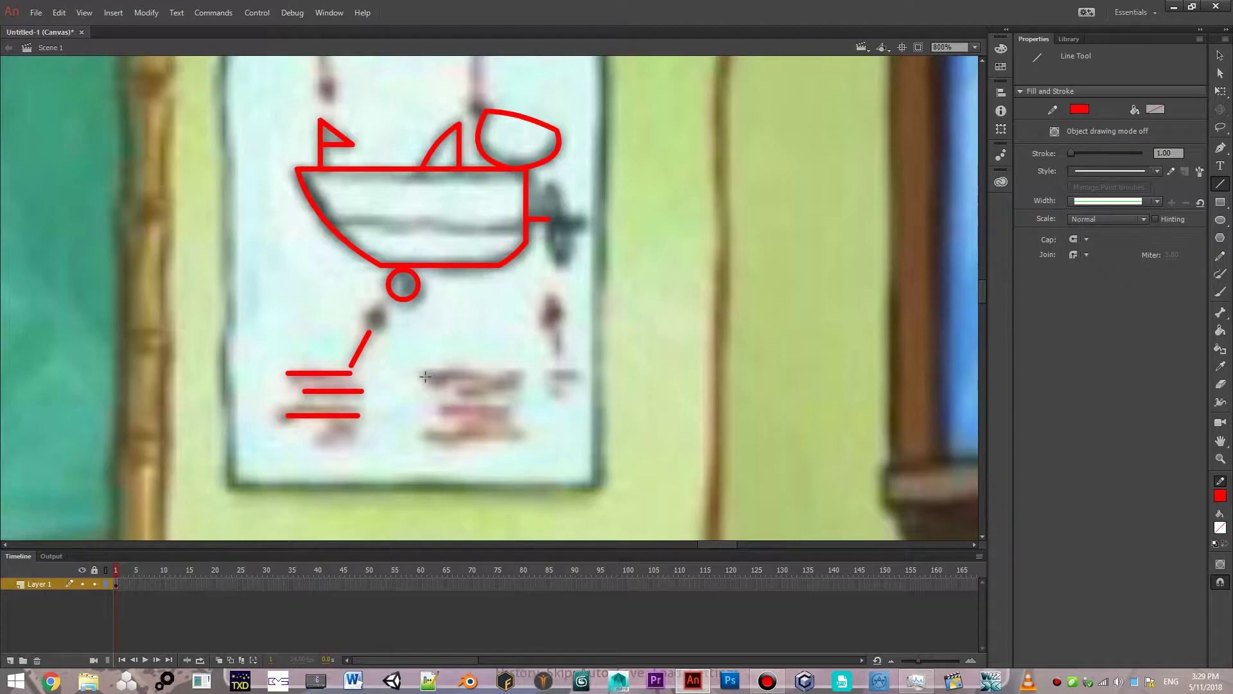
pyautogui.moveTo(427, 375)
pyautogui.mouseDown()
pyautogui.moveTo(518, 375)
pyautogui.moveTo(509, 410)
pyautogui.mouseUp()
pyautogui.moveTo(420, 432); pyautogui.dragTo(513, 433)
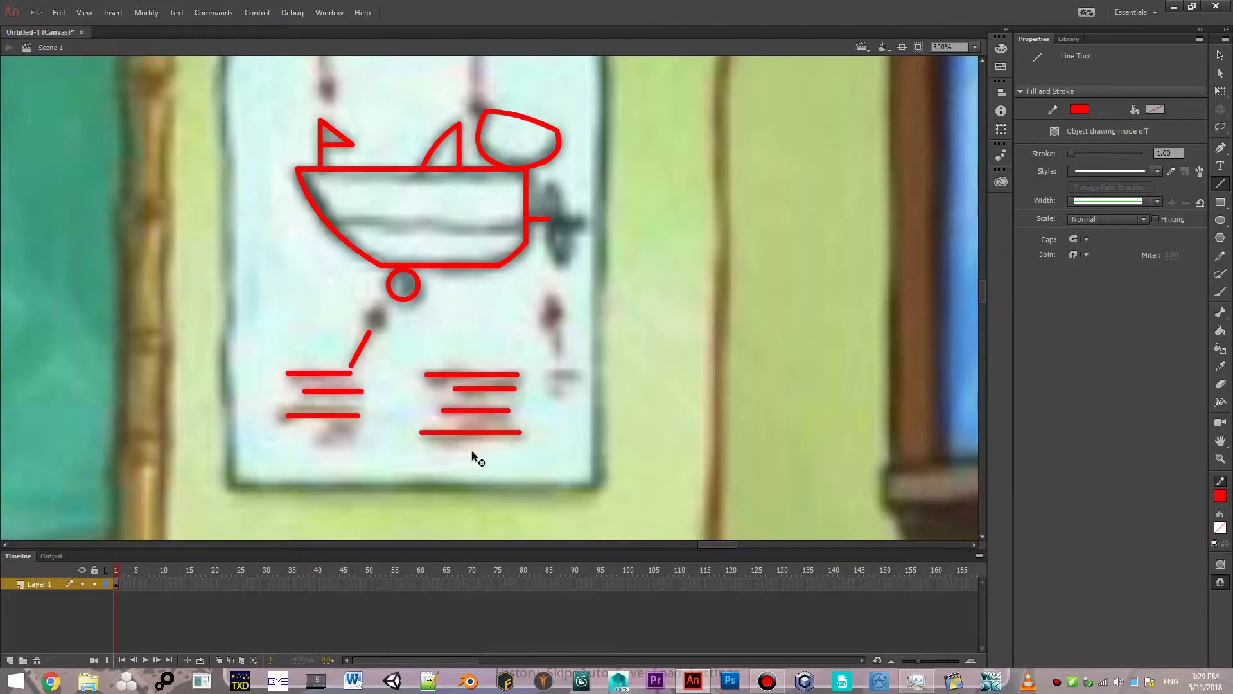
pyautogui.hotkey('ctrl', 'z')
pyautogui.moveTo(422, 437); pyautogui.dragTo(521, 436)
pyautogui.moveTo(543, 374)
pyautogui.mouseDown()
pyautogui.moveTo(582, 374)
pyautogui.moveTo(558, 330)
pyautogui.mouseUp()
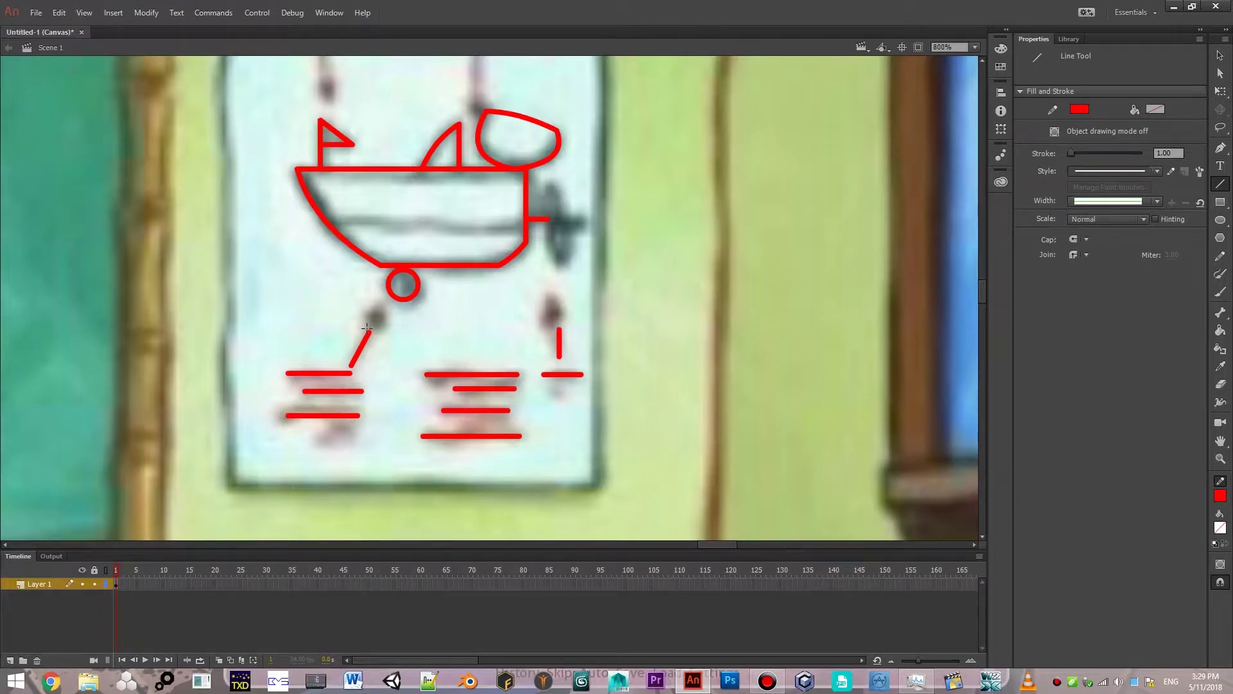
# Add the left and right arrowheads and reshape the right arrowhead's point.
pyautogui.moveTo(369, 332)
pyautogui.mouseDown()
pyautogui.moveTo(364, 319)
pyautogui.moveTo(383, 305)
pyautogui.moveTo(390, 331)
pyautogui.mouseUp()
pyautogui.moveTo(389, 330); pyautogui.dragTo(365, 322)
pyautogui.moveTo(560, 329)
pyautogui.mouseDown()
pyautogui.moveTo(541, 318)
pyautogui.moveTo(553, 297)
pyautogui.moveTo(560, 328)
pyautogui.mouseUp()
pyautogui.click(1220, 55)
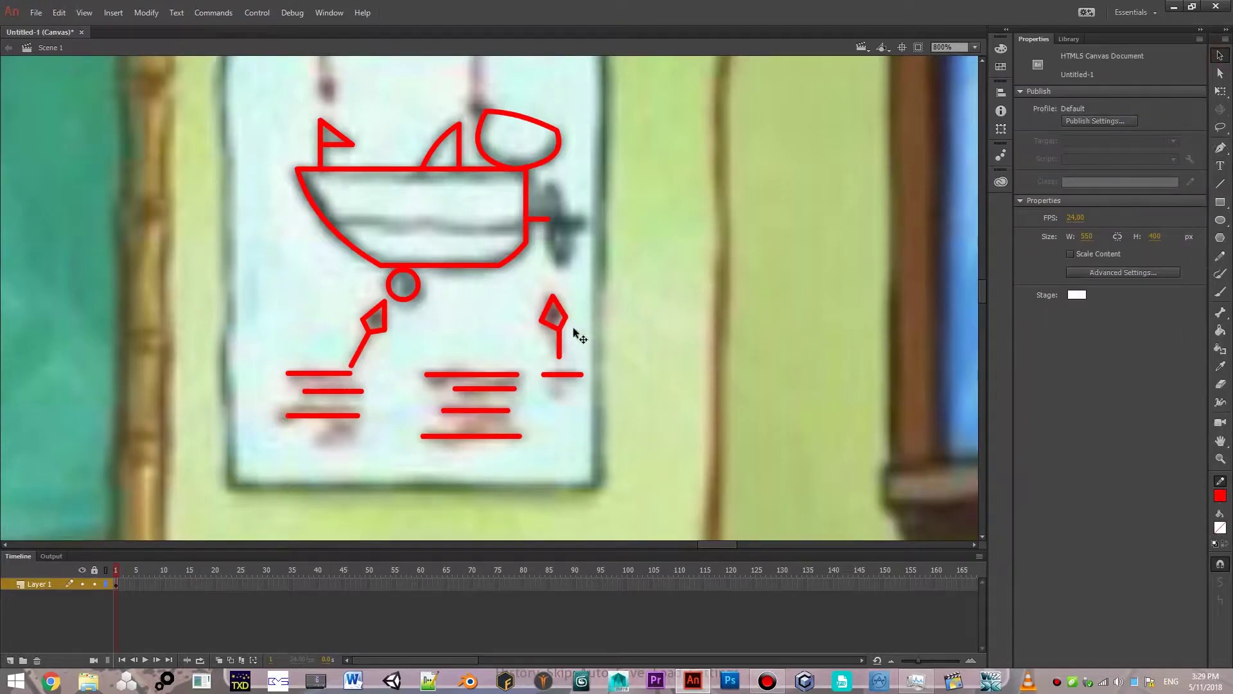
pyautogui.moveTo(560, 327); pyautogui.dragTo(555, 327)
# Trace two top-centre dashes and a downward arrow into the cabin, redrawing the shaft once.
pyautogui.click(1220, 183)
pyautogui.scroll(3, 669, 311)
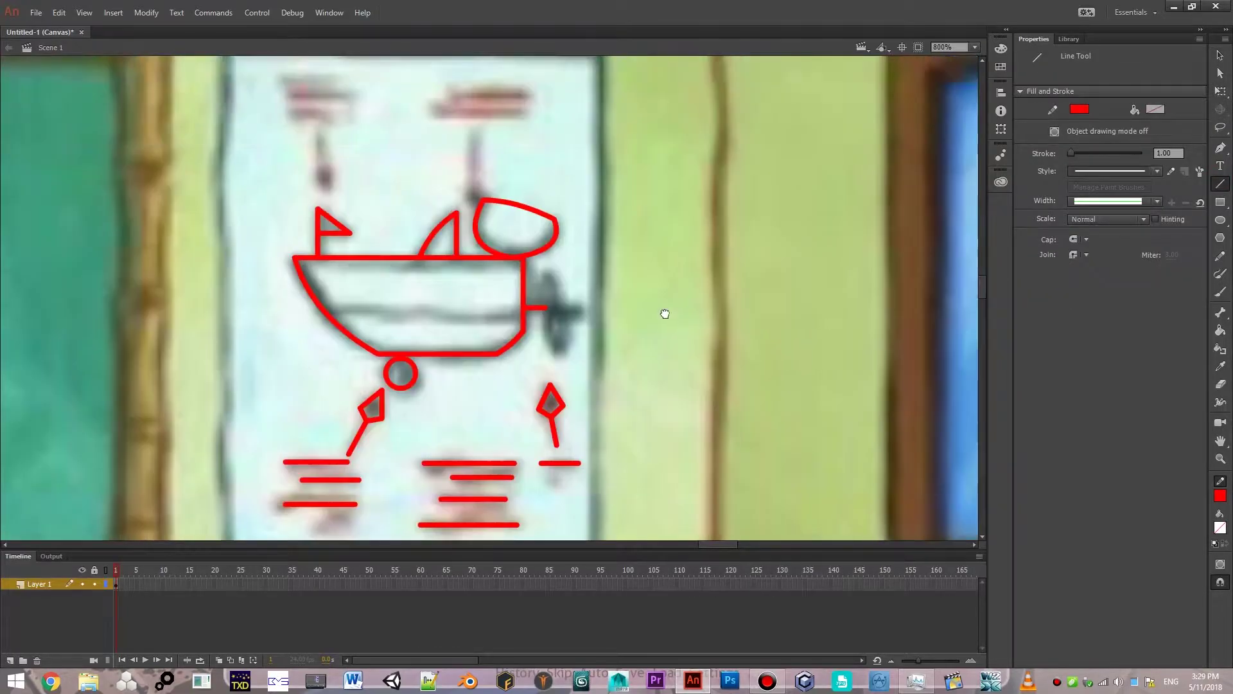
pyautogui.scroll(1, 668, 311)
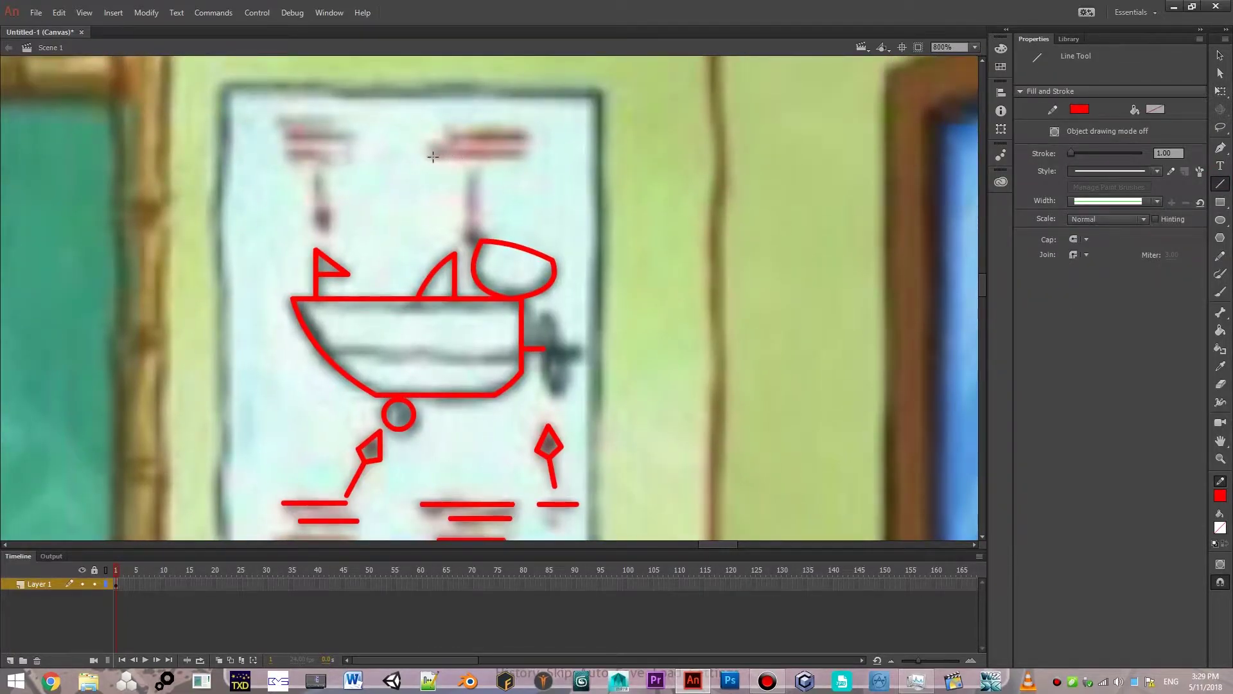
pyautogui.moveTo(432, 154); pyautogui.dragTo(527, 154)
pyautogui.moveTo(449, 137); pyautogui.dragTo(528, 138)
pyautogui.moveTo(468, 171); pyautogui.dragTo(470, 242)
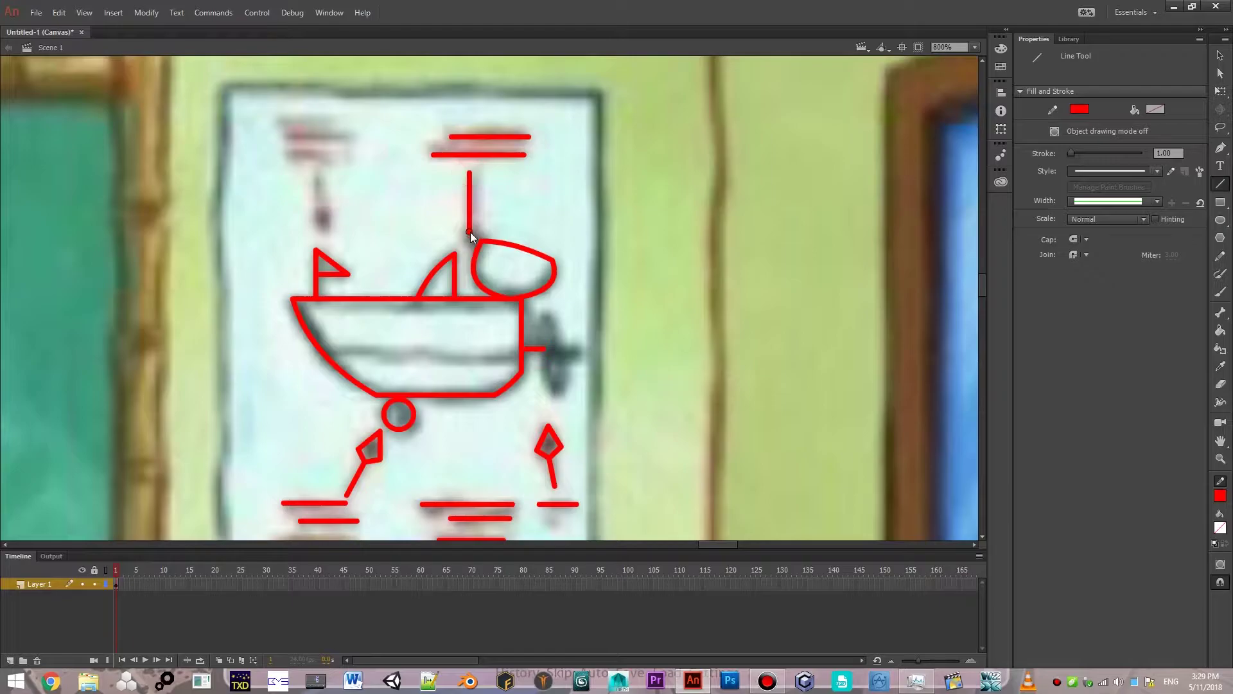
pyautogui.hotkey('ctrl', 'z')
pyautogui.moveTo(472, 174); pyautogui.dragTo(472, 229)
pyautogui.moveTo(460, 233); pyautogui.dragTo(490, 232)
pyautogui.moveTo(458, 230)
pyautogui.mouseDown()
pyautogui.moveTo(470, 245)
pyautogui.moveTo(489, 231)
pyautogui.mouseUp()
# Check the arrowhead and boat outline strokes by selecting them.
pyautogui.press('v')
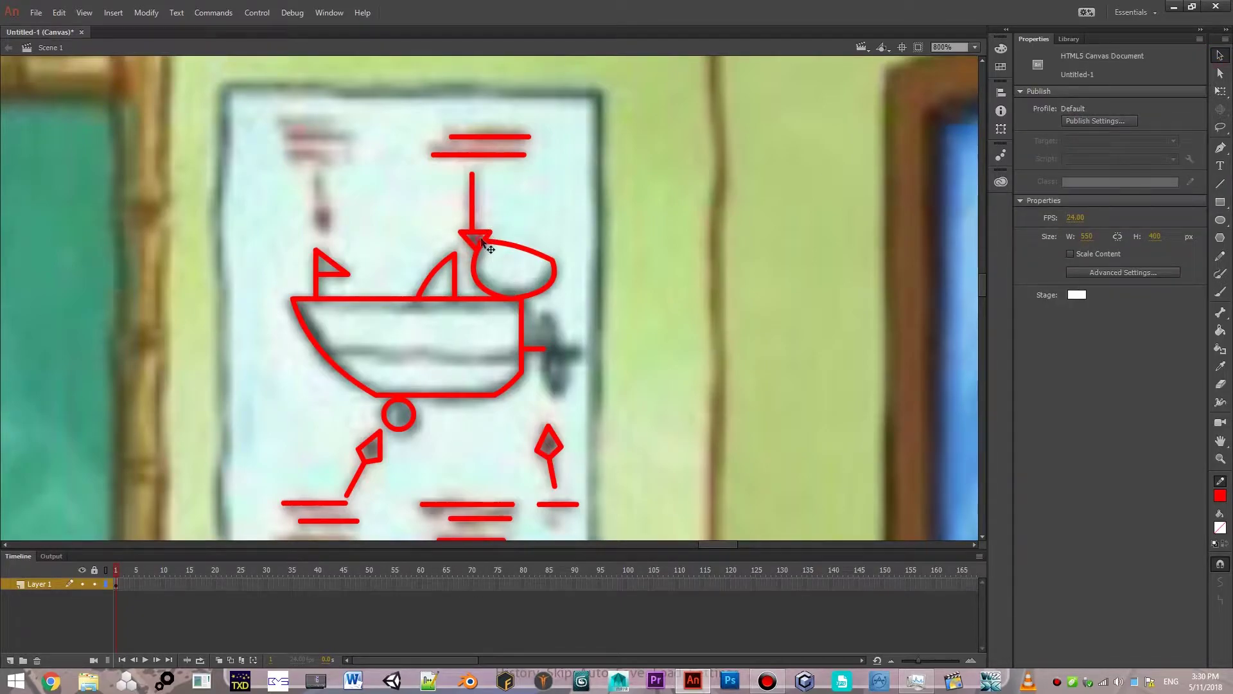
pyautogui.click(485, 246)
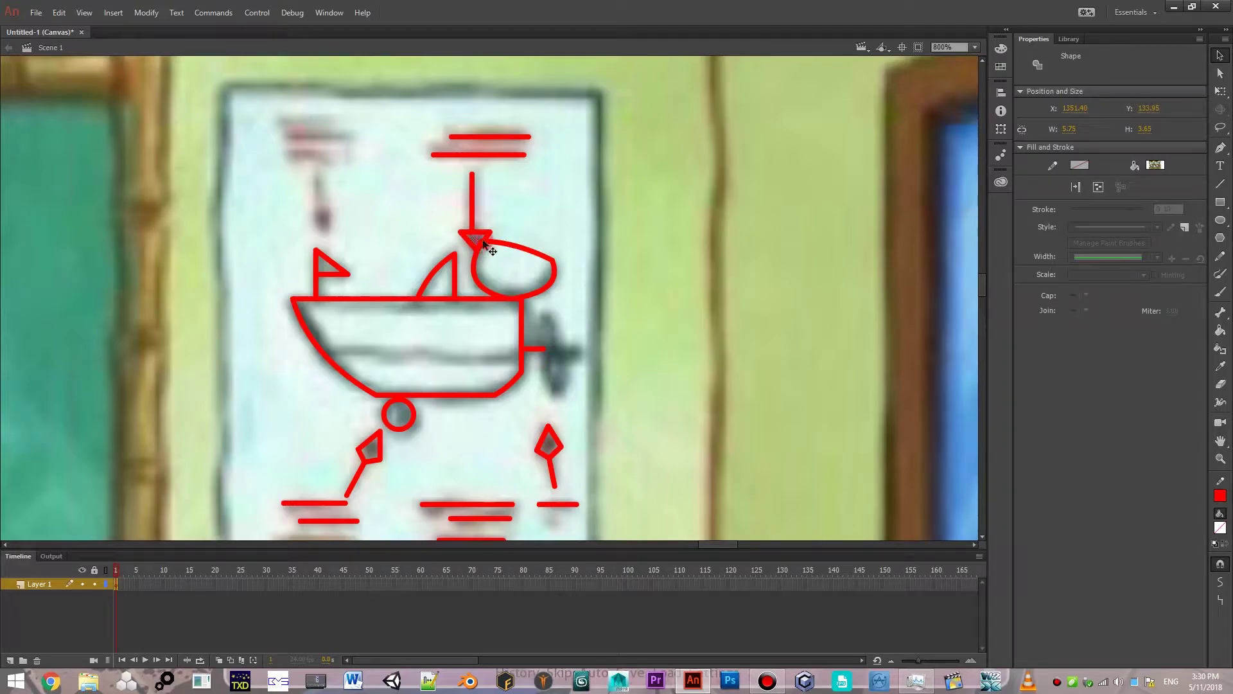
pyautogui.click(486, 248)
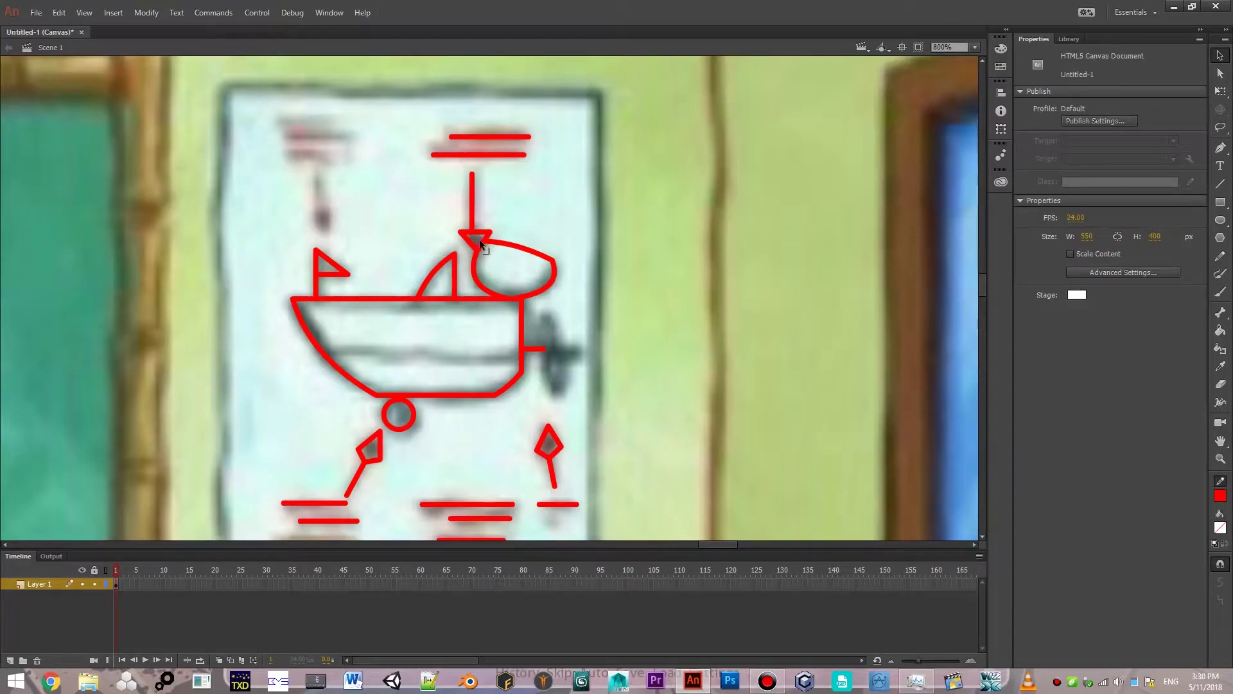
pyautogui.click(354, 305)
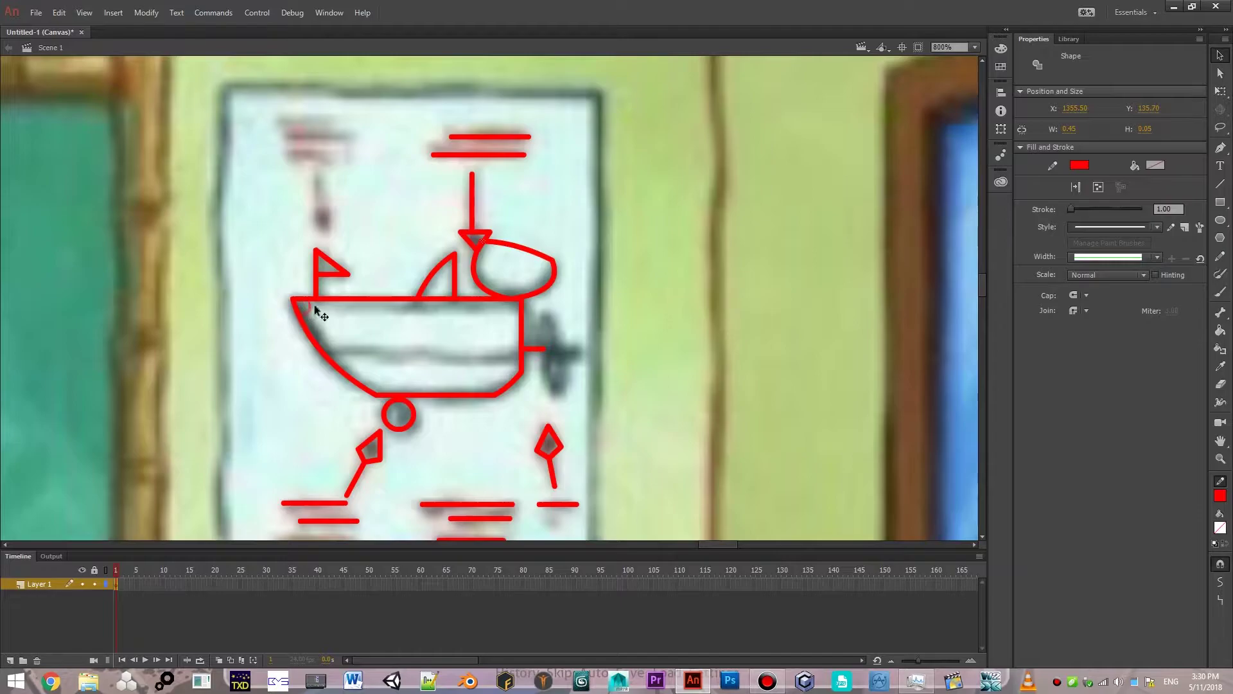
pyautogui.click(354, 310)
pyautogui.click(479, 239)
pyautogui.click(507, 287)
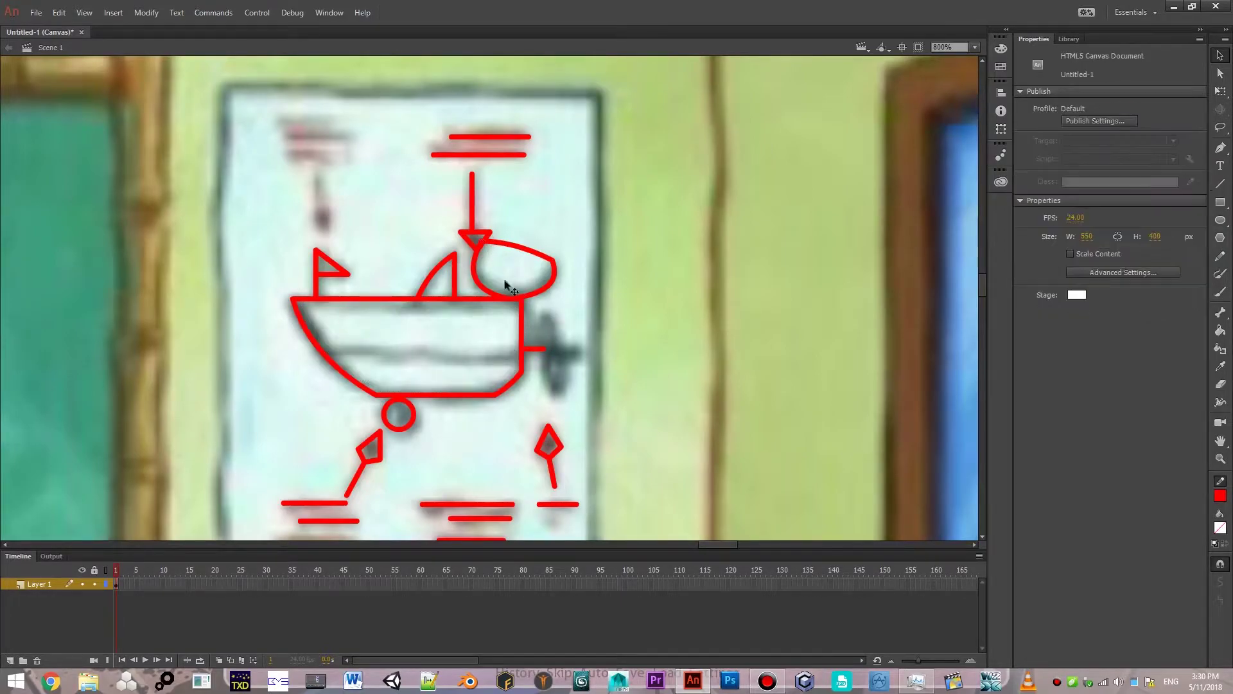
pyautogui.click(485, 247)
pyautogui.click(1221, 183)
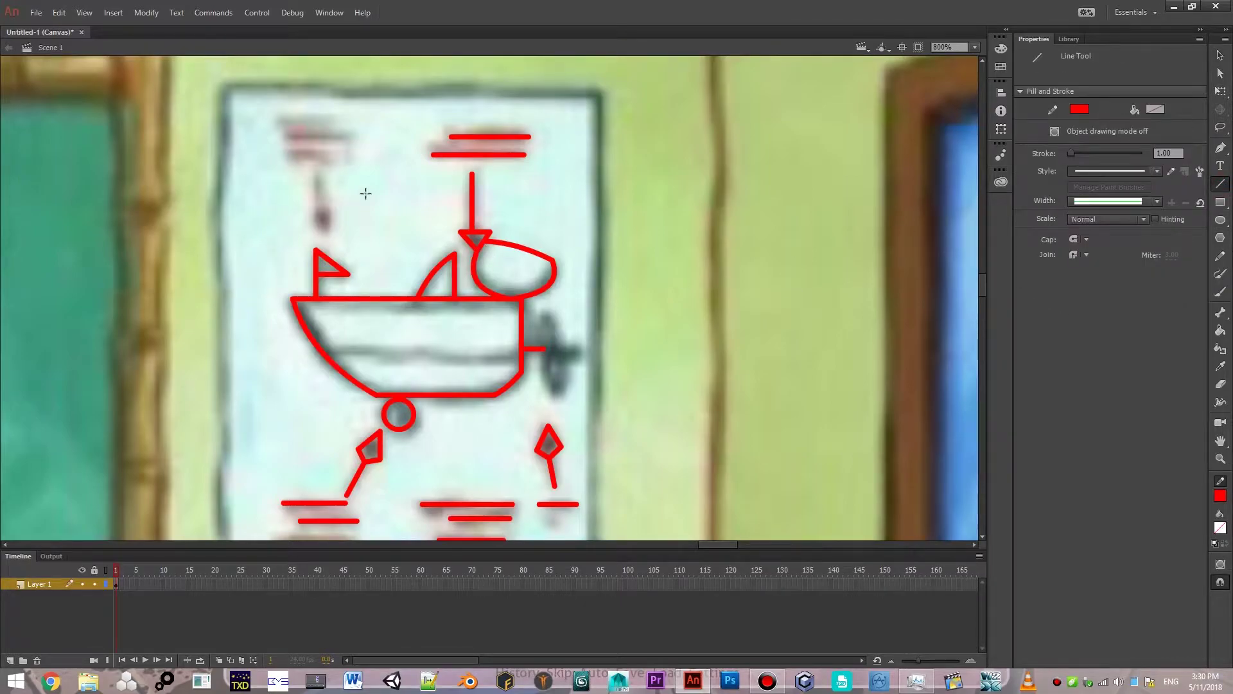
# Draw the top-left arrow toward the flag and a propeller blade at the hull's right end.
pyautogui.moveTo(289, 135)
pyautogui.mouseDown()
pyautogui.moveTo(347, 135)
pyautogui.moveTo(317, 202)
pyautogui.mouseUp()
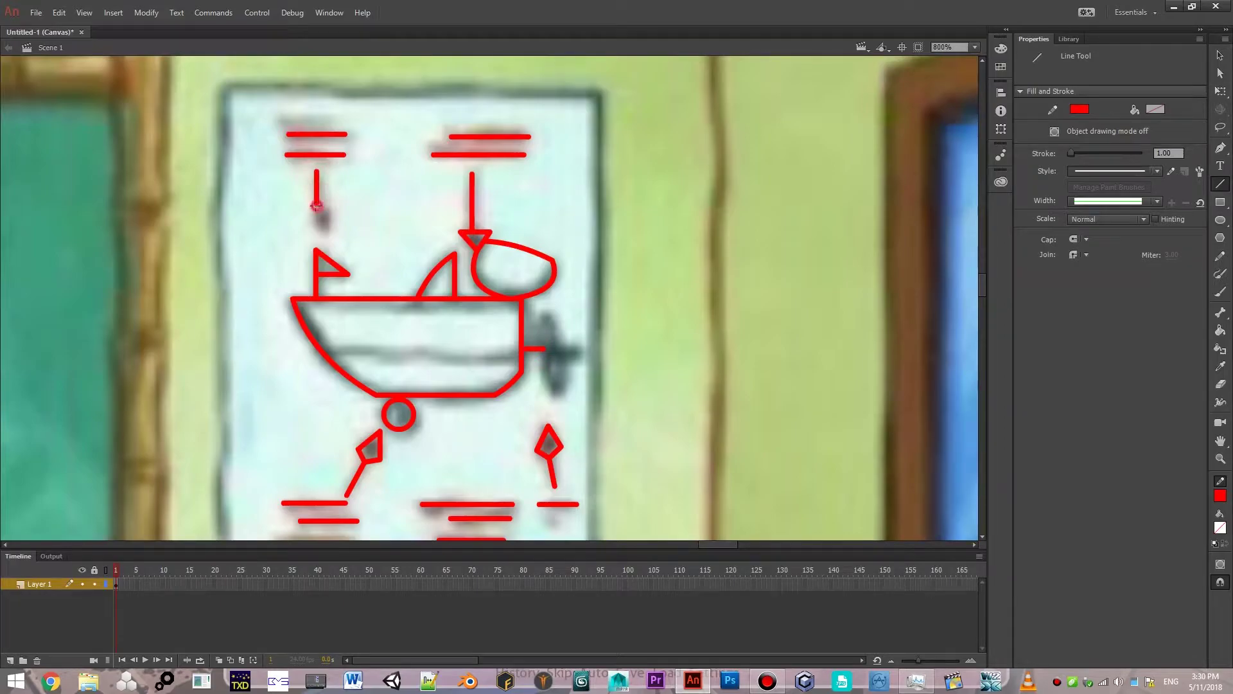
pyautogui.moveTo(317, 204)
pyautogui.mouseDown()
pyautogui.moveTo(305, 205)
pyautogui.moveTo(319, 227)
pyautogui.moveTo(334, 208)
pyautogui.moveTo(306, 205)
pyautogui.mouseUp()
pyautogui.click(1221, 56)
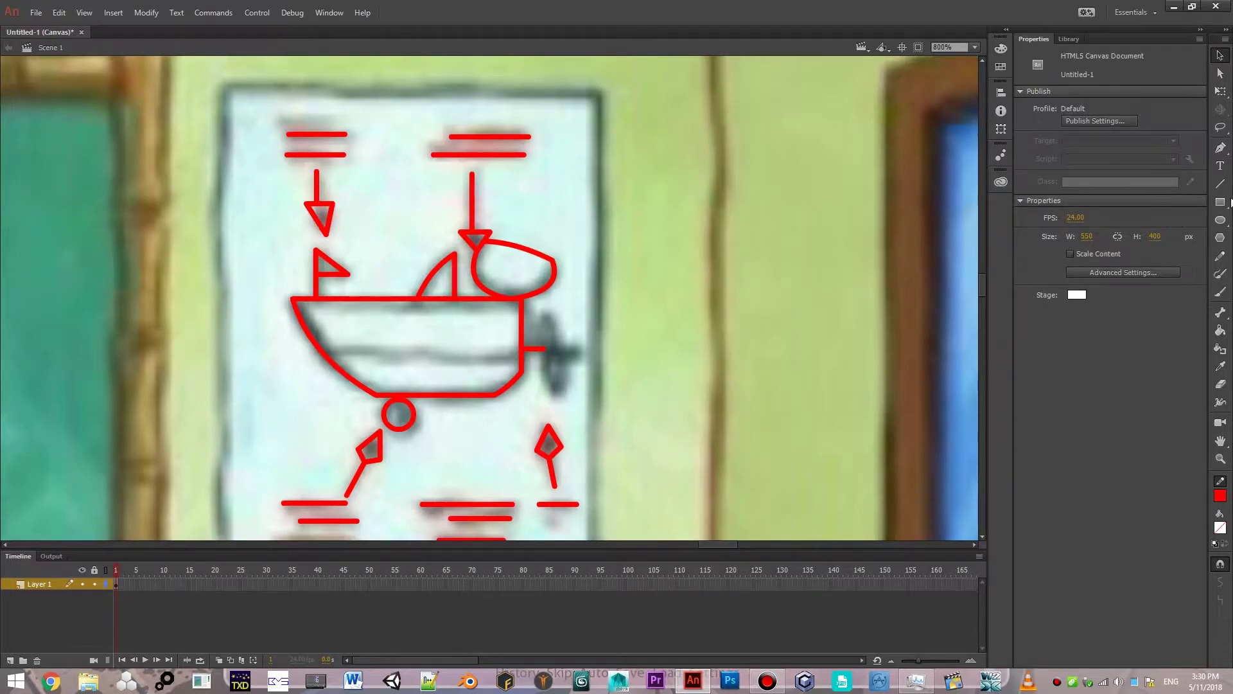
pyautogui.click(1220, 183)
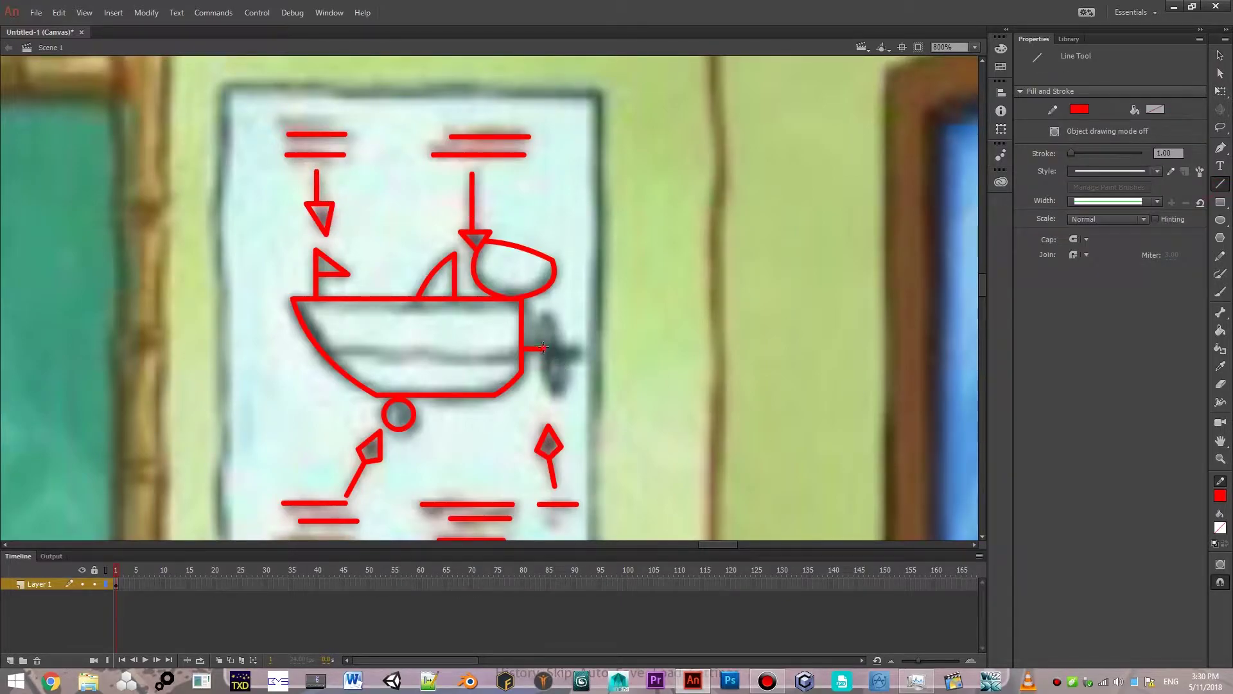
pyautogui.moveTo(542, 347)
pyautogui.mouseDown()
pyautogui.moveTo(544, 326)
pyautogui.moveTo(581, 349)
pyautogui.moveTo(556, 393)
pyautogui.moveTo(560, 349)
pyautogui.mouseUp()
pyautogui.click(1218, 56)
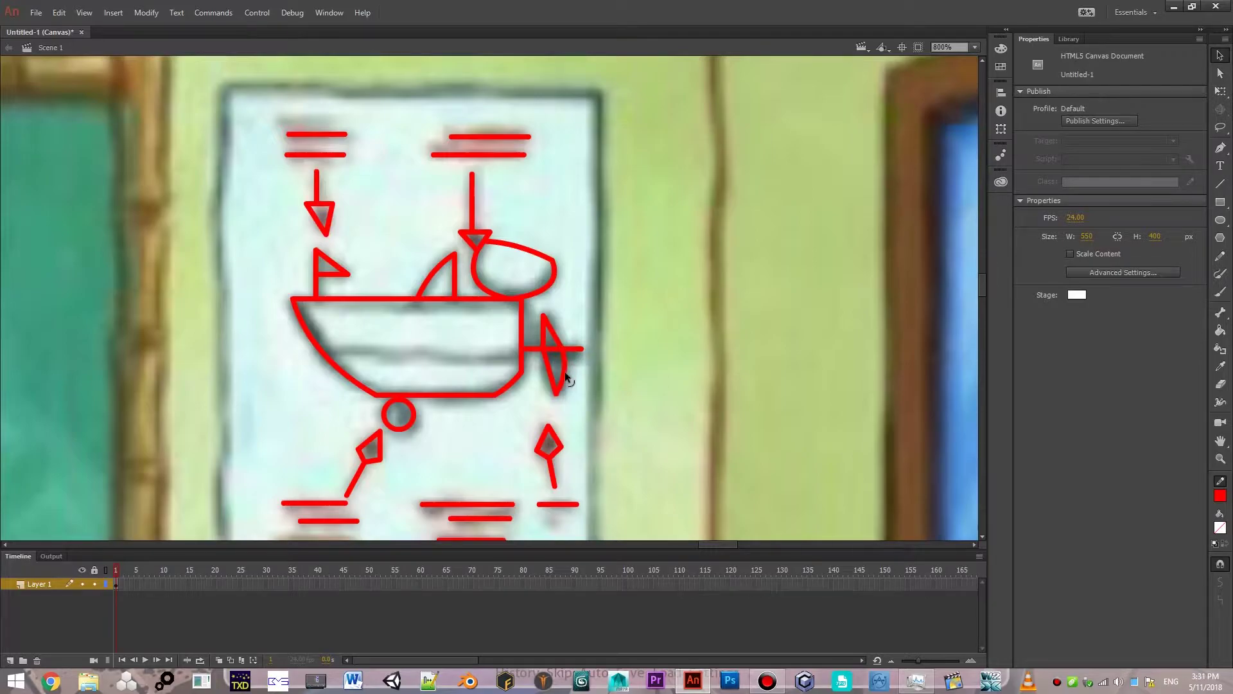
# Curve the propeller's upper edge and round the hull's lower-right corner.
pyautogui.click(542, 373)
pyautogui.moveTo(555, 333); pyautogui.dragTo(563, 326)
pyautogui.moveTo(510, 386); pyautogui.dragTo(513, 390)
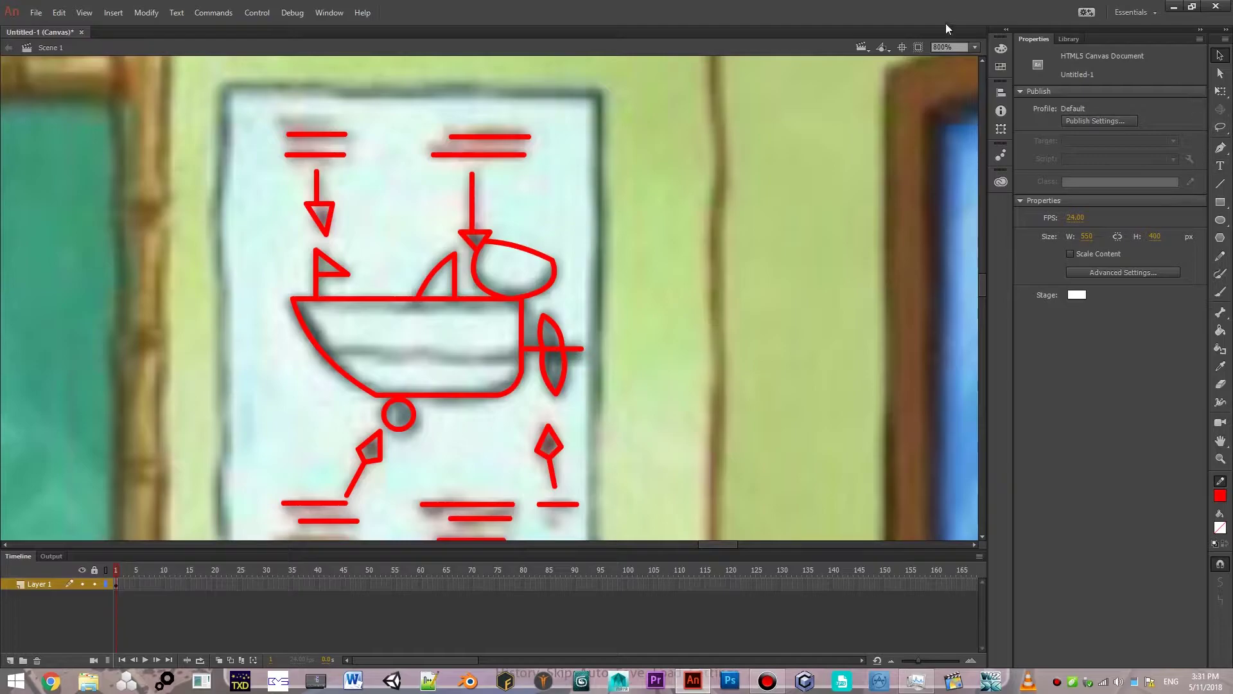
pyautogui.click(974, 48)
pyautogui.click(949, 135)
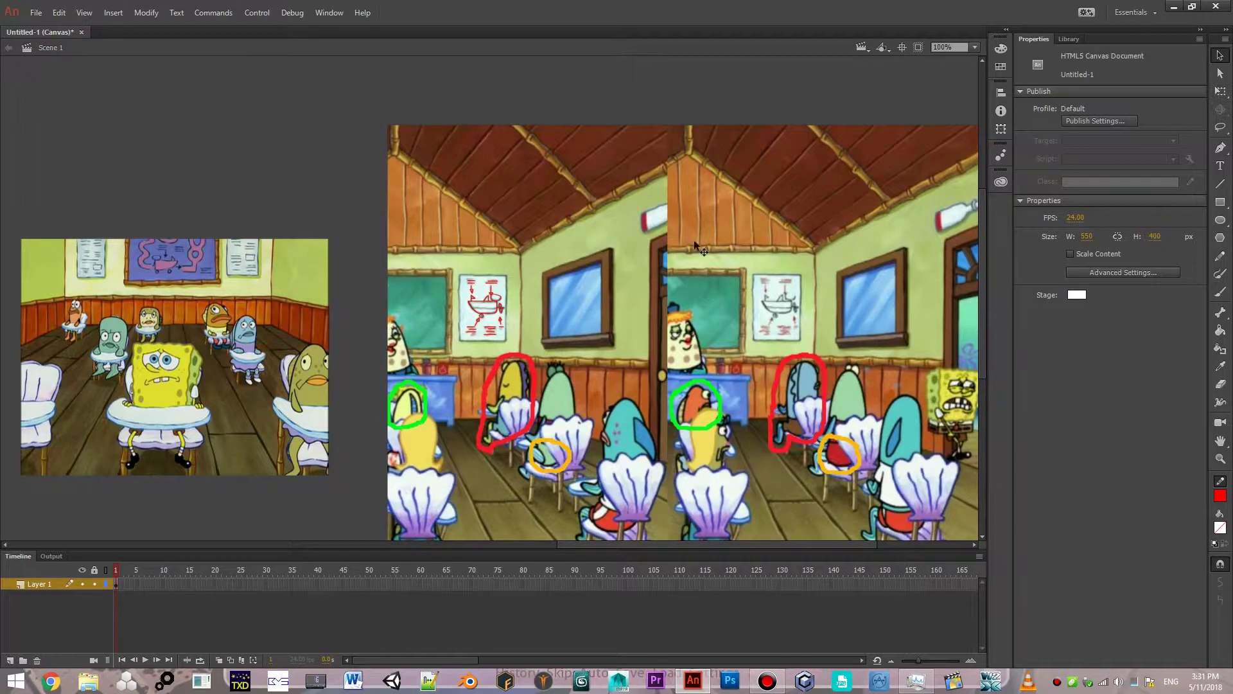
pyautogui.click(975, 47)
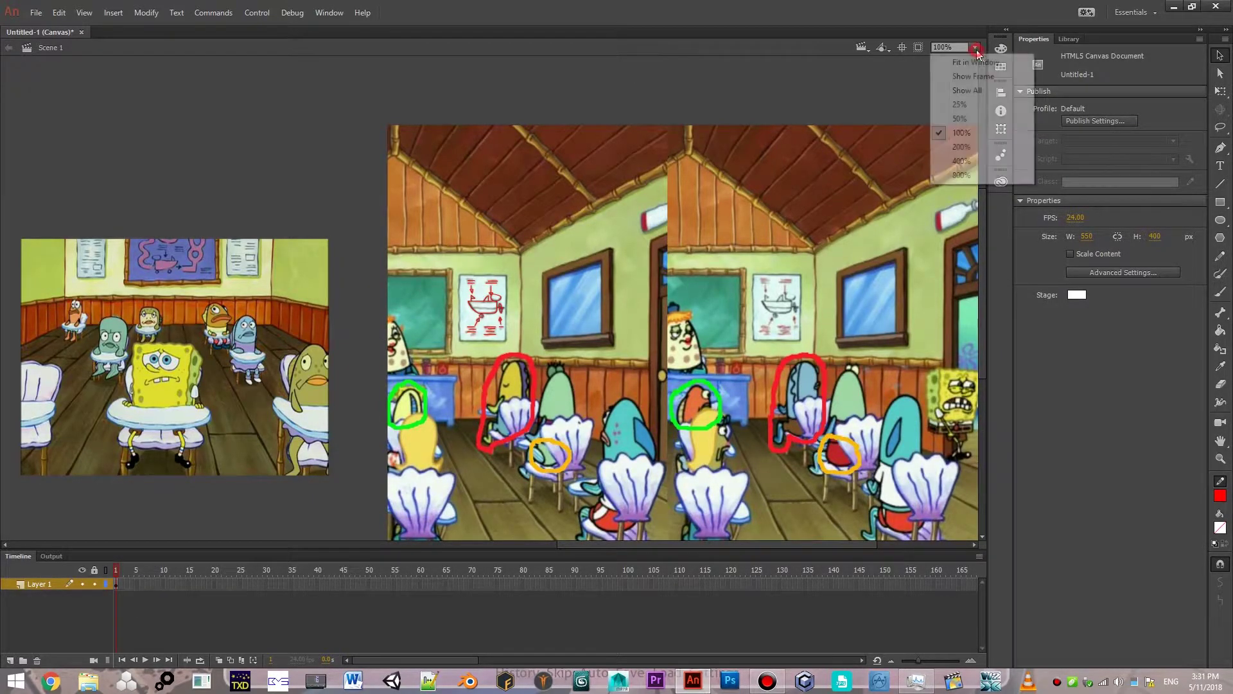
pyautogui.click(964, 185)
# Draw a line across the hull and bow it upward in the middle.
pyautogui.click(1221, 183)
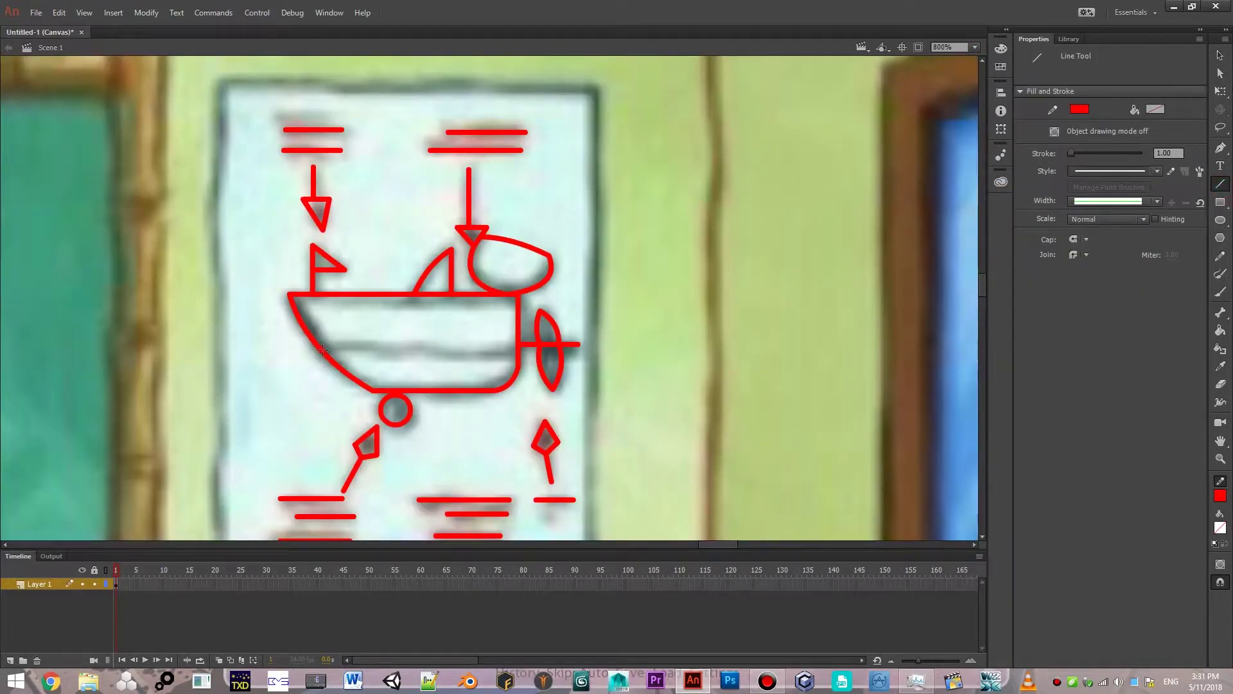
pyautogui.moveTo(322, 349); pyautogui.dragTo(518, 355)
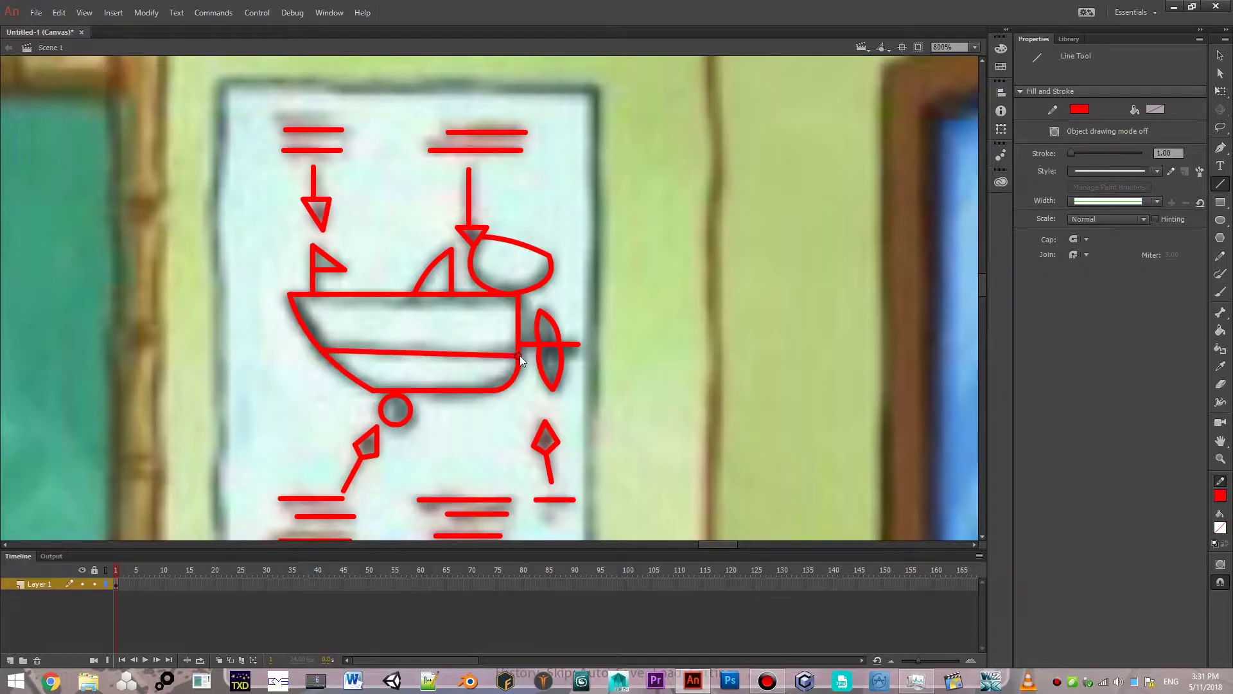
pyautogui.click(1220, 55)
pyautogui.moveTo(431, 354); pyautogui.dragTo(432, 348)
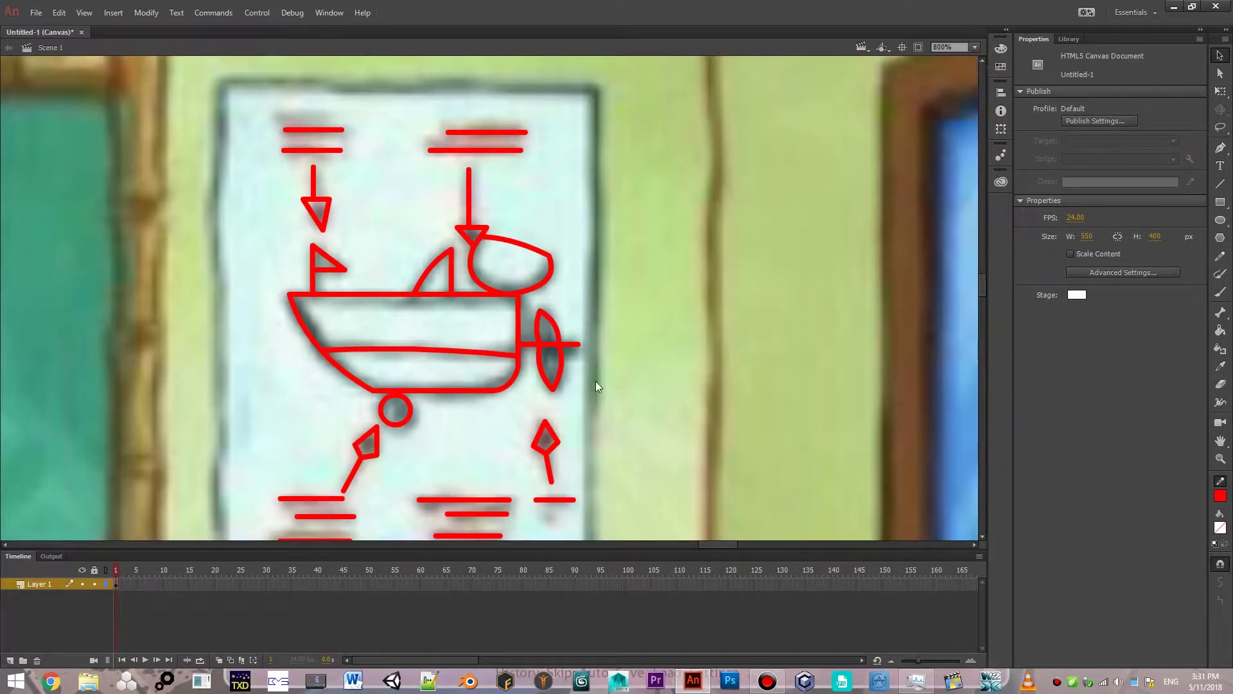
# Save the document as texture.fla in the Downloads\boat folder.
pyautogui.hotkey('ctrl', 's')
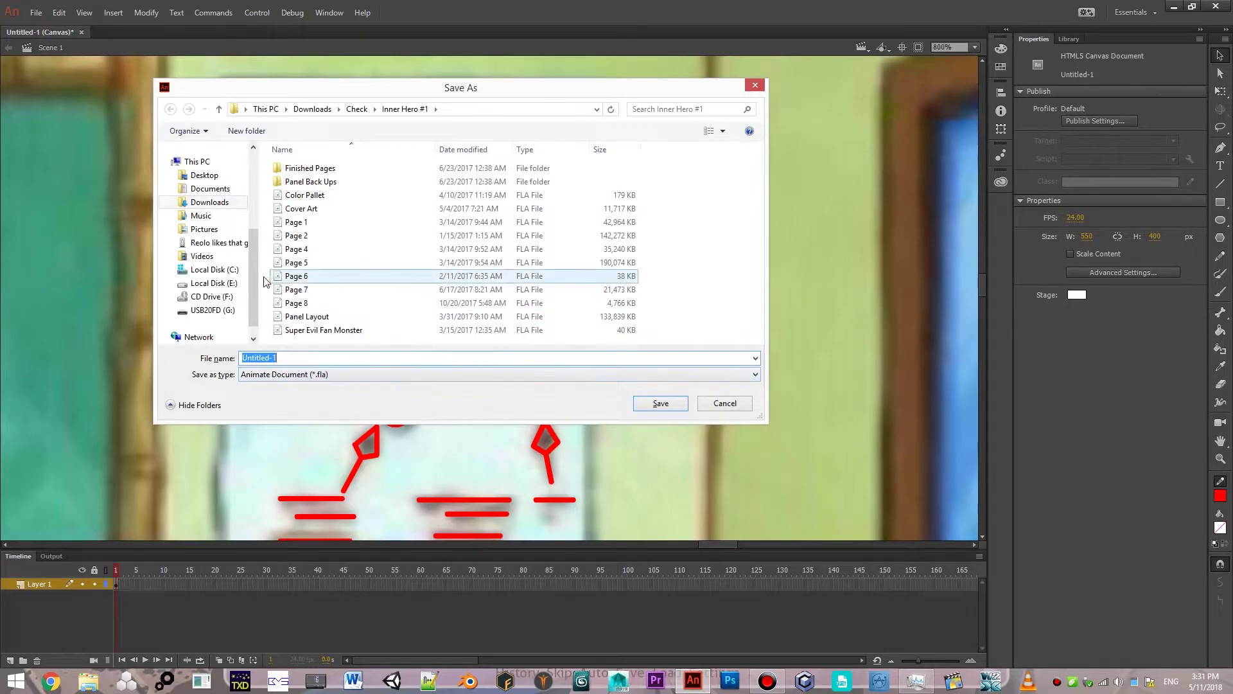
pyautogui.scroll(3, 250, 275)
pyautogui.click(210, 154)
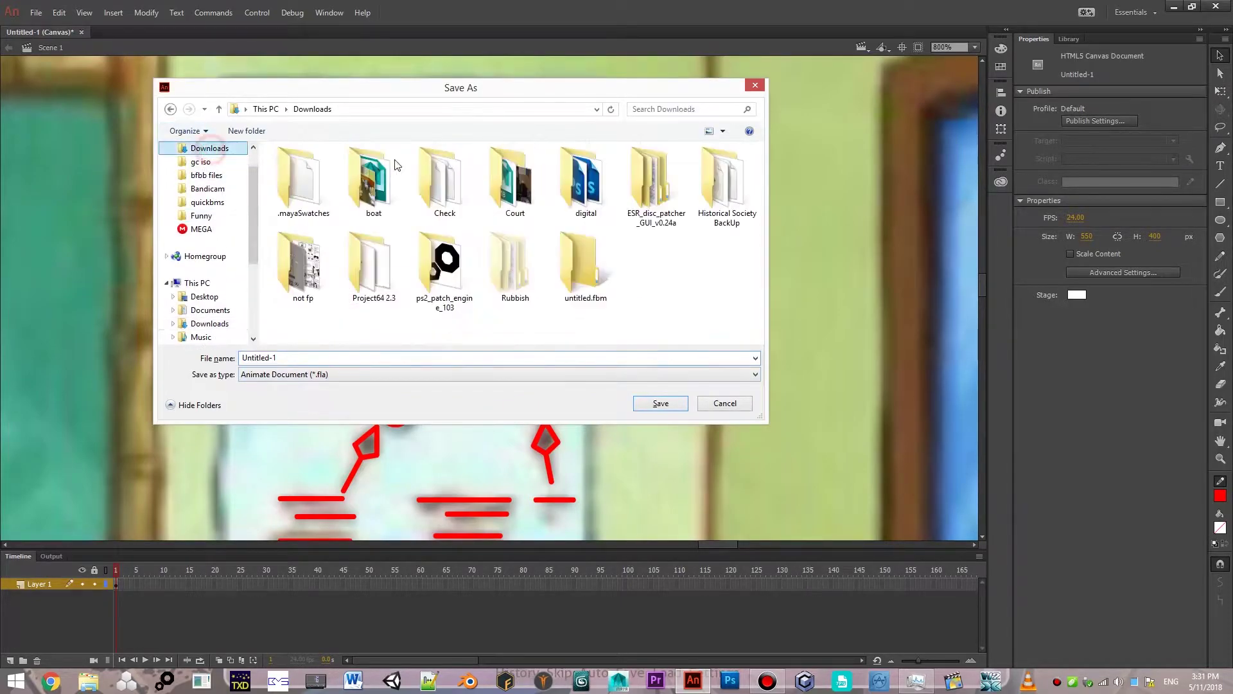
pyautogui.doubleClick(386, 205)
pyautogui.click(297, 357)
pyautogui.write('texture')
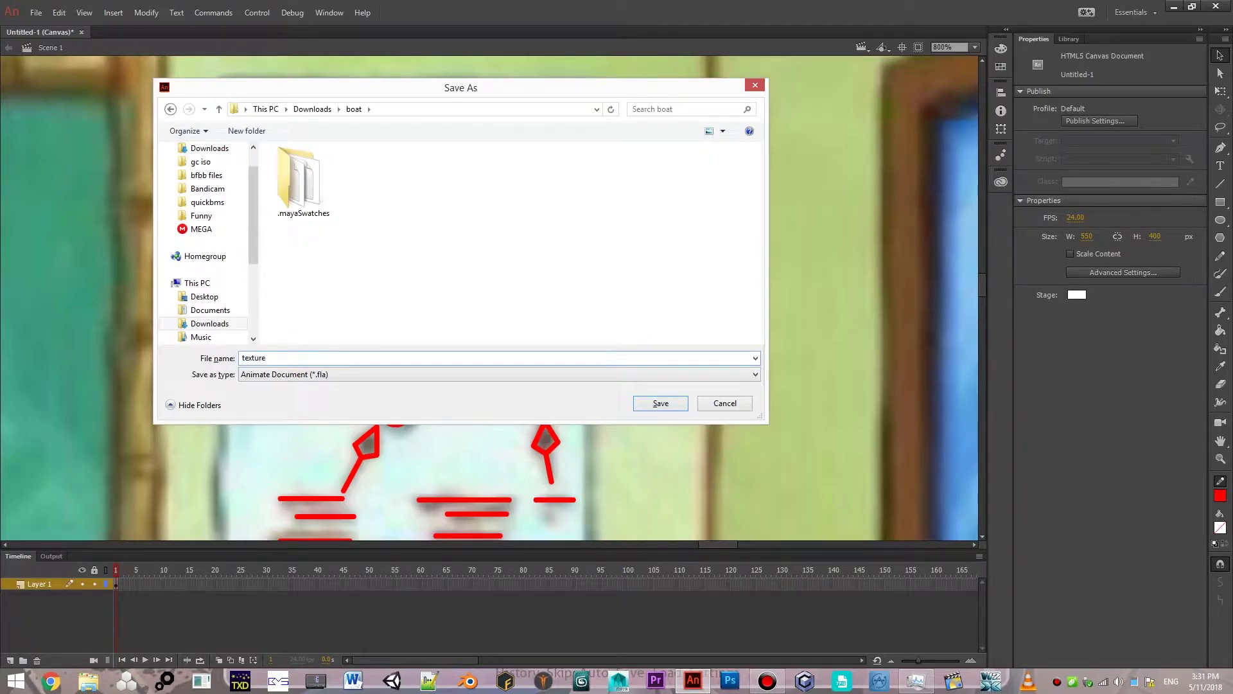
pyautogui.press('Return')
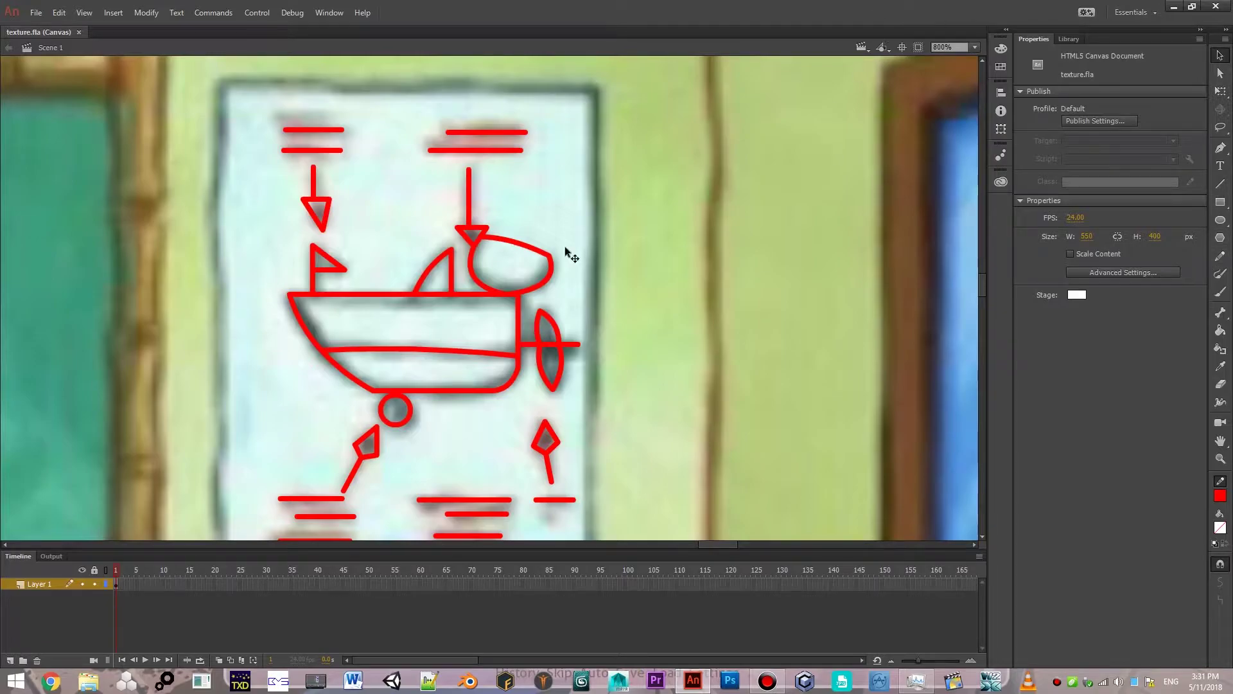
# Zoom the stage to 800% and pan onto the blue boat poster on the classroom wall.
pyautogui.click(976, 49)
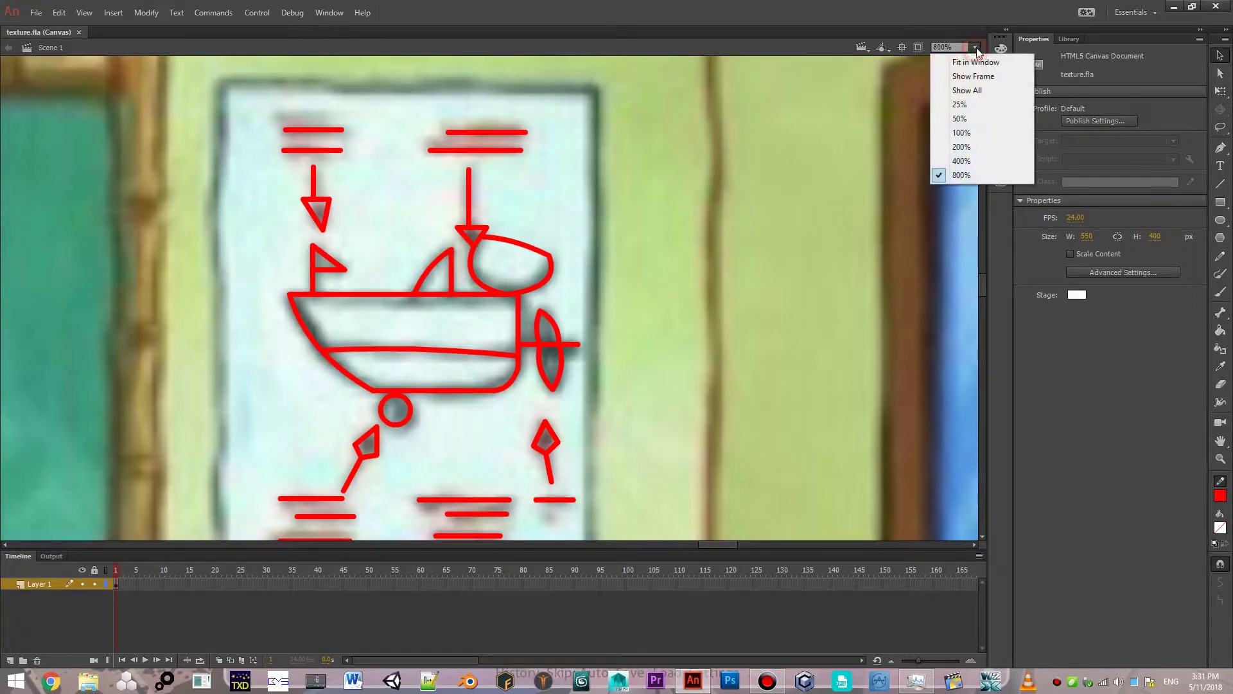
pyautogui.click(959, 132)
pyautogui.moveTo(353, 220); pyautogui.dragTo(503, 270)
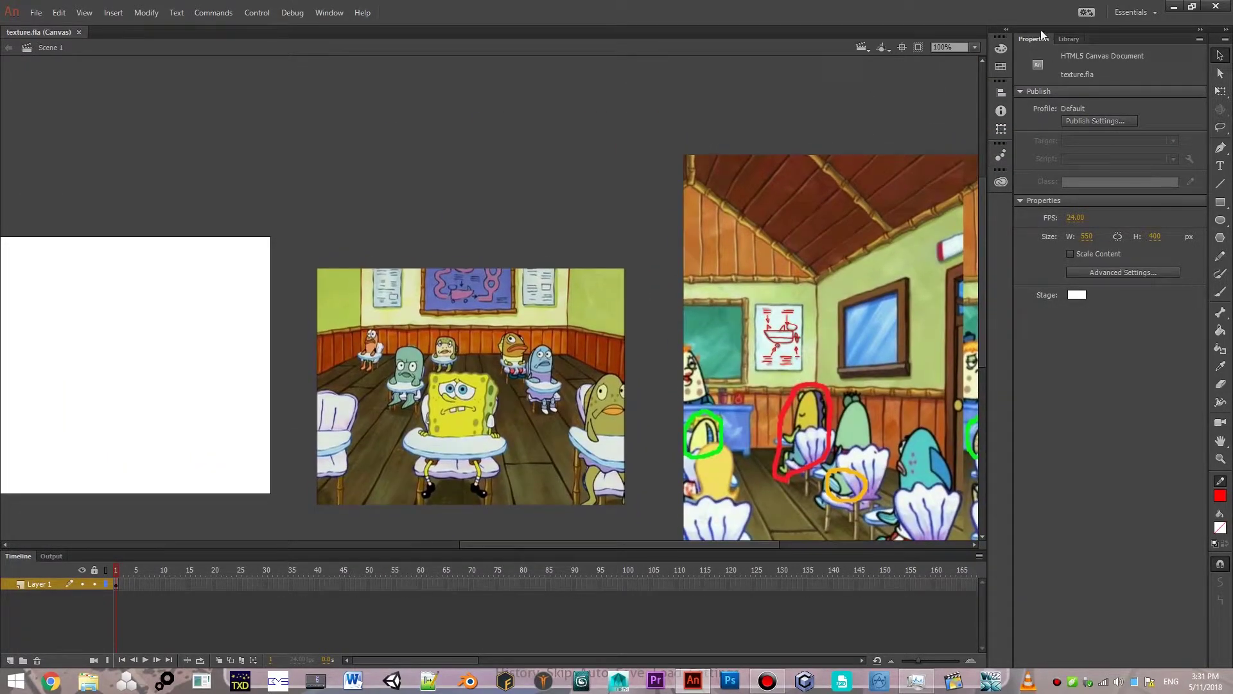
pyautogui.click(976, 49)
pyautogui.click(962, 175)
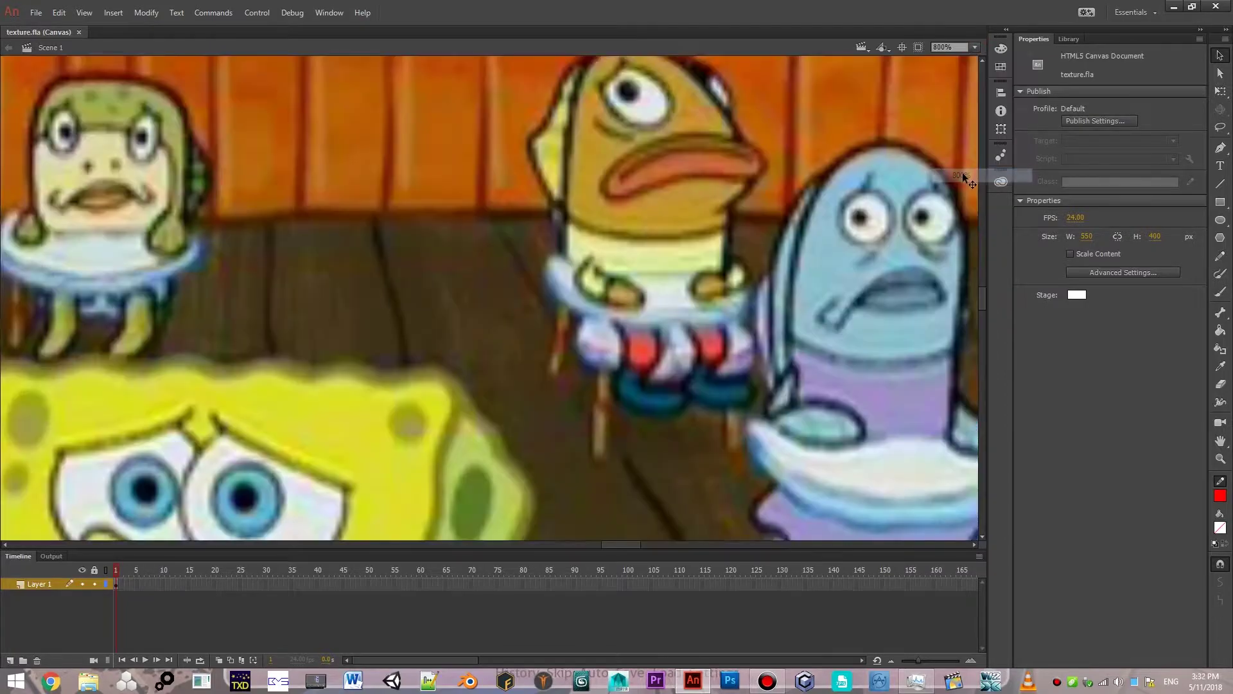
pyautogui.moveTo(623, 157)
pyautogui.mouseDown()
pyautogui.moveTo(709, 218)
pyautogui.moveTo(858, 419)
pyautogui.mouseUp()
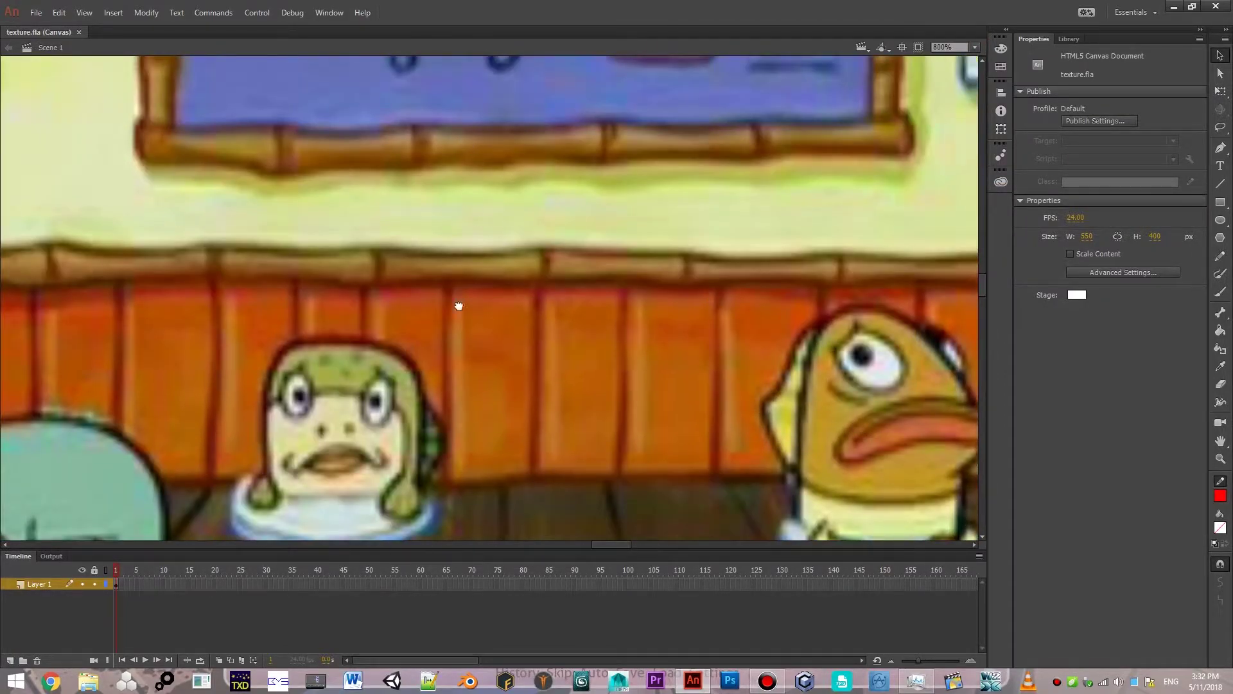
pyautogui.moveTo(458, 305); pyautogui.dragTo(449, 533)
# Break apart the SpongeBob classroom bitmap into an editable shape, then deselect it.
pyautogui.moveTo(735, 190)
pyautogui.mouseDown()
pyautogui.moveTo(460, 286)
pyautogui.moveTo(564, 297)
pyautogui.moveTo(722, 251)
pyautogui.mouseUp()
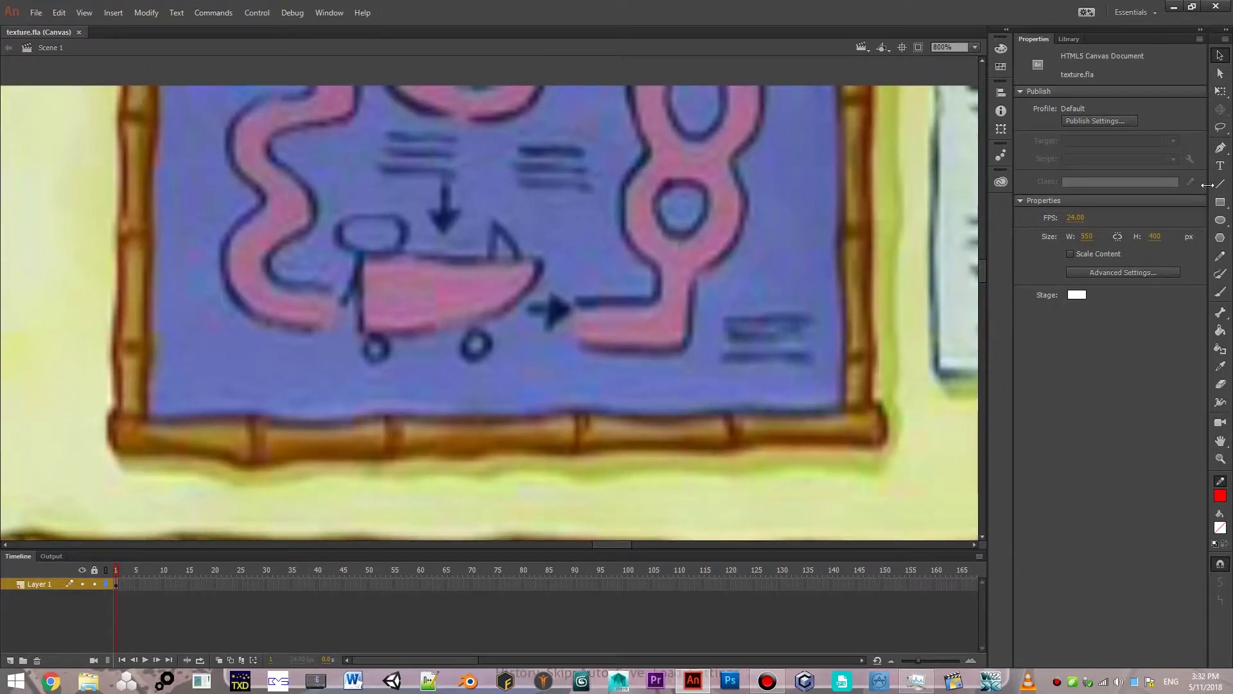
pyautogui.click(1220, 184)
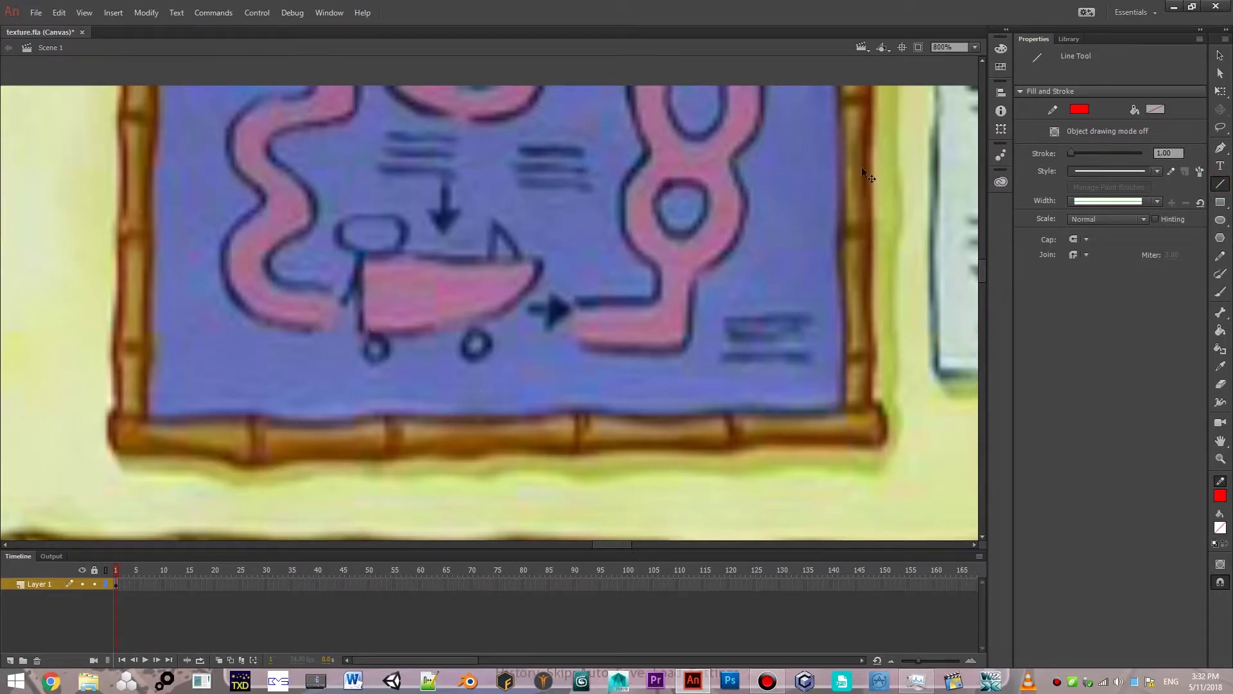
pyautogui.click(1219, 54)
pyautogui.rightClick(433, 266)
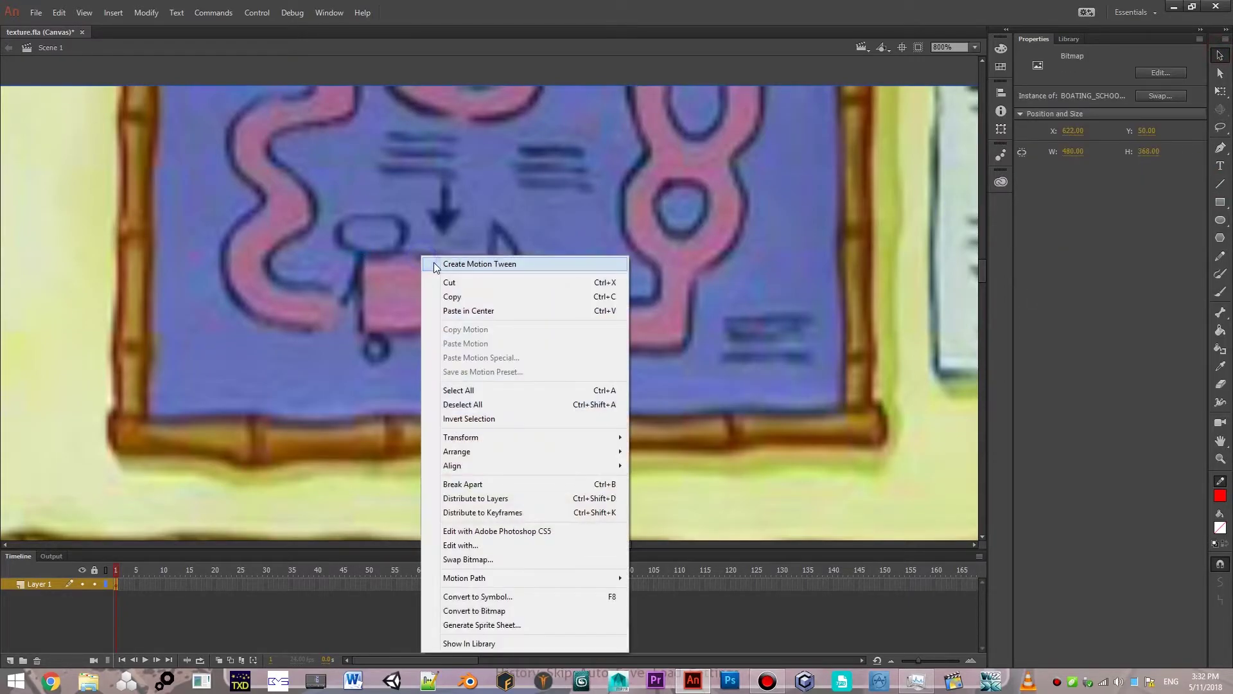
pyautogui.click(512, 484)
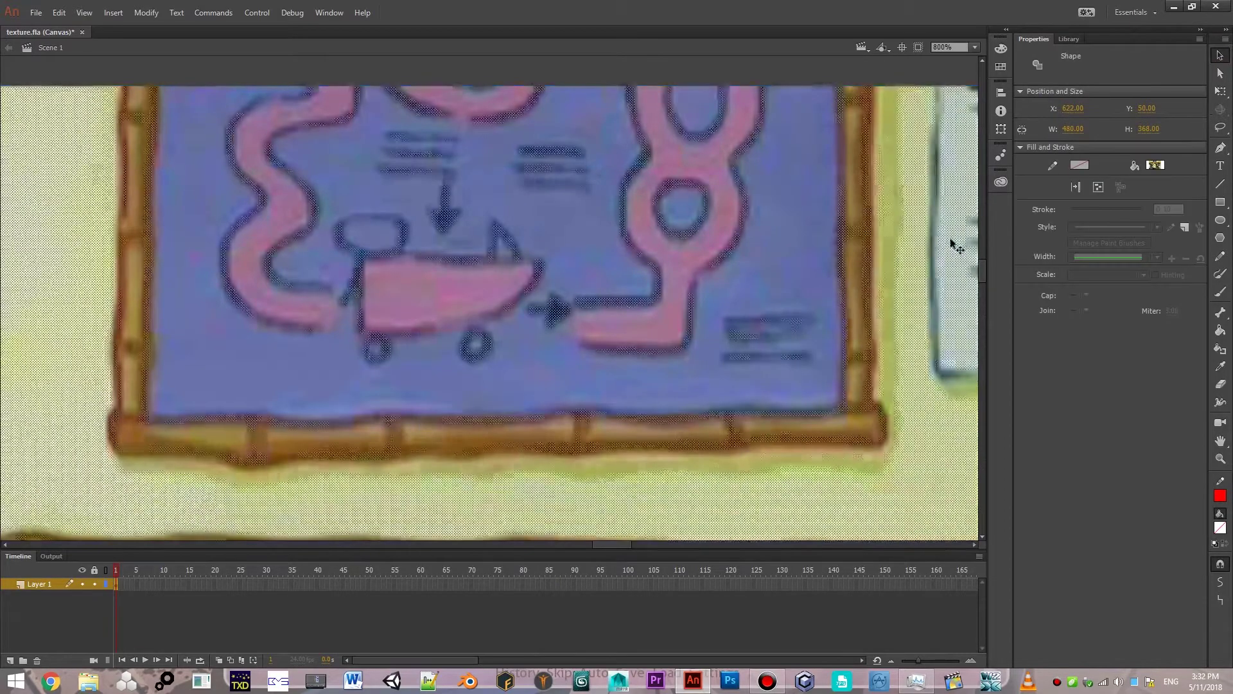
pyautogui.hscroll(-5, 786, 343)
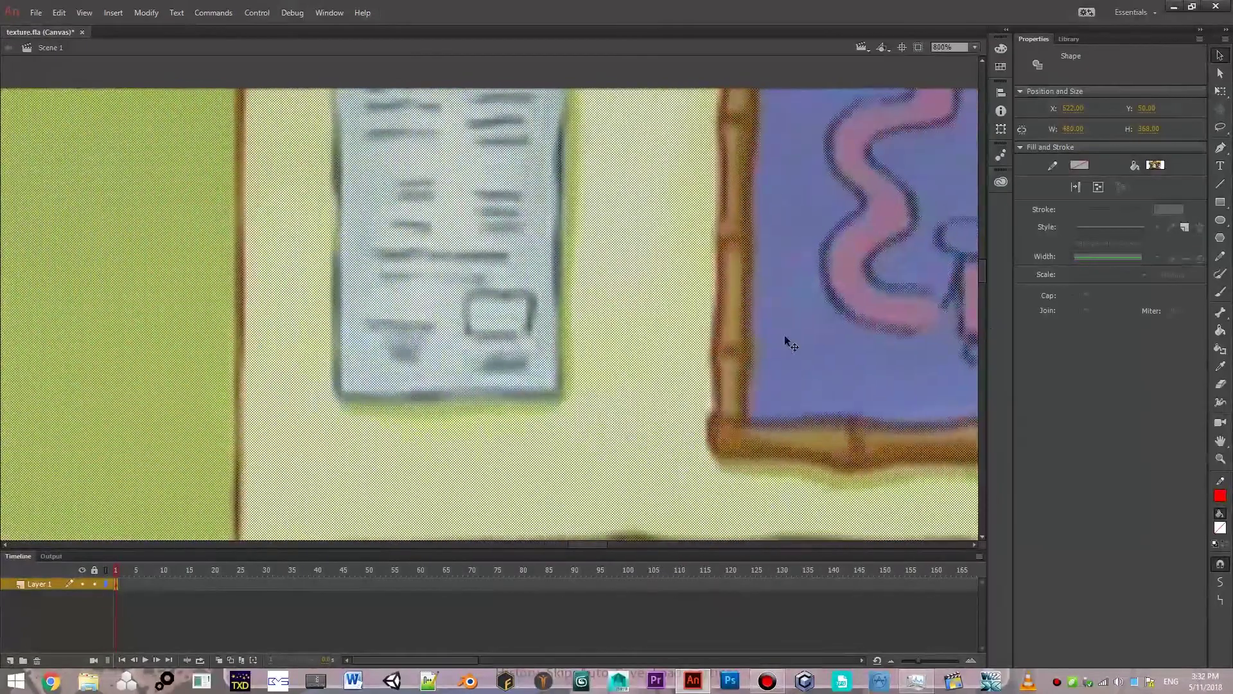
pyautogui.hscroll(-5, 829, 357)
pyautogui.click(341, 345)
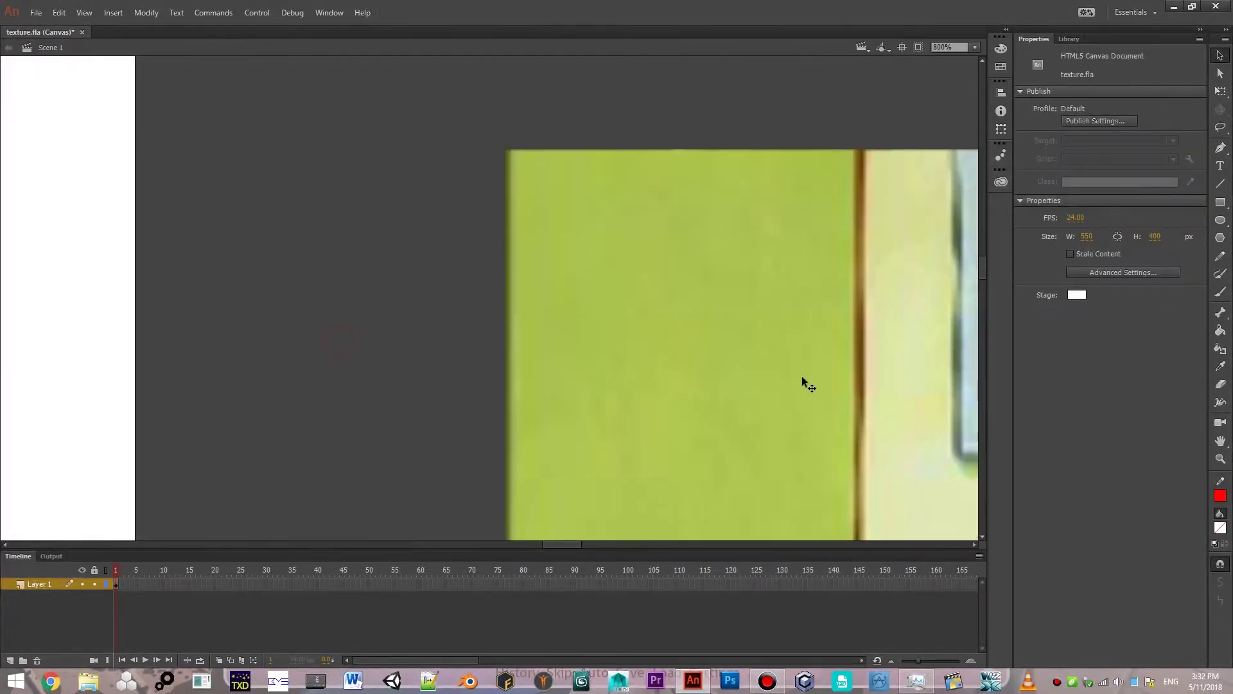
pyautogui.hscroll(3, 840, 332)
pyautogui.hscroll(3, 447, 198)
pyautogui.scroll(-2, 447, 199)
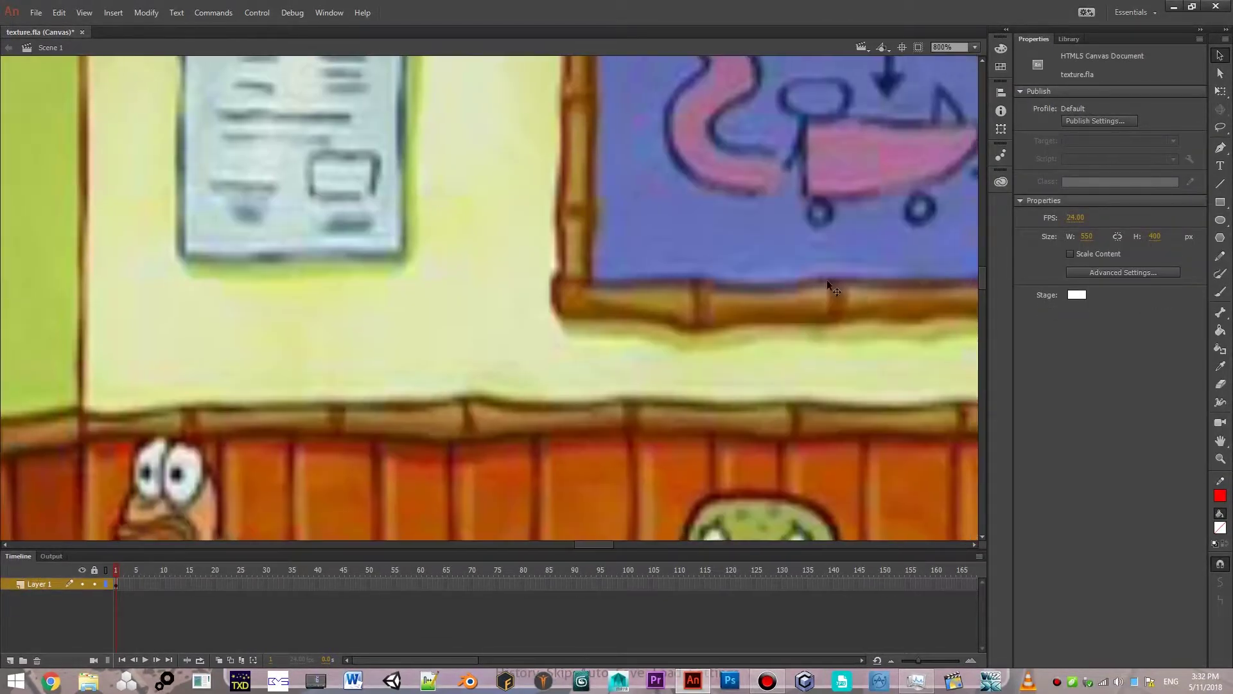
pyautogui.hscroll(3, 400, 421)
pyautogui.scroll(2, 401, 420)
# Trace the boat hull and the pointed sail triangle with red lines.
pyautogui.moveTo(467, 410); pyautogui.dragTo(559, 342)
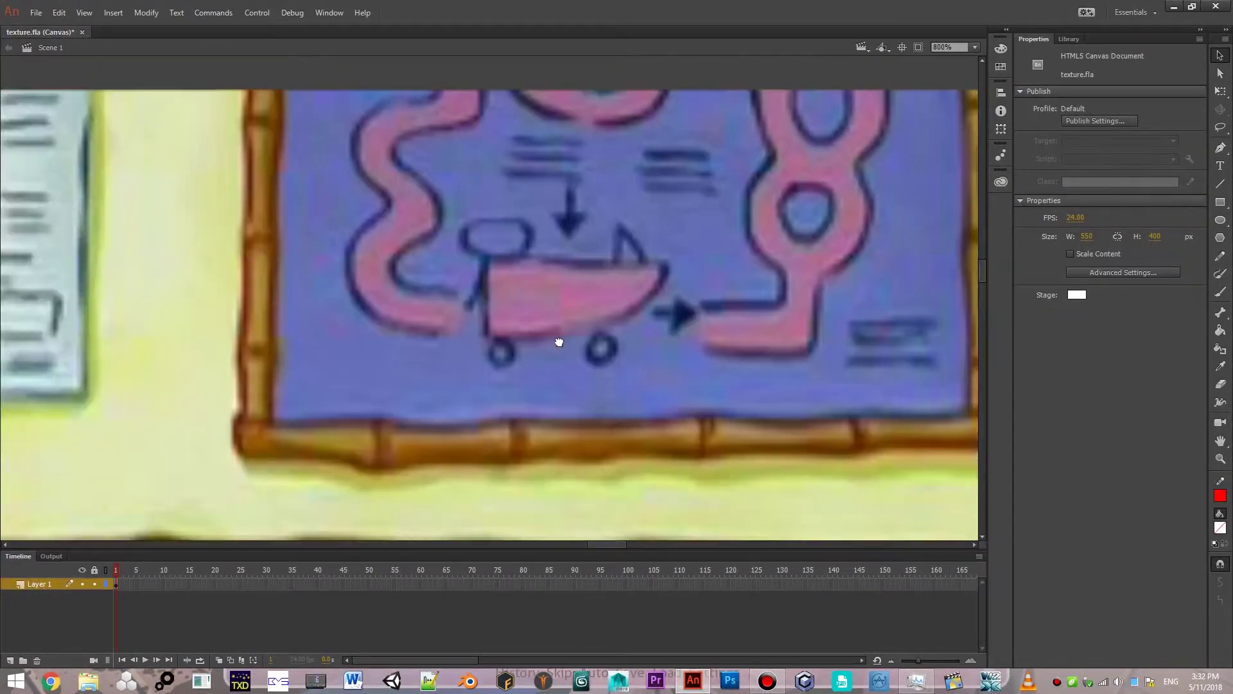
pyautogui.click(1221, 183)
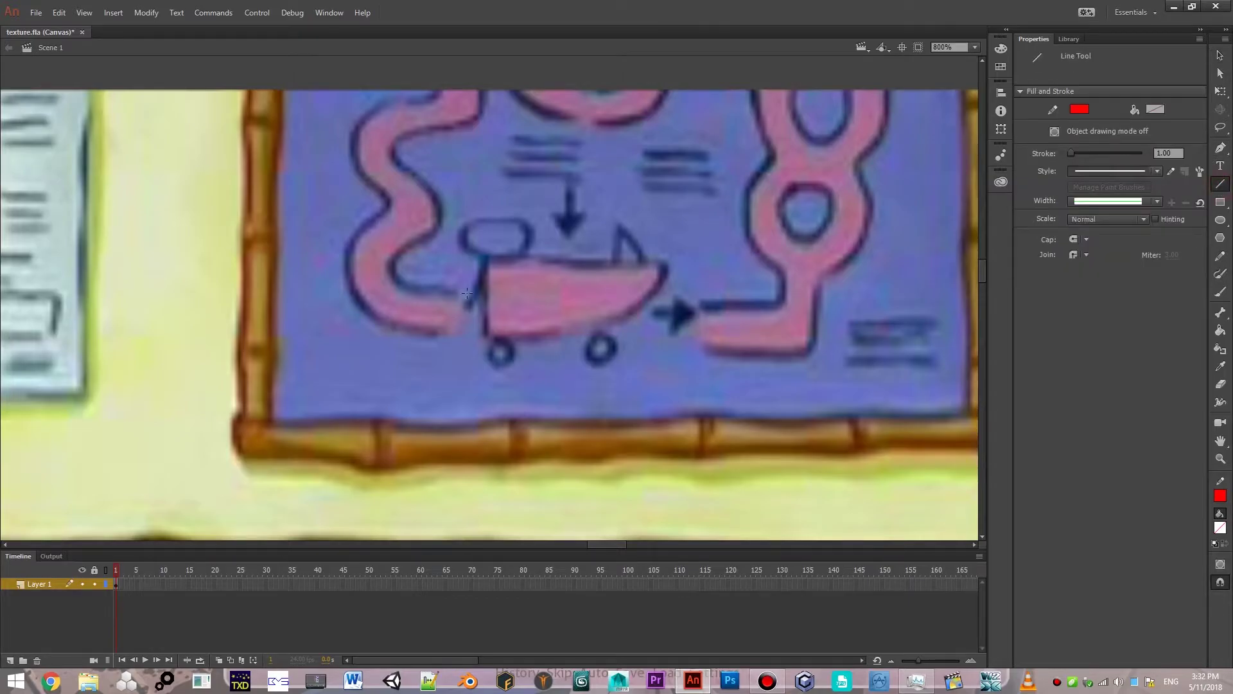
pyautogui.moveTo(483, 296)
pyautogui.mouseDown()
pyautogui.moveTo(483, 331)
pyautogui.moveTo(664, 267)
pyautogui.moveTo(484, 258)
pyautogui.mouseUp()
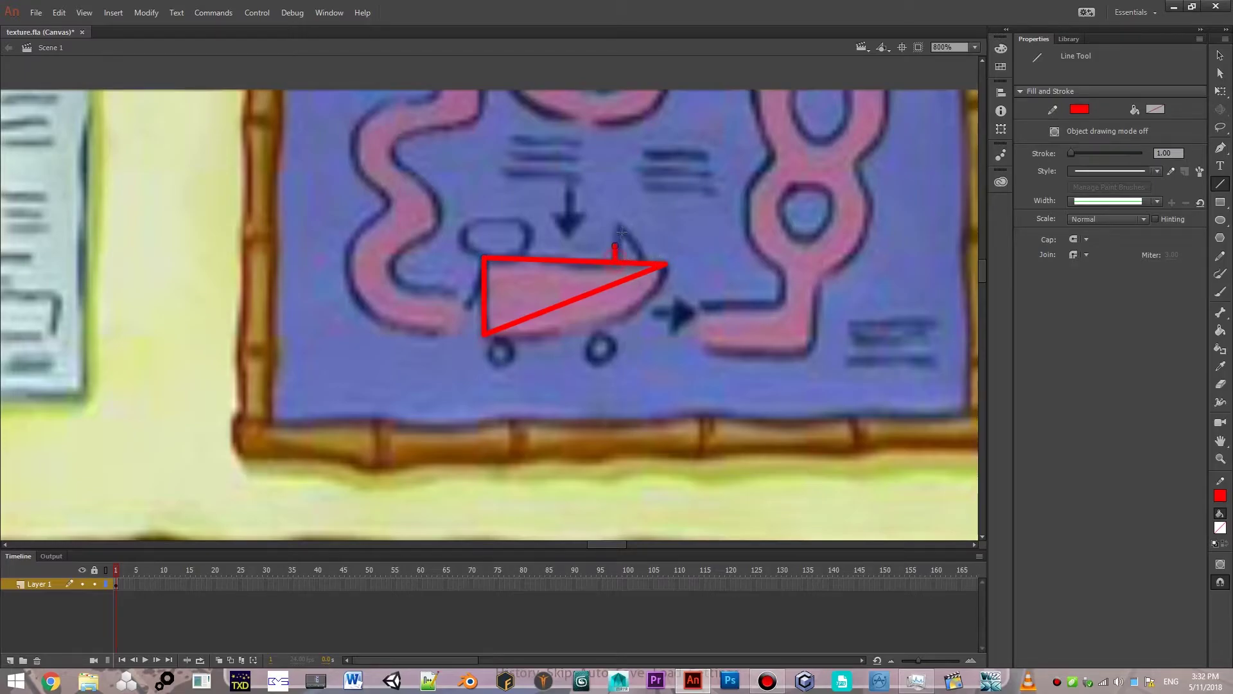
pyautogui.moveTo(622, 232); pyautogui.dragTo(645, 264)
pyautogui.moveTo(495, 222); pyautogui.dragTo(467, 247)
# Curve the hull's bottom line, round the cabin tip, and extend a line from the hull corner.
pyautogui.click(1221, 55)
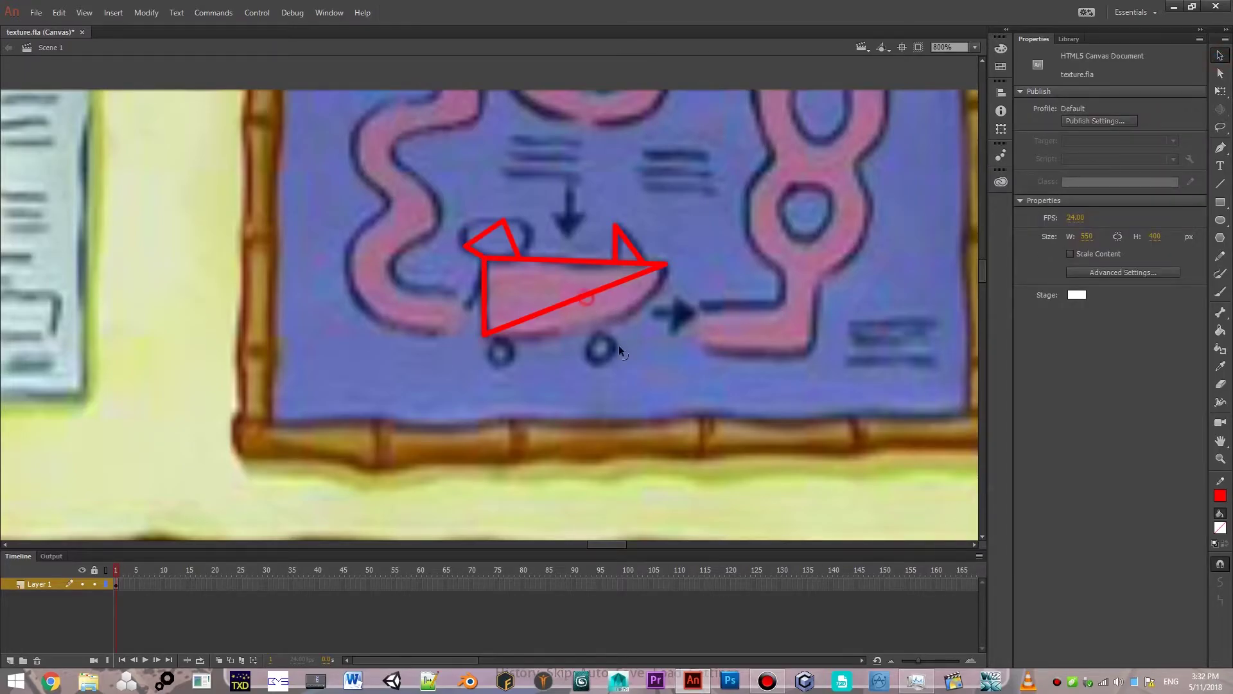
pyautogui.moveTo(585, 296); pyautogui.dragTo(624, 326)
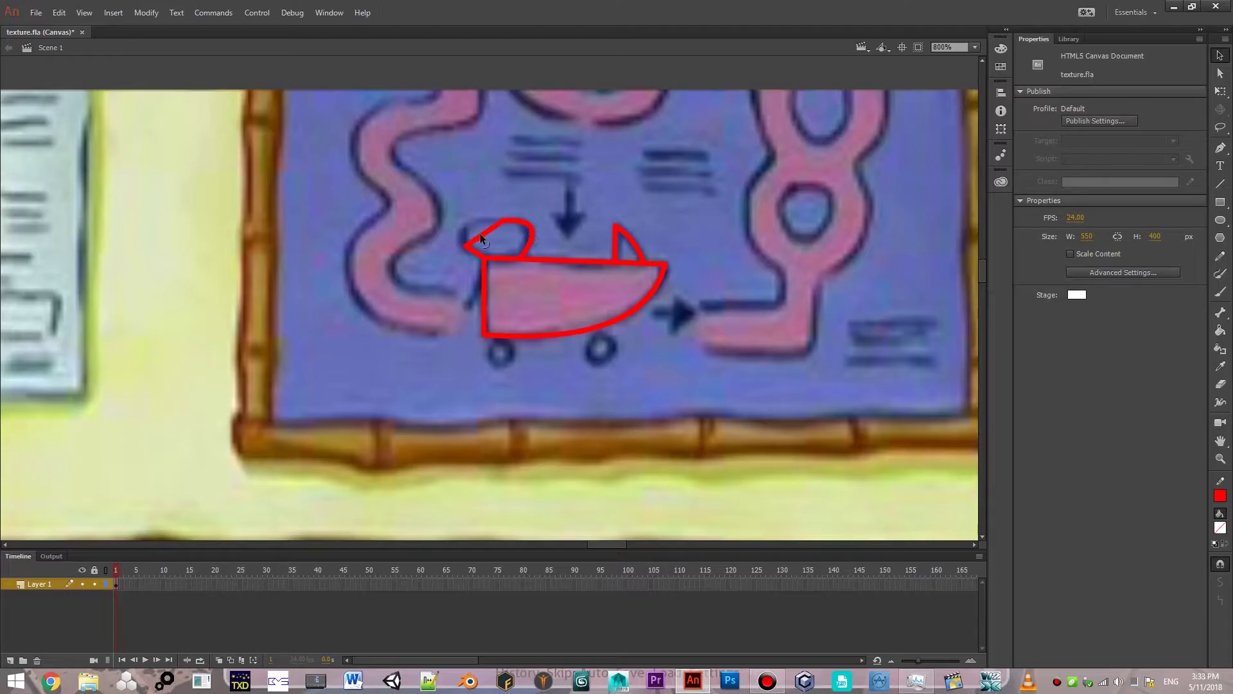
pyautogui.moveTo(481, 238); pyautogui.dragTo(461, 224)
pyautogui.click(1221, 183)
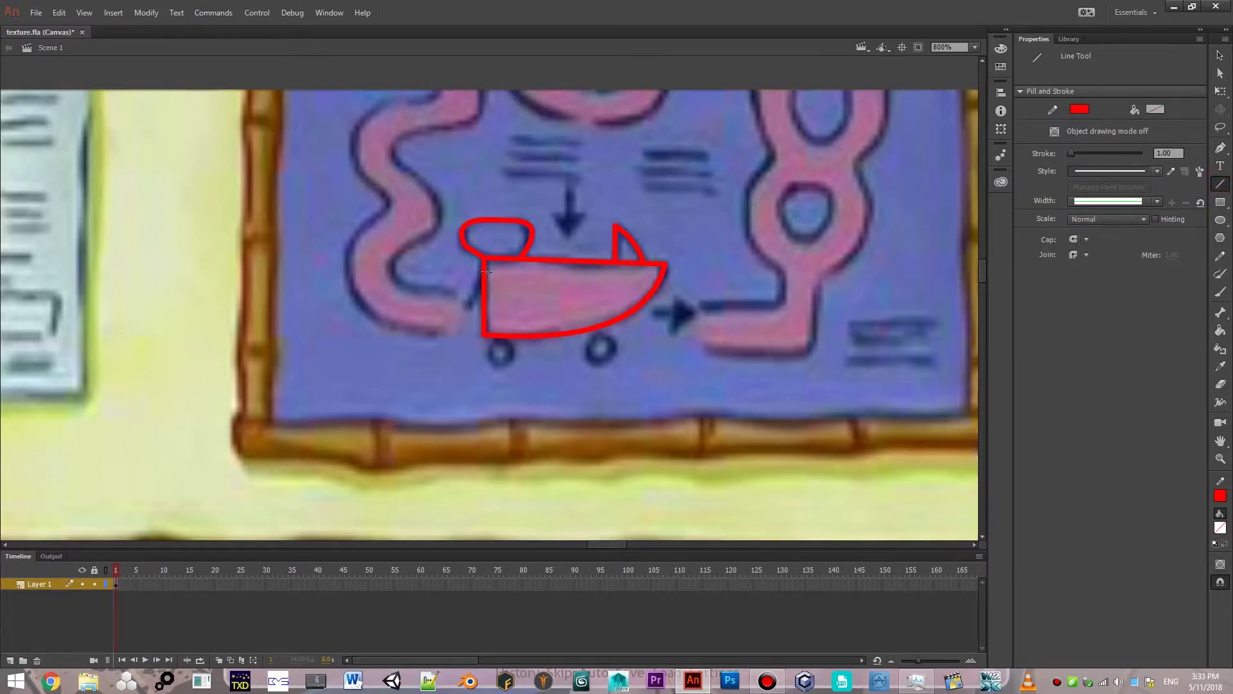
pyautogui.moveTo(486, 272); pyautogui.dragTo(469, 307)
# Draw red ovals over the boat's left and right wheels.
pyautogui.click(1221, 220)
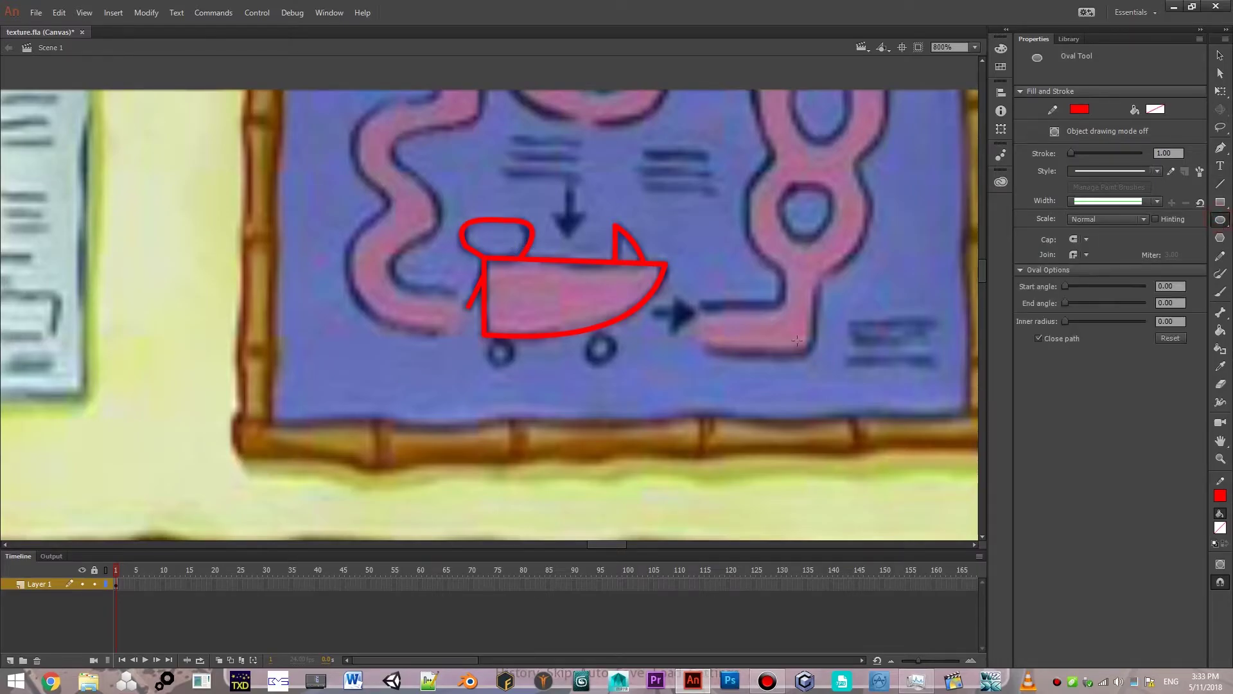
pyautogui.moveTo(488, 340); pyautogui.dragTo(510, 364)
pyautogui.moveTo(586, 337); pyautogui.dragTo(614, 361)
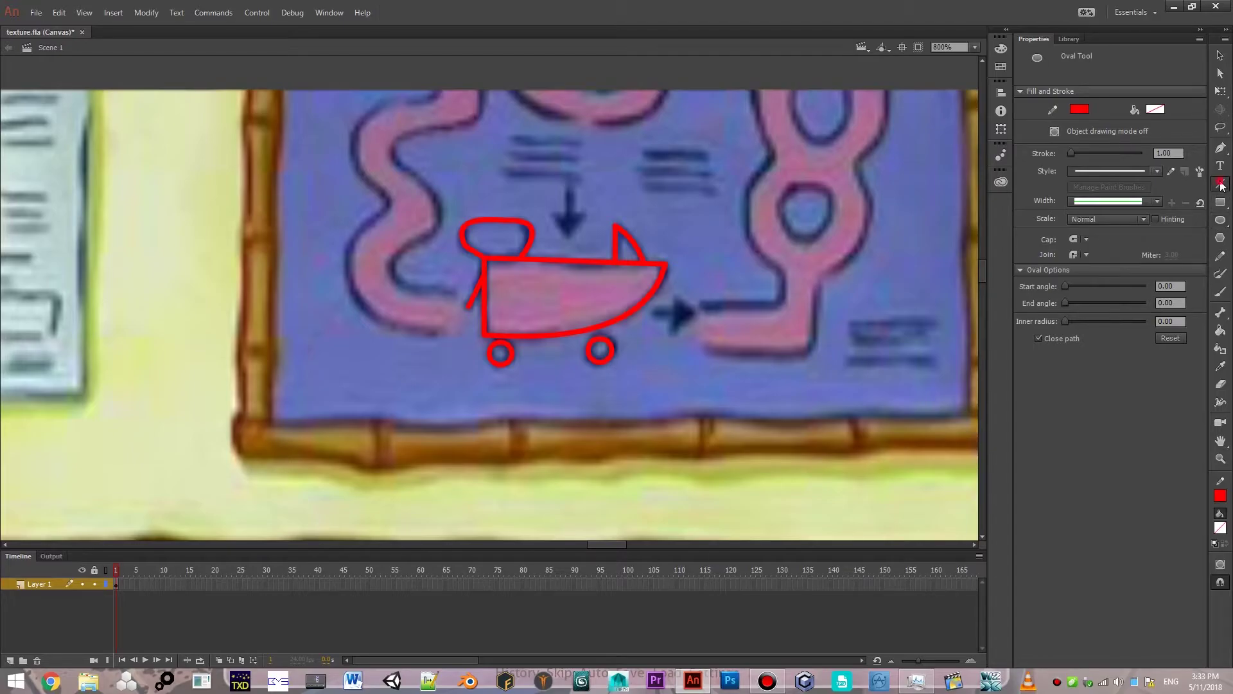
pyautogui.press('n')
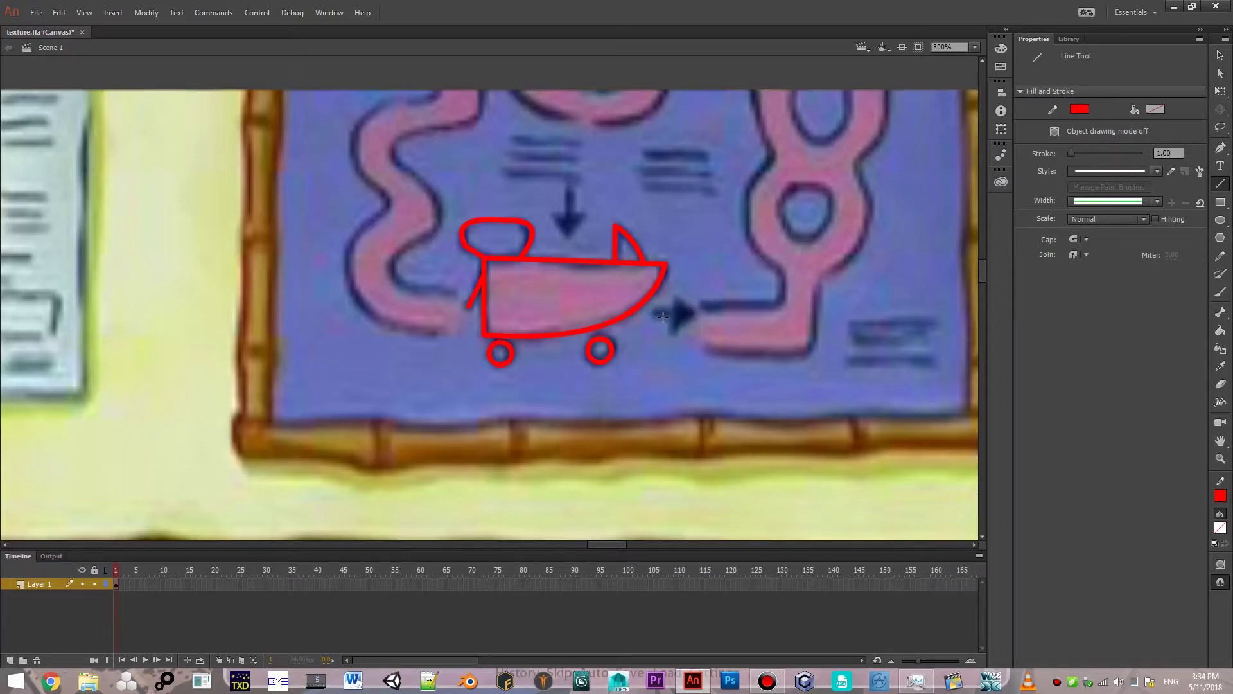
# Trace the right-pointing arrow and the downward arrowhead above the boat in red.
pyautogui.moveTo(656, 313); pyautogui.dragTo(673, 313)
pyautogui.hotkey('ctrl', 'z')
pyautogui.moveTo(675, 296)
pyautogui.mouseDown()
pyautogui.moveTo(674, 328)
pyautogui.moveTo(695, 315)
pyautogui.moveTo(675, 296)
pyautogui.mouseUp()
pyautogui.moveTo(675, 312); pyautogui.dragTo(658, 315)
pyautogui.moveTo(549, 213)
pyautogui.mouseDown()
pyautogui.moveTo(568, 238)
pyautogui.moveTo(586, 211)
pyautogui.mouseUp()
pyautogui.moveTo(585, 214)
pyautogui.mouseDown()
pyautogui.moveTo(550, 213)
pyautogui.moveTo(568, 193)
pyautogui.mouseUp()
pyautogui.moveTo(877, 224); pyautogui.dragTo(704, 267)
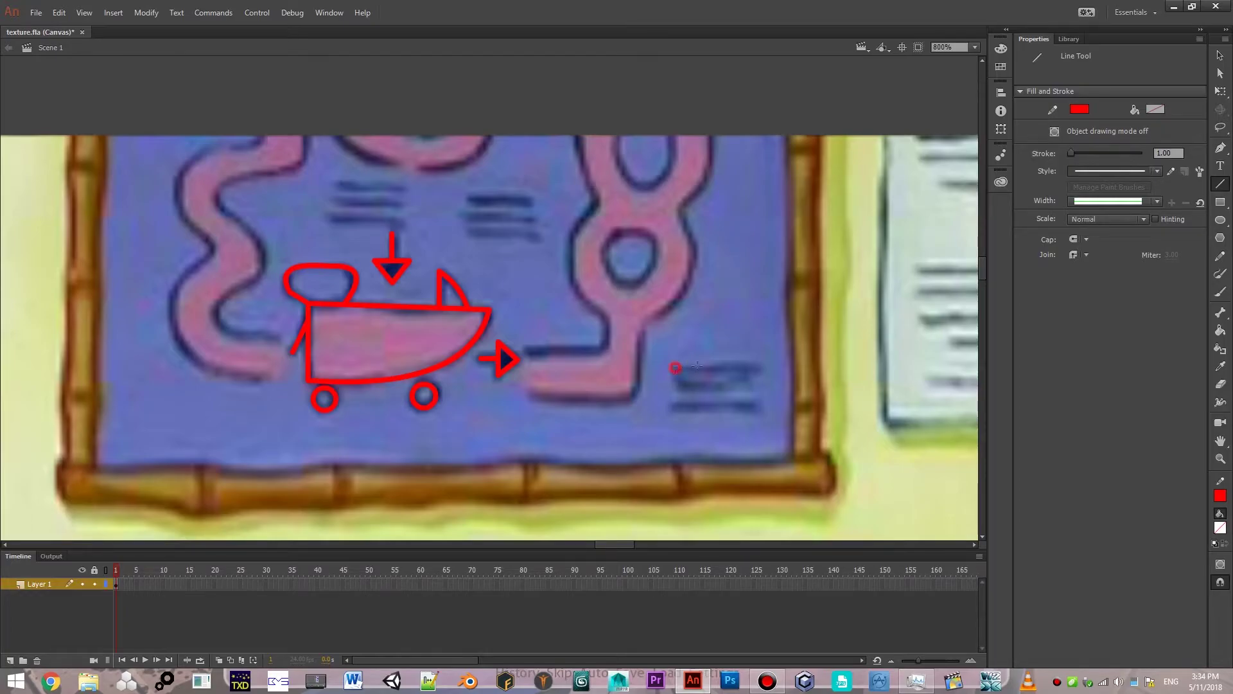
# Trace three short red dashes and redo the path's end as a vertical red line.
pyautogui.moveTo(674, 367); pyautogui.dragTo(741, 367)
pyautogui.moveTo(751, 386); pyautogui.dragTo(748, 386)
pyautogui.moveTo(672, 406); pyautogui.dragTo(758, 406)
pyautogui.moveTo(531, 396)
pyautogui.mouseDown()
pyautogui.moveTo(625, 397)
pyautogui.moveTo(643, 336)
pyautogui.mouseUp()
pyautogui.hotkey('ctrl', 'z')
pyautogui.moveTo(637, 334); pyautogui.dragTo(627, 398)
pyautogui.click(1219, 55)
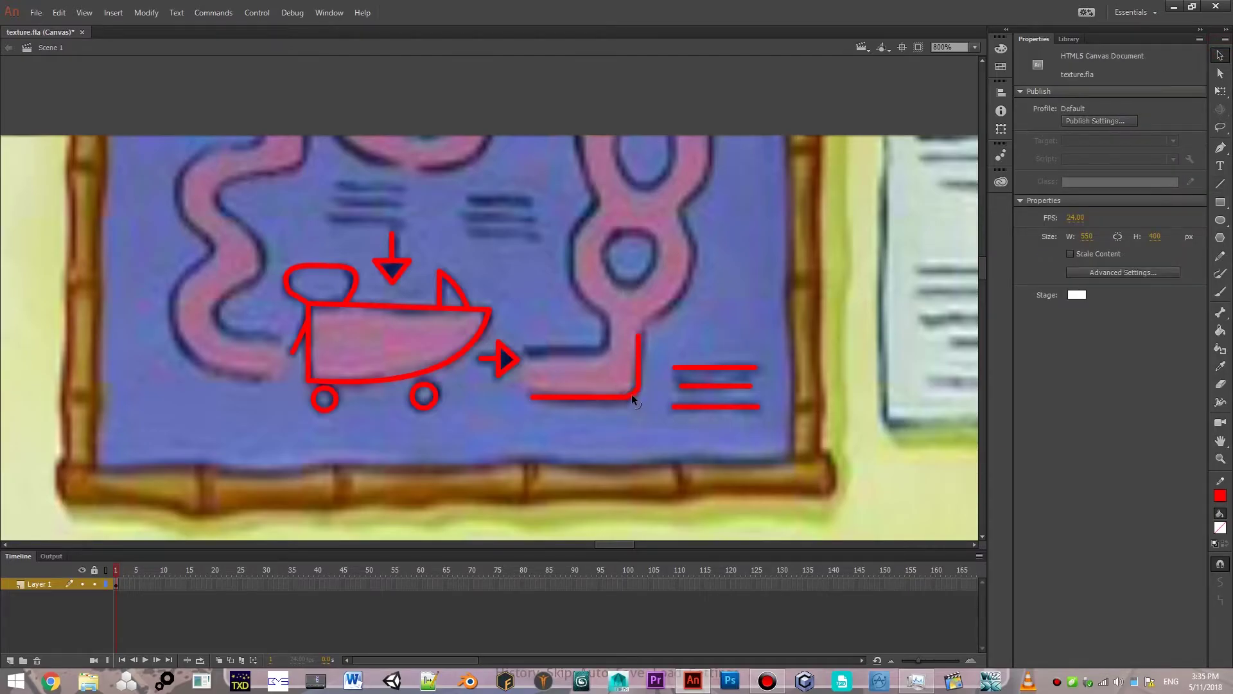
# Draw red lines right from the arrow tip and up along the pink path.
pyautogui.click(1219, 183)
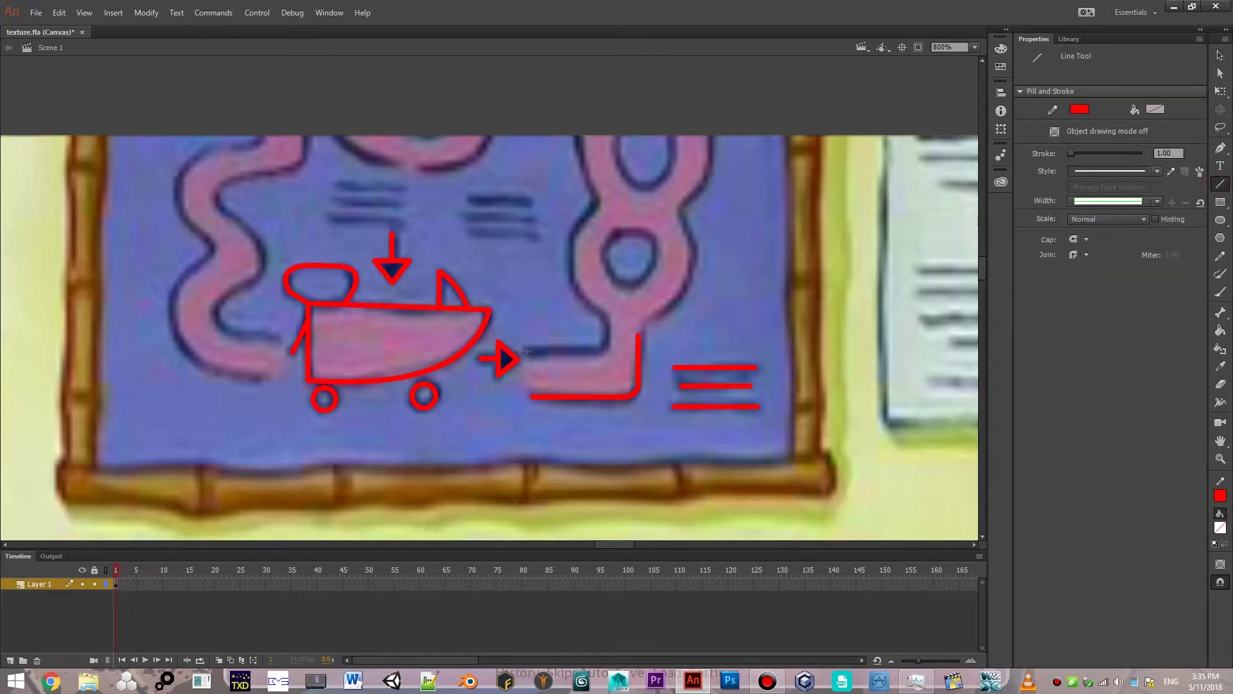
pyautogui.click(528, 352)
pyautogui.moveTo(526, 351); pyautogui.dragTo(598, 352)
pyautogui.moveTo(600, 314)
pyautogui.mouseDown()
pyautogui.moveTo(574, 281)
pyautogui.moveTo(574, 240)
pyautogui.moveTo(596, 210)
pyautogui.mouseUp()
pyautogui.click(1220, 55)
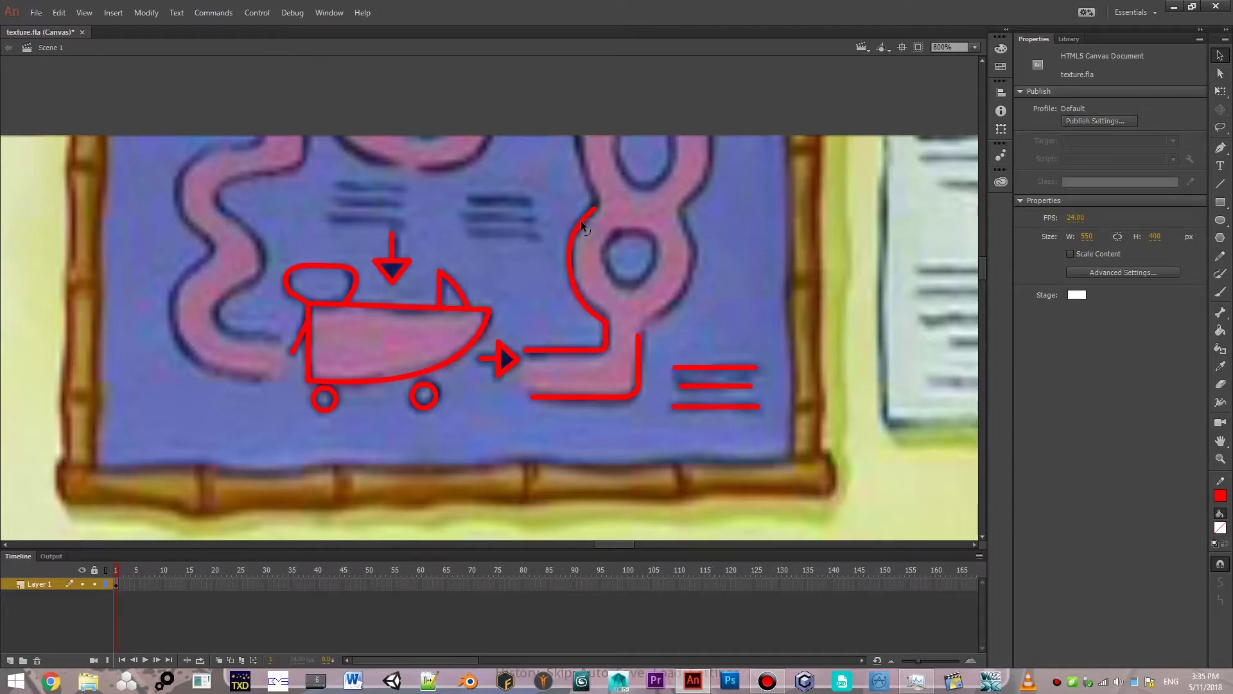
pyautogui.click(1220, 184)
pyautogui.scroll(3, 655, 276)
pyautogui.hscroll(2, 518, 323)
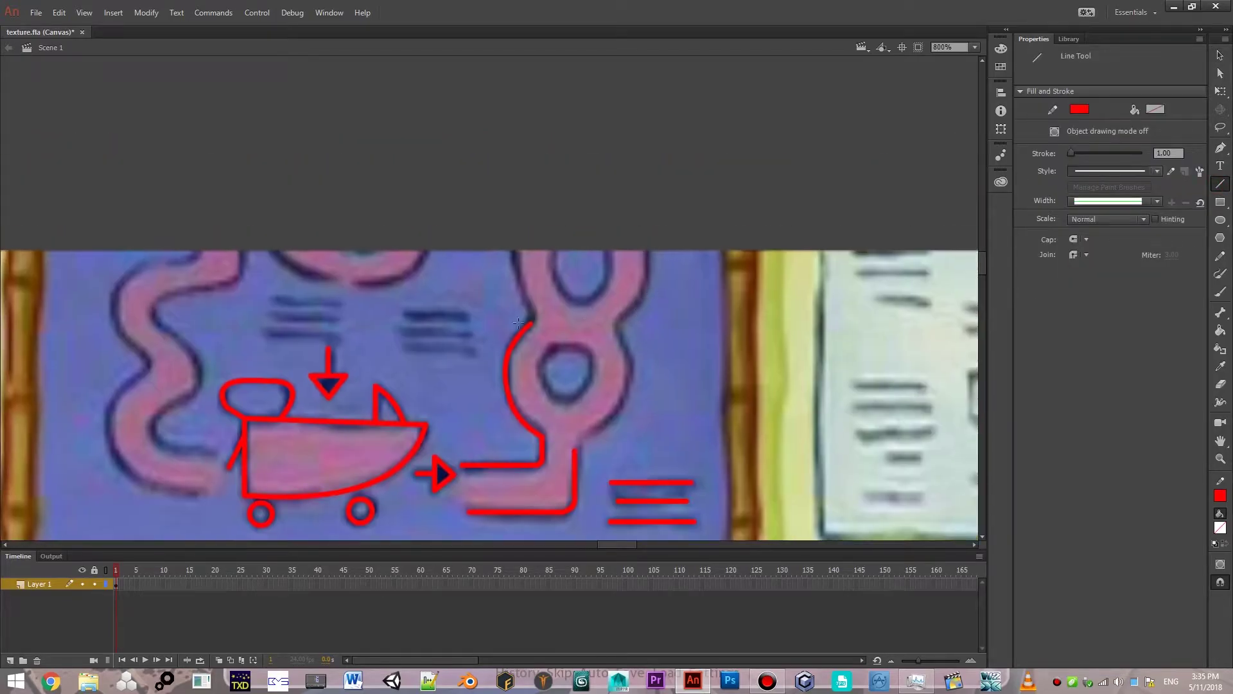
# Outline the figure's left side in red, redrawing the misshapen upper segment.
pyautogui.moveTo(528, 325); pyautogui.dragTo(528, 306)
pyautogui.moveTo(526, 303); pyautogui.dragTo(515, 255)
pyautogui.click(1220, 55)
pyautogui.moveTo(528, 308); pyautogui.dragTo(546, 302)
pyautogui.press('Delete')
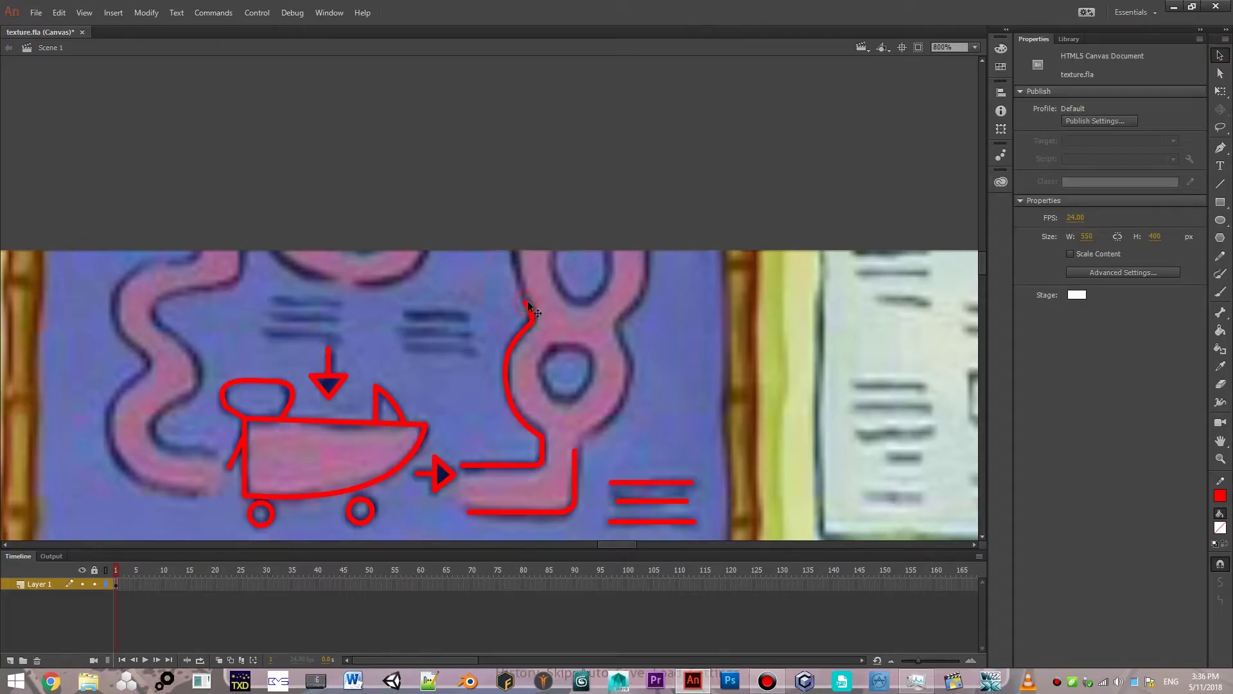
pyautogui.click(1219, 183)
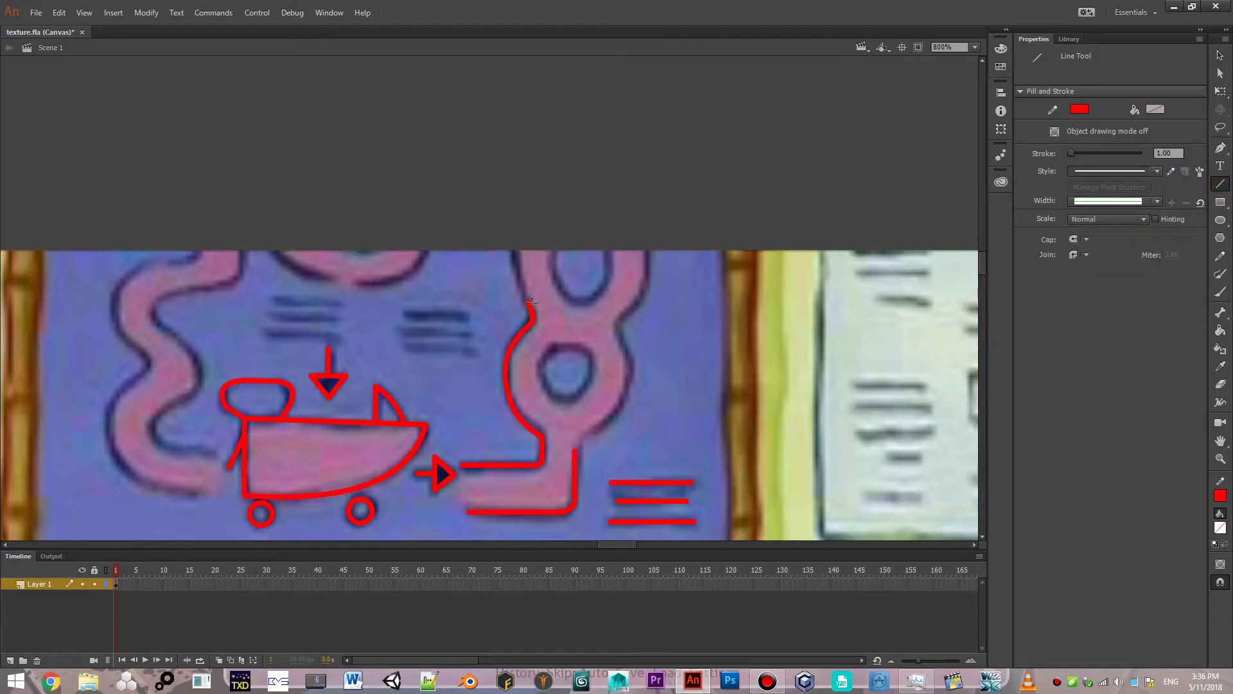
pyautogui.moveTo(531, 302); pyautogui.dragTo(514, 251)
pyautogui.click(1219, 55)
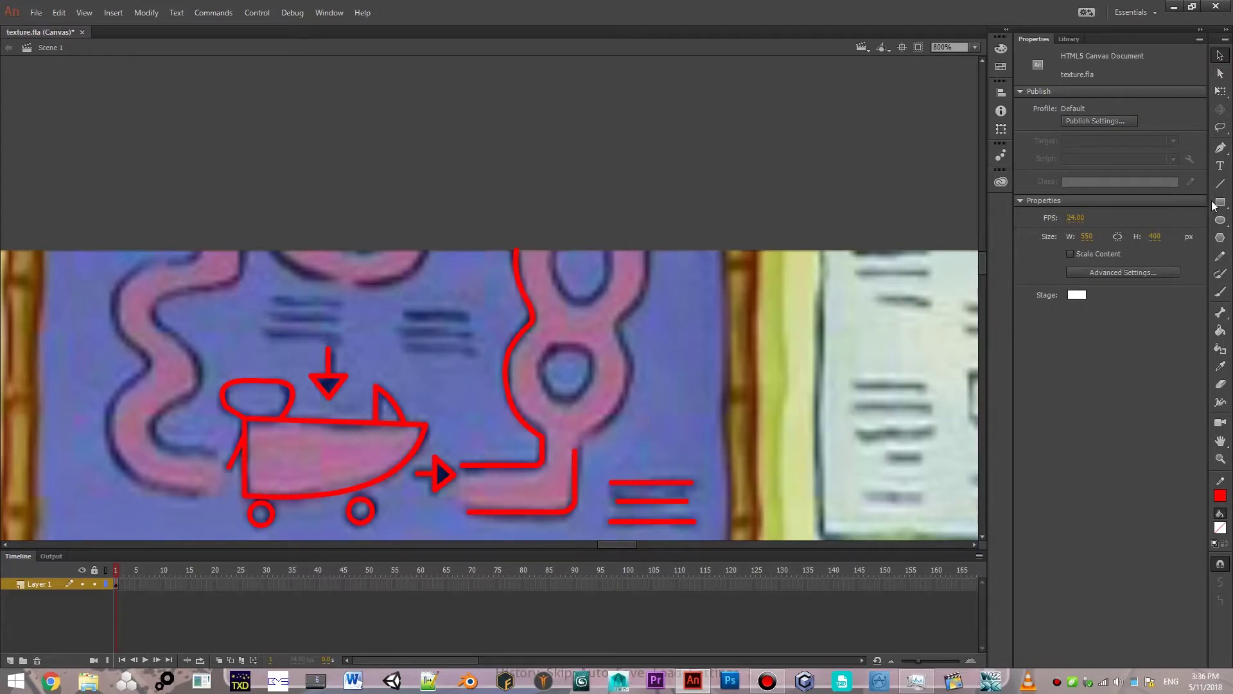
pyautogui.click(1219, 183)
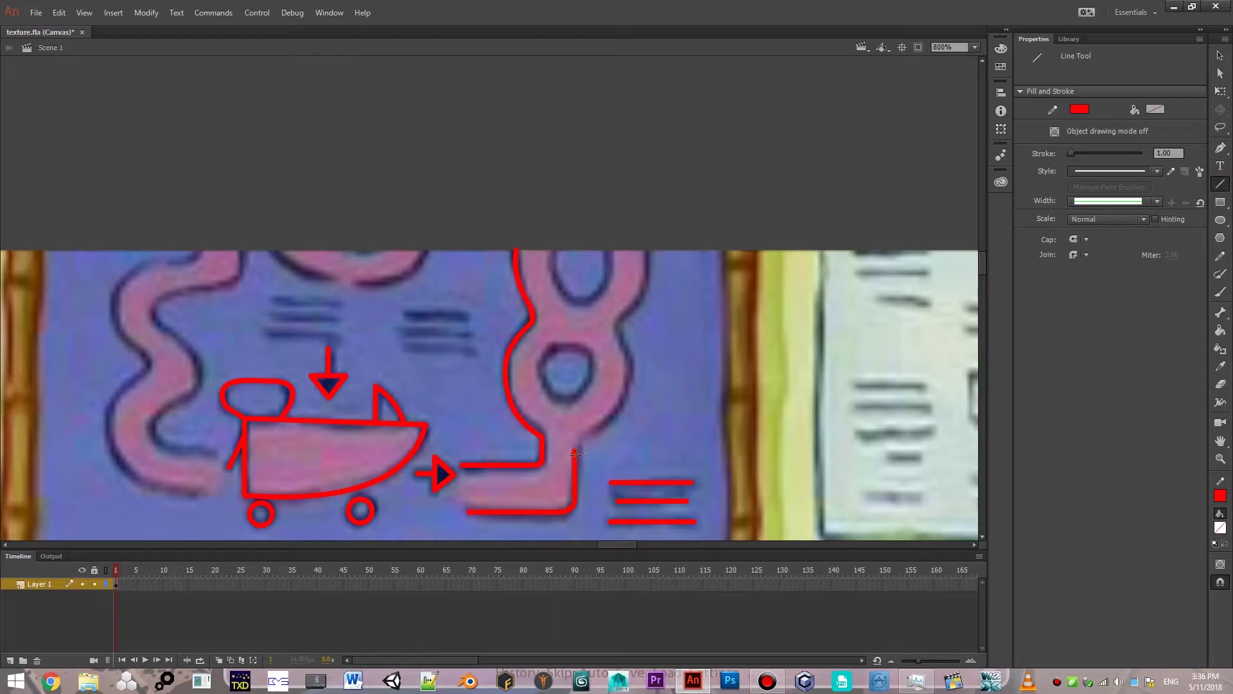
pyautogui.click(1221, 55)
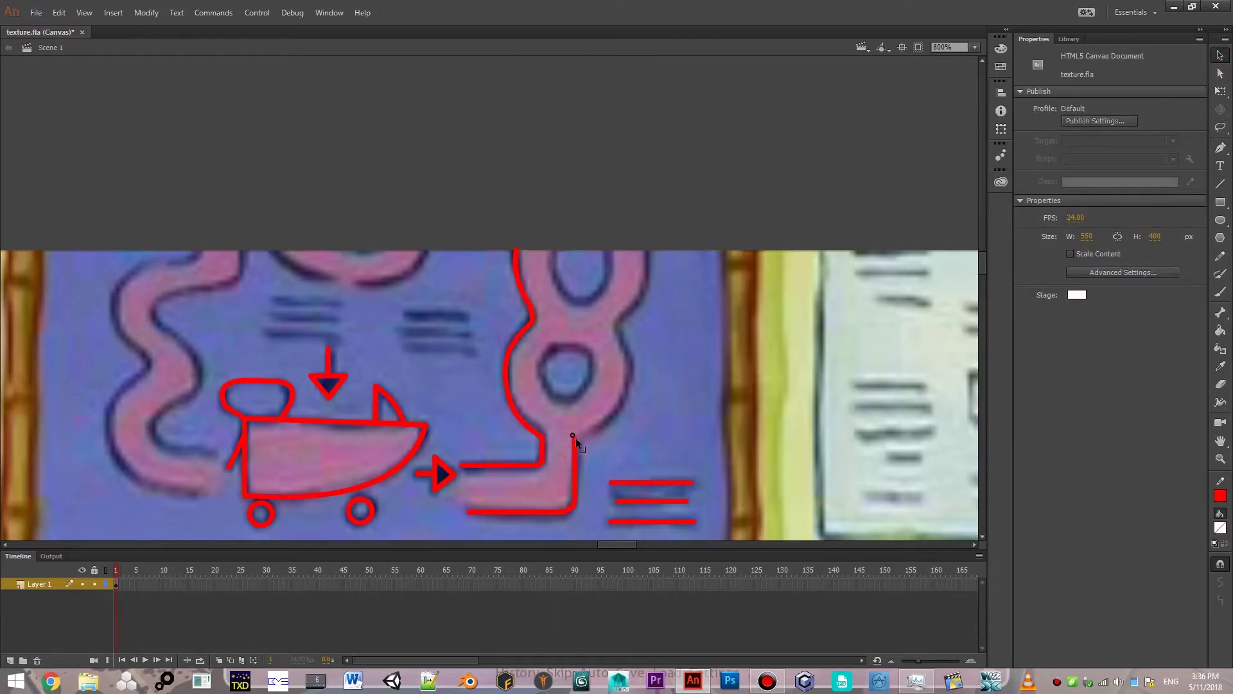
pyautogui.click(1219, 183)
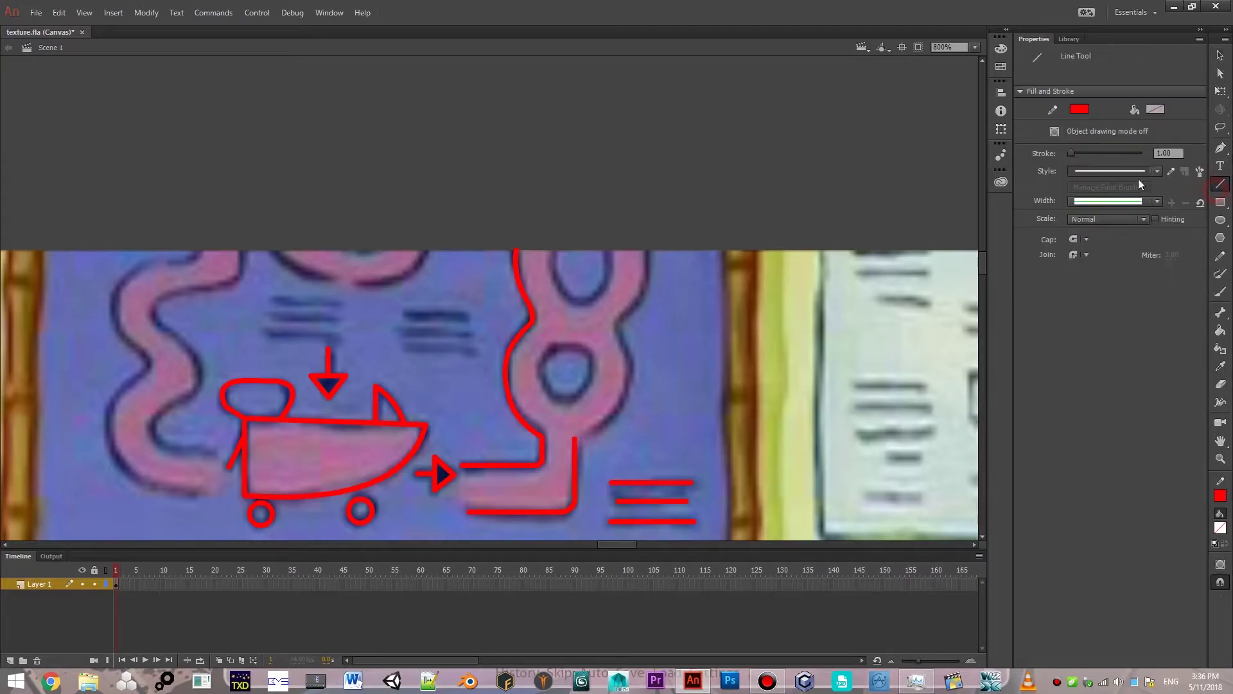
# Draw and curve a red line up the figure's right side, then save.
pyautogui.moveTo(575, 441); pyautogui.dragTo(617, 336)
pyautogui.moveTo(617, 336); pyautogui.dragTo(645, 250)
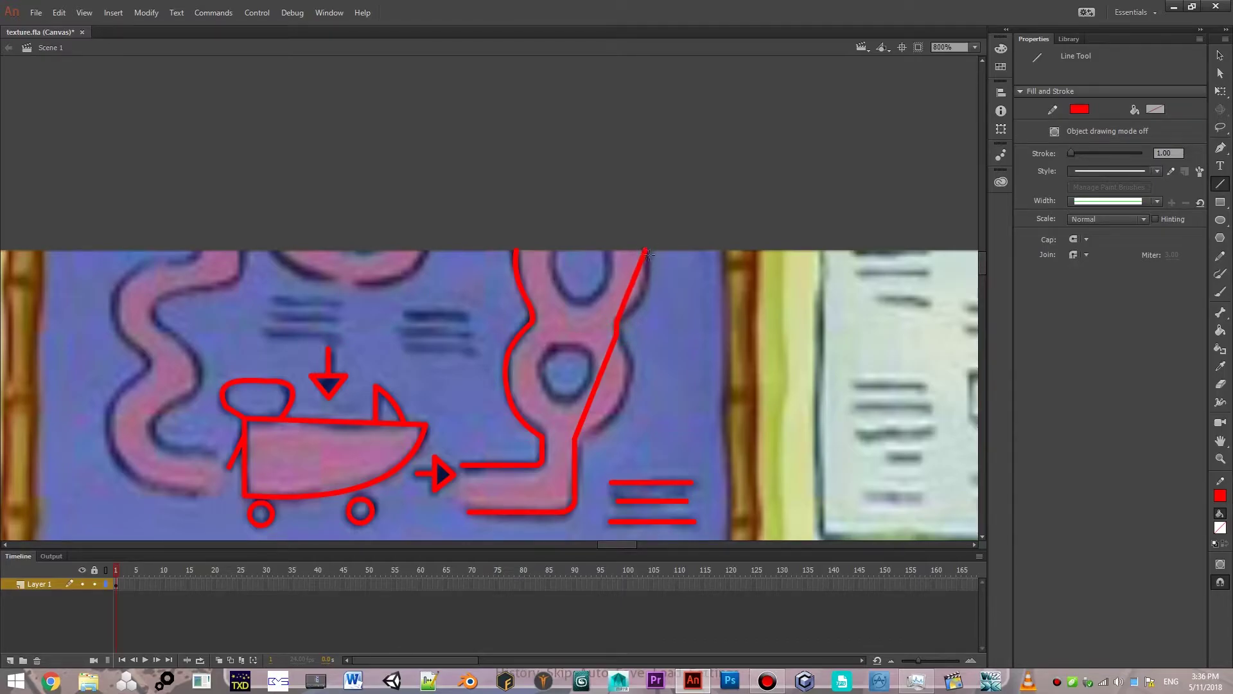
pyautogui.press('v')
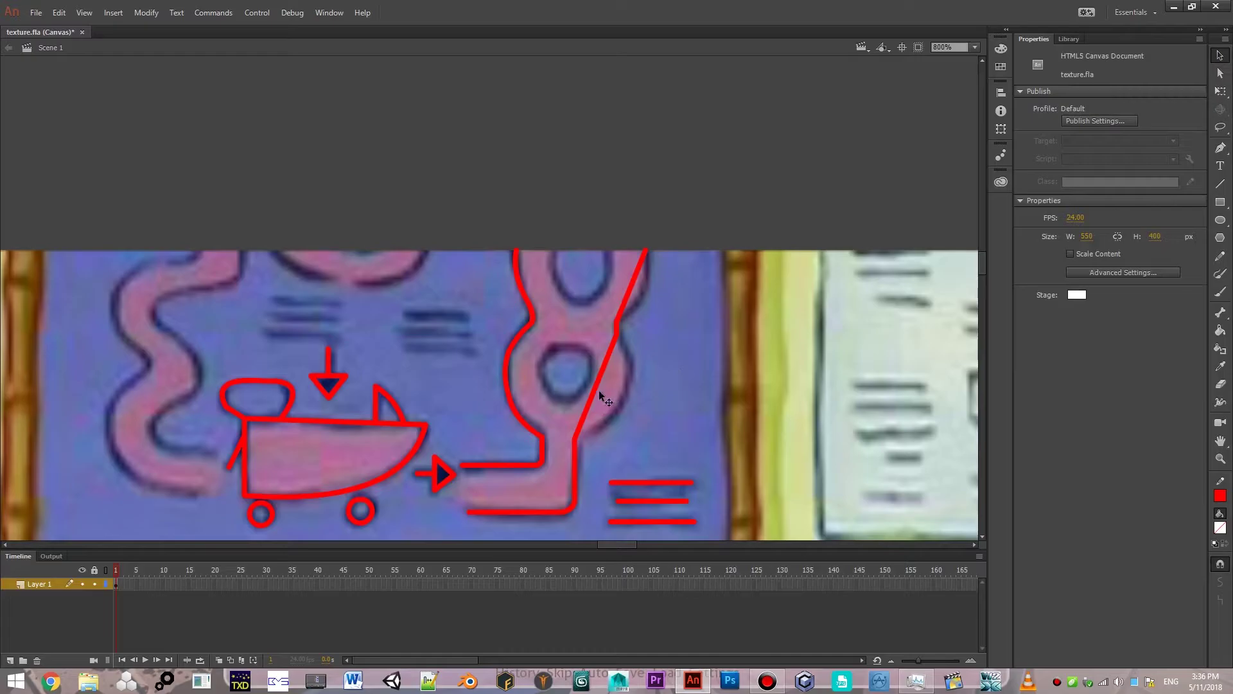
pyautogui.moveTo(594, 388); pyautogui.dragTo(629, 400)
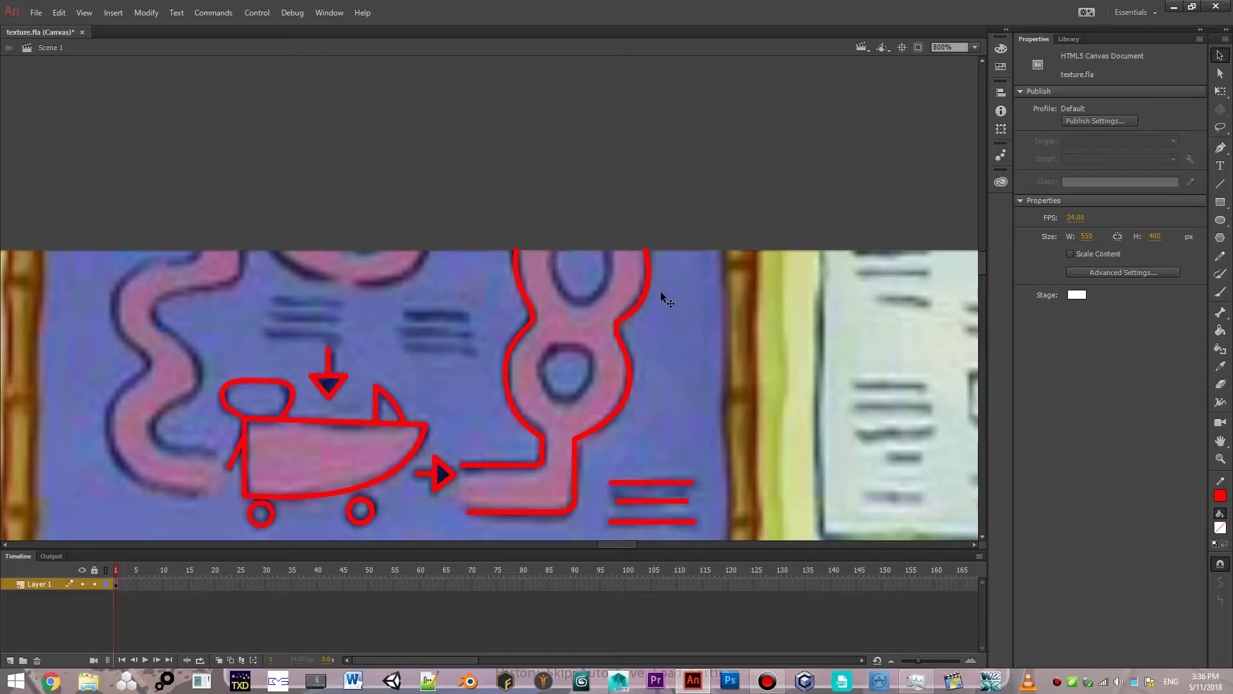
pyautogui.hotkey('ctrl', 's')
# Circle the figure's lower and upper holes with red ovals, deleting the piece above the canvas.
pyautogui.click(1222, 219)
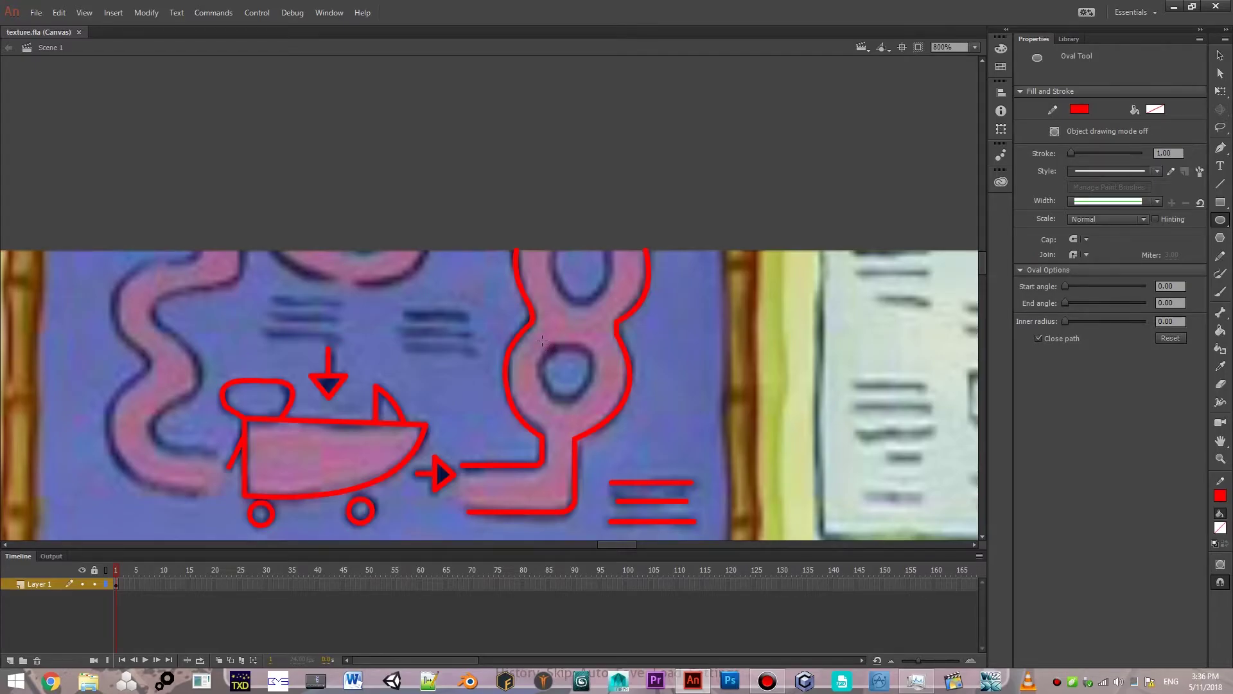
pyautogui.moveTo(540, 340); pyautogui.dragTo(592, 400)
pyautogui.moveTo(604, 307); pyautogui.dragTo(554, 233)
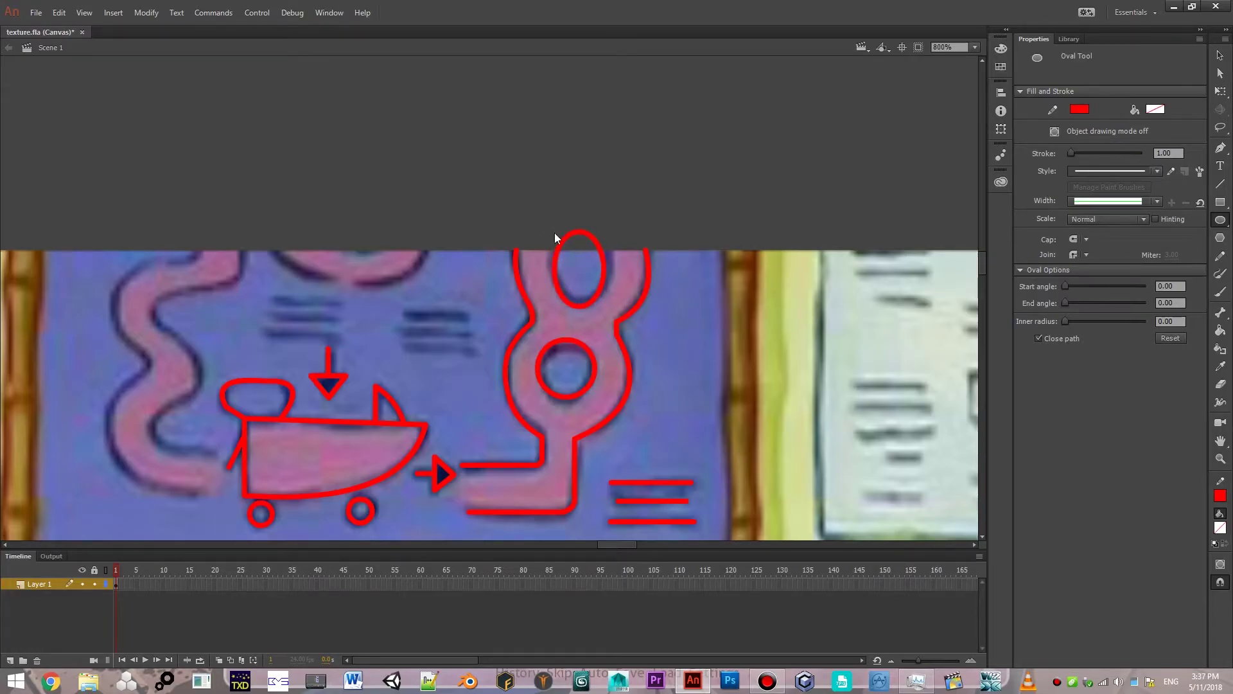
pyautogui.click(1219, 55)
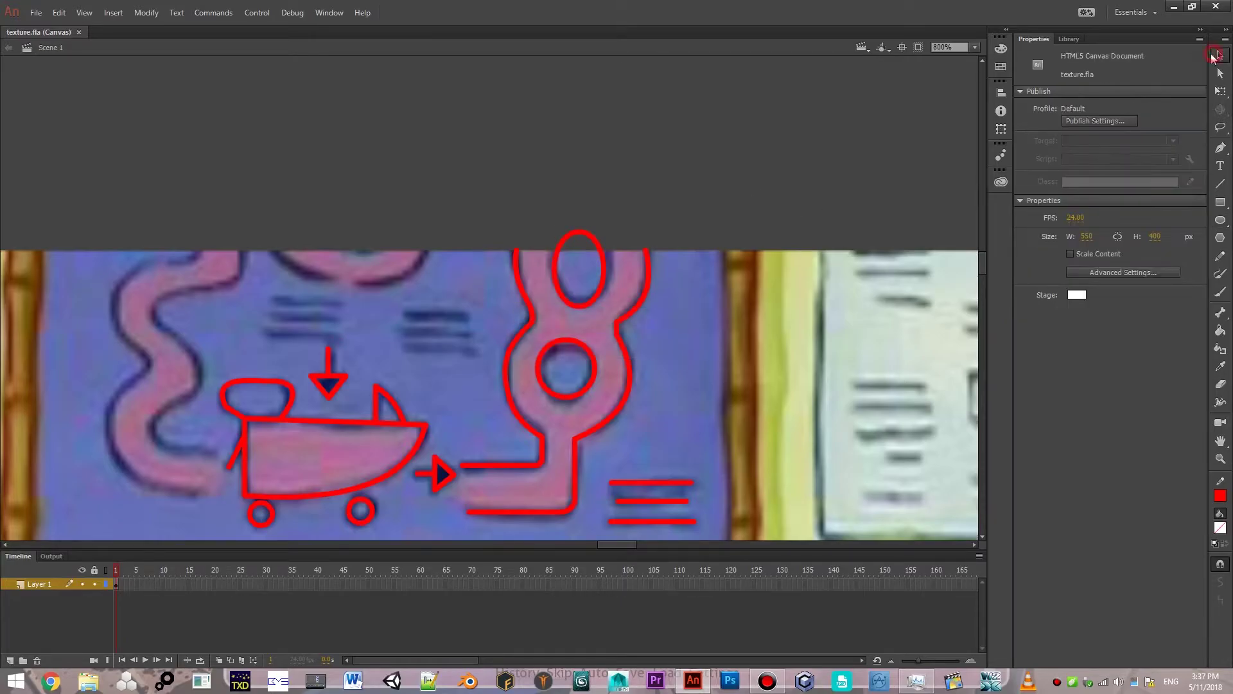
pyautogui.click(585, 236)
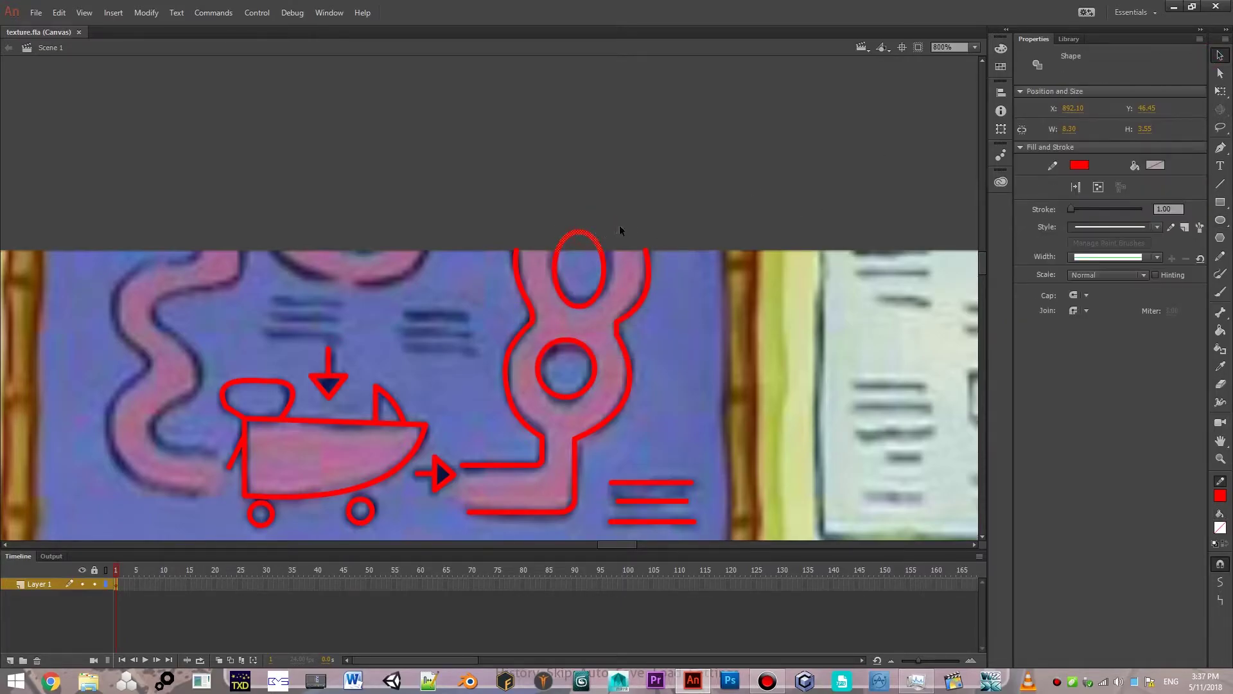
pyautogui.press('Delete')
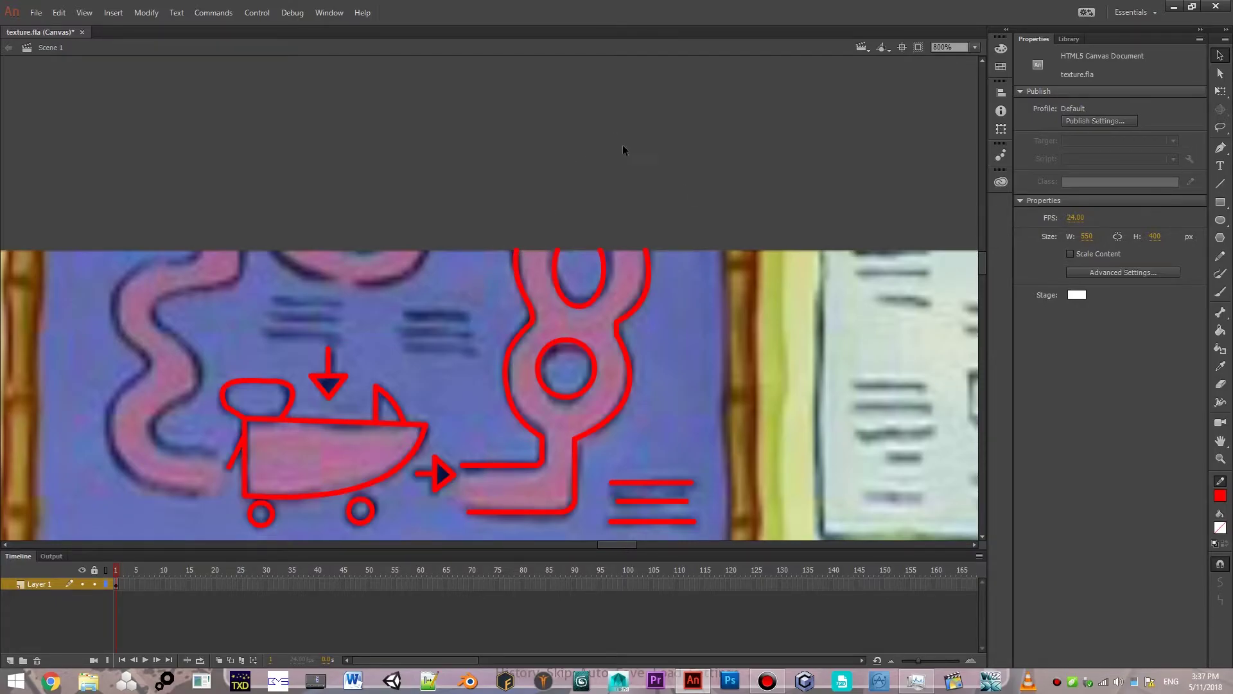
# Trace the double-dash marks with three red lines.
pyautogui.moveTo(409, 206); pyautogui.dragTo(607, 190)
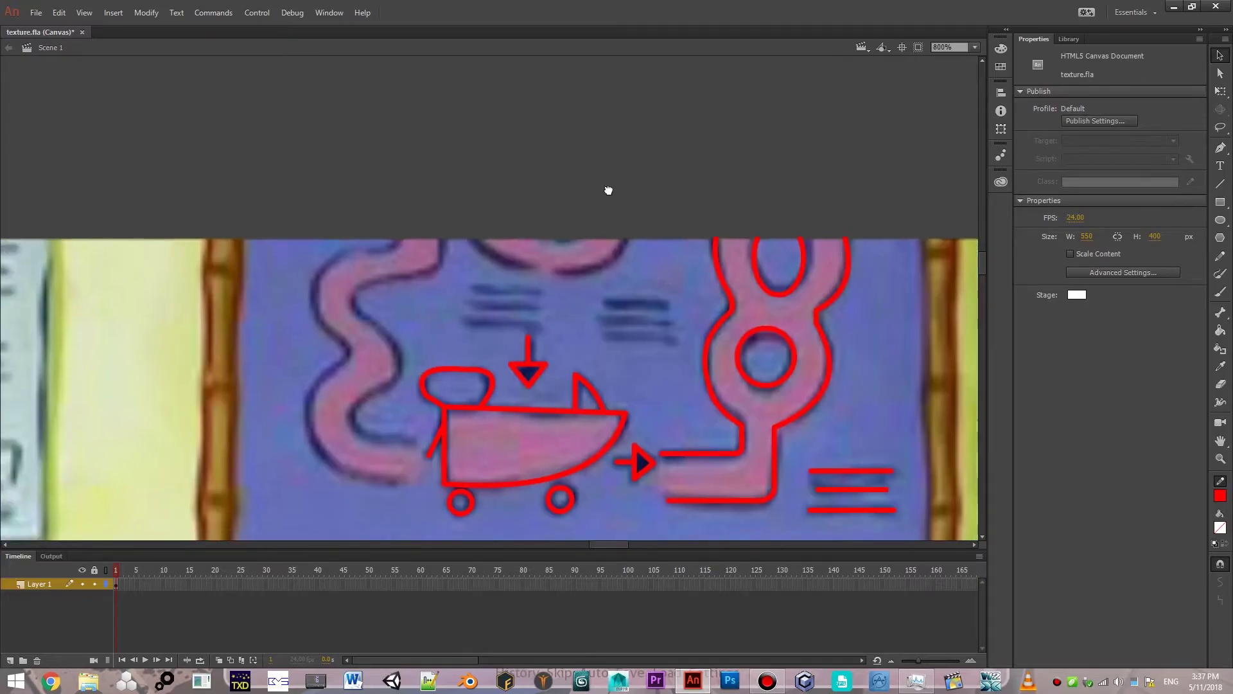
pyautogui.click(1220, 185)
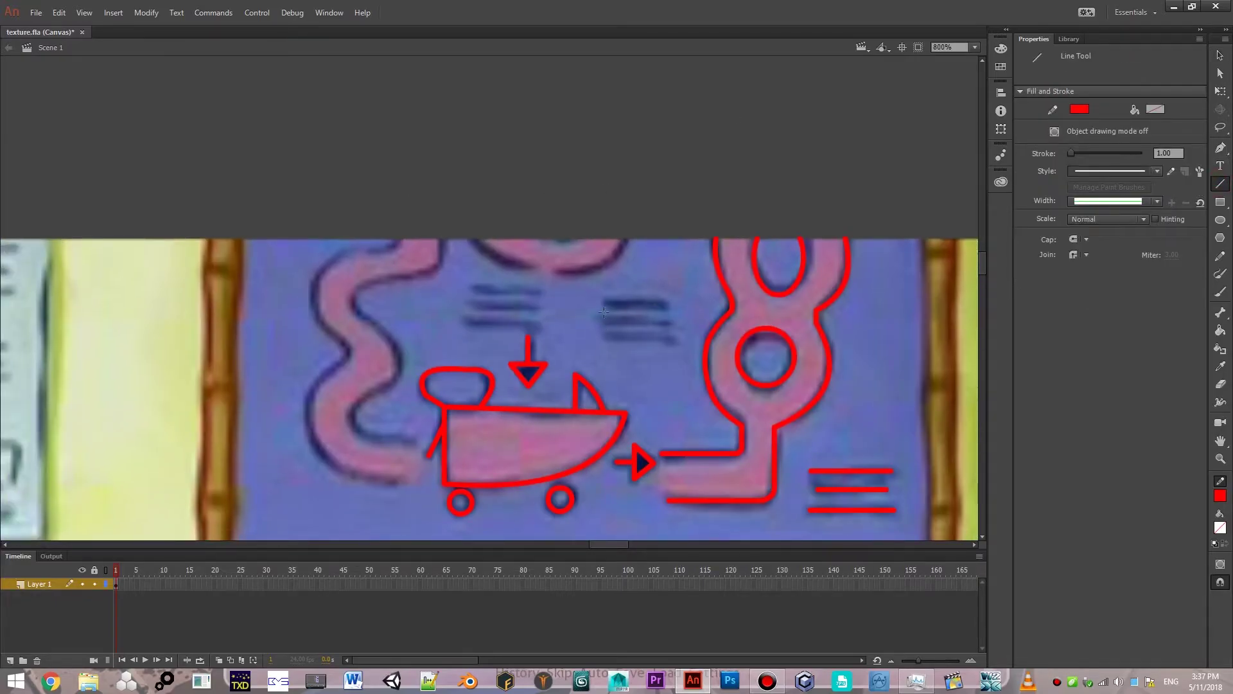
pyautogui.moveTo(601, 305); pyautogui.dragTo(667, 304)
pyautogui.moveTo(603, 322)
pyautogui.mouseDown()
pyautogui.moveTo(672, 322)
pyautogui.moveTo(672, 336)
pyautogui.mouseUp()
pyautogui.moveTo(510, 291)
pyautogui.mouseDown()
pyautogui.moveTo(532, 289)
pyautogui.moveTo(541, 323)
pyautogui.mouseUp()
# Draw the red arc across the top, bend it into a downward curve, and save.
pyautogui.moveTo(473, 239); pyautogui.dragTo(578, 278)
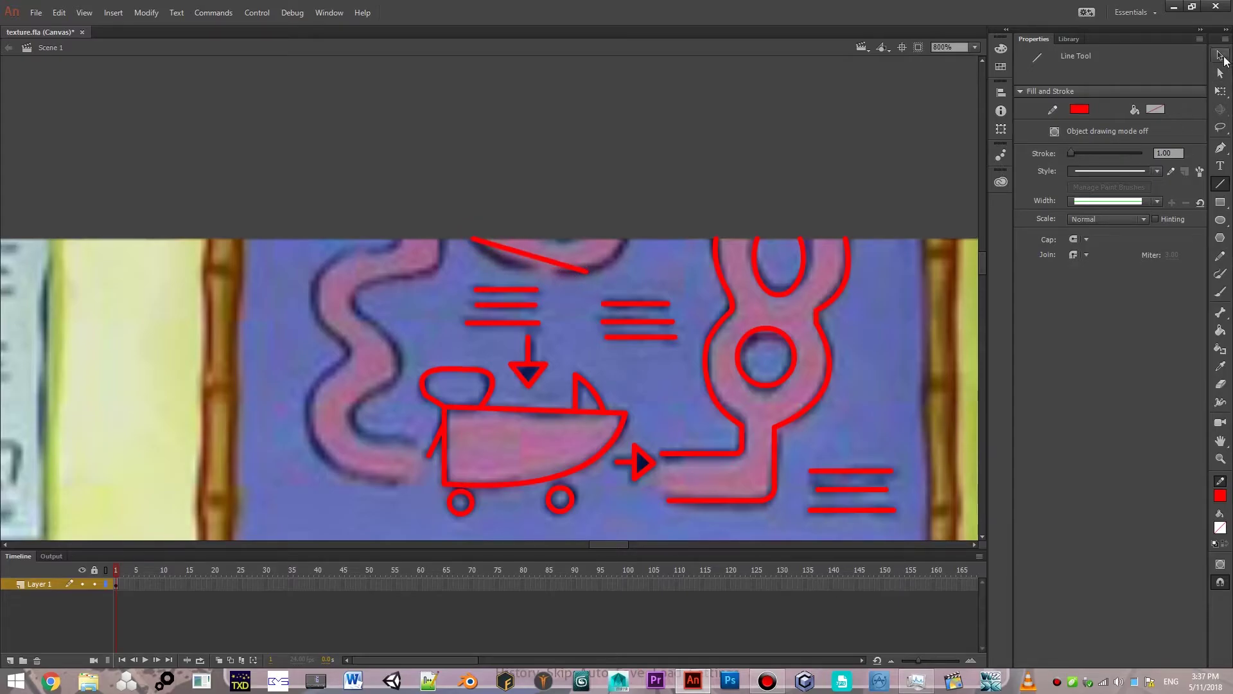
pyautogui.click(1220, 55)
pyautogui.moveTo(531, 254); pyautogui.dragTo(532, 275)
pyautogui.moveTo(621, 245)
pyautogui.mouseDown()
pyautogui.moveTo(584, 280)
pyautogui.moveTo(570, 274)
pyautogui.mouseUp()
pyautogui.click(1220, 184)
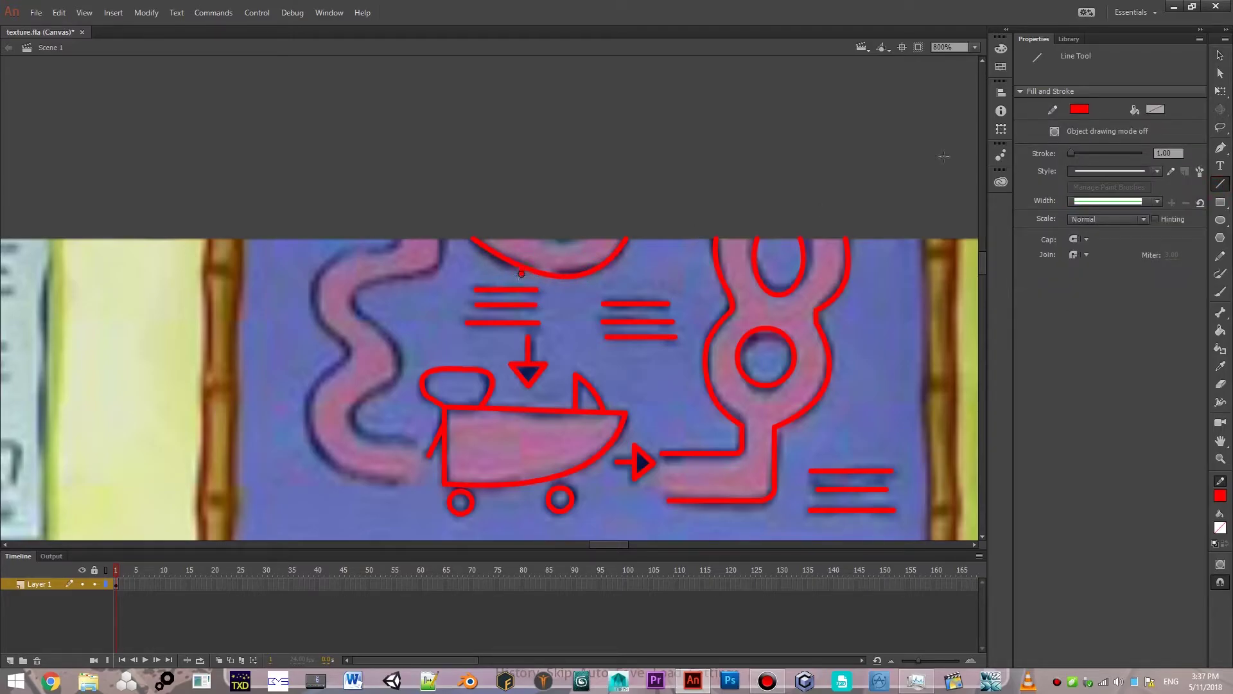
pyautogui.press('v')
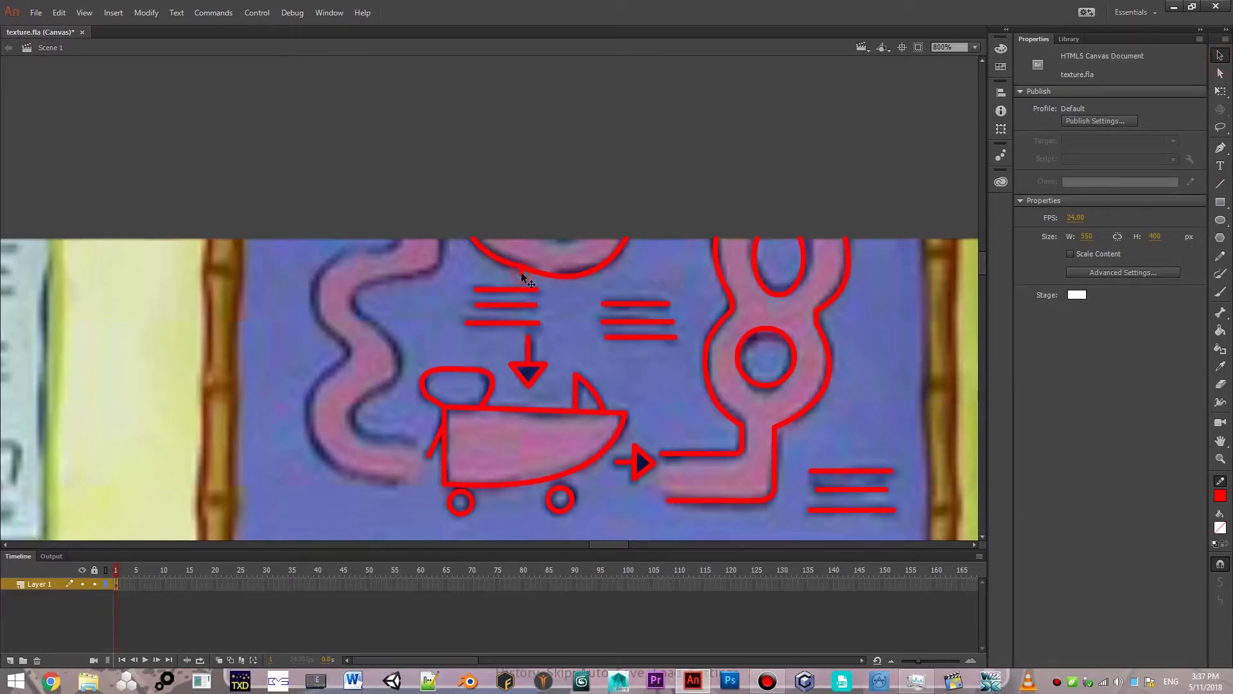
pyautogui.click(521, 272)
pyautogui.press('Escape')
pyautogui.moveTo(544, 279); pyautogui.dragTo(539, 273)
pyautogui.hotkey('ctrl', 's')
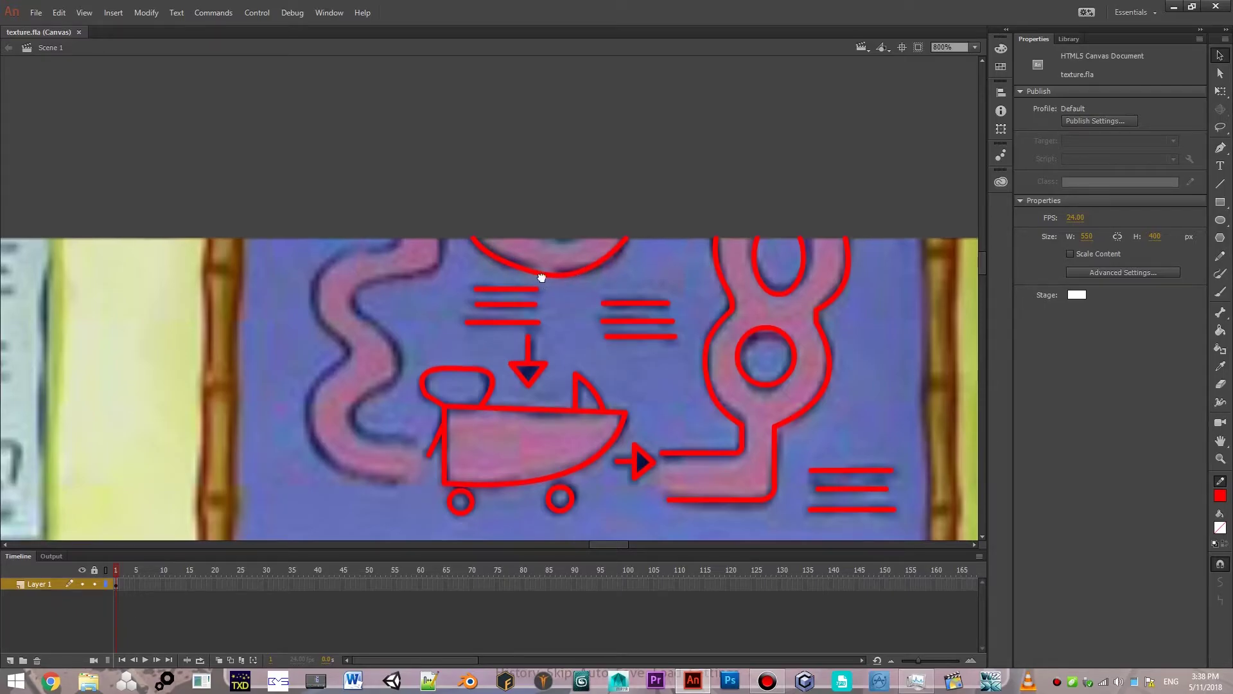
pyautogui.scroll(-1, 936, 190)
# Trace the wavy shape's end upward and diagonally toward the top in red.
pyautogui.click(1220, 183)
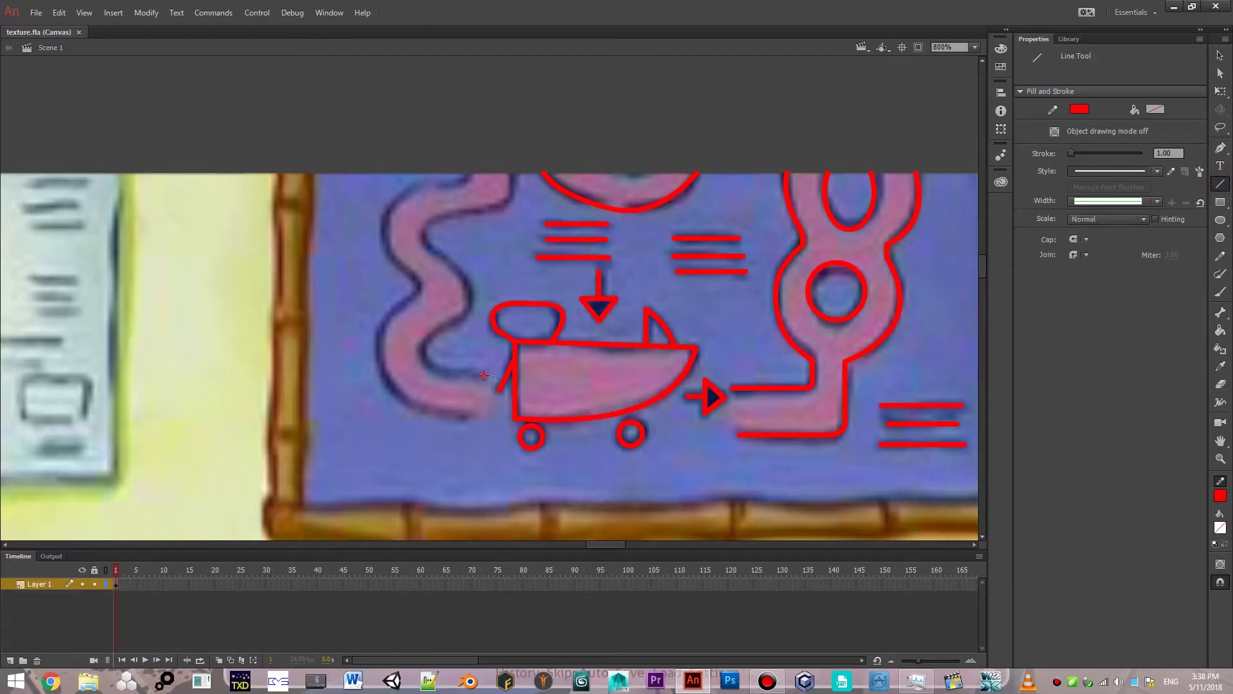
pyautogui.moveTo(486, 375)
pyautogui.mouseDown()
pyautogui.moveTo(447, 376)
pyautogui.moveTo(443, 330)
pyautogui.moveTo(461, 272)
pyautogui.mouseUp()
pyautogui.moveTo(457, 272); pyautogui.dragTo(458, 211)
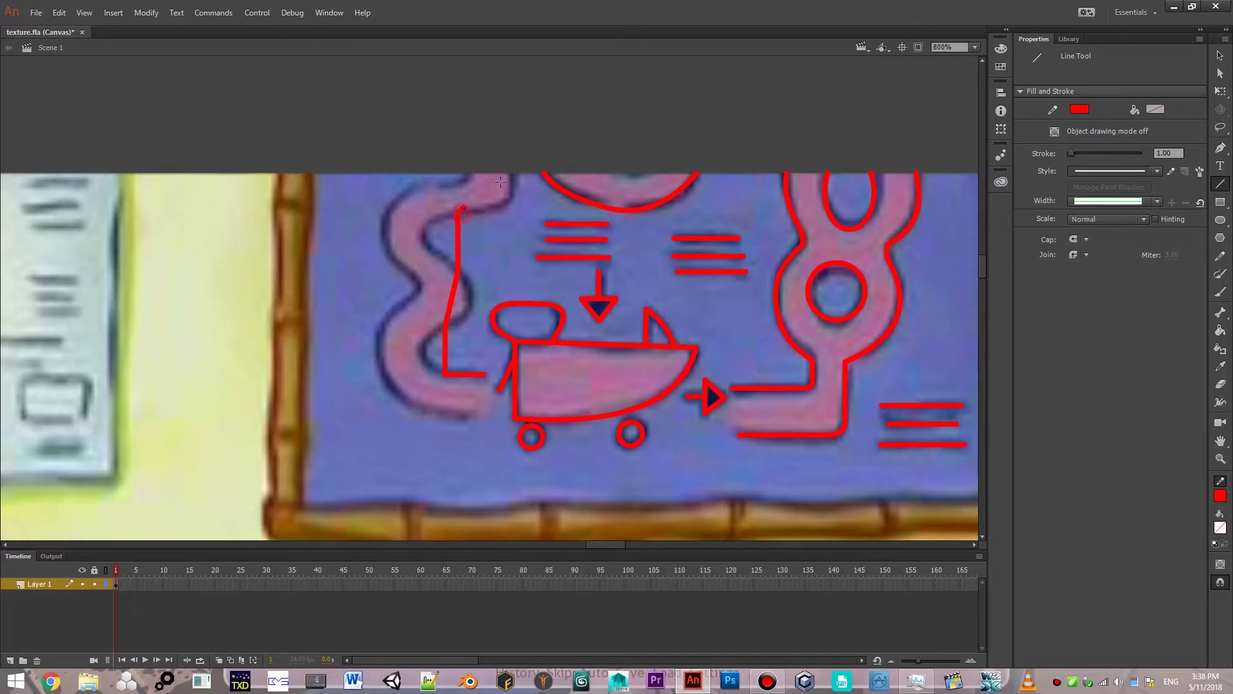
pyautogui.moveTo(458, 211); pyautogui.dragTo(509, 174)
pyautogui.click(1220, 56)
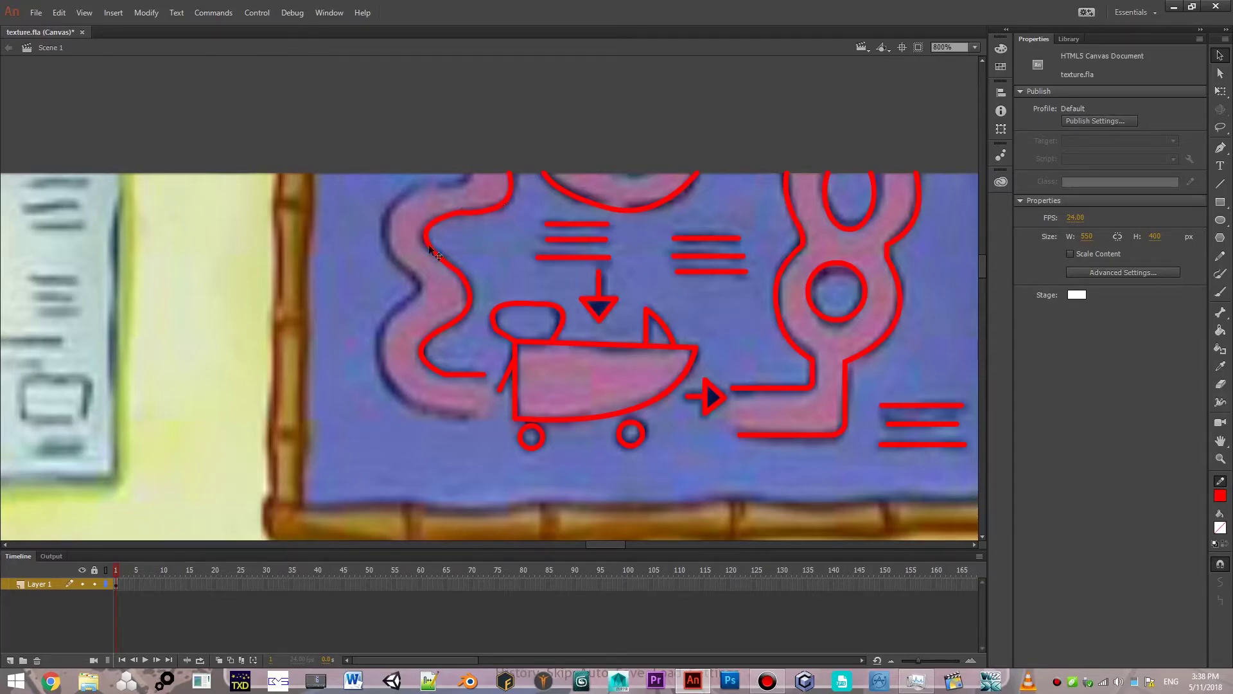
# Outline the wavy shape's bottom and left edge in red, curving the bottom line.
pyautogui.click(1221, 184)
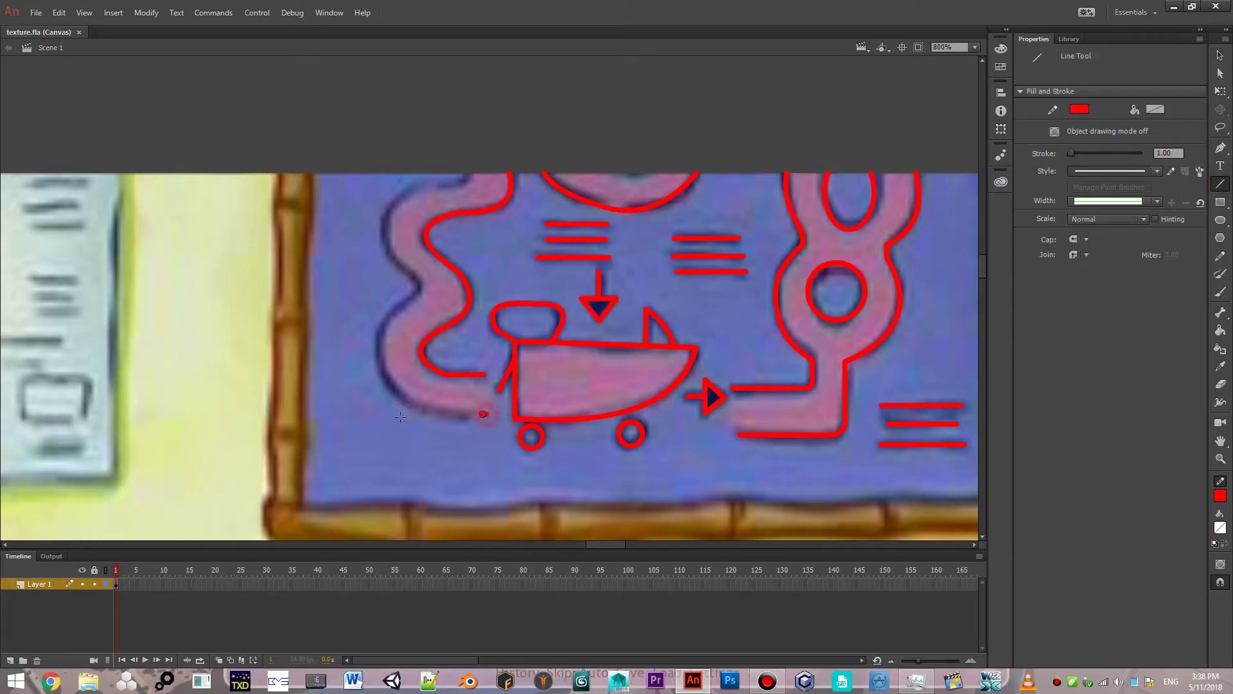
pyautogui.moveTo(487, 414); pyautogui.dragTo(383, 374)
pyautogui.click(1221, 56)
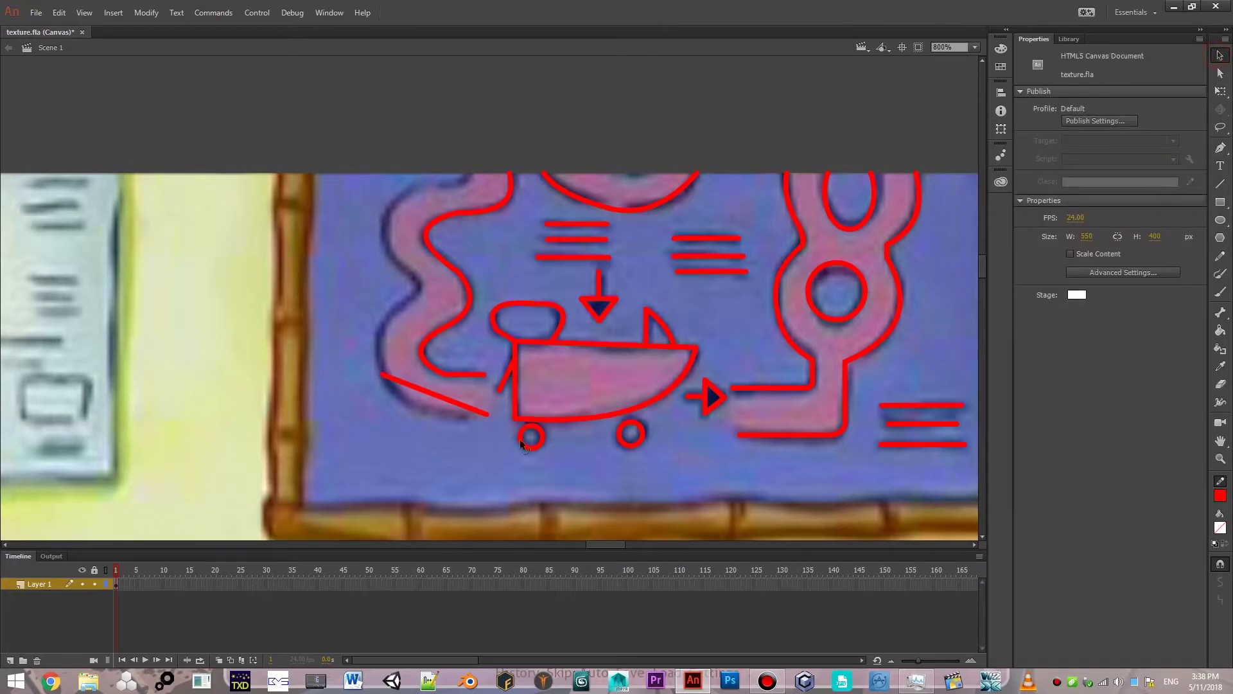
pyautogui.moveTo(438, 394); pyautogui.dragTo(417, 411)
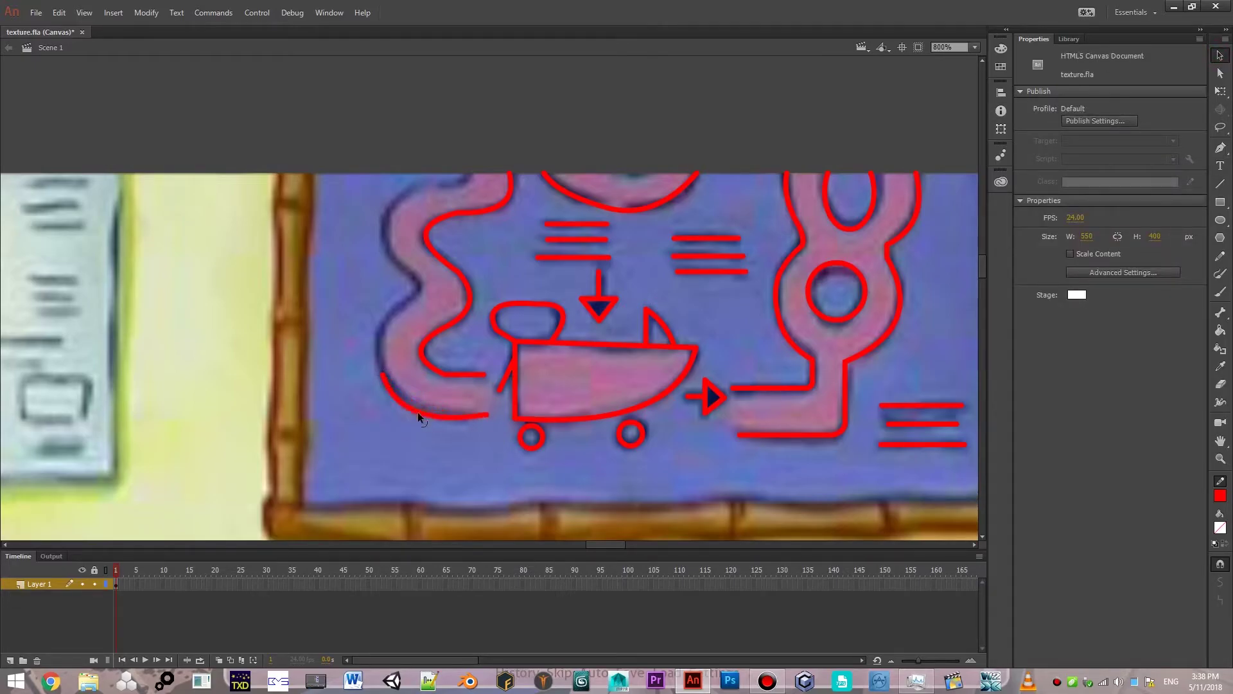
pyautogui.click(1221, 183)
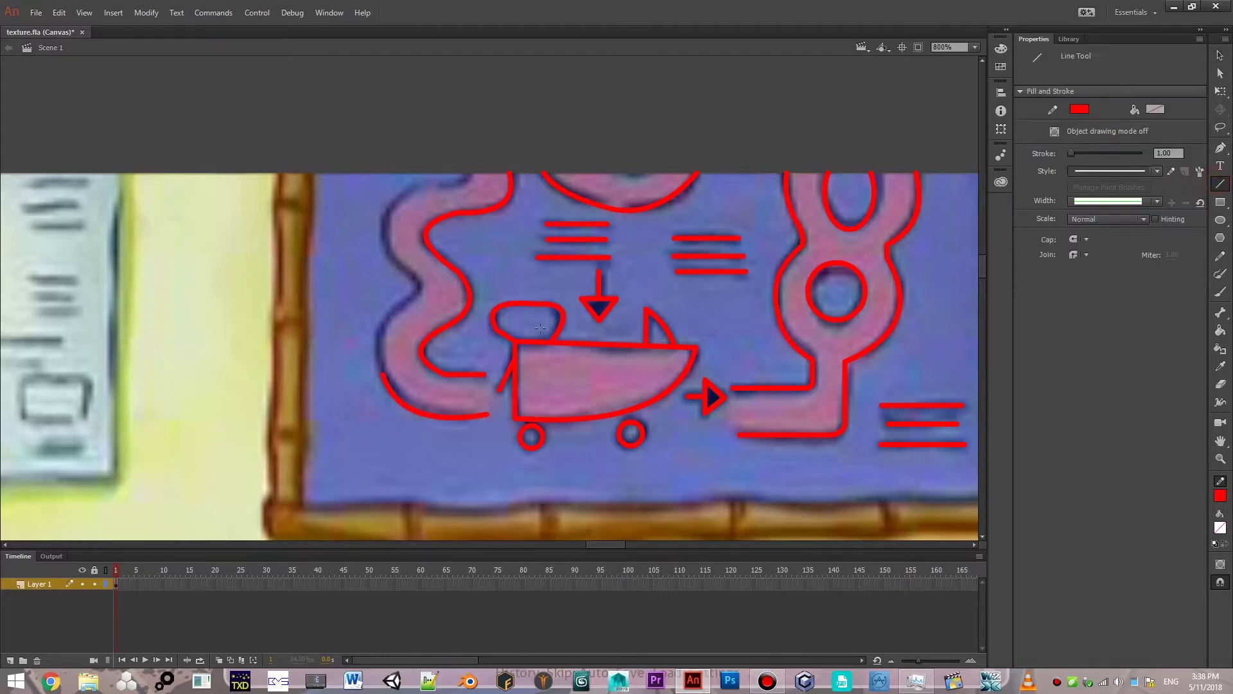
pyautogui.moveTo(383, 375); pyautogui.dragTo(407, 302)
pyautogui.click(1220, 55)
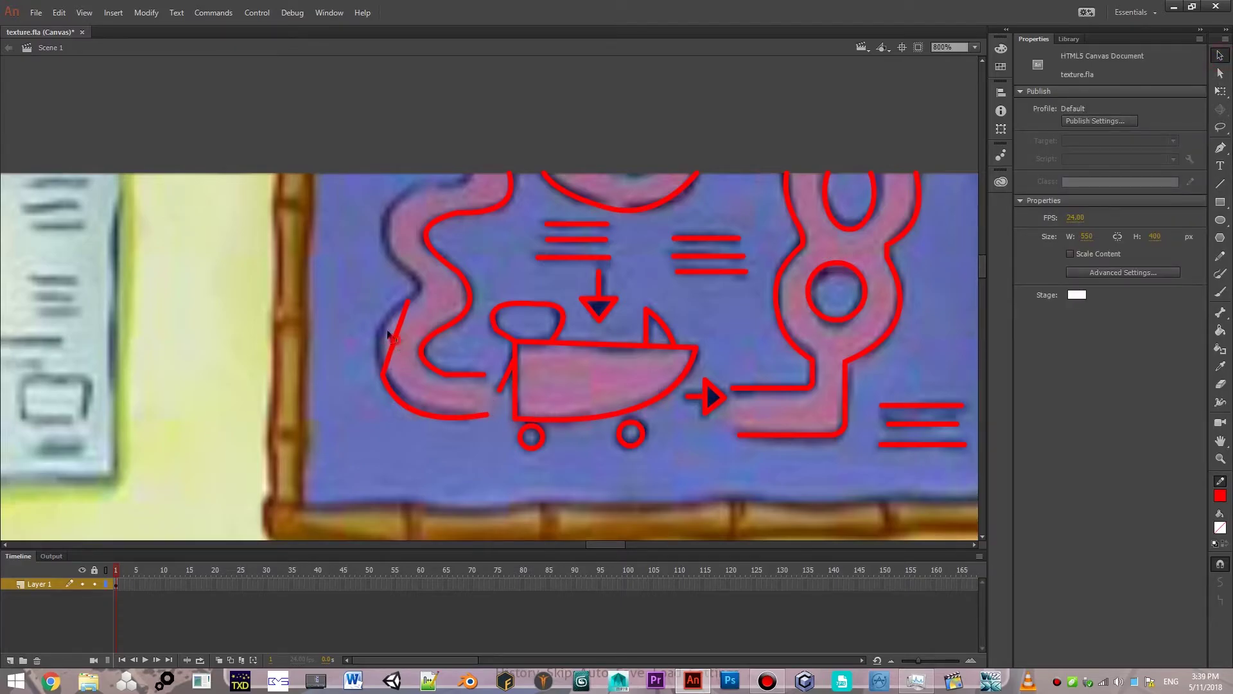
pyautogui.click(1221, 184)
pyautogui.moveTo(408, 300)
pyautogui.mouseDown()
pyautogui.moveTo(394, 257)
pyautogui.moveTo(424, 185)
pyautogui.moveTo(469, 173)
pyautogui.mouseUp()
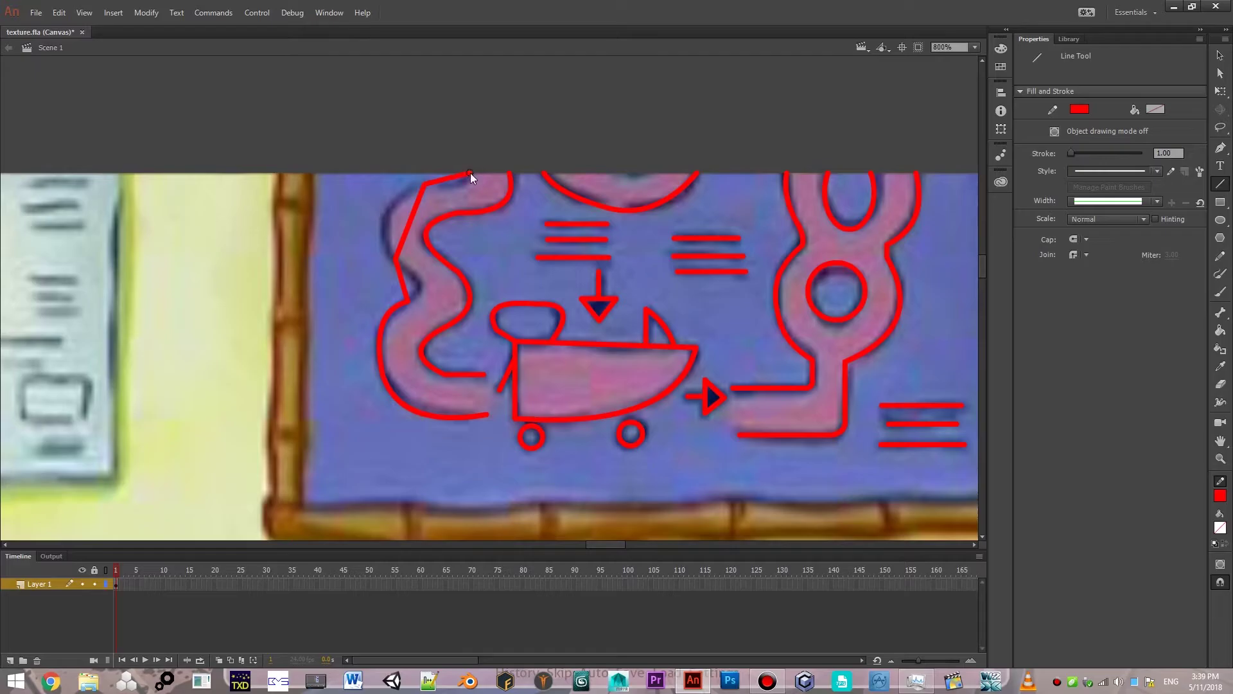
pyautogui.click(1219, 55)
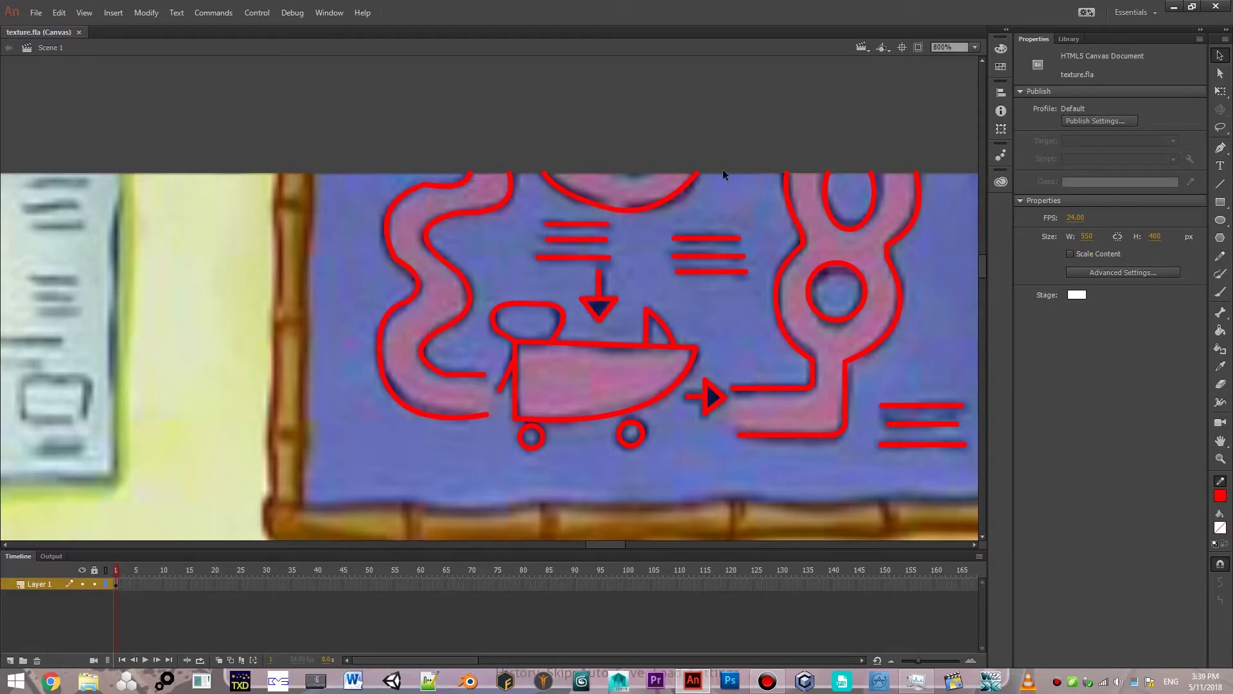
pyautogui.hscroll(3, 674, 173)
pyautogui.scroll(3, 579, 231)
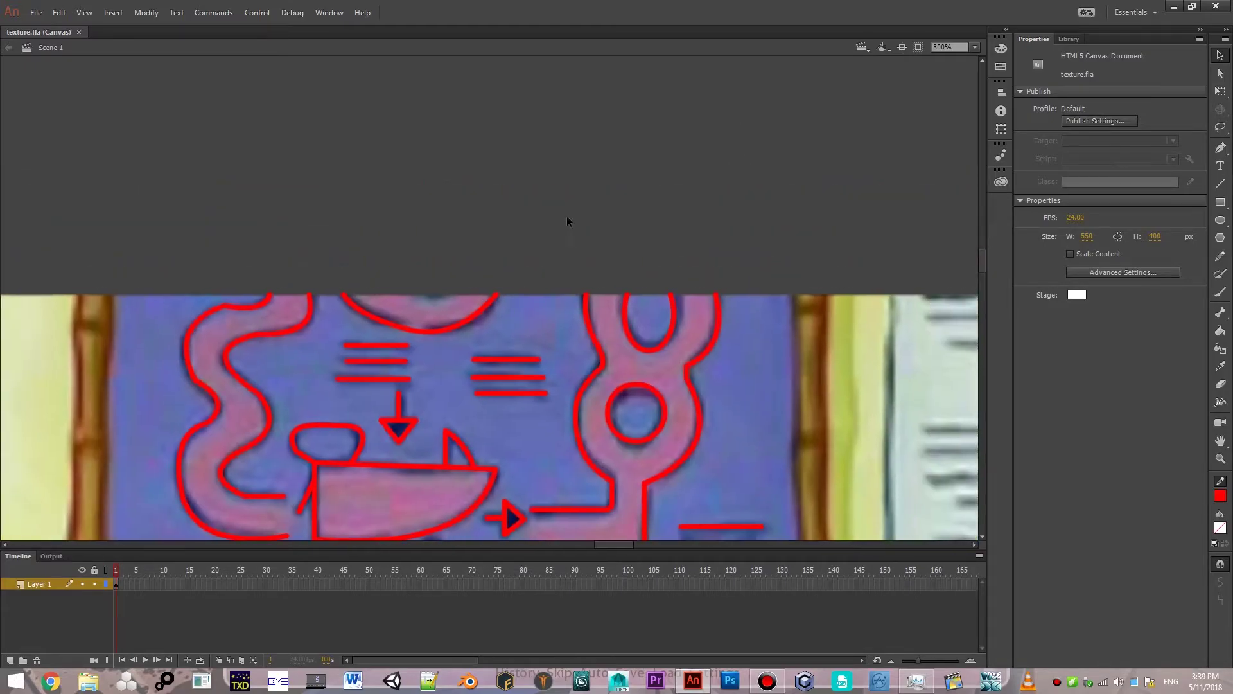
# Add a red line near the wavy shape's top, curve it into the outline, and save.
pyautogui.click(1219, 183)
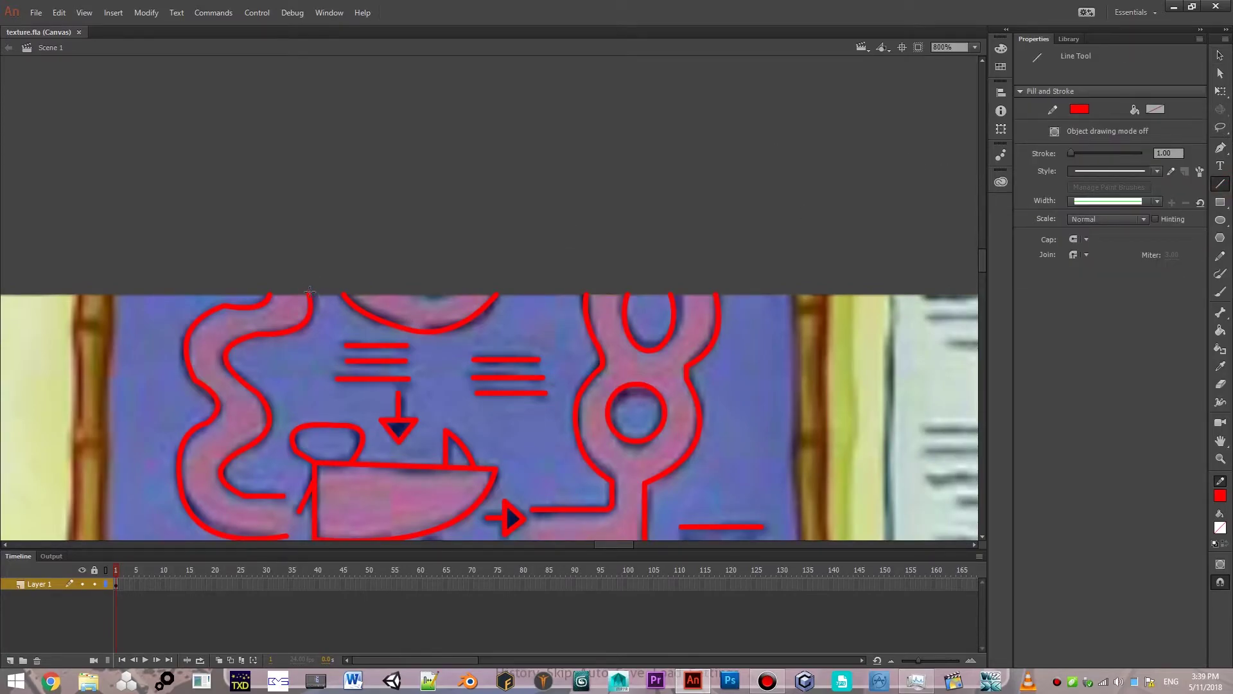
pyautogui.moveTo(308, 295); pyautogui.dragTo(332, 275)
pyautogui.click(1221, 55)
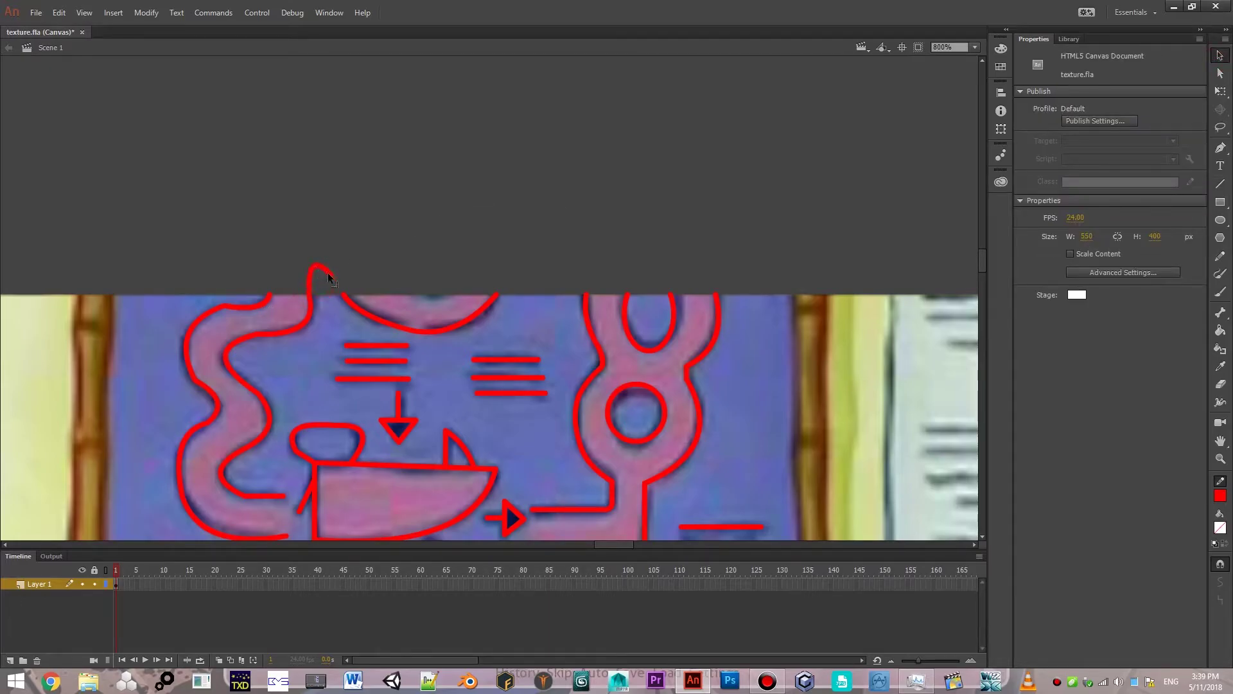
pyautogui.moveTo(328, 278); pyautogui.dragTo(349, 301)
pyautogui.hotkey('ctrl', 's')
# Trace the sign's top edge in red and pan to the poster's bottom edge.
pyautogui.click(1221, 183)
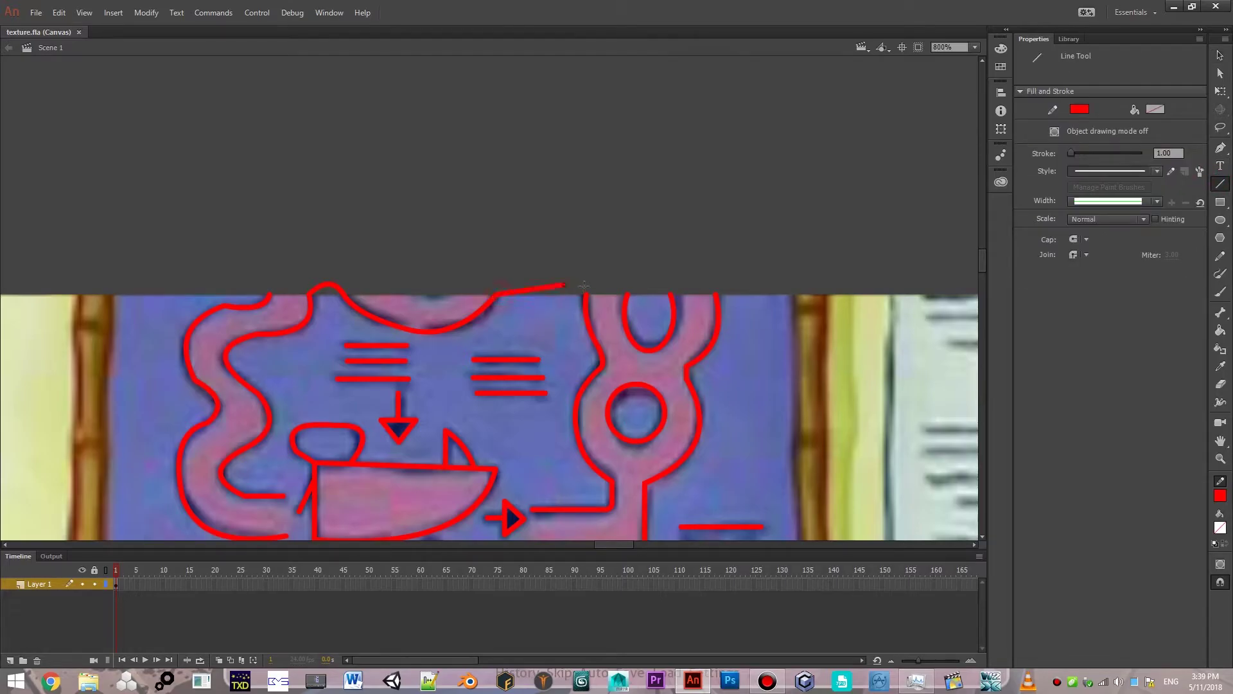
pyautogui.moveTo(497, 296); pyautogui.dragTo(586, 296)
pyautogui.click(1220, 55)
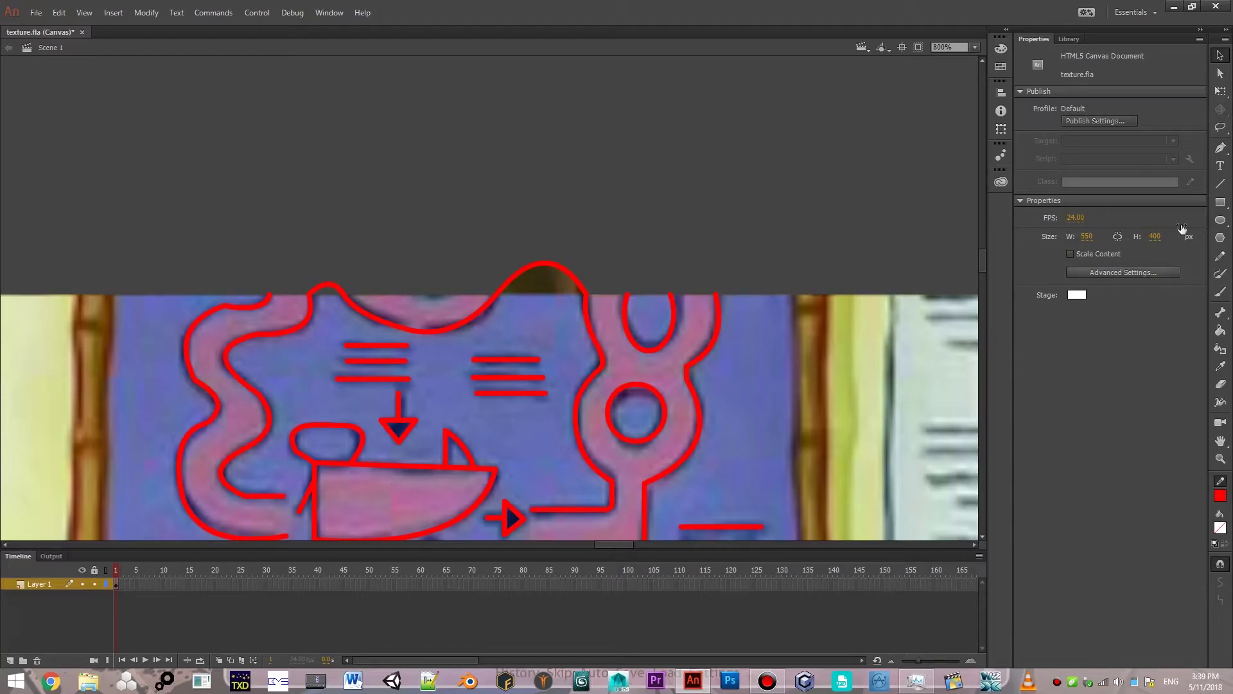
pyautogui.click(1220, 183)
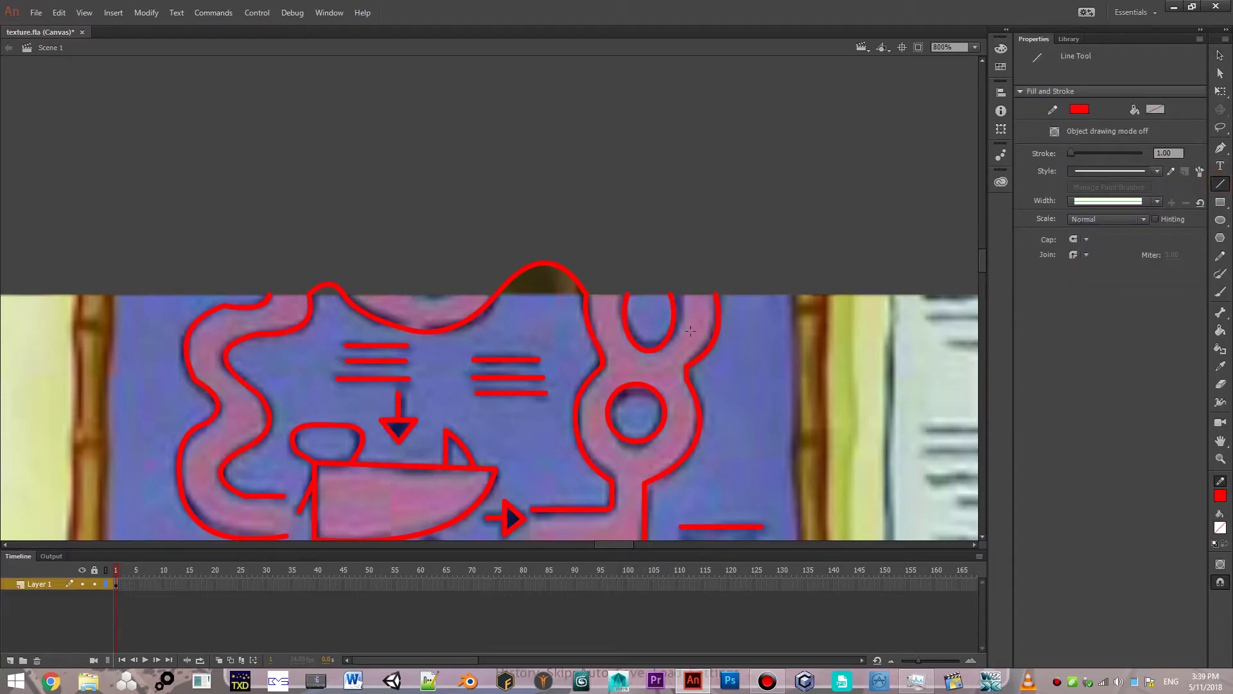
pyautogui.moveTo(553, 302)
pyautogui.mouseDown()
pyautogui.moveTo(588, 130)
pyautogui.moveTo(591, 233)
pyautogui.moveTo(564, 286)
pyautogui.moveTo(576, 228)
pyautogui.moveTo(642, 198)
pyautogui.mouseUp()
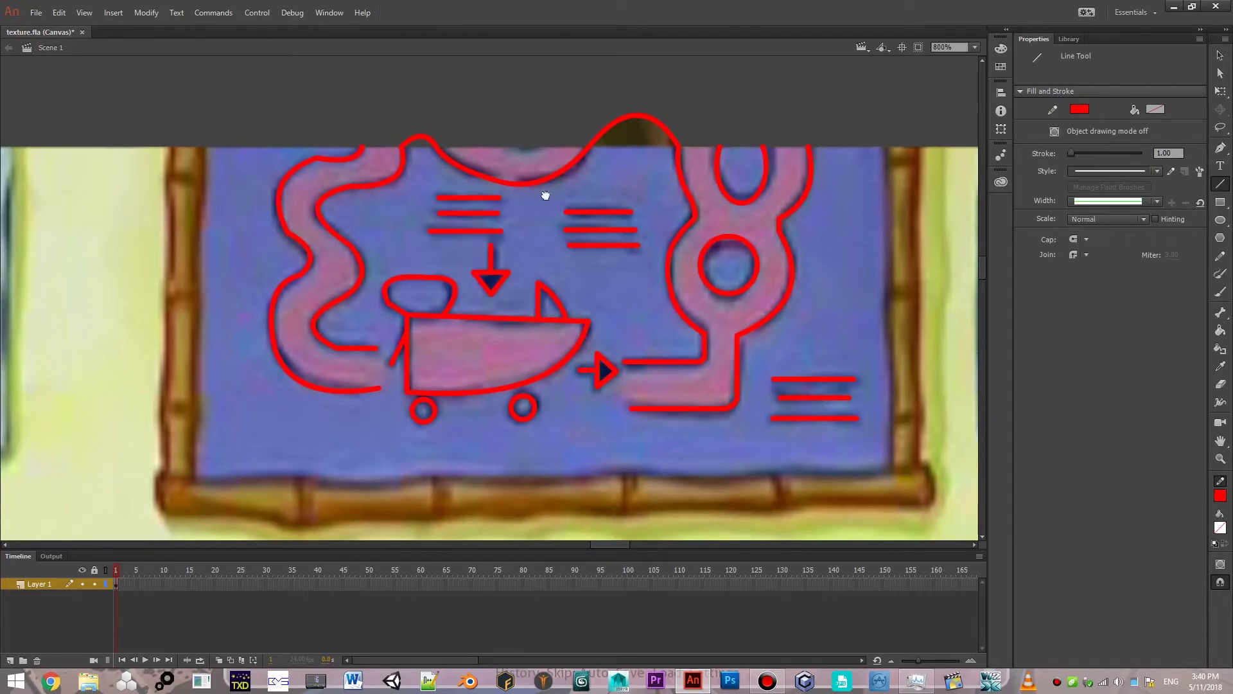
# Save, then draw short red lines above the poster top and bend them into arcs.
pyautogui.moveTo(563, 194); pyautogui.dragTo(347, 339)
pyautogui.hotkey('ctrl', 's')
pyautogui.moveTo(603, 298); pyautogui.dragTo(619, 377)
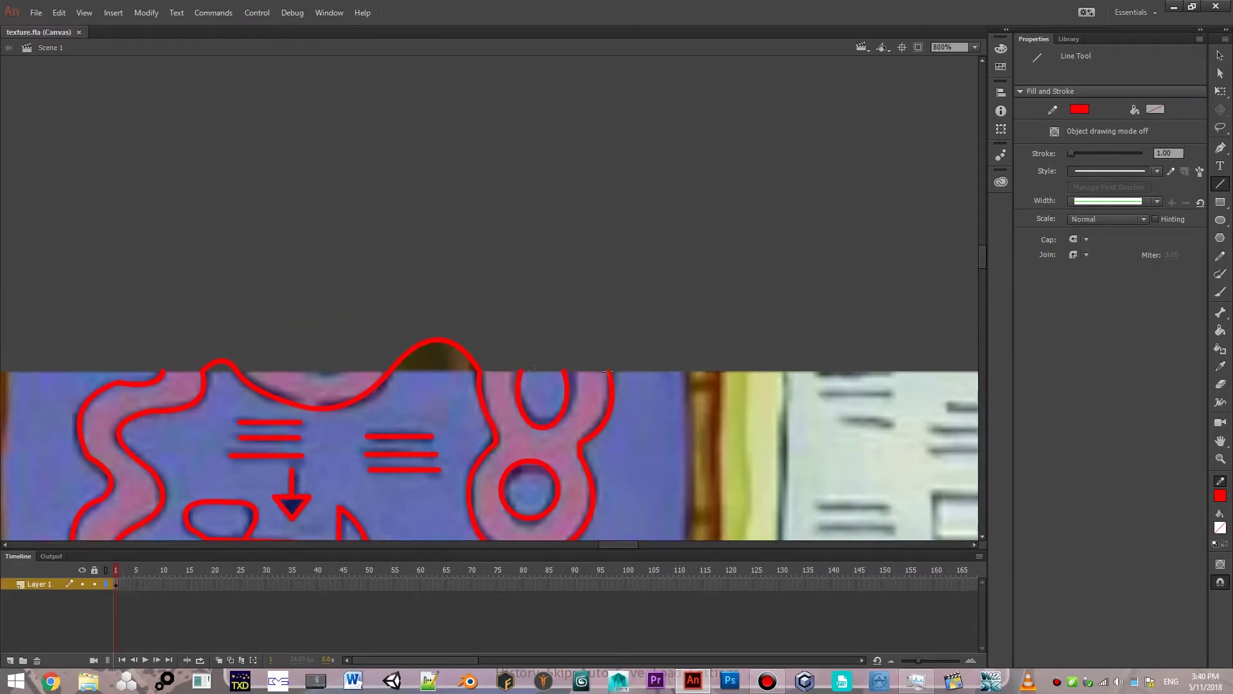
pyautogui.moveTo(608, 373); pyautogui.dragTo(602, 362)
pyautogui.moveTo(551, 325); pyautogui.dragTo(547, 314)
pyautogui.moveTo(563, 374); pyautogui.dragTo(526, 347)
pyautogui.click(1220, 55)
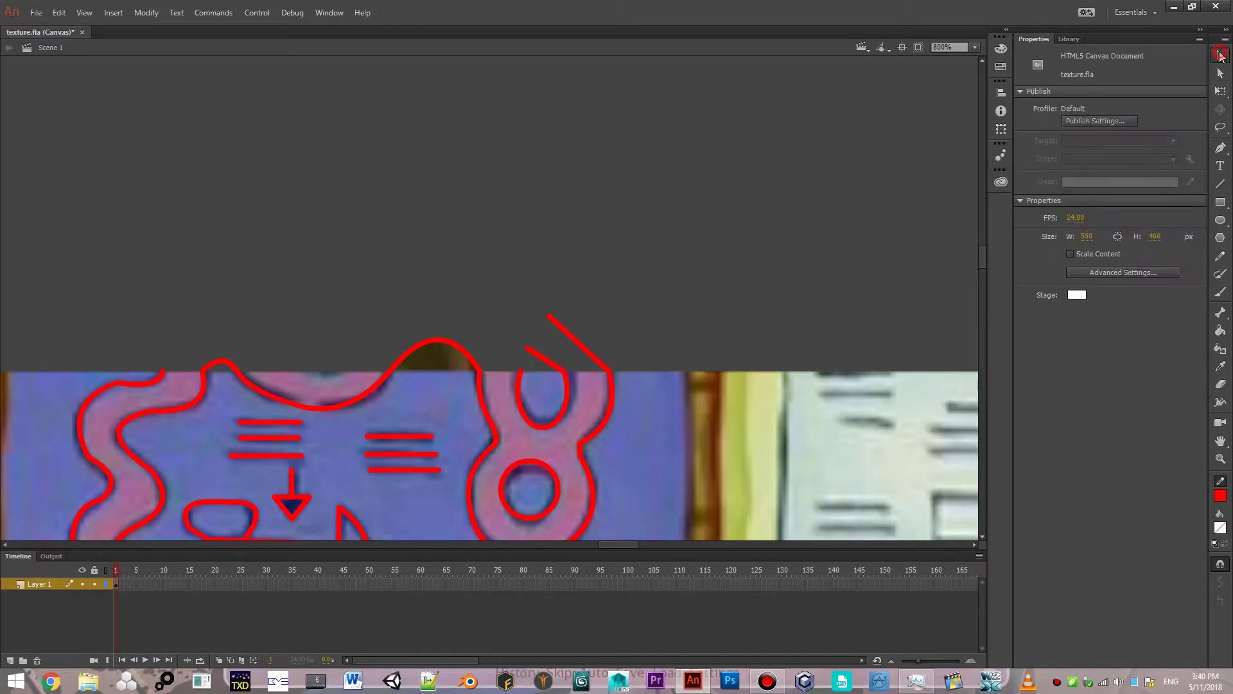
pyautogui.moveTo(598, 317)
pyautogui.mouseDown()
pyautogui.moveTo(588, 334)
pyautogui.moveTo(535, 314)
pyautogui.mouseUp()
pyautogui.moveTo(551, 364); pyautogui.dragTo(549, 348)
# Save again and draw a red line extending the curl's end.
pyautogui.click(1221, 183)
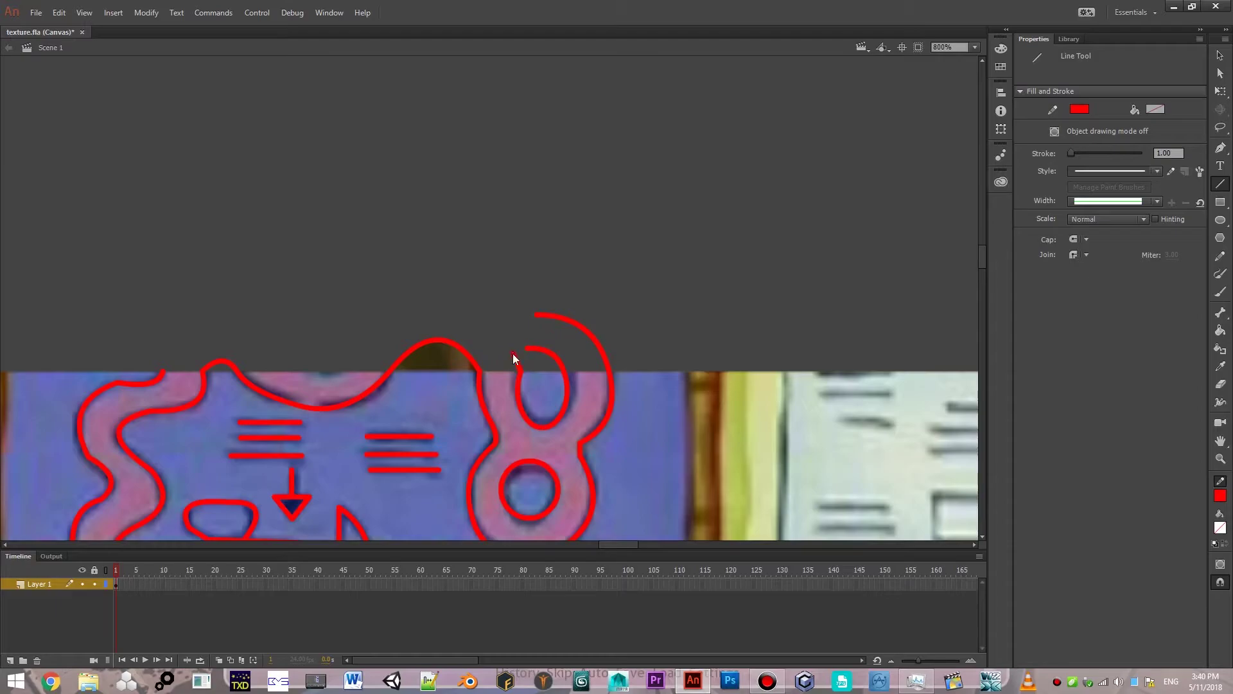
pyautogui.click(1220, 55)
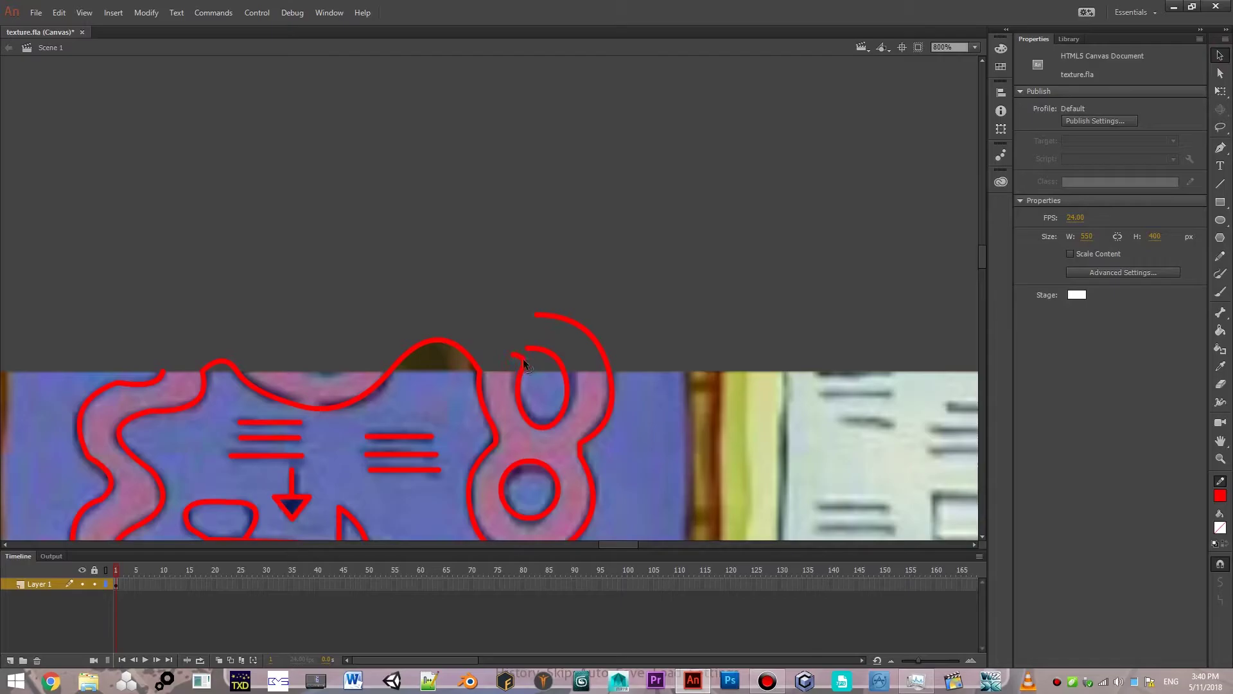
pyautogui.scroll(-3, 546, 306)
pyautogui.moveTo(546, 305); pyautogui.dragTo(570, 327)
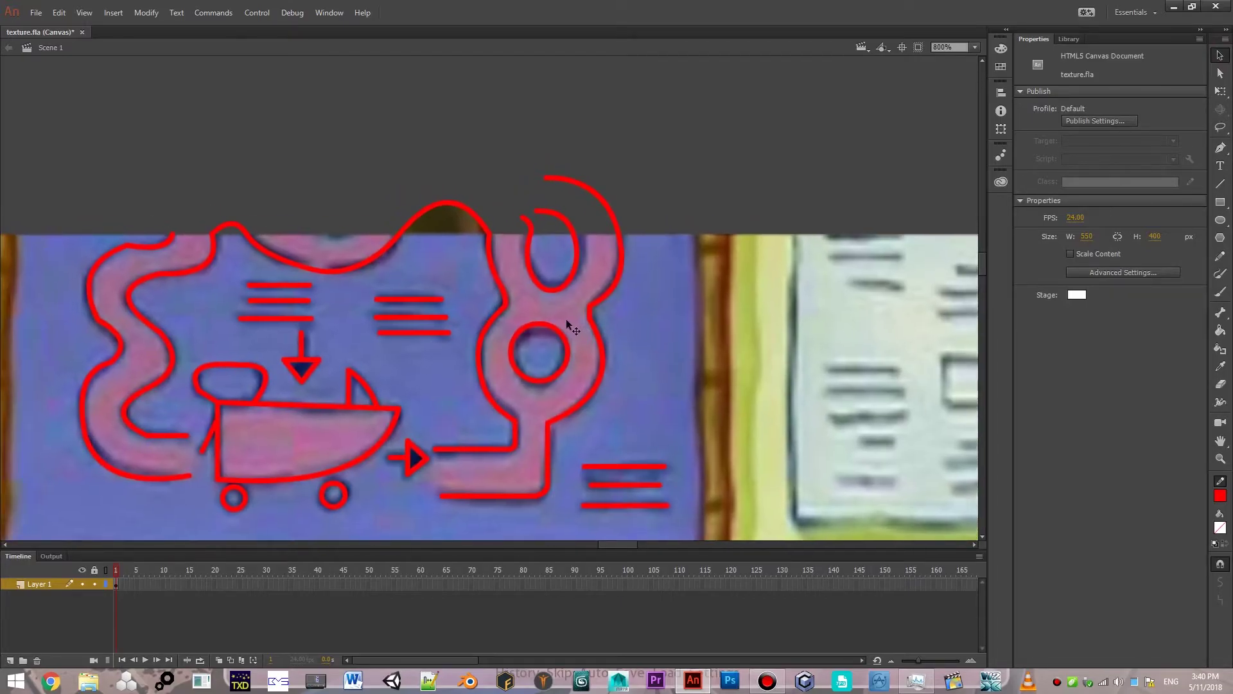
pyautogui.hotkey('ctrl', 's')
pyautogui.moveTo(630, 289); pyautogui.dragTo(685, 397)
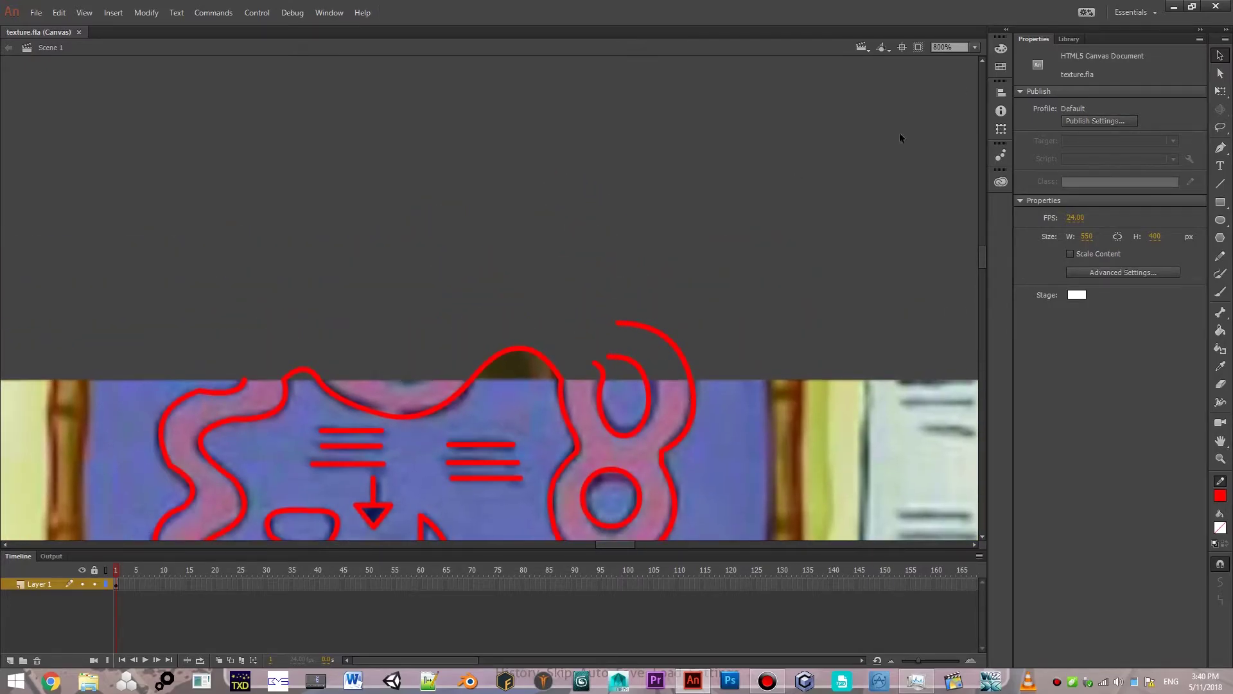
pyautogui.click(603, 355)
pyautogui.click(1220, 183)
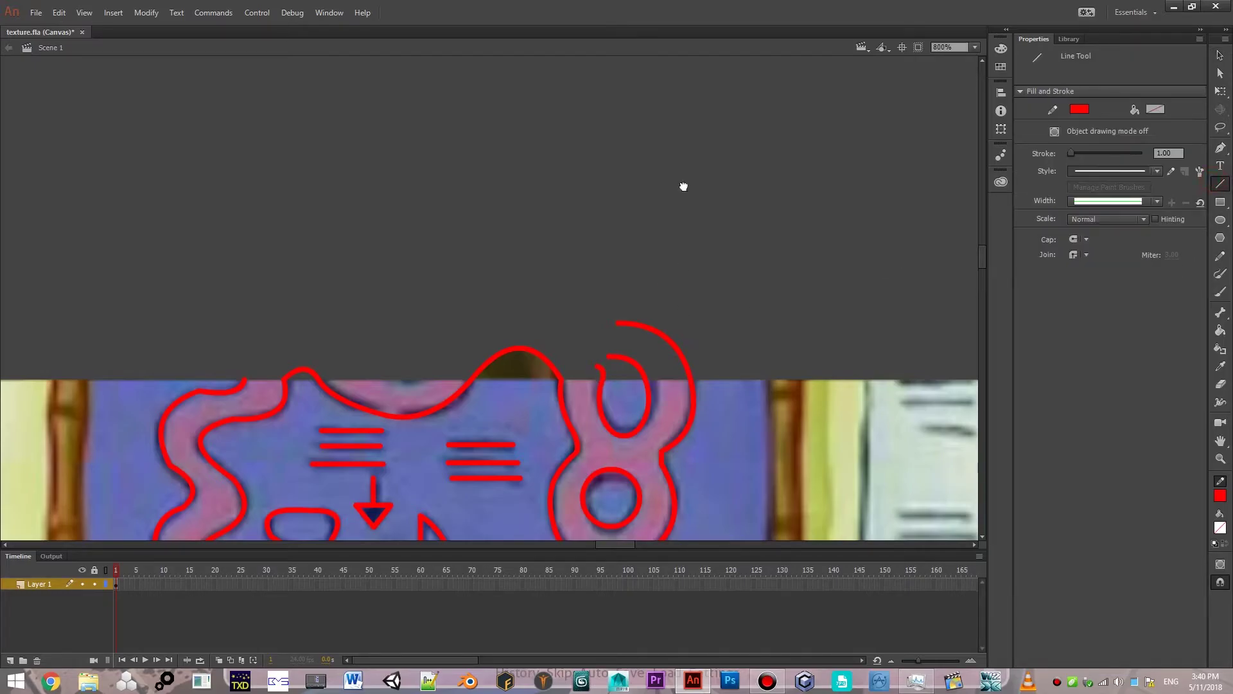
pyautogui.scroll(-5, 686, 177)
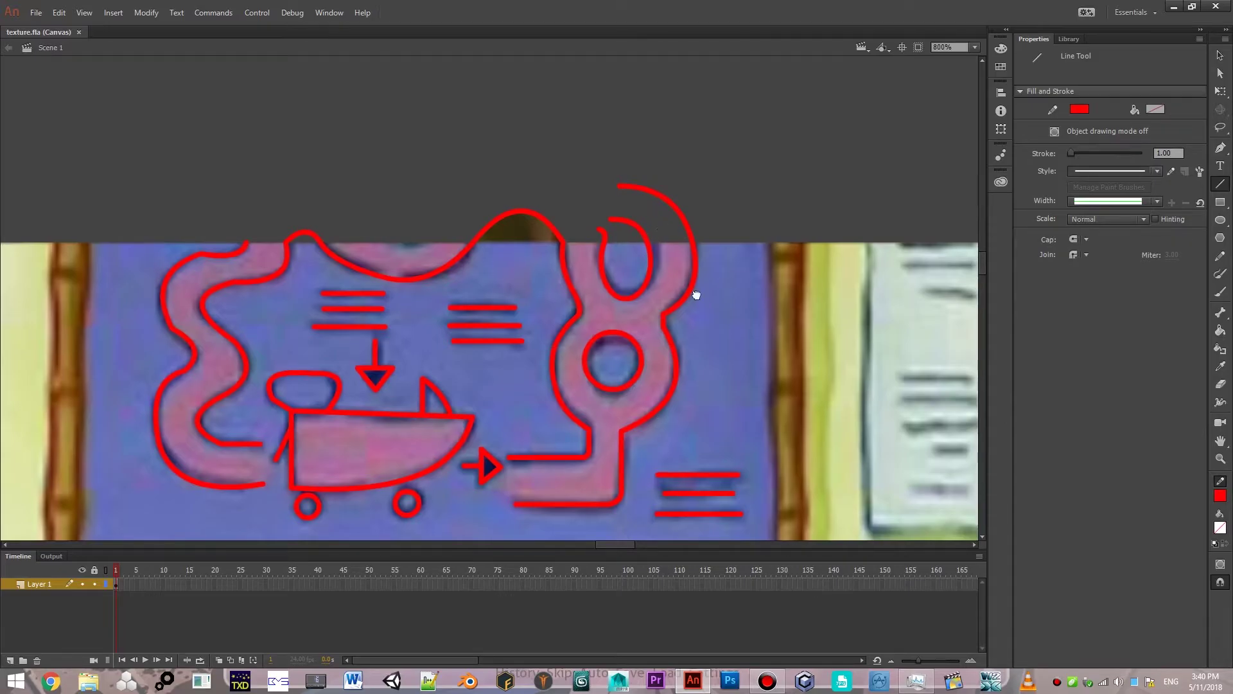
pyautogui.scroll(4, 694, 295)
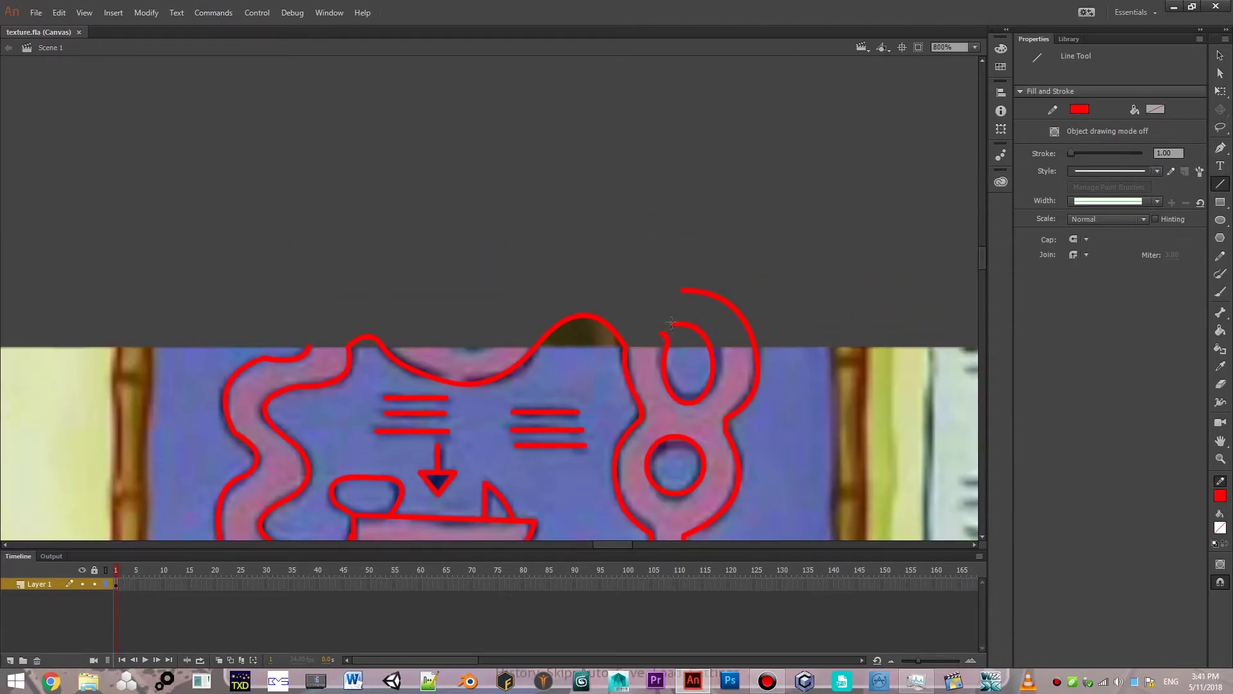
pyautogui.moveTo(661, 317); pyautogui.dragTo(646, 310)
# Join the inner curve's end with a short line and bend the top stroke into a bump.
pyautogui.moveTo(660, 335)
pyautogui.mouseDown()
pyautogui.moveTo(671, 324)
pyautogui.moveTo(642, 291)
pyautogui.mouseUp()
pyautogui.click(1220, 55)
pyautogui.moveTo(659, 290); pyautogui.dragTo(661, 289)
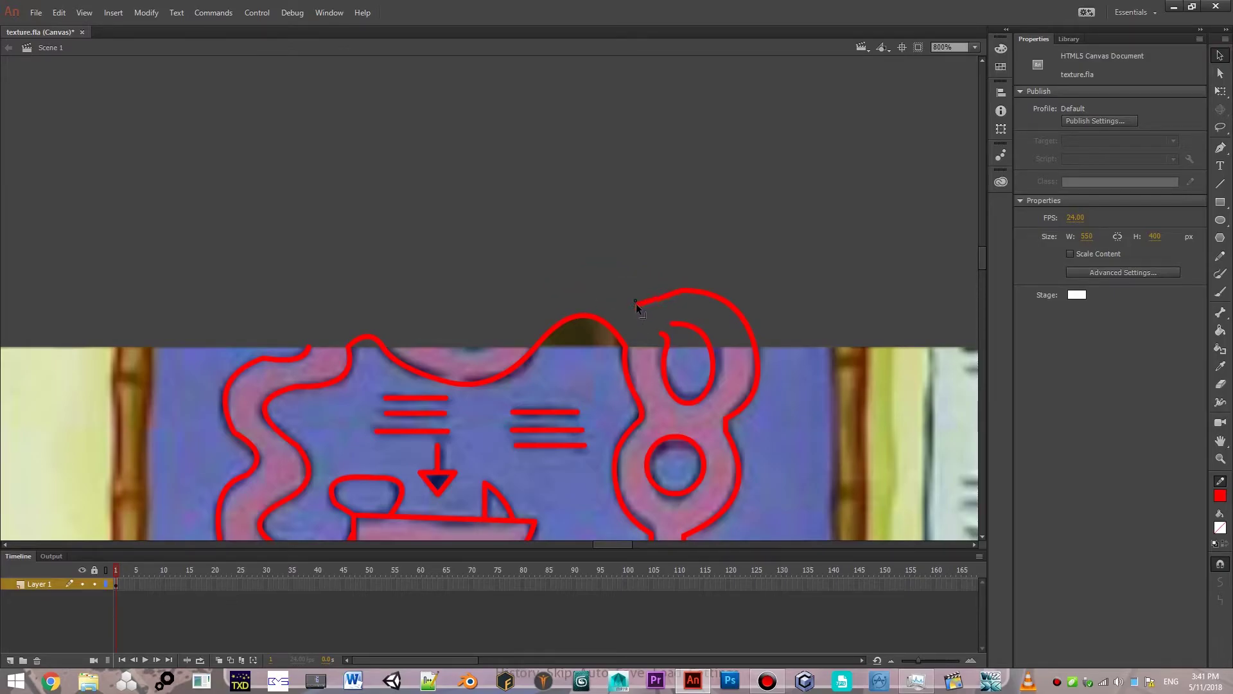
pyautogui.moveTo(662, 296); pyautogui.dragTo(660, 286)
# Draw a red line from the curve end leftward, round its peak, and add a dip.
pyautogui.click(1220, 183)
pyautogui.moveTo(636, 306)
pyautogui.mouseDown()
pyautogui.moveTo(578, 275)
pyautogui.moveTo(480, 362)
pyautogui.moveTo(415, 331)
pyautogui.moveTo(386, 292)
pyautogui.moveTo(310, 345)
pyautogui.mouseUp()
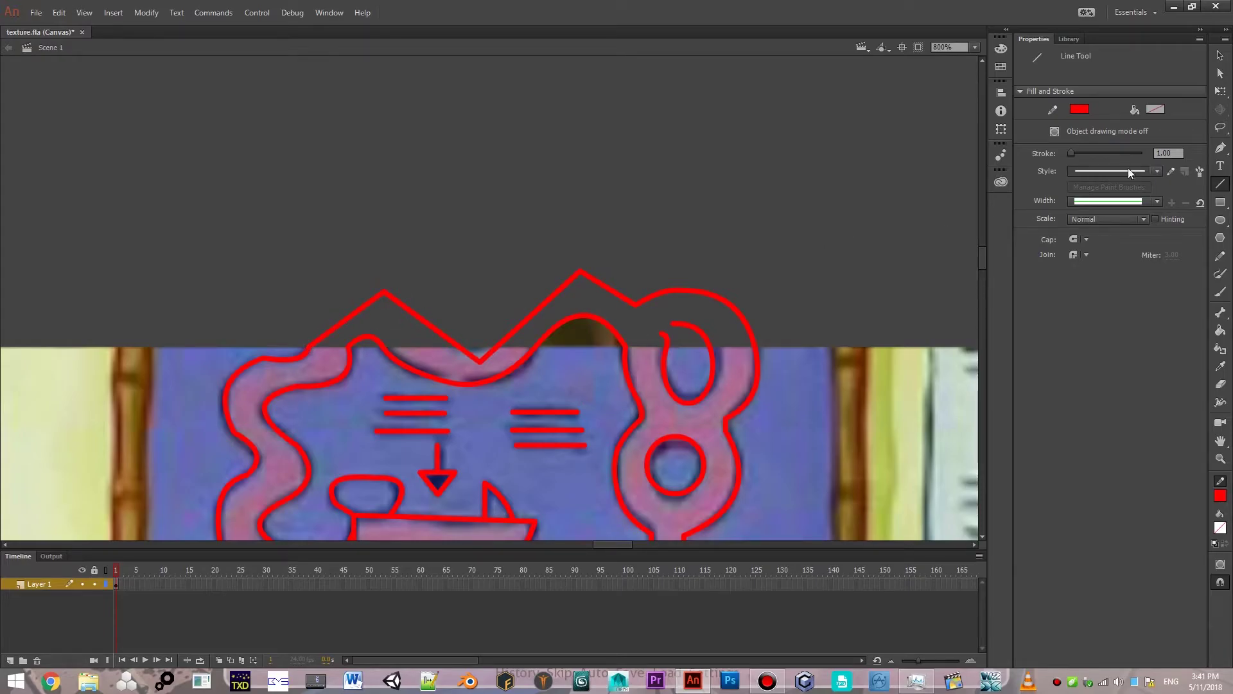
pyautogui.click(1220, 55)
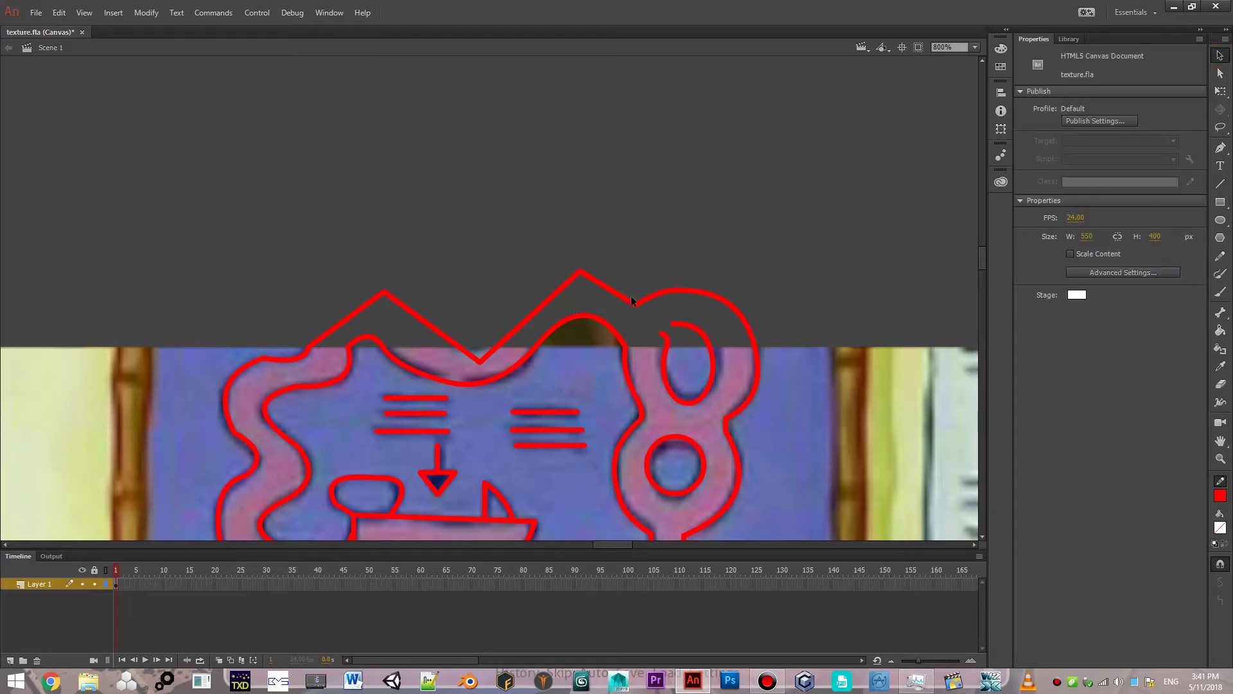
pyautogui.moveTo(618, 295); pyautogui.dragTo(628, 269)
pyautogui.moveTo(470, 355); pyautogui.dragTo(468, 360)
pyautogui.scroll(-2, 413, 209)
pyautogui.scroll(-3, 414, 255)
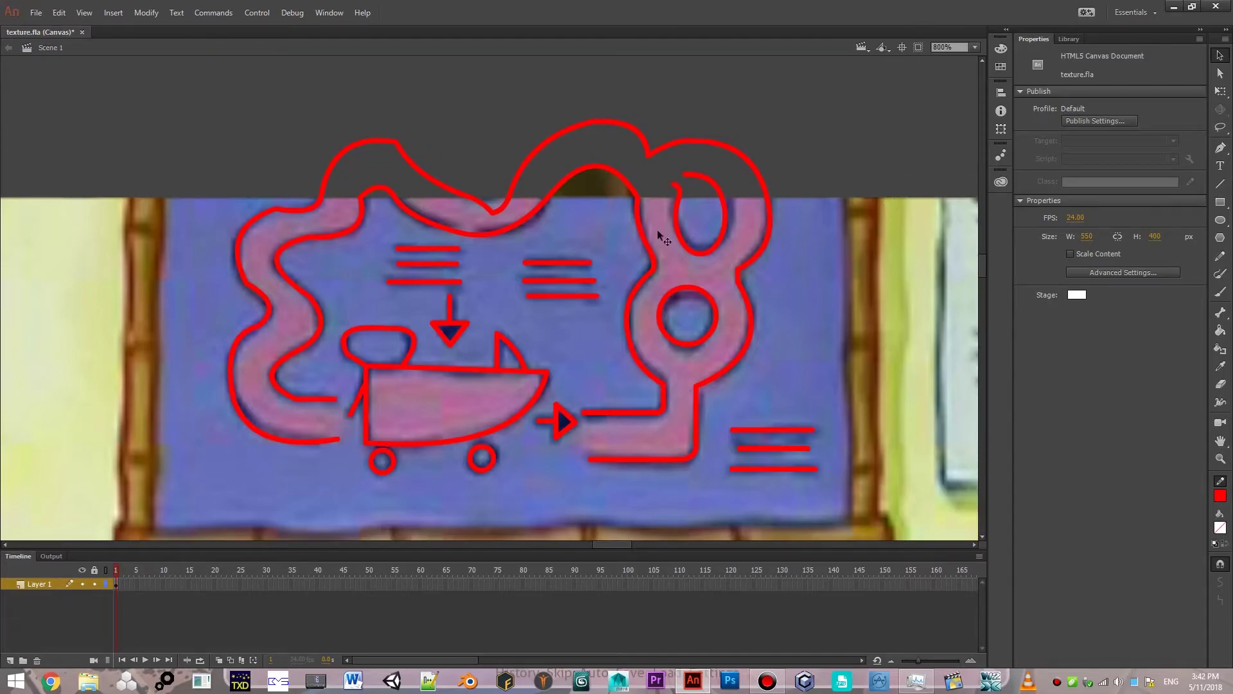
# Delete the stray red mark inside the top-right loop and save texture.fla.
pyautogui.click(678, 185)
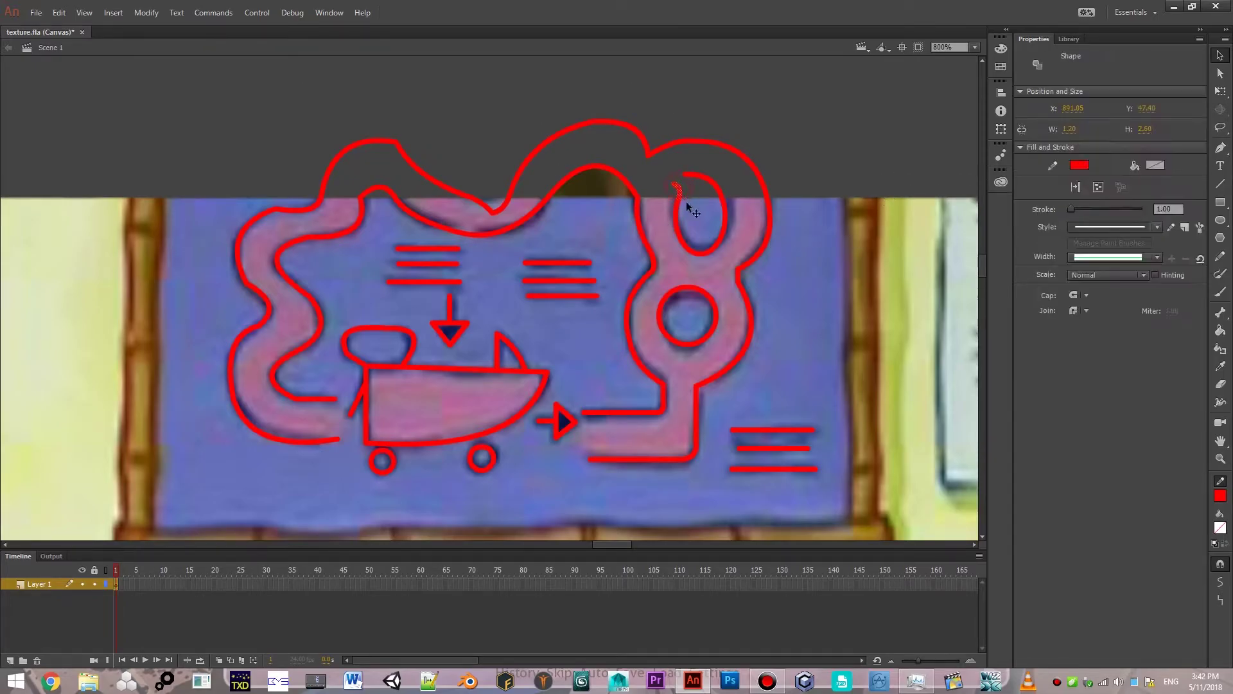
pyautogui.press('Delete')
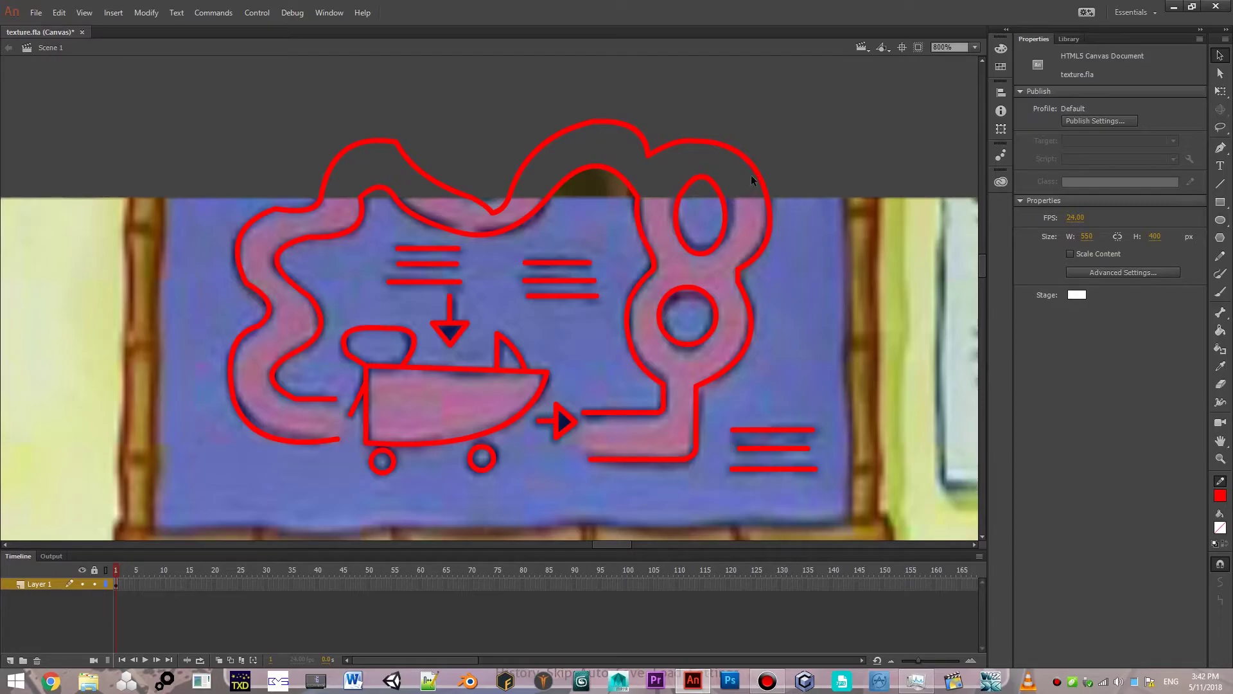
pyautogui.hotkey('ctrl', 's')
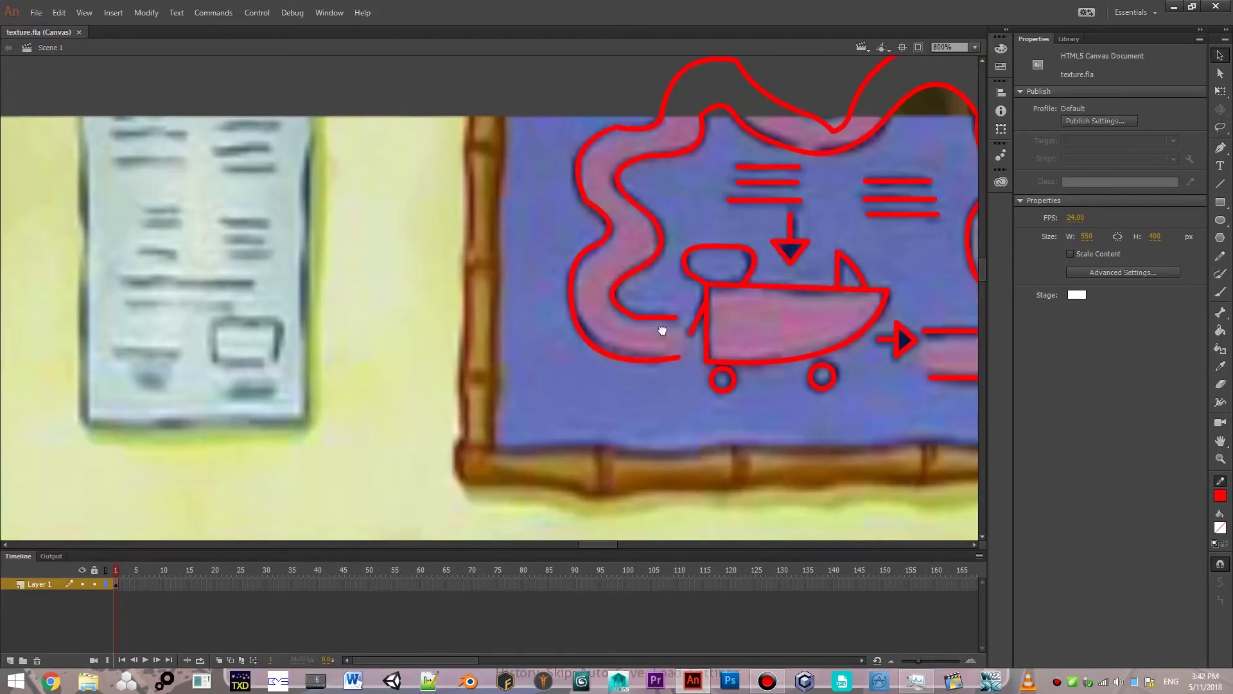
# Close the notice's small red rectangle and draw lines beneath and across it.
pyautogui.moveTo(259, 259); pyautogui.dragTo(771, 275)
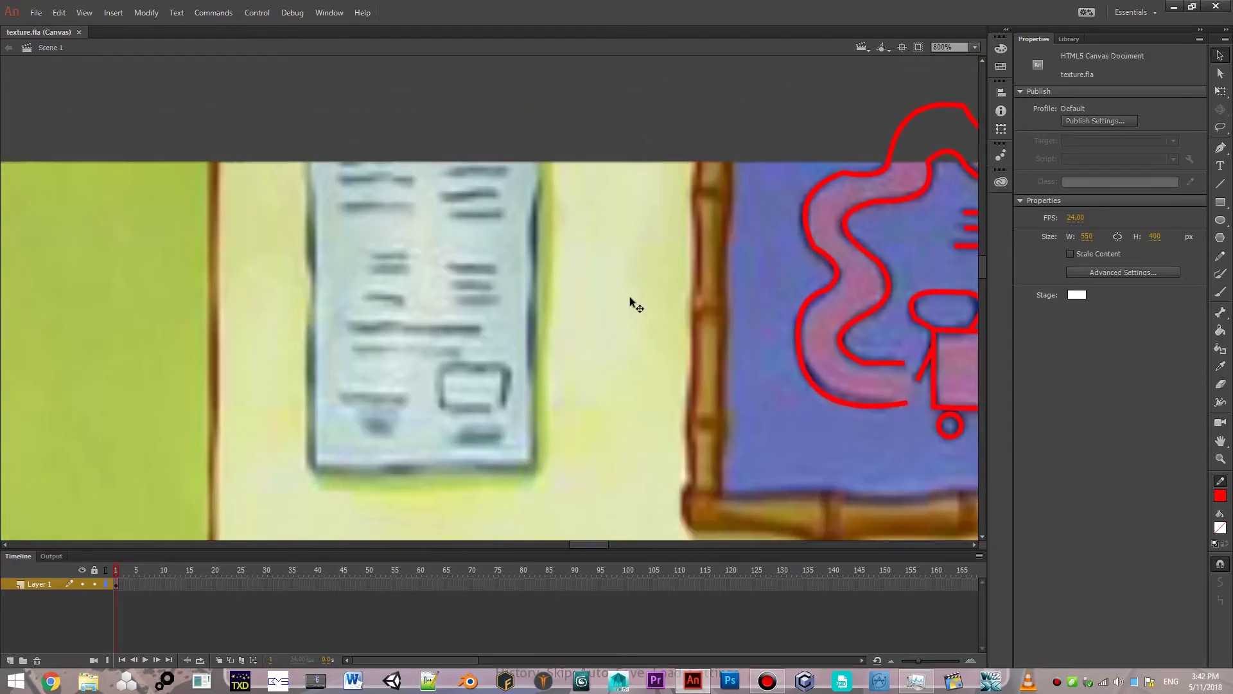
pyautogui.moveTo(448, 339); pyautogui.dragTo(516, 261)
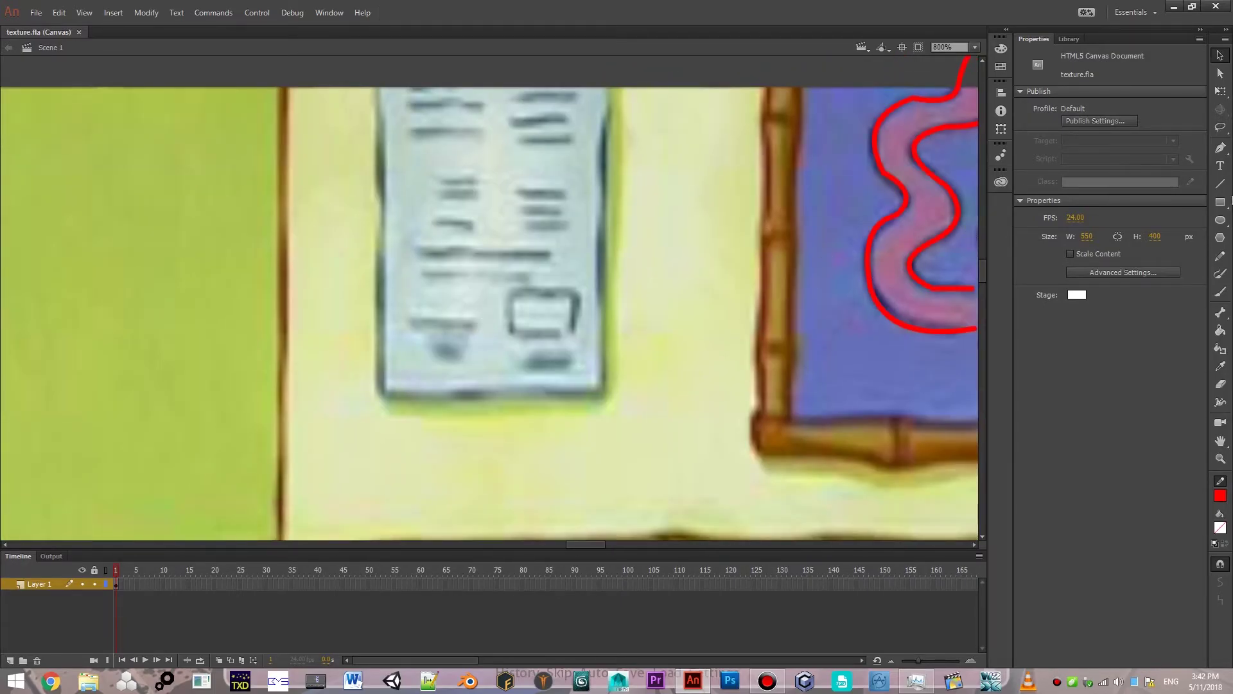
pyautogui.click(1220, 183)
pyautogui.moveTo(586, 242); pyautogui.dragTo(646, 322)
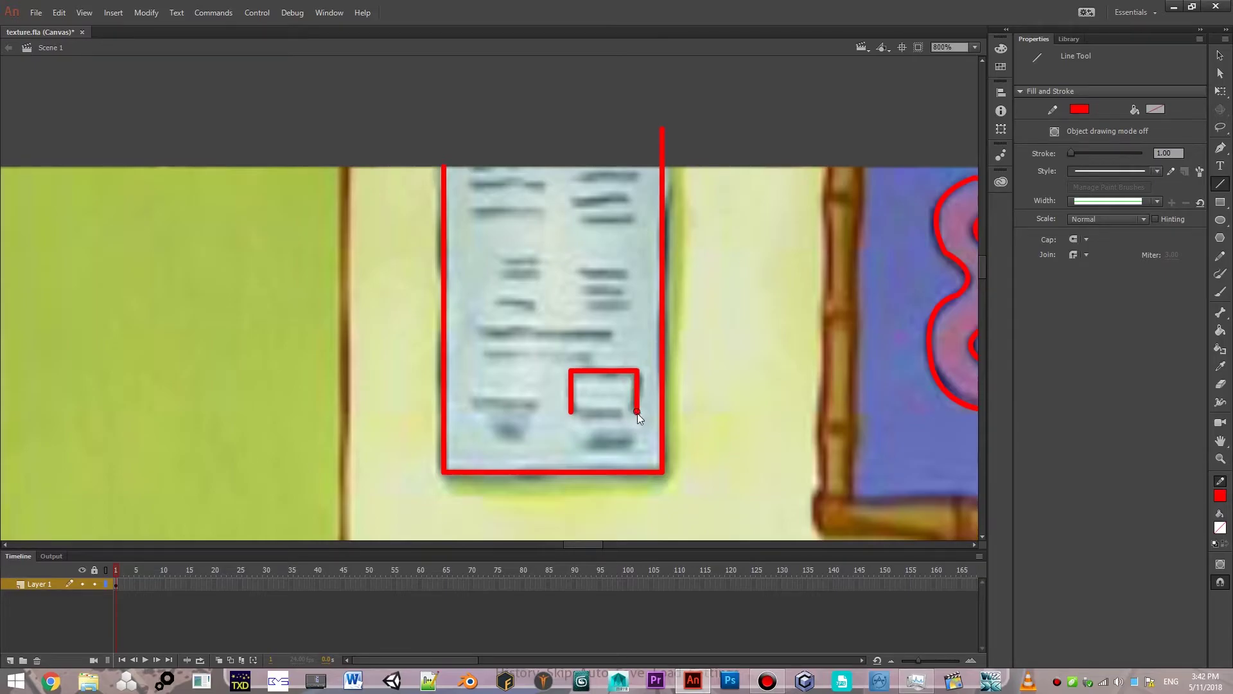
pyautogui.moveTo(635, 413)
pyautogui.mouseDown()
pyautogui.moveTo(570, 411)
pyautogui.moveTo(632, 443)
pyautogui.mouseUp()
pyautogui.moveTo(497, 430)
pyautogui.mouseDown()
pyautogui.moveTo(521, 431)
pyautogui.moveTo(499, 404)
pyautogui.moveTo(536, 402)
pyautogui.mouseUp()
pyautogui.moveTo(487, 353); pyautogui.dragTo(587, 352)
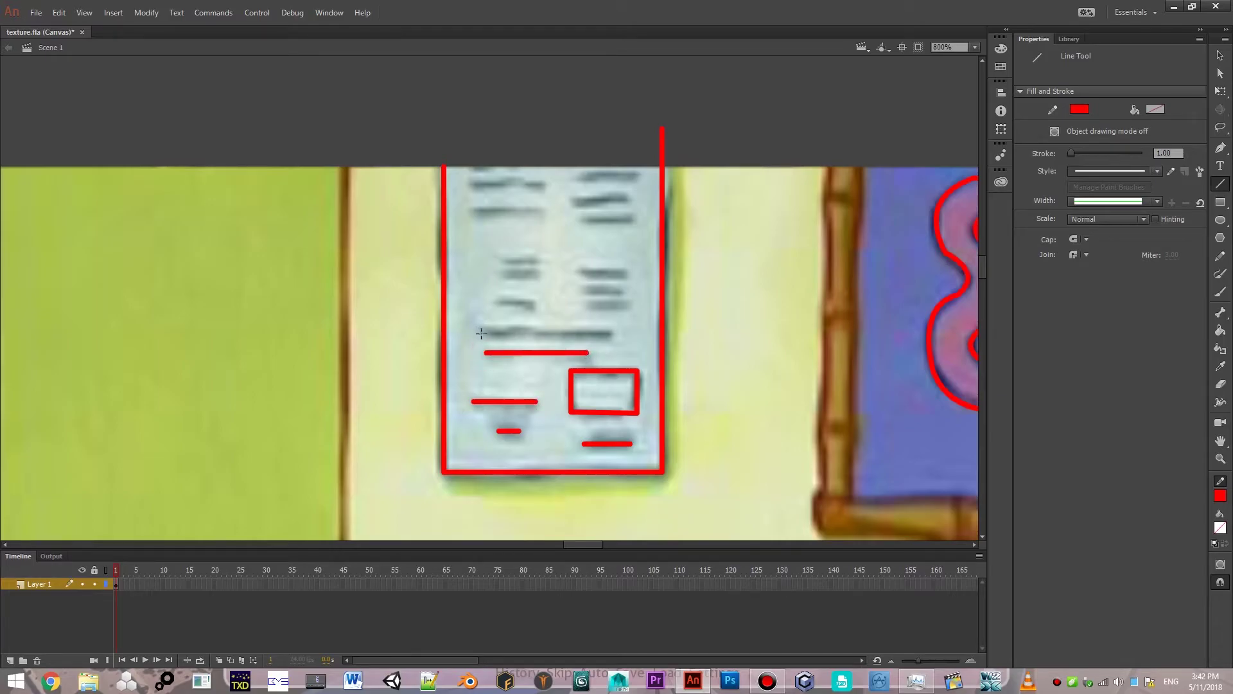
# Trace the notice's remaining text rows, up to the topmost line, in red.
pyautogui.moveTo(479, 330); pyautogui.dragTo(617, 329)
pyautogui.moveTo(498, 302); pyautogui.dragTo(532, 303)
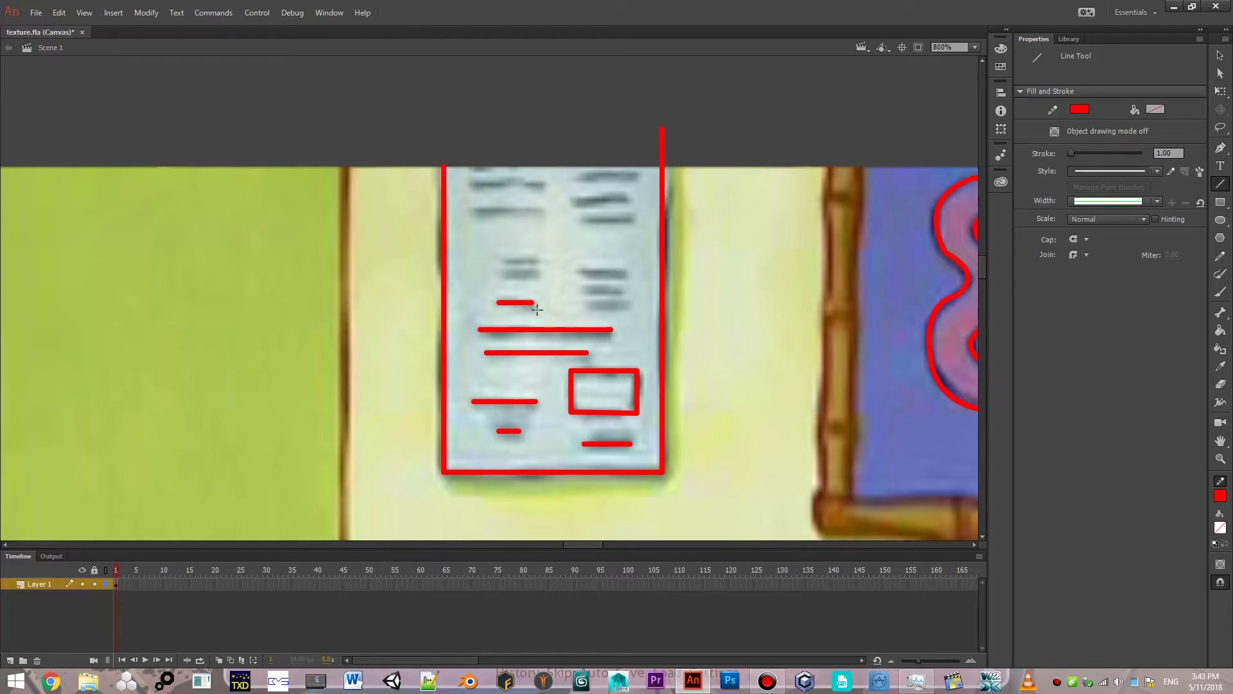
pyautogui.moveTo(586, 305)
pyautogui.mouseDown()
pyautogui.moveTo(630, 305)
pyautogui.moveTo(625, 273)
pyautogui.mouseUp()
pyautogui.moveTo(505, 275)
pyautogui.mouseDown()
pyautogui.moveTo(535, 275)
pyautogui.moveTo(535, 260)
pyautogui.mouseUp()
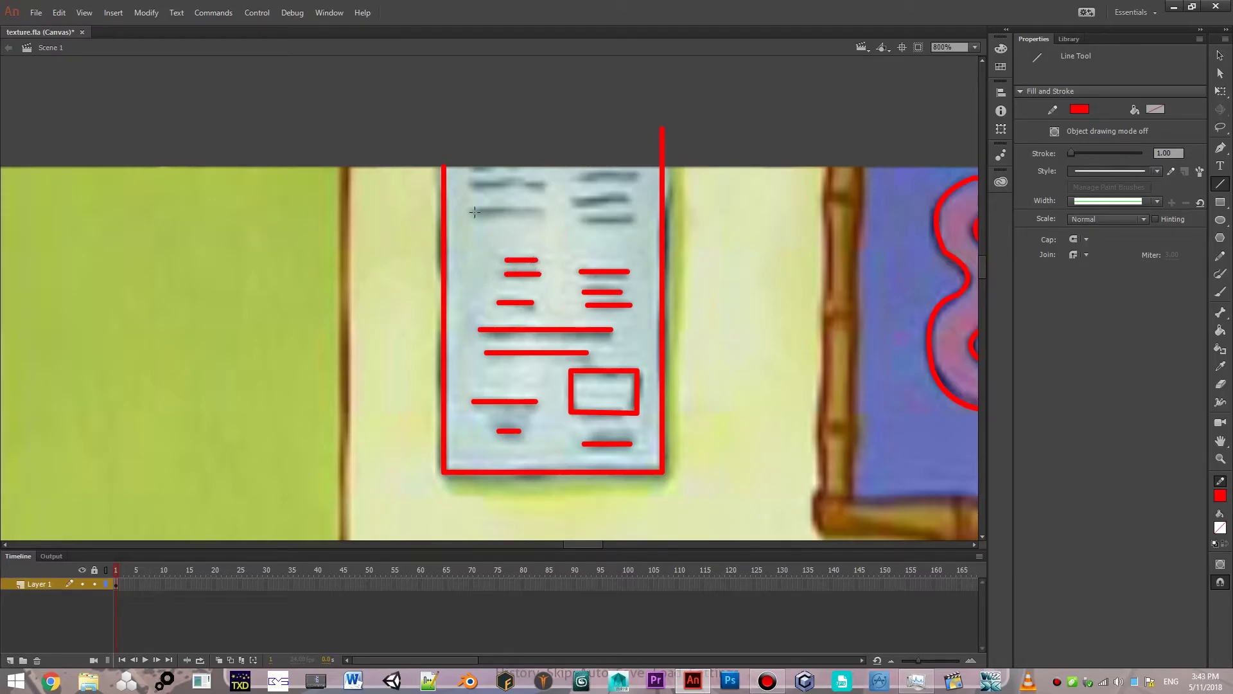
pyautogui.moveTo(474, 209); pyautogui.dragTo(540, 209)
pyautogui.moveTo(473, 182); pyautogui.dragTo(635, 175)
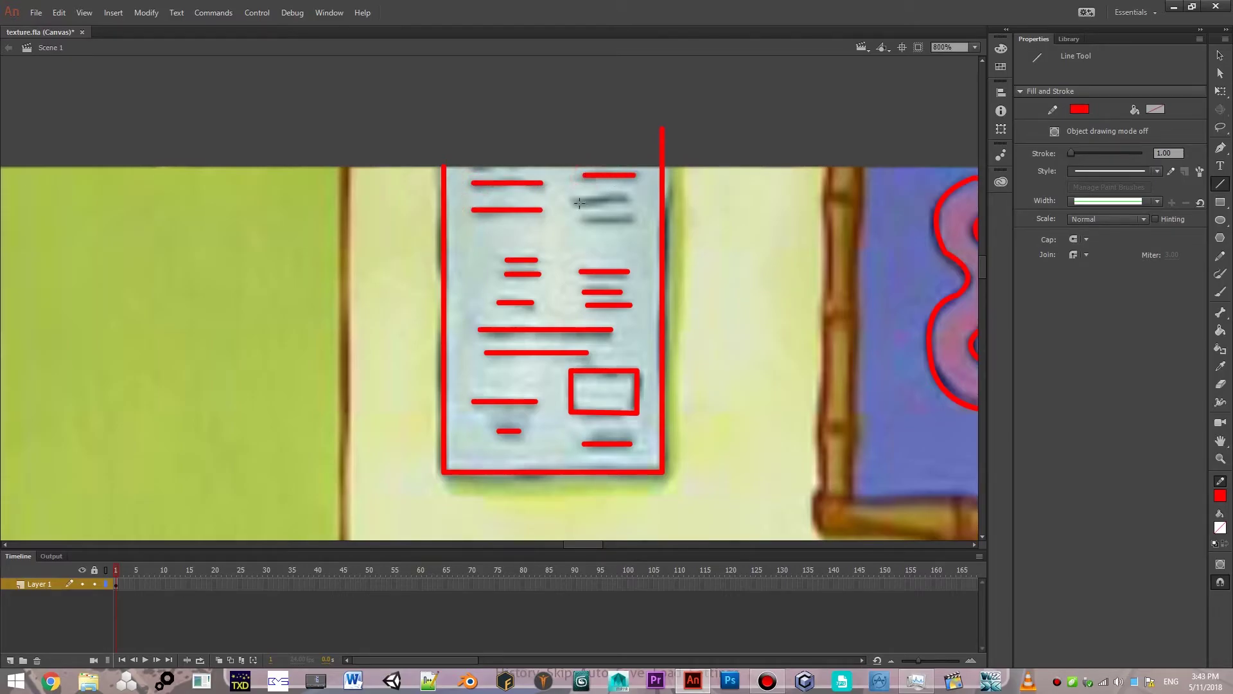
pyautogui.moveTo(576, 201)
pyautogui.mouseDown()
pyautogui.moveTo(626, 201)
pyautogui.moveTo(627, 220)
pyautogui.mouseUp()
# Delete the part of the edge line poking above the stage.
pyautogui.click(1219, 56)
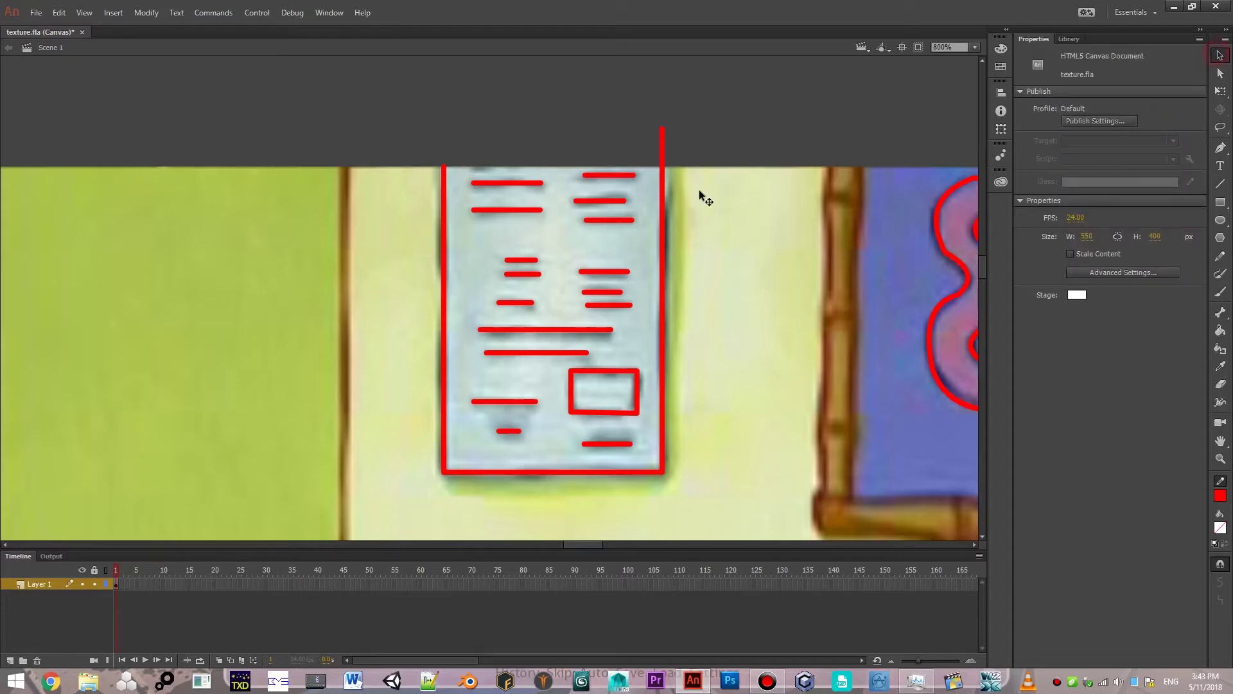
pyautogui.click(663, 145)
pyautogui.press('Delete')
pyautogui.click(625, 222)
pyautogui.moveTo(670, 279); pyautogui.dragTo(344, 184)
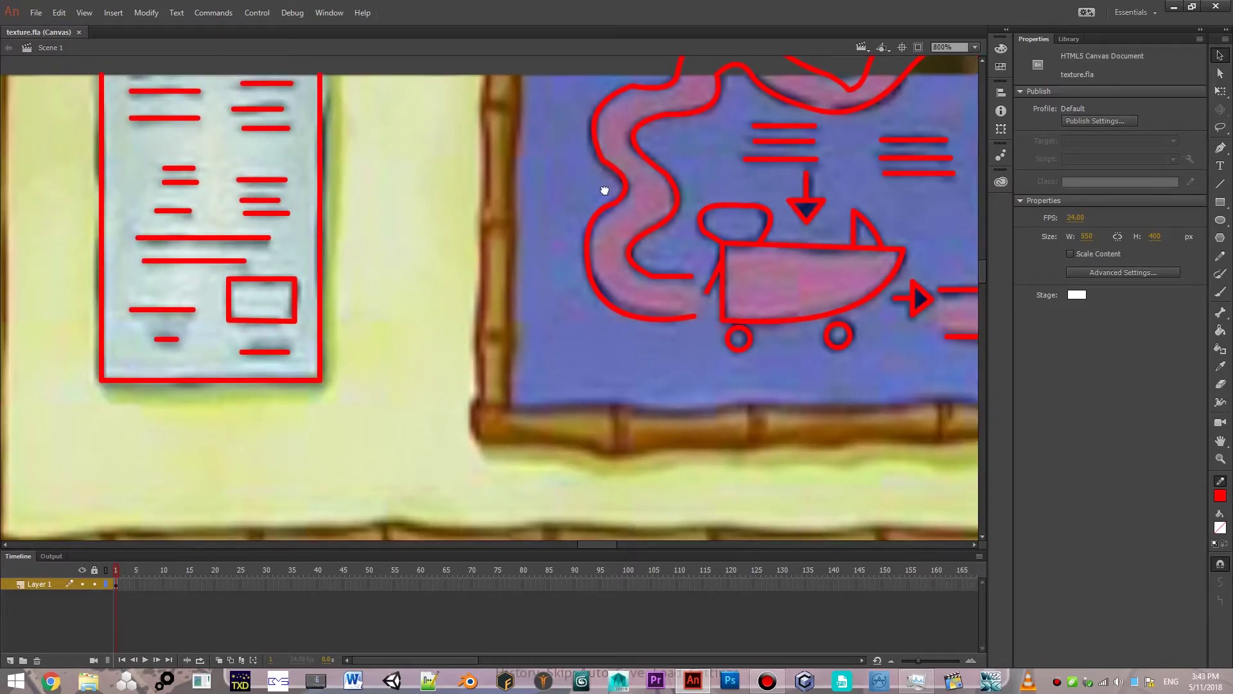
# Trace red lines along the map poster's left, top and bottom edges, then straighten its right edge.
pyautogui.moveTo(604, 190); pyautogui.dragTo(379, 218)
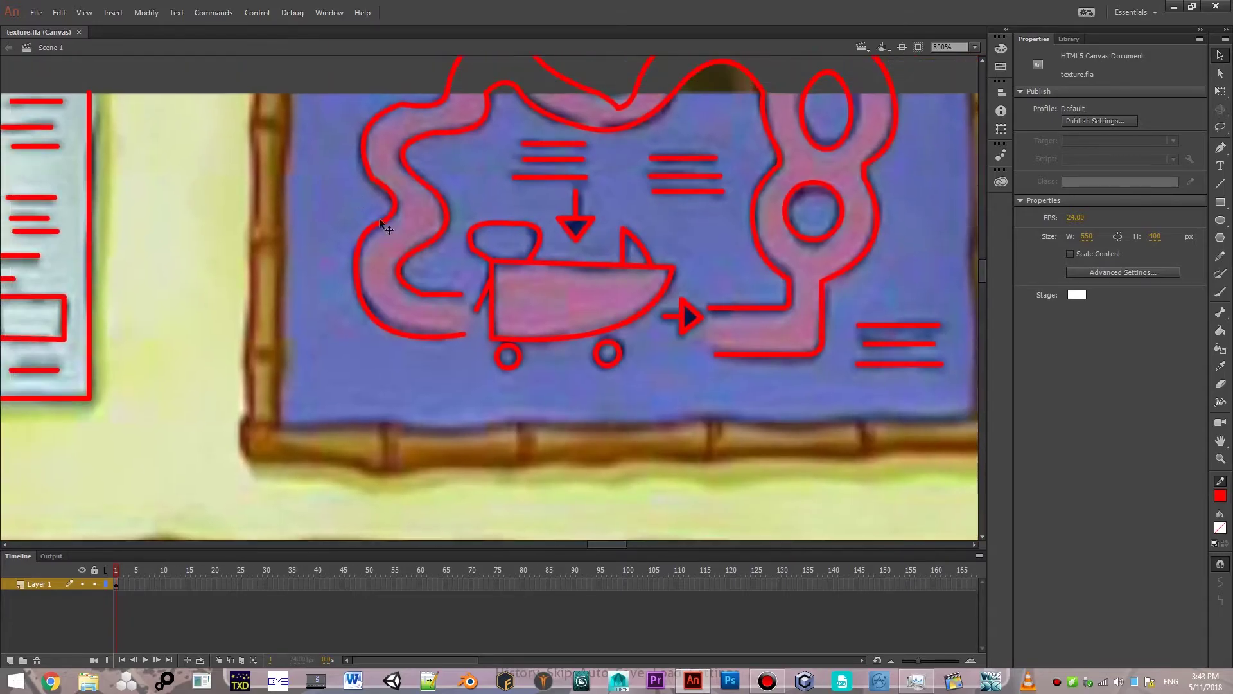
pyautogui.click(1220, 183)
pyautogui.moveTo(449, 223); pyautogui.dragTo(327, 287)
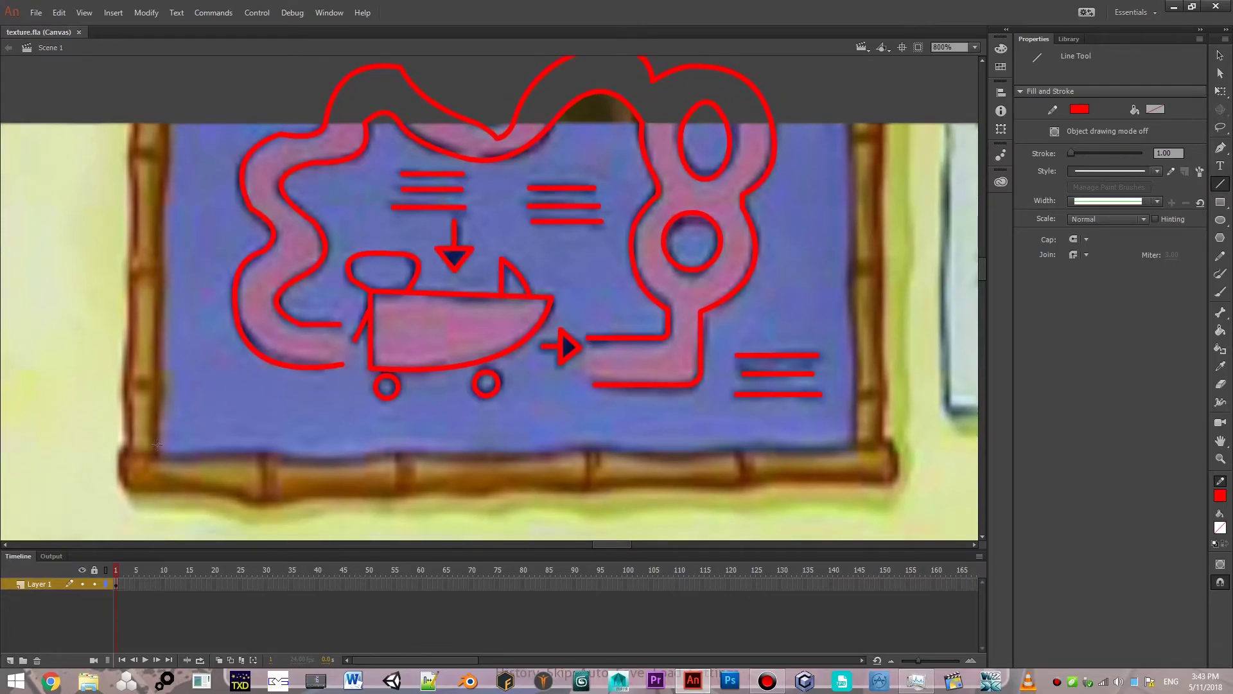
pyautogui.moveTo(162, 453); pyautogui.dragTo(168, 64)
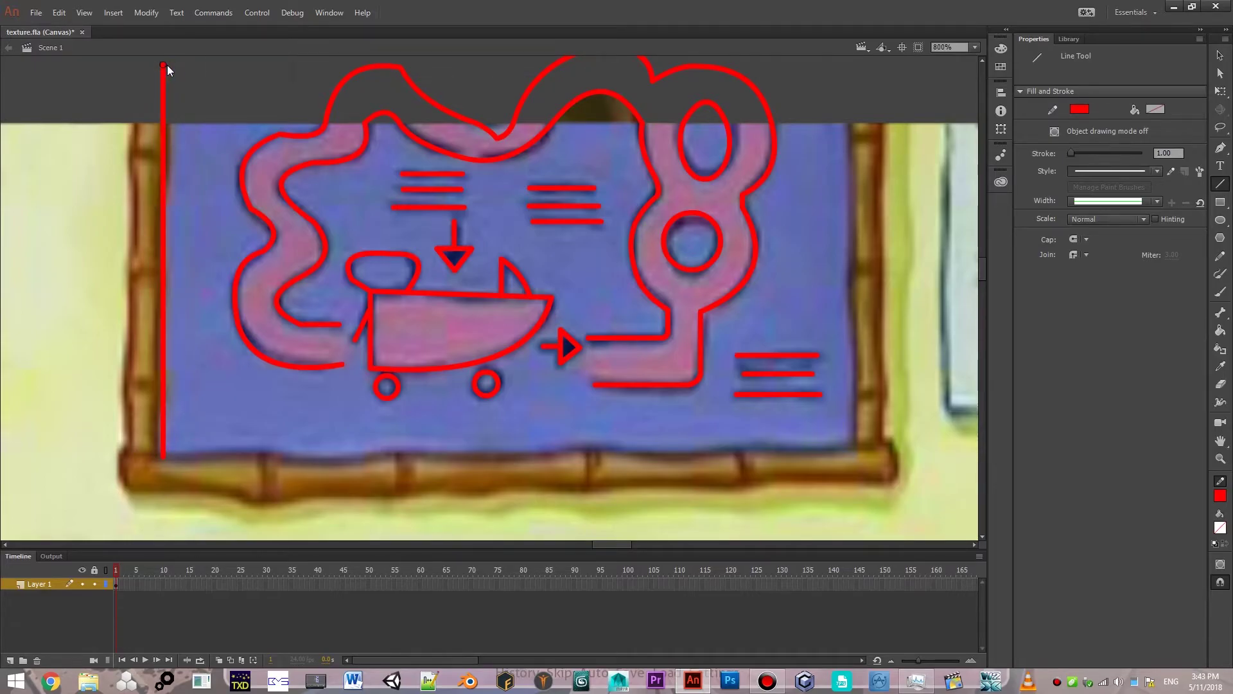
pyautogui.moveTo(170, 72)
pyautogui.mouseDown()
pyautogui.moveTo(201, 203)
pyautogui.moveTo(194, 130)
pyautogui.mouseUp()
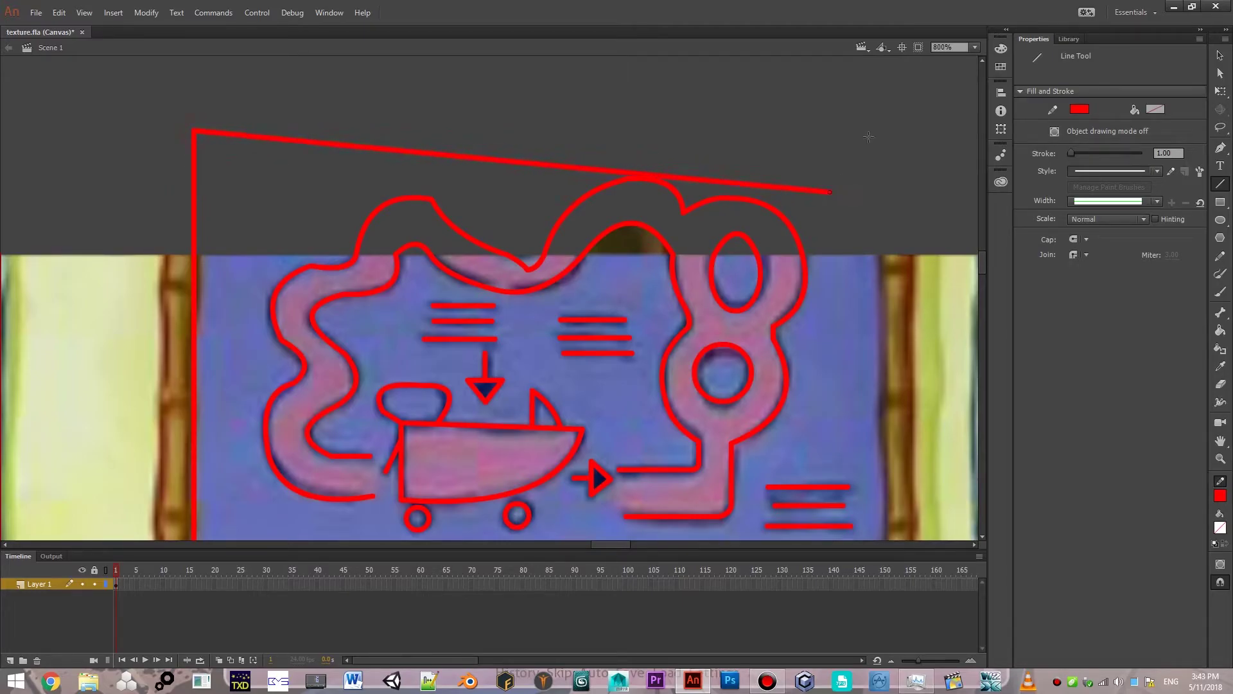
pyautogui.moveTo(763, 179); pyautogui.dragTo(877, 130)
pyautogui.scroll(-5, 254, 314)
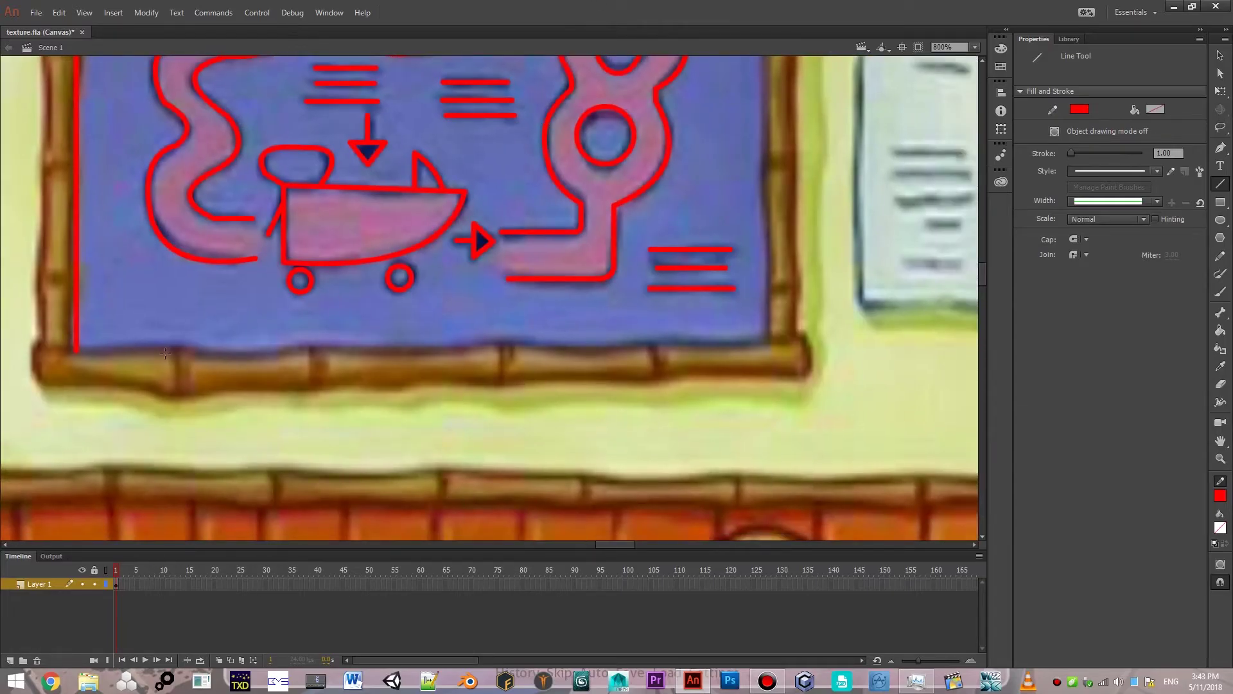
pyautogui.moveTo(78, 350)
pyautogui.mouseDown()
pyautogui.moveTo(765, 338)
pyautogui.moveTo(765, 348)
pyautogui.mouseUp()
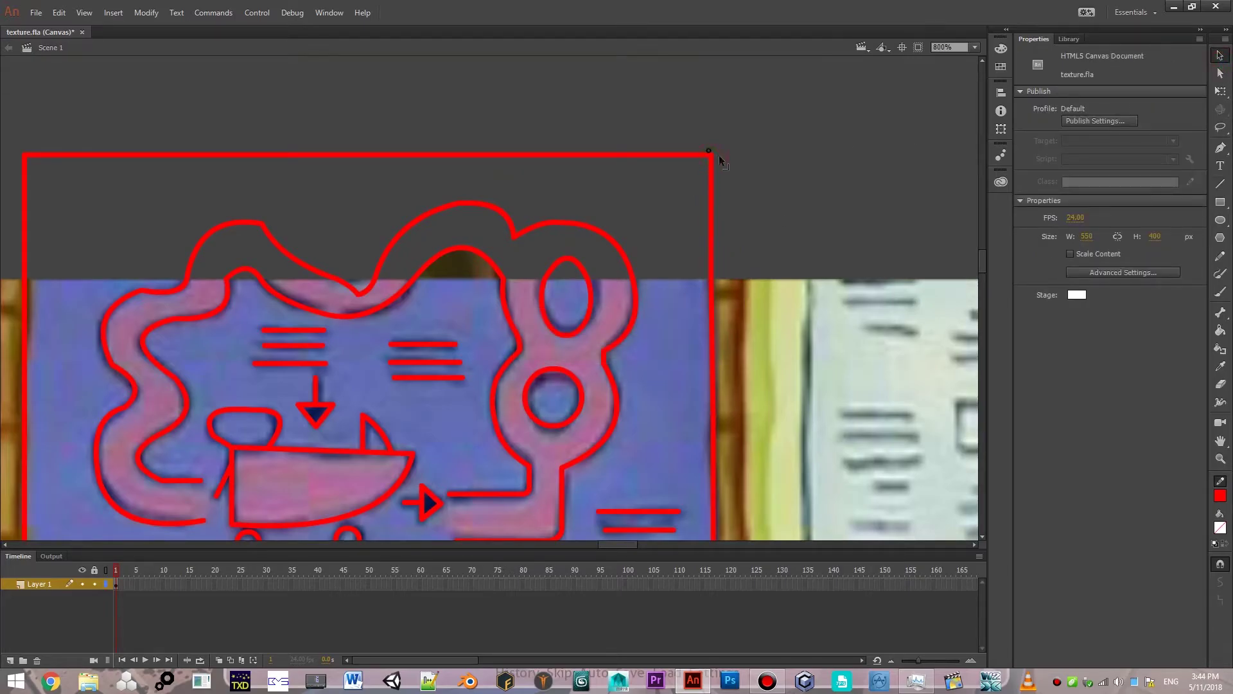
pyautogui.moveTo(717, 156); pyautogui.dragTo(711, 155)
pyautogui.scroll(-5, 498, 70)
pyautogui.hscroll(5, 498, 70)
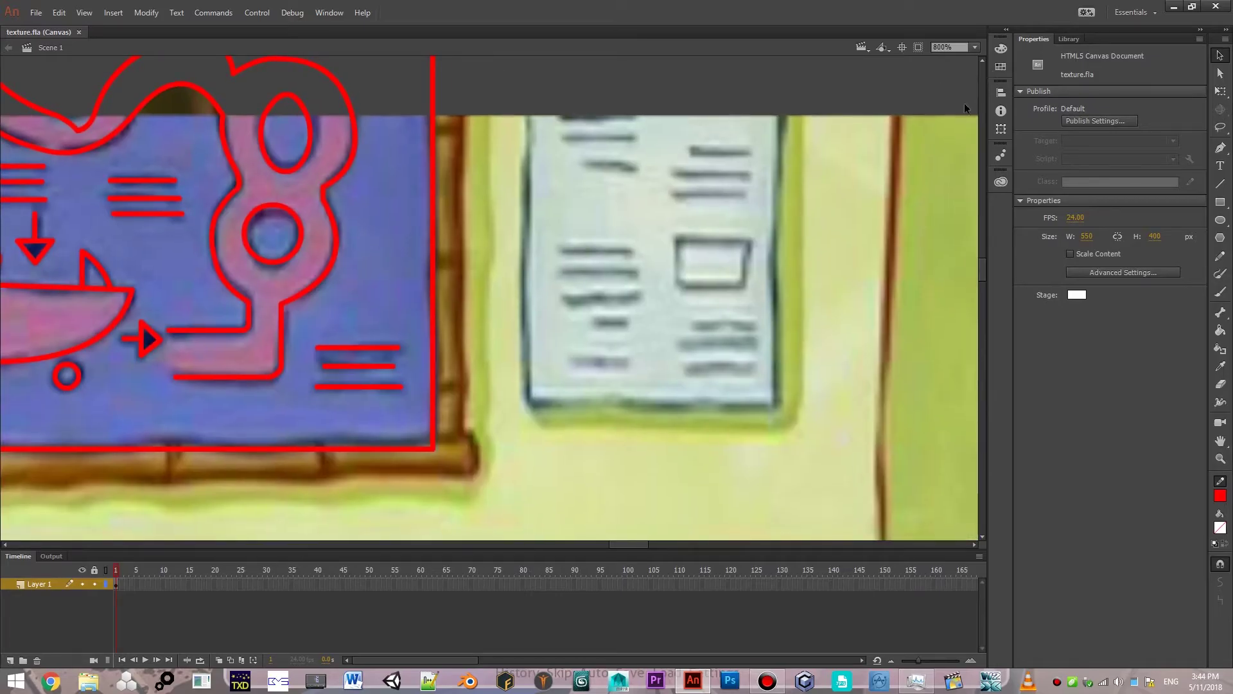
pyautogui.hscroll(-3, 876, 157)
pyautogui.hscroll(-3, 646, 165)
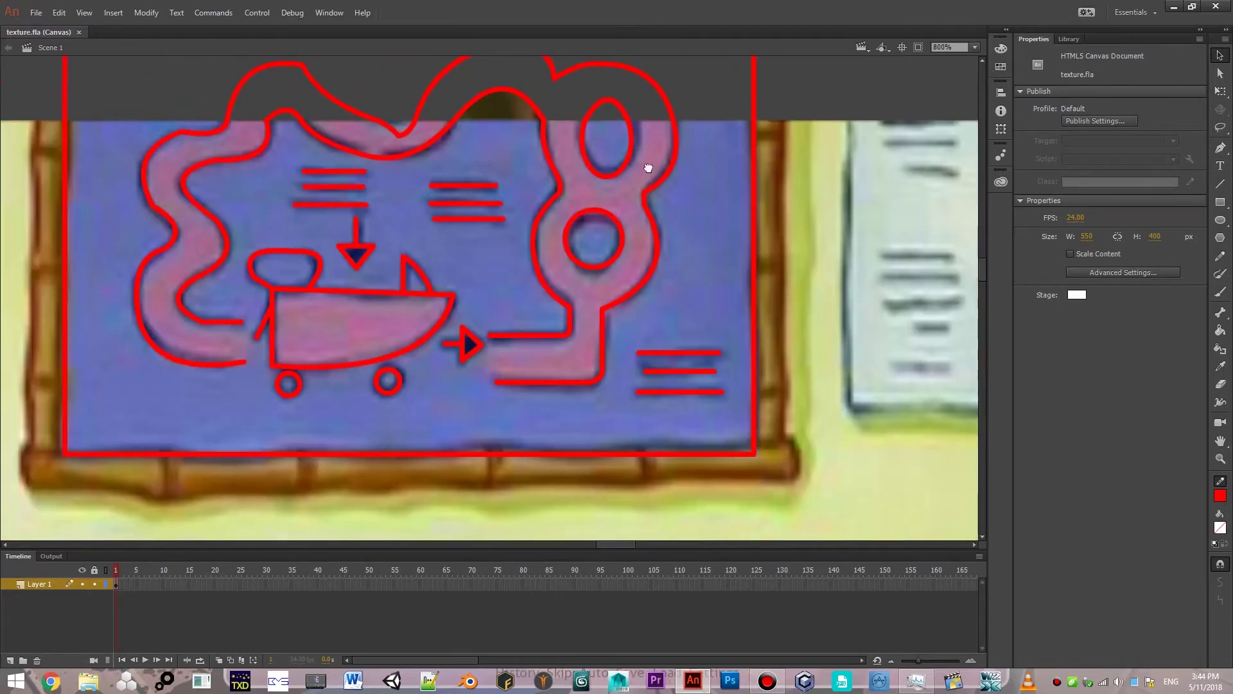
pyautogui.hscroll(-10, 959, 124)
pyautogui.scroll(-1, 958, 124)
pyautogui.hscroll(6, 97, 160)
pyautogui.hscroll(2, 93, 159)
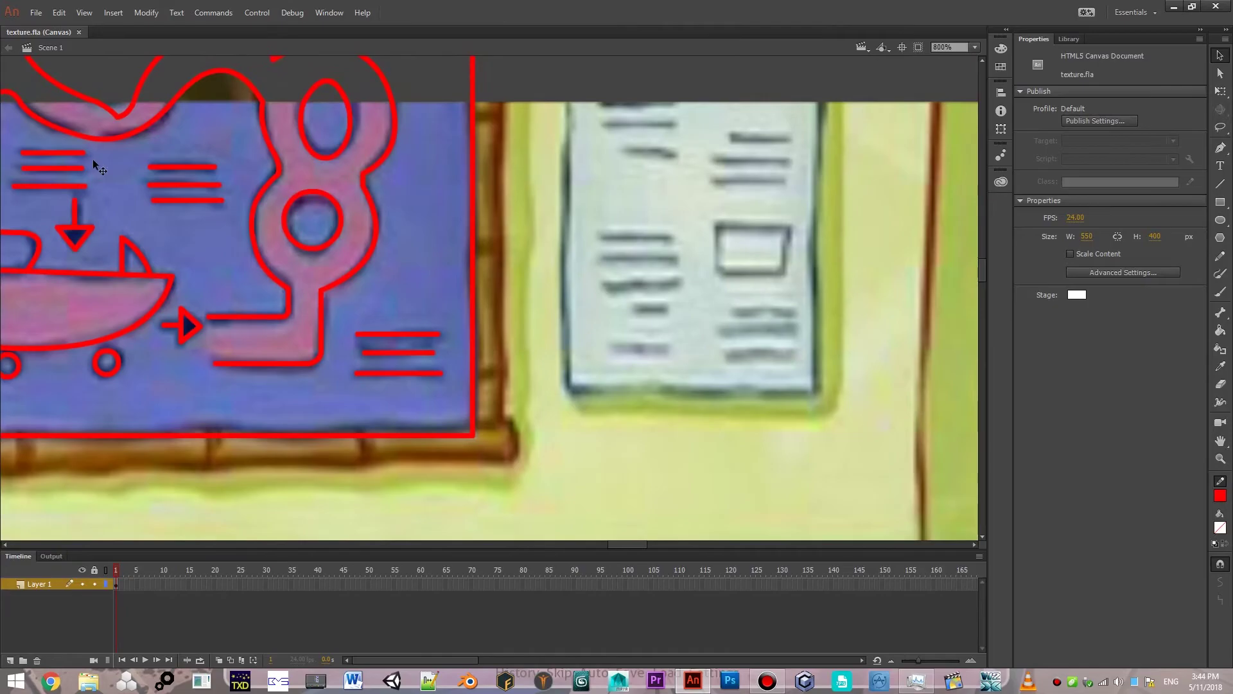
pyautogui.hscroll(2, 871, 210)
pyautogui.scroll(1, 797, 254)
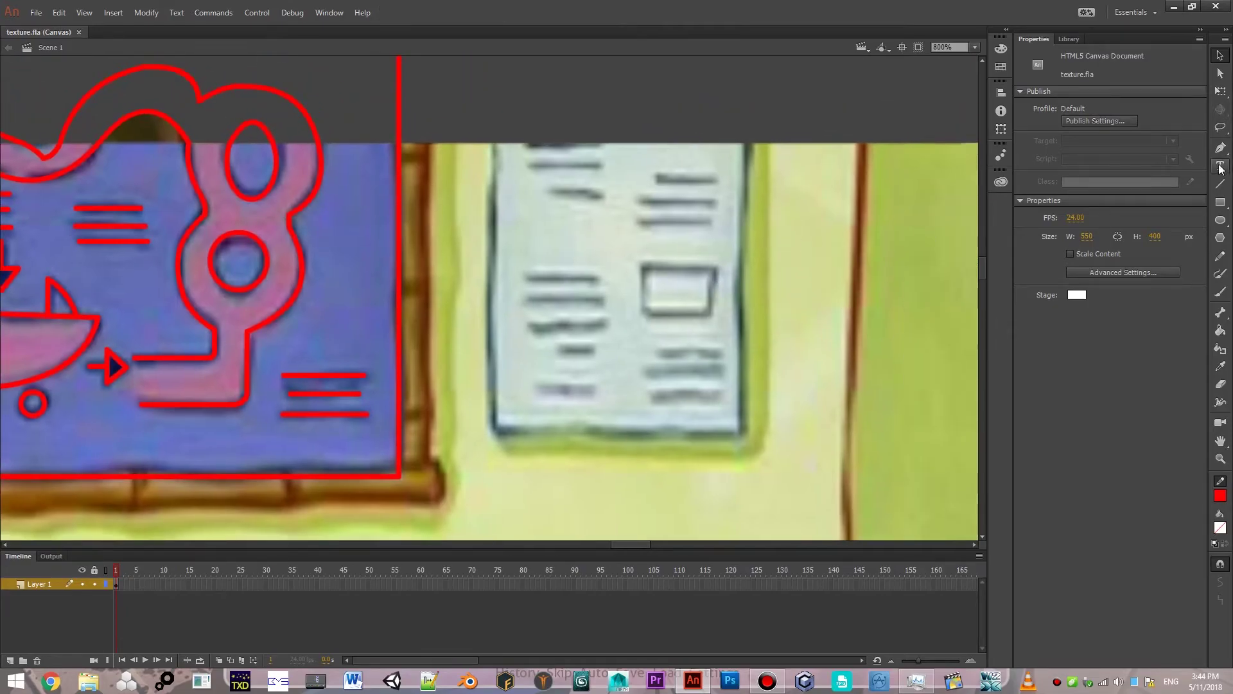
# Trace the second paper's top edge, top text line and right-column lines in red.
pyautogui.press('n')
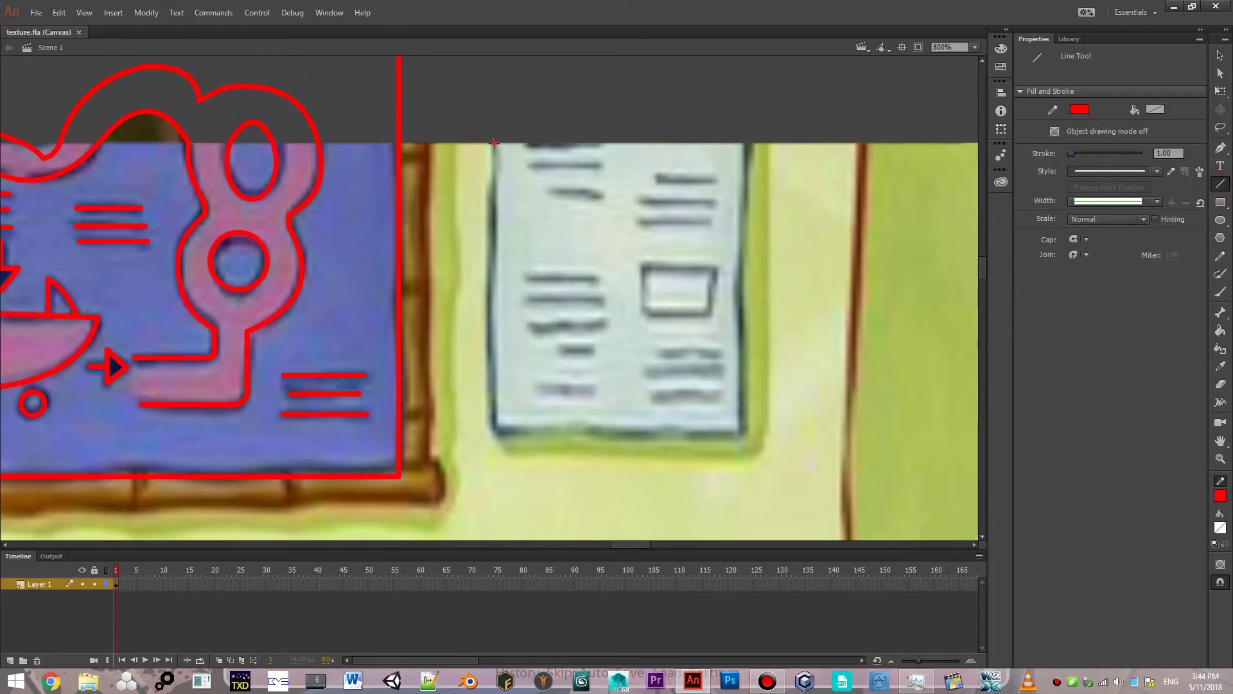
pyautogui.moveTo(495, 143)
pyautogui.mouseDown()
pyautogui.moveTo(495, 434)
pyautogui.moveTo(742, 431)
pyautogui.moveTo(742, 132)
pyautogui.mouseUp()
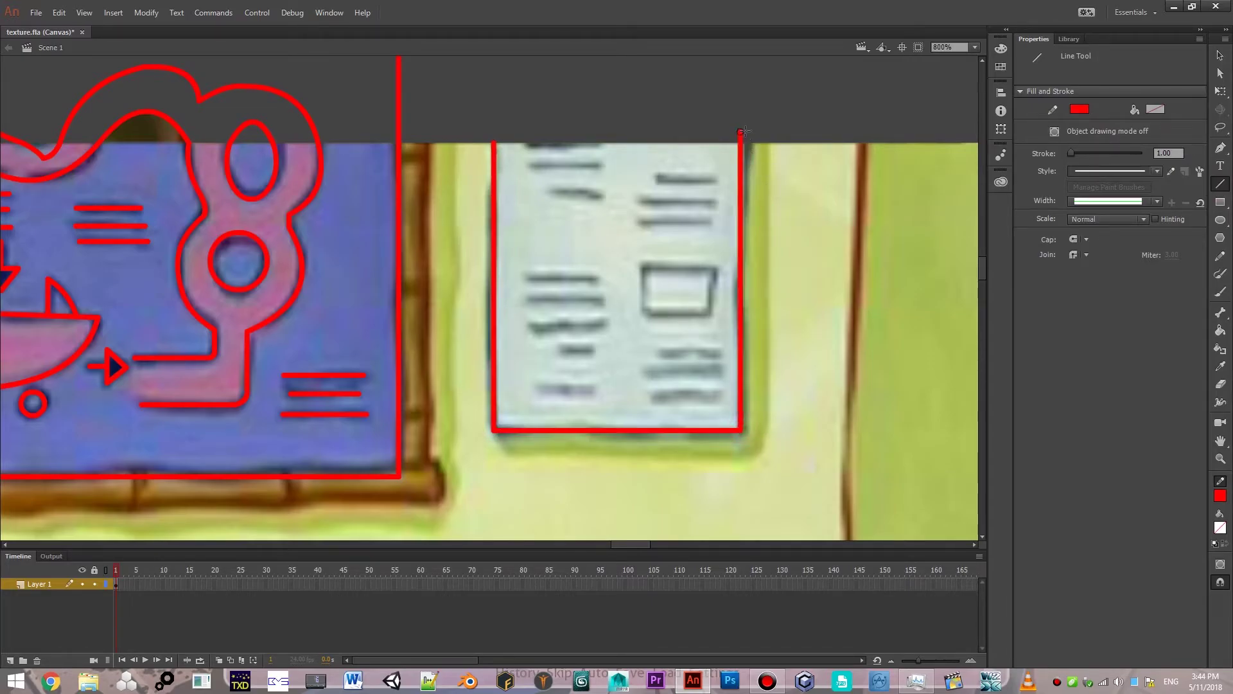
pyautogui.press('v')
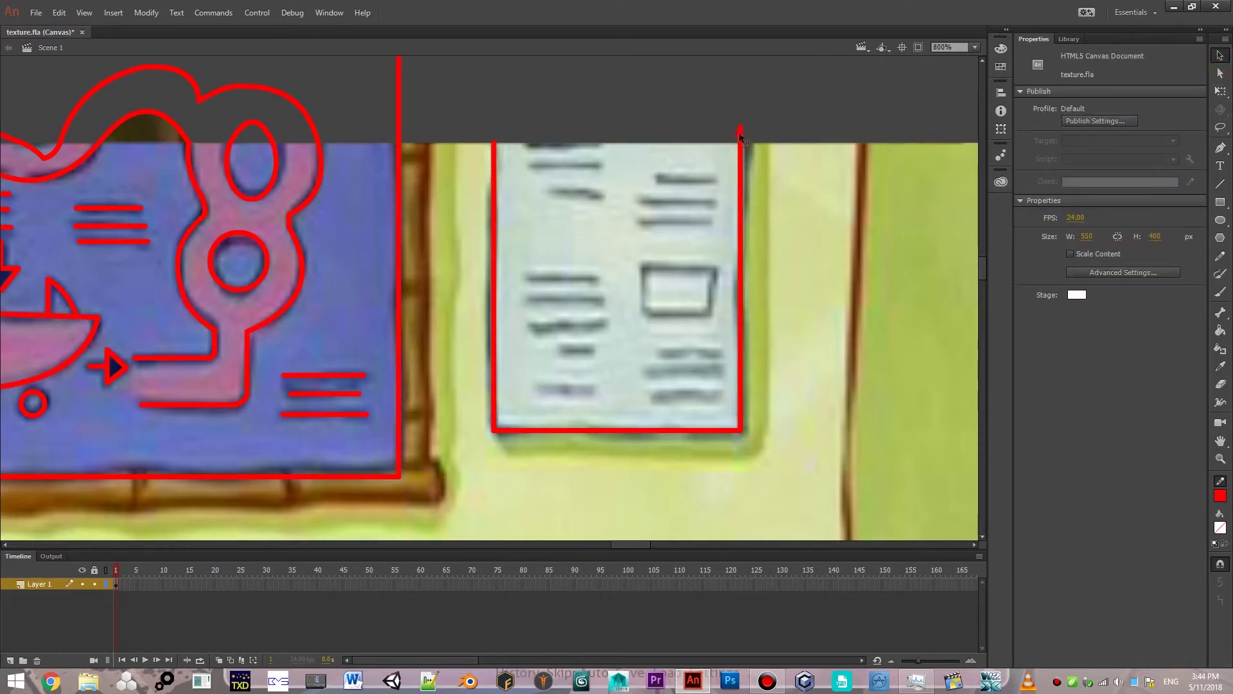
pyautogui.click(740, 135)
pyautogui.click(1220, 183)
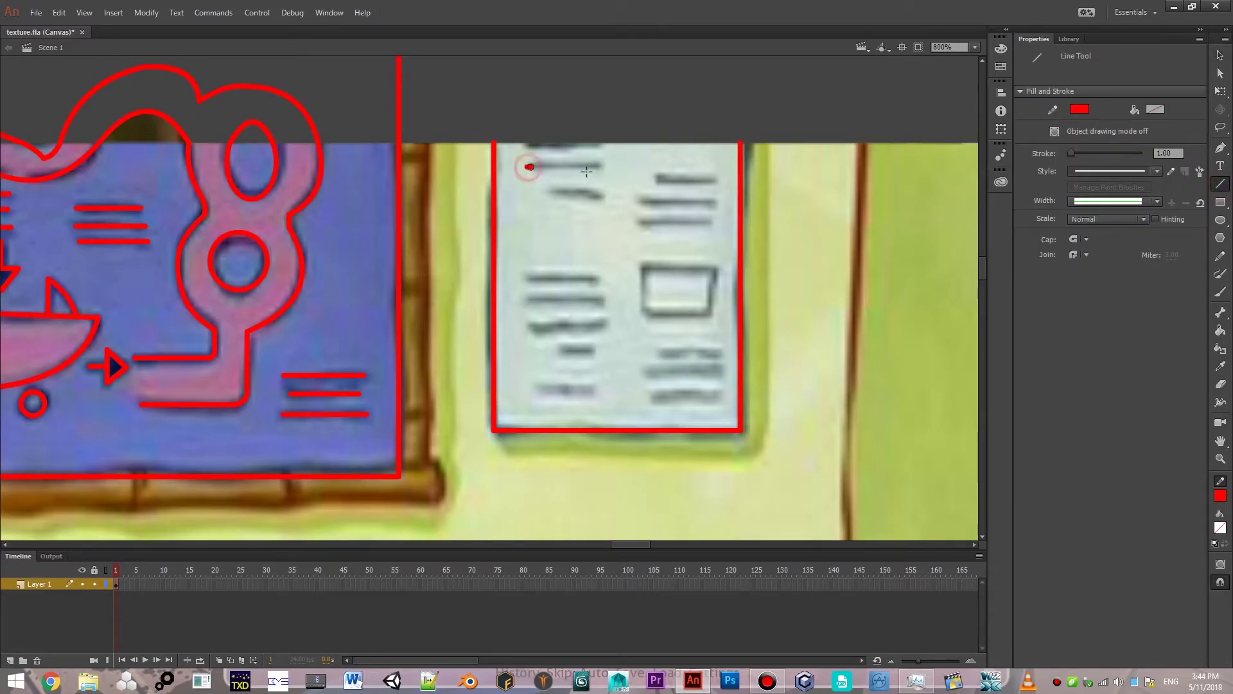
pyautogui.moveTo(527, 166)
pyautogui.mouseDown()
pyautogui.moveTo(600, 167)
pyautogui.moveTo(598, 191)
pyautogui.moveTo(720, 177)
pyautogui.mouseUp()
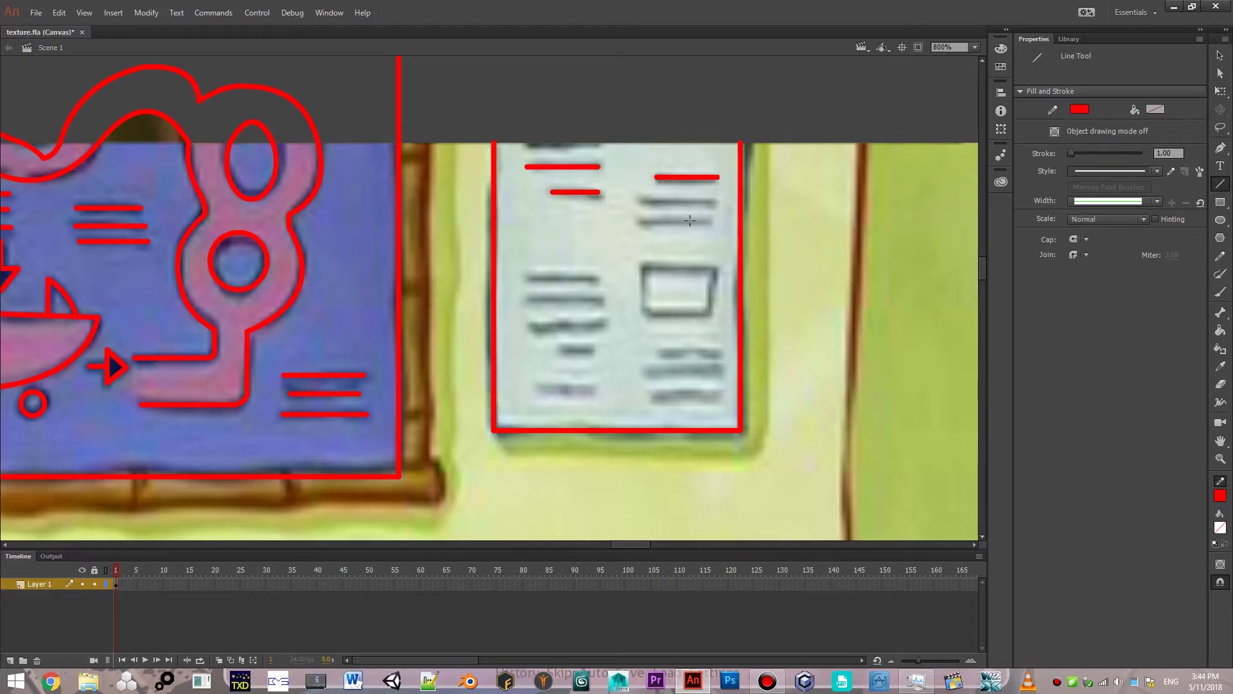
pyautogui.moveTo(641, 201); pyautogui.dragTo(712, 201)
pyautogui.moveTo(636, 224); pyautogui.dragTo(712, 223)
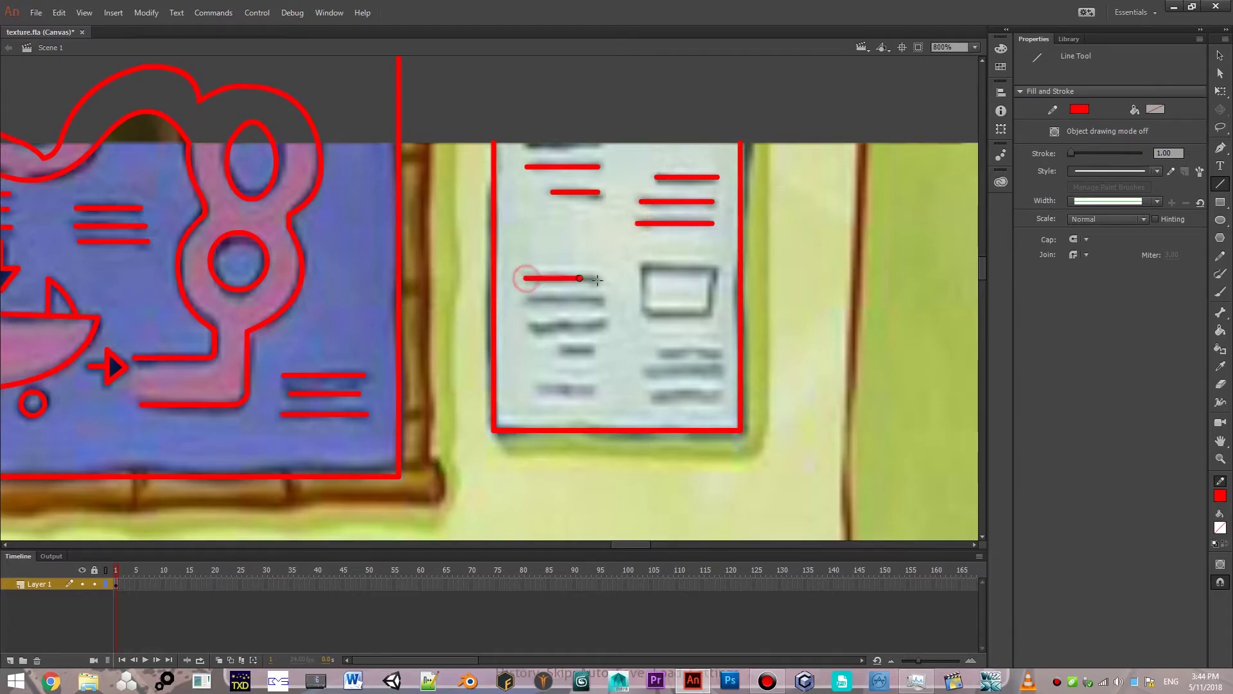
# Trace the left-column and lower text lines in red, plus a line below the grey box.
pyautogui.moveTo(526, 278); pyautogui.dragTo(599, 277)
pyautogui.moveTo(528, 300); pyautogui.dragTo(598, 299)
pyautogui.moveTo(530, 325)
pyautogui.mouseDown()
pyautogui.moveTo(605, 324)
pyautogui.moveTo(590, 348)
pyautogui.mouseUp()
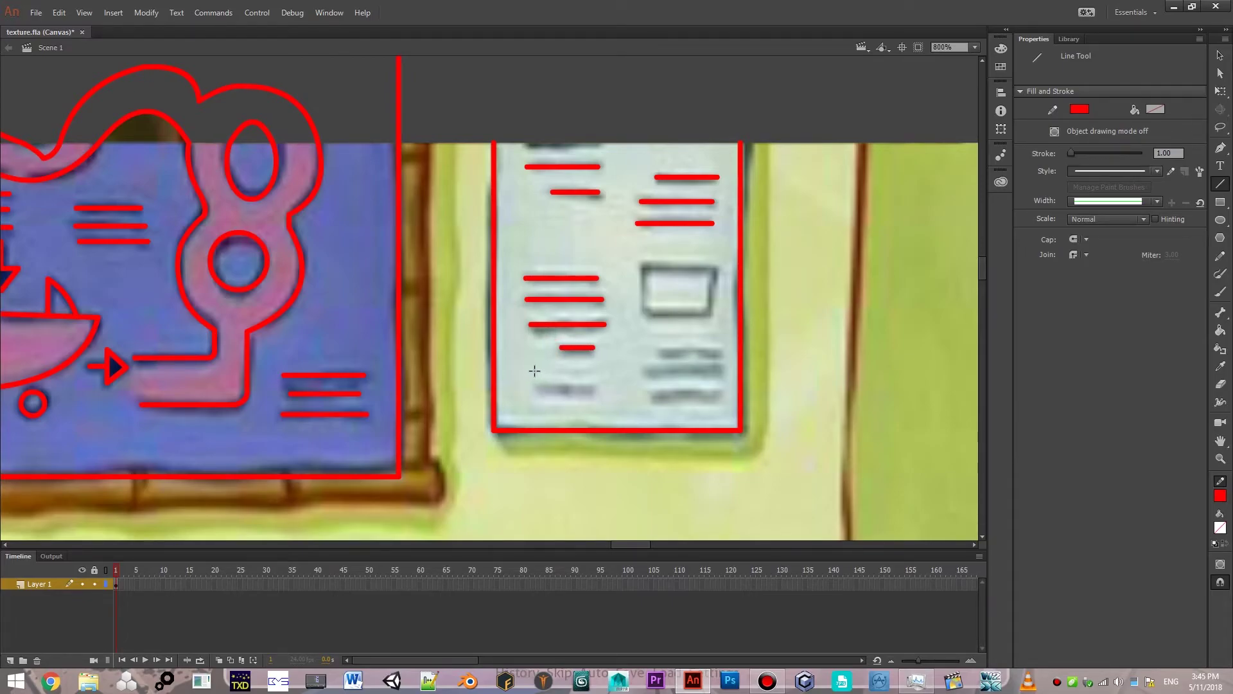
pyautogui.moveTo(532, 370)
pyautogui.mouseDown()
pyautogui.moveTo(591, 370)
pyautogui.moveTo(596, 390)
pyautogui.mouseUp()
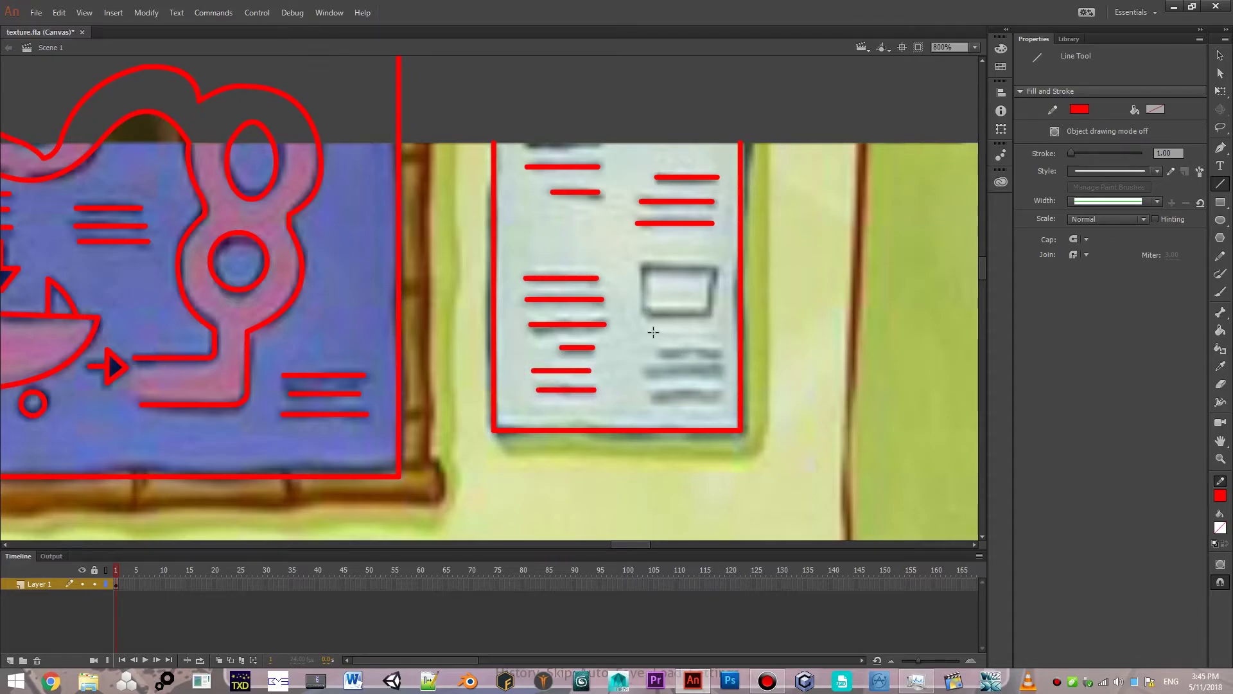
pyautogui.moveTo(652, 334)
pyautogui.mouseDown()
pyautogui.moveTo(723, 334)
pyautogui.moveTo(721, 354)
pyautogui.mouseUp()
pyautogui.moveTo(644, 369); pyautogui.dragTo(721, 370)
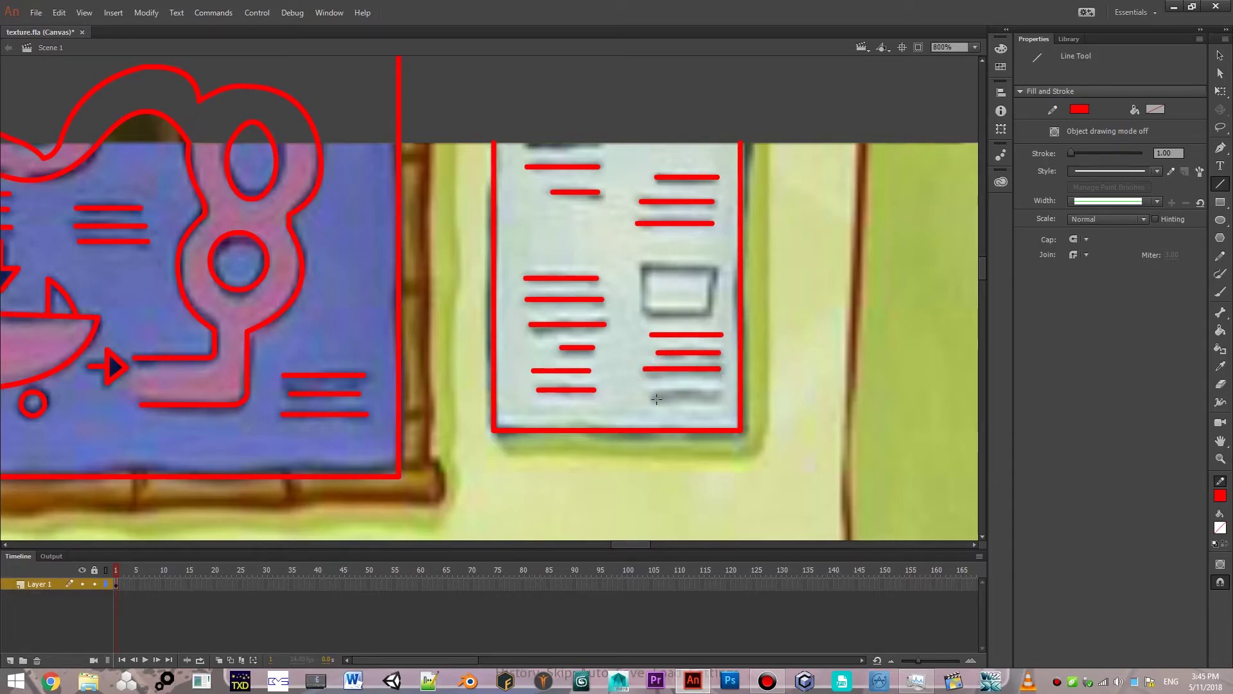
pyautogui.moveTo(651, 398); pyautogui.dragTo(714, 397)
pyautogui.moveTo(646, 310)
pyautogui.mouseDown()
pyautogui.moveTo(714, 310)
pyautogui.moveTo(712, 266)
pyautogui.moveTo(642, 265)
pyautogui.moveTo(641, 308)
pyautogui.mouseUp()
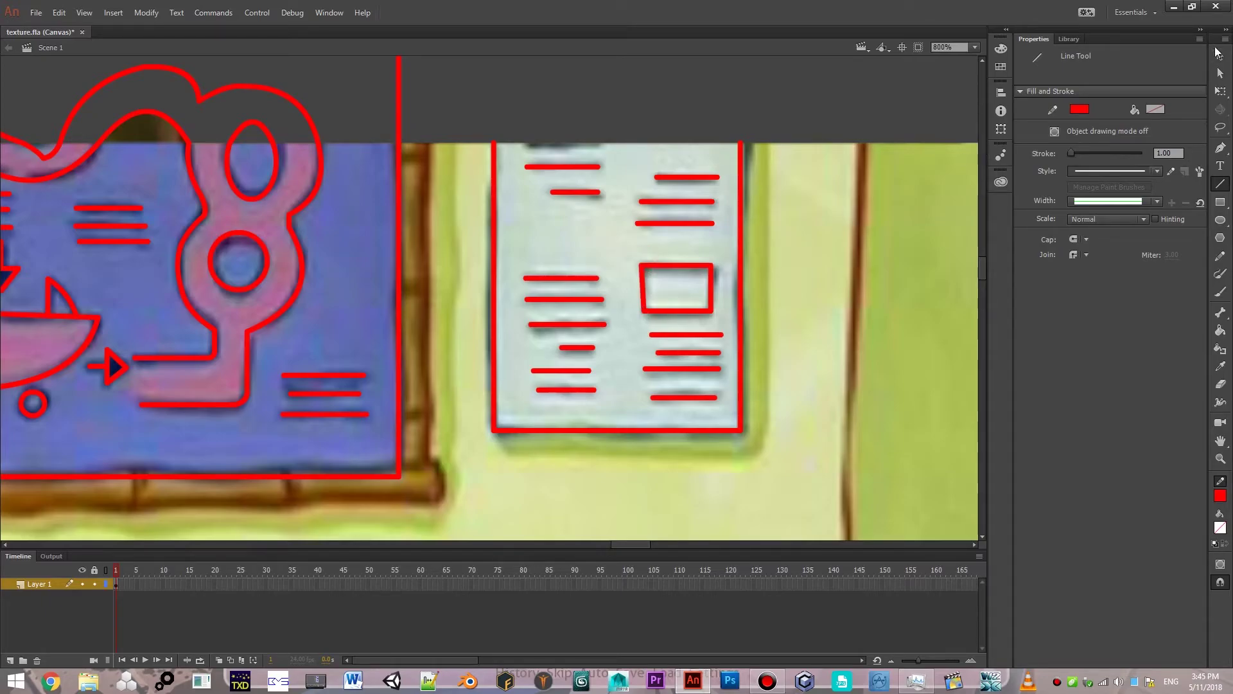
pyautogui.click(1220, 55)
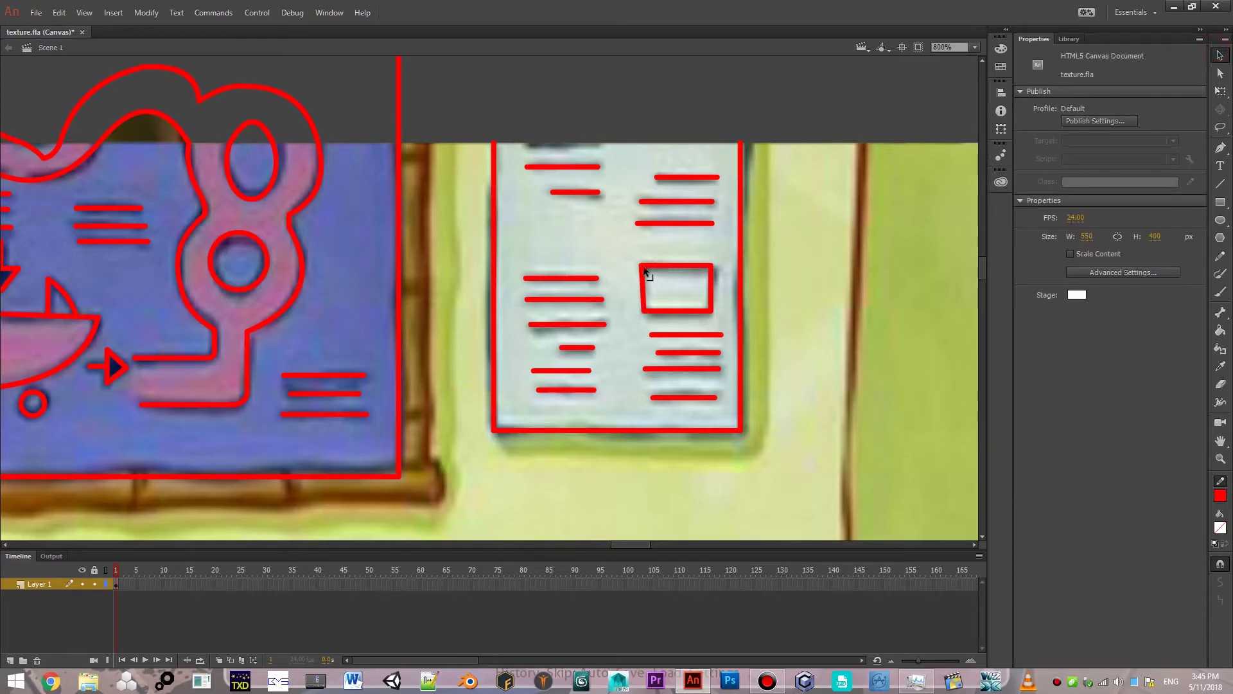
pyautogui.hscroll(3, 598, 213)
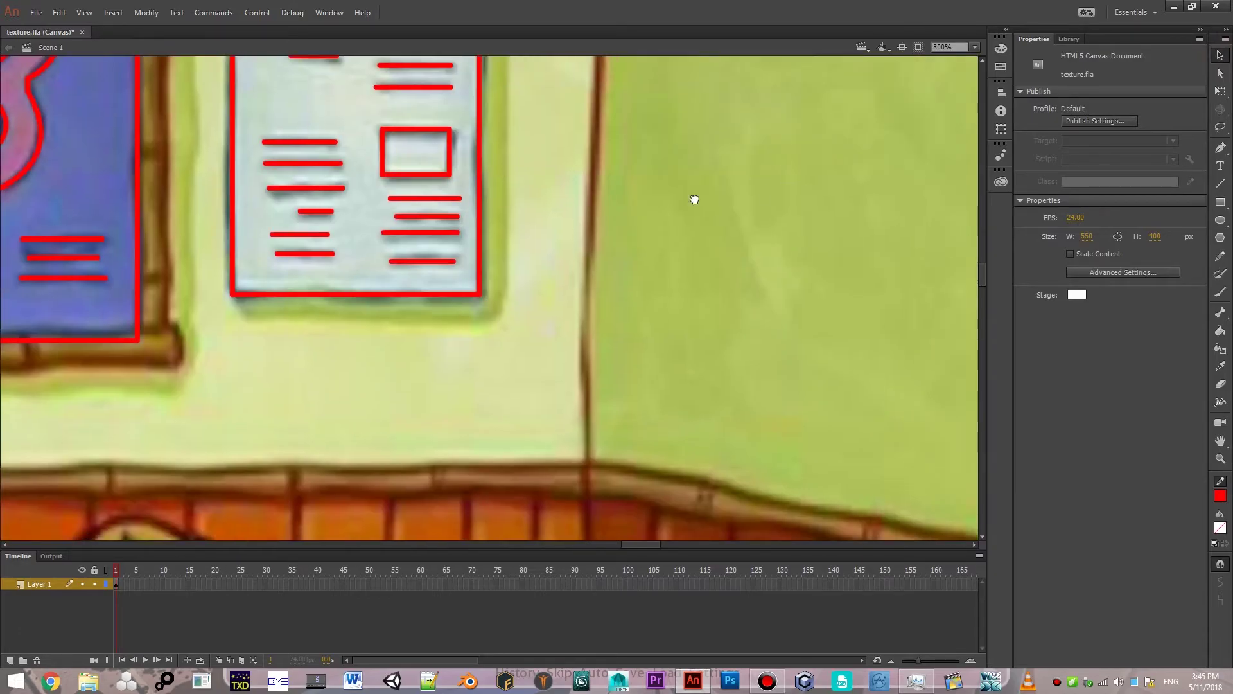
pyautogui.hscroll(3, 751, 231)
pyautogui.hscroll(3, 746, 248)
pyautogui.hscroll(3, 743, 225)
pyautogui.hscroll(3, 743, 224)
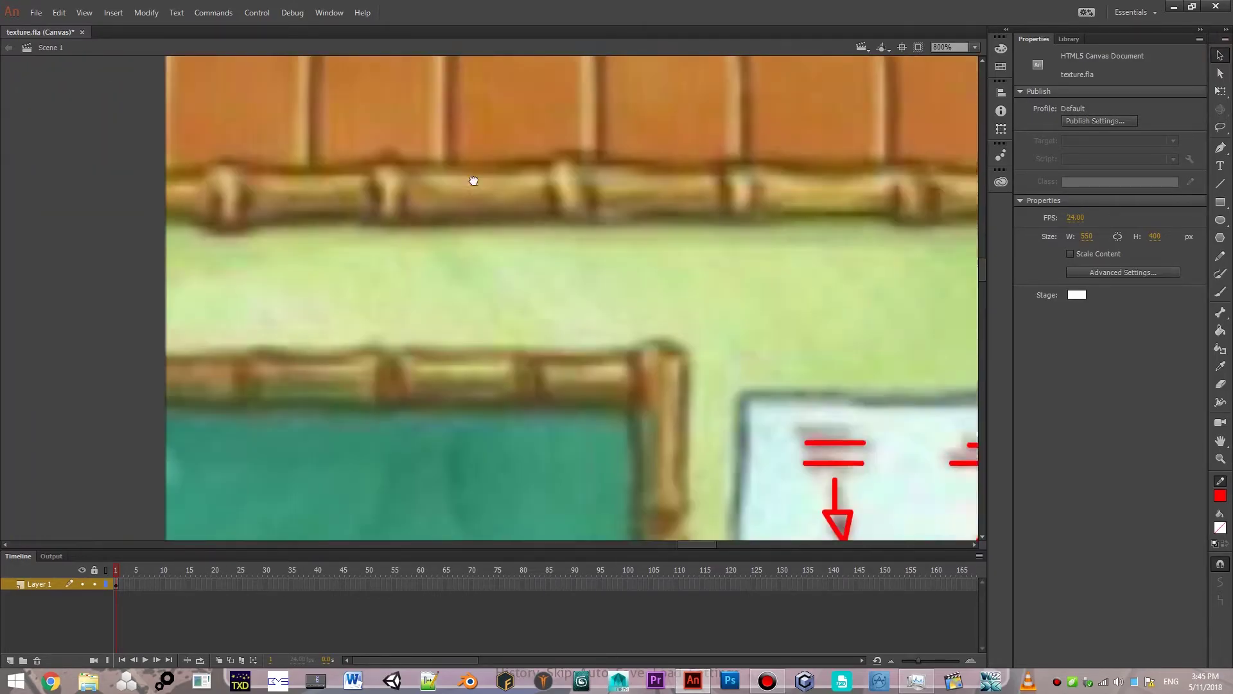
pyautogui.scroll(-3, 472, 182)
pyautogui.scroll(-2, 645, 176)
# Save, then draw red lines along the boat sign's top, left side and bottom, squaring the corner.
pyautogui.hotkey('ctrl', 's')
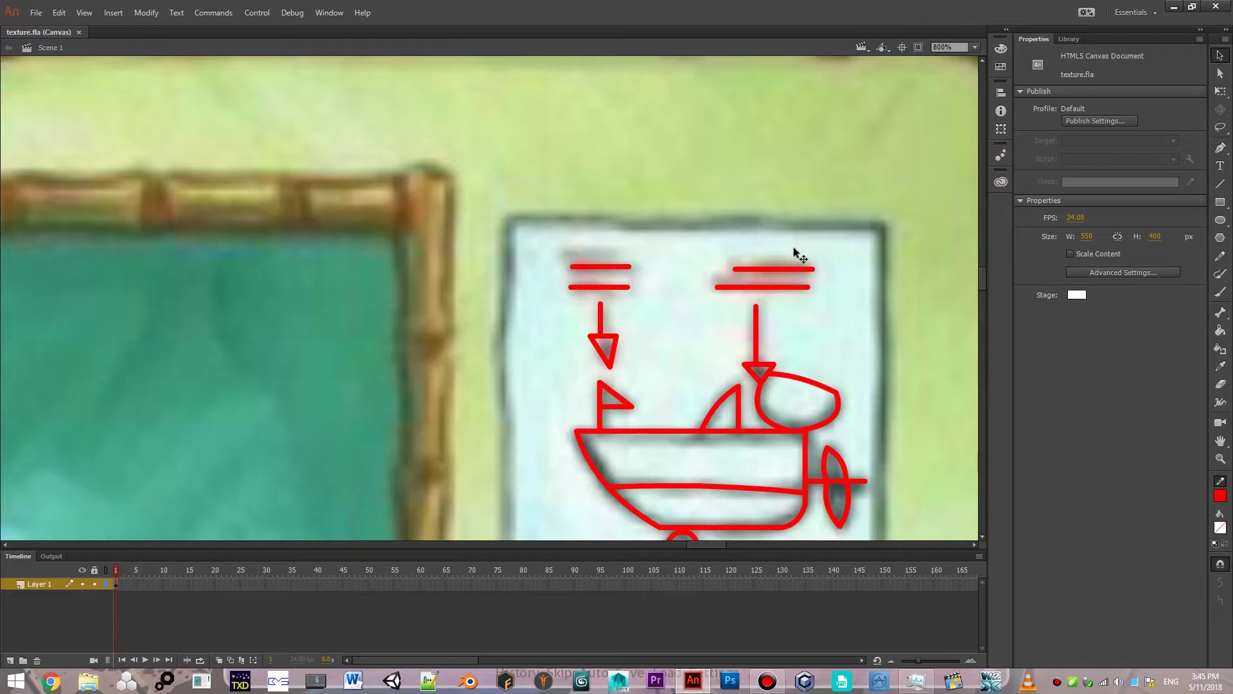
pyautogui.scroll(-3, 793, 247)
pyautogui.hscroll(2, 793, 248)
pyautogui.hscroll(1, 793, 248)
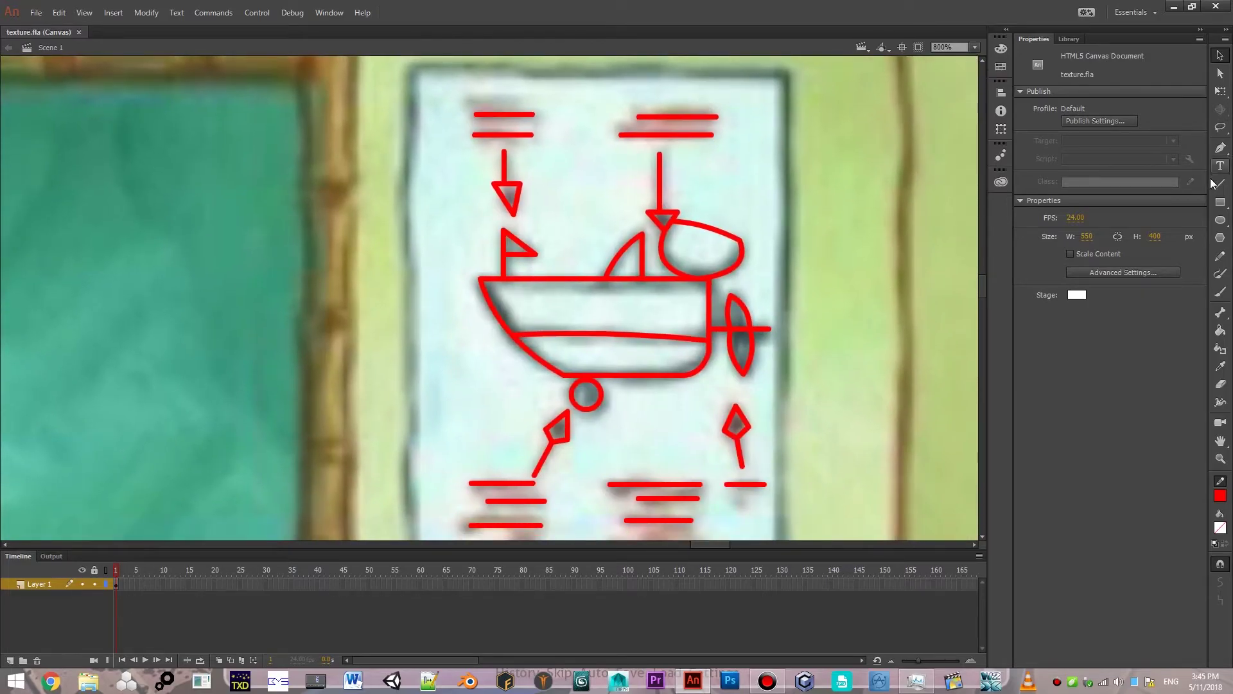
pyautogui.click(1221, 183)
pyautogui.scroll(1, 598, 202)
pyautogui.hscroll(1, 598, 202)
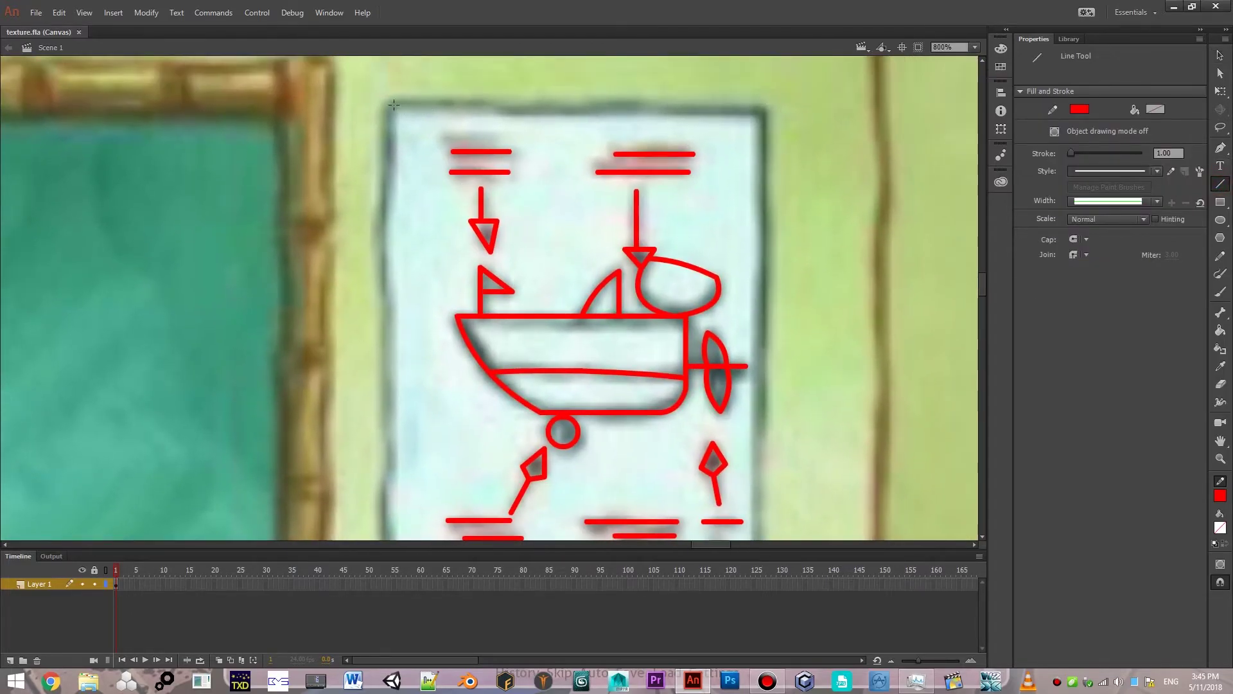
pyautogui.moveTo(384, 104)
pyautogui.mouseDown()
pyautogui.moveTo(767, 110)
pyautogui.moveTo(760, 452)
pyautogui.mouseUp()
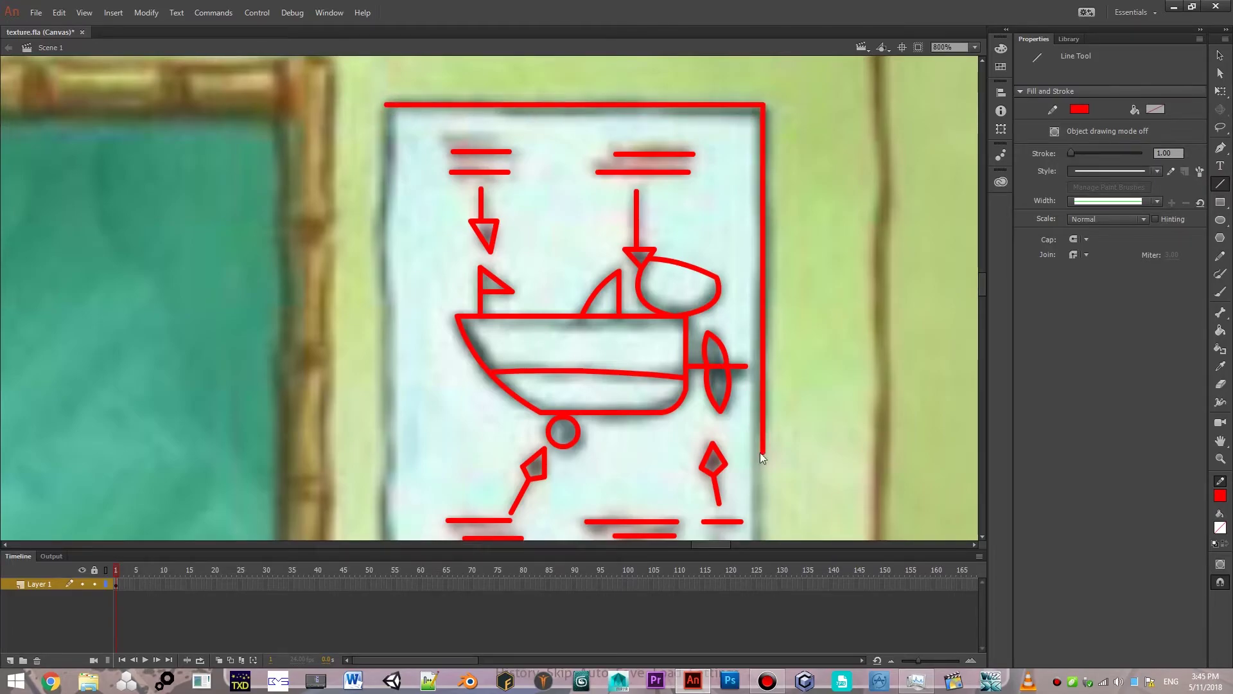
pyautogui.moveTo(385, 106); pyautogui.dragTo(402, 446)
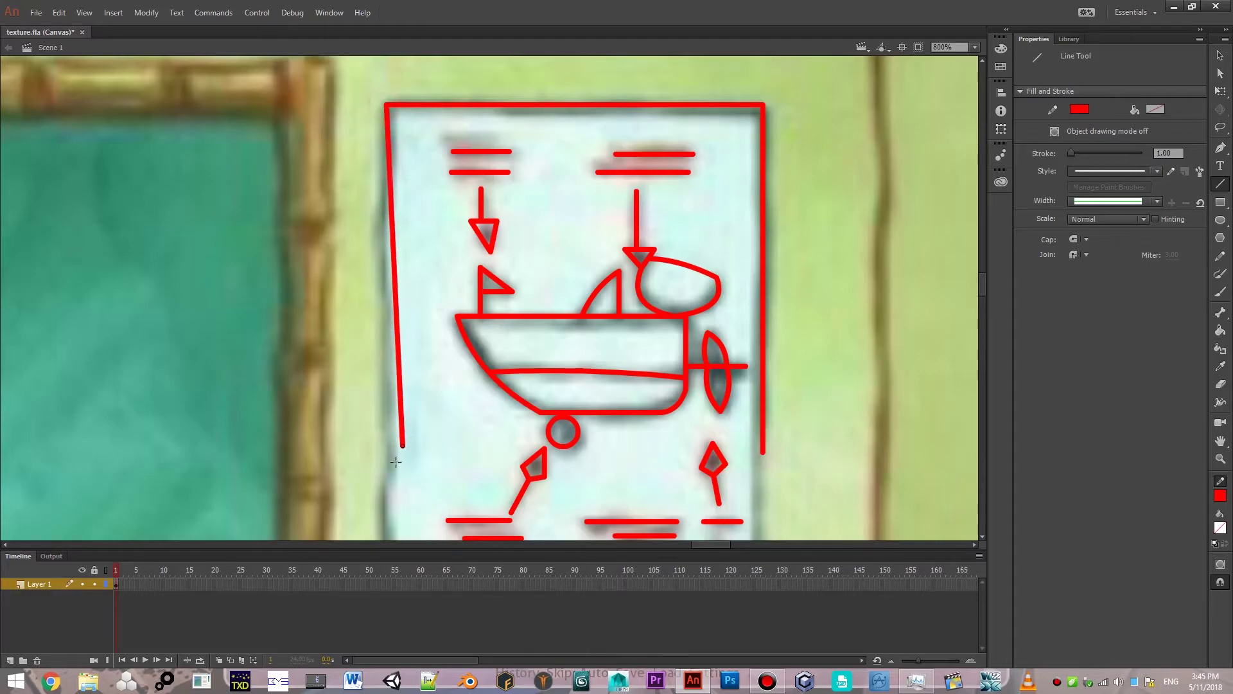
pyautogui.moveTo(383, 489); pyautogui.dragTo(387, 510)
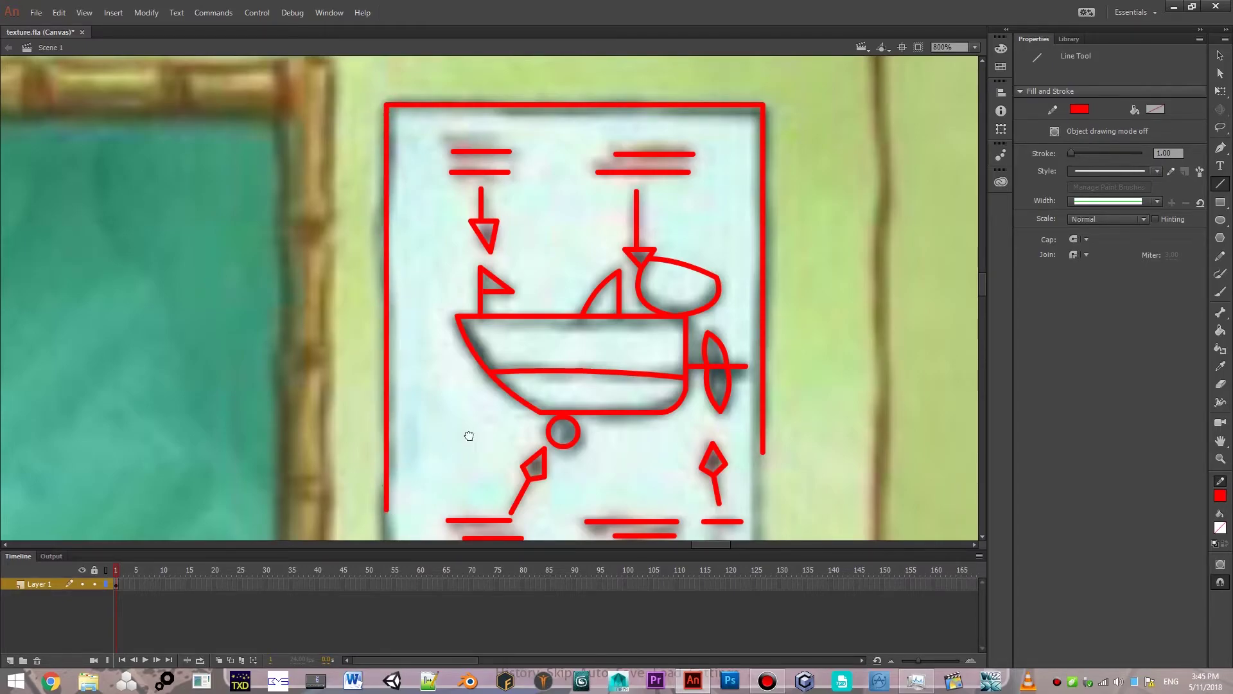
pyautogui.scroll(-5, 468, 436)
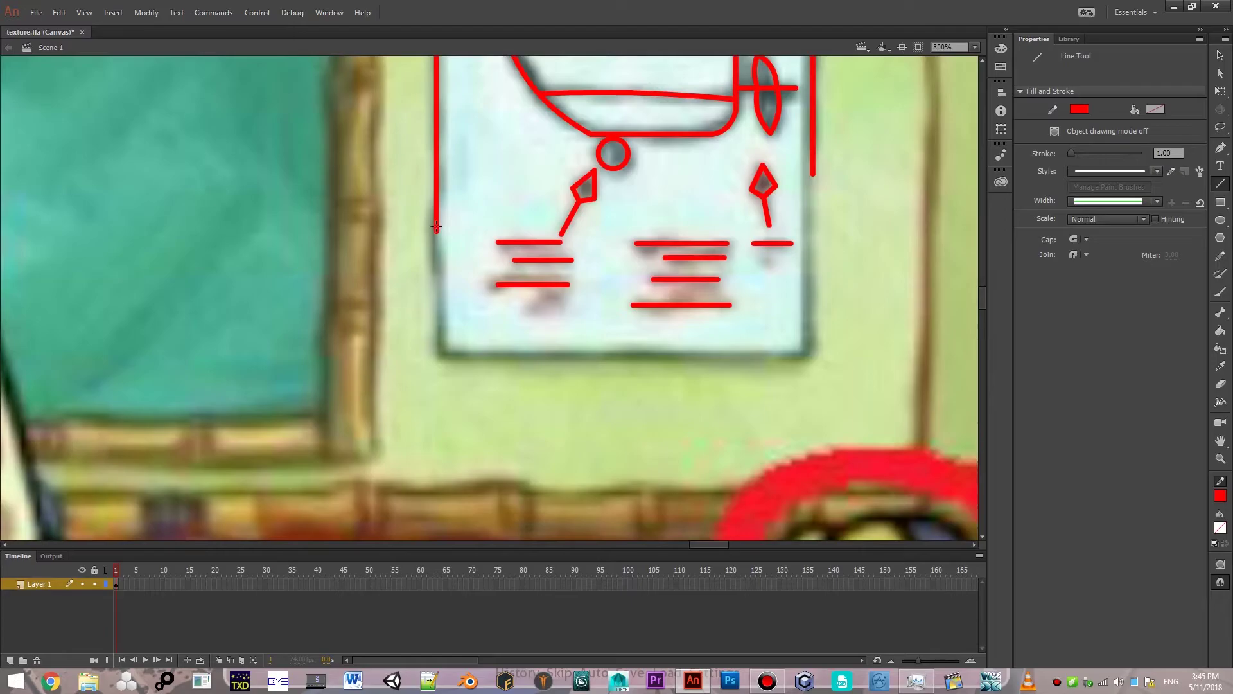
pyautogui.moveTo(436, 227)
pyautogui.mouseDown()
pyautogui.moveTo(436, 355)
pyautogui.moveTo(809, 357)
pyautogui.moveTo(812, 177)
pyautogui.mouseUp()
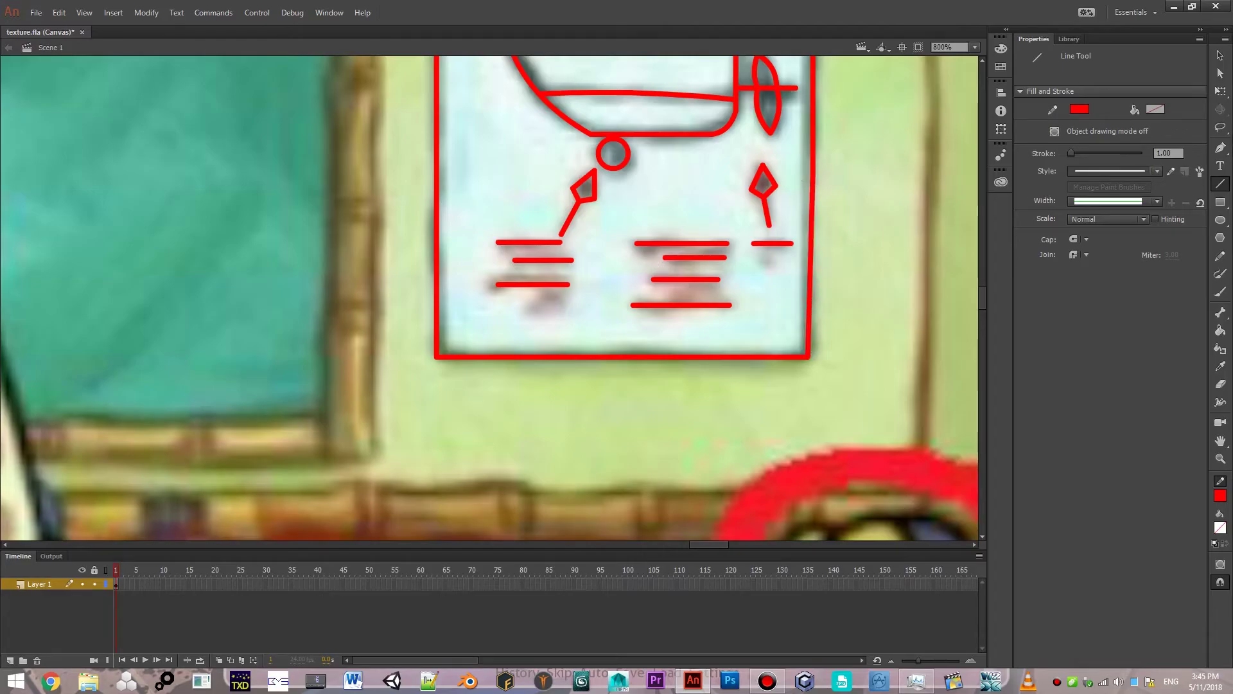
pyautogui.press('v')
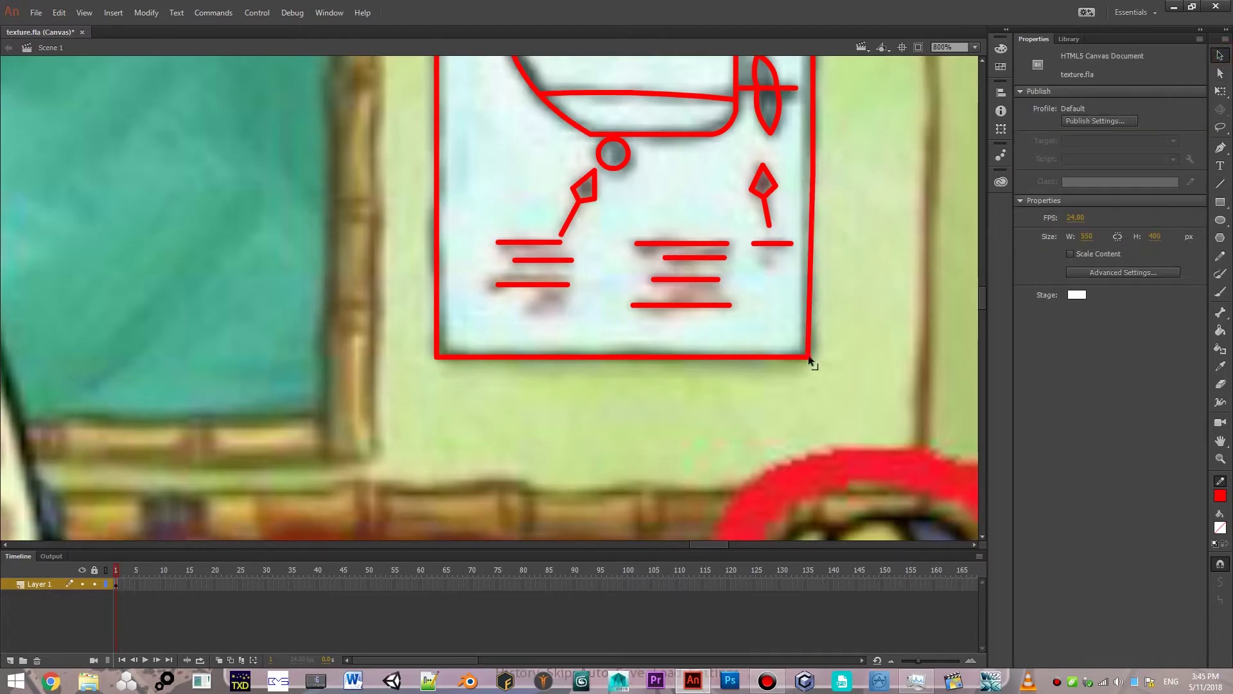
pyautogui.moveTo(809, 357); pyautogui.dragTo(815, 356)
# At 100% zoom, select everything, then deselect the background pictures and the sign's white backing.
pyautogui.click(974, 47)
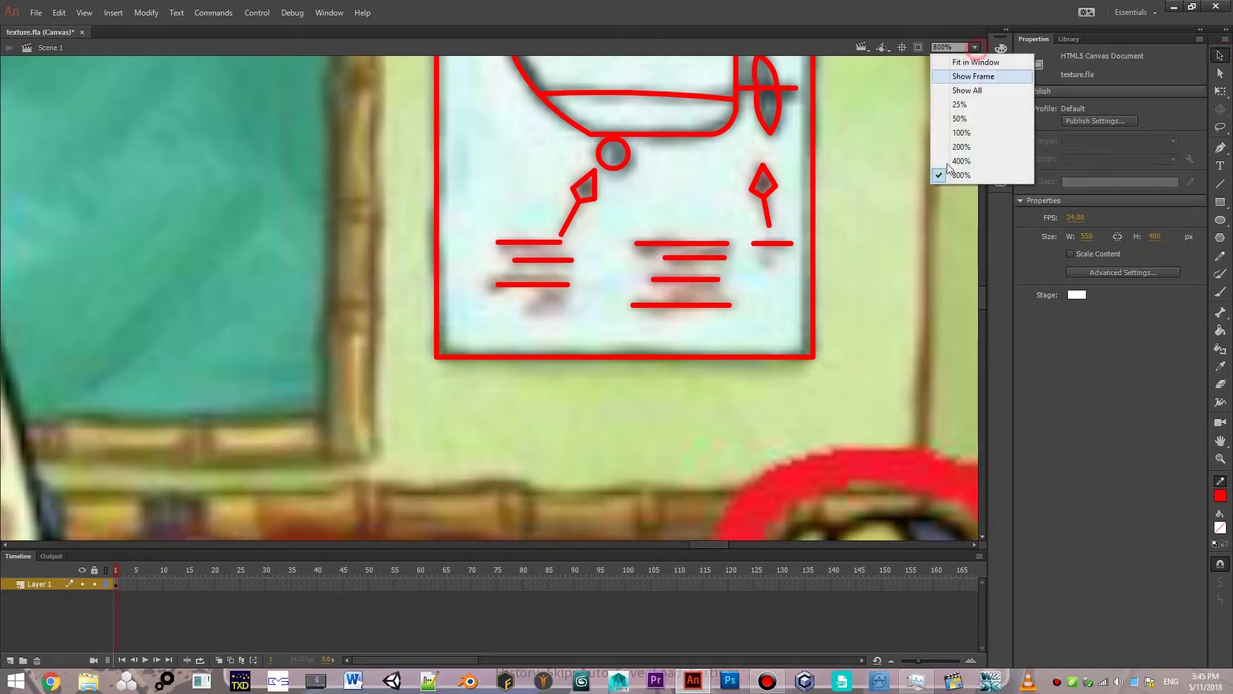
pyautogui.click(953, 138)
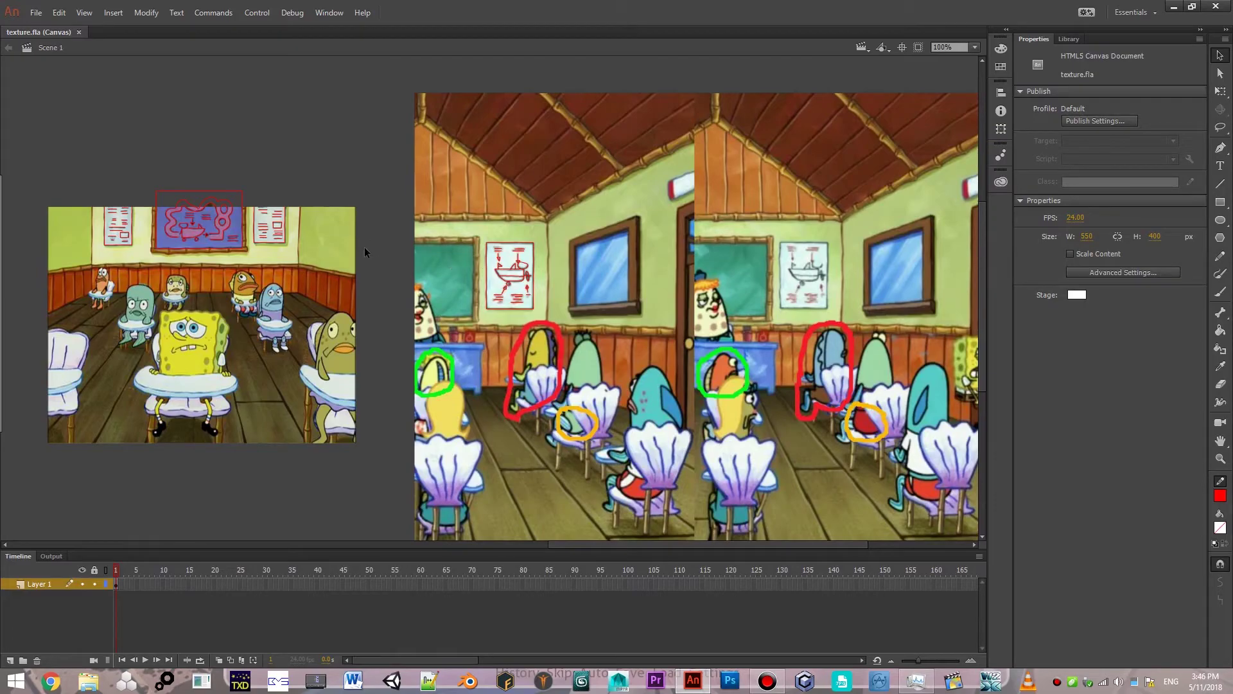
pyautogui.moveTo(41, 151); pyautogui.dragTo(603, 371)
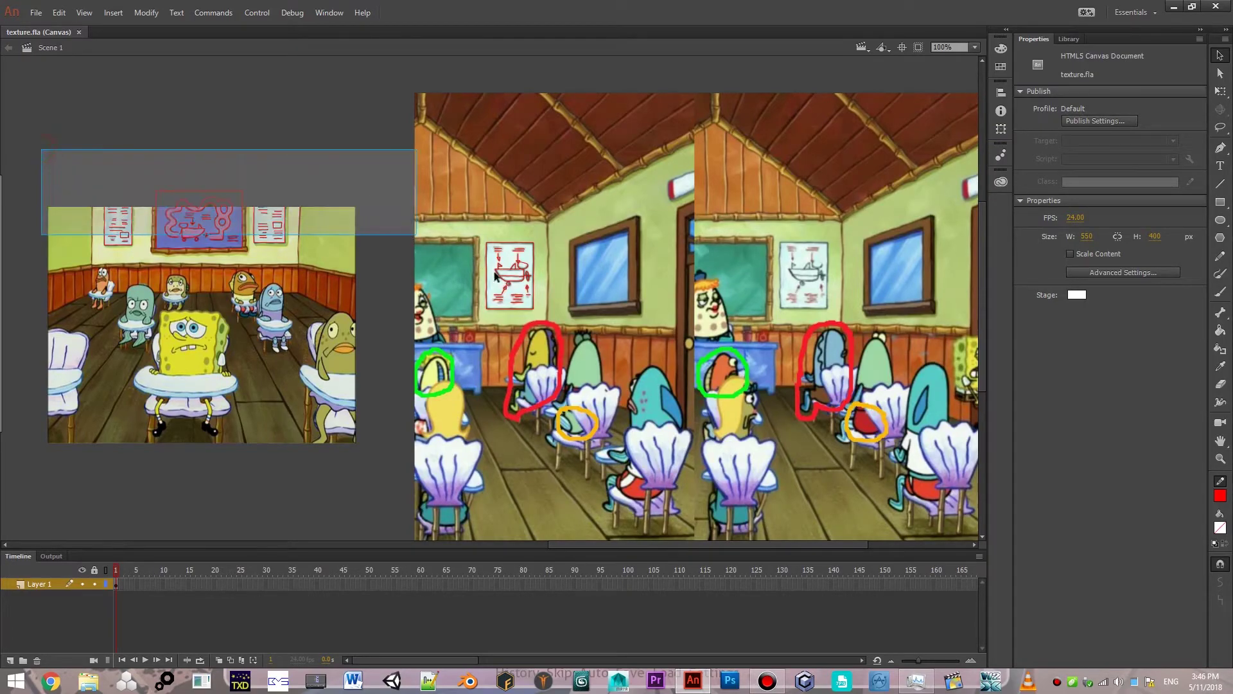
pyautogui.click(610, 293)
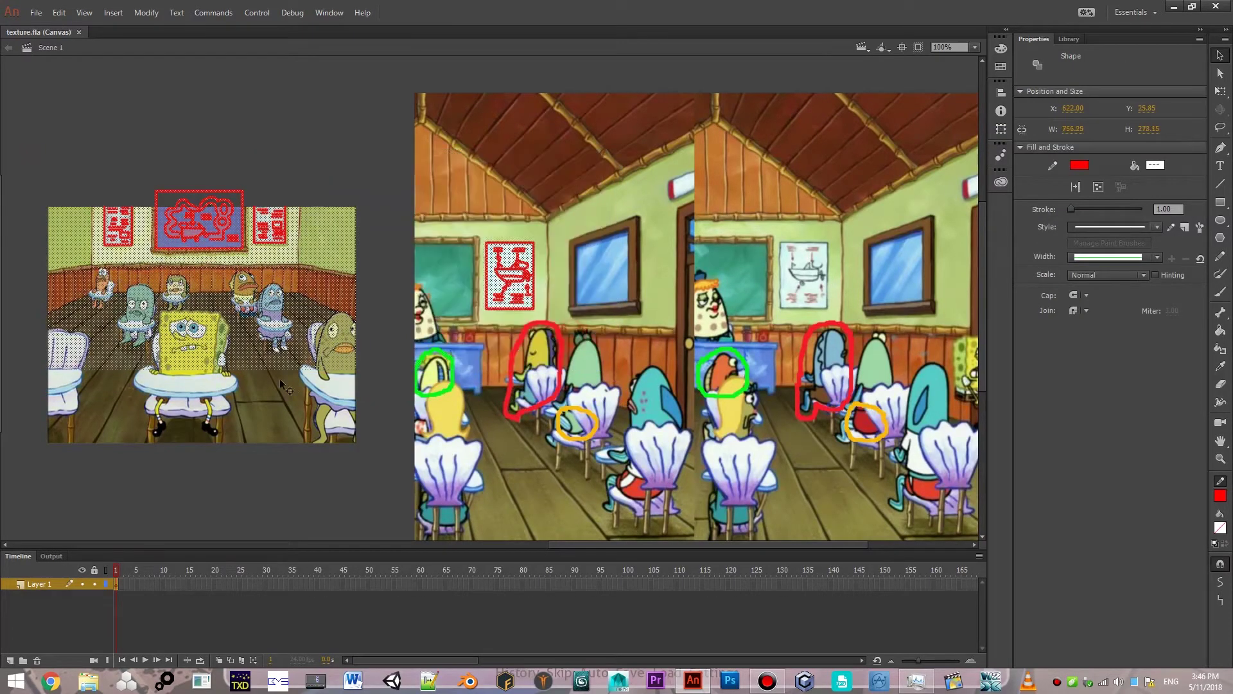
pyautogui.click(273, 381)
pyautogui.click(226, 408)
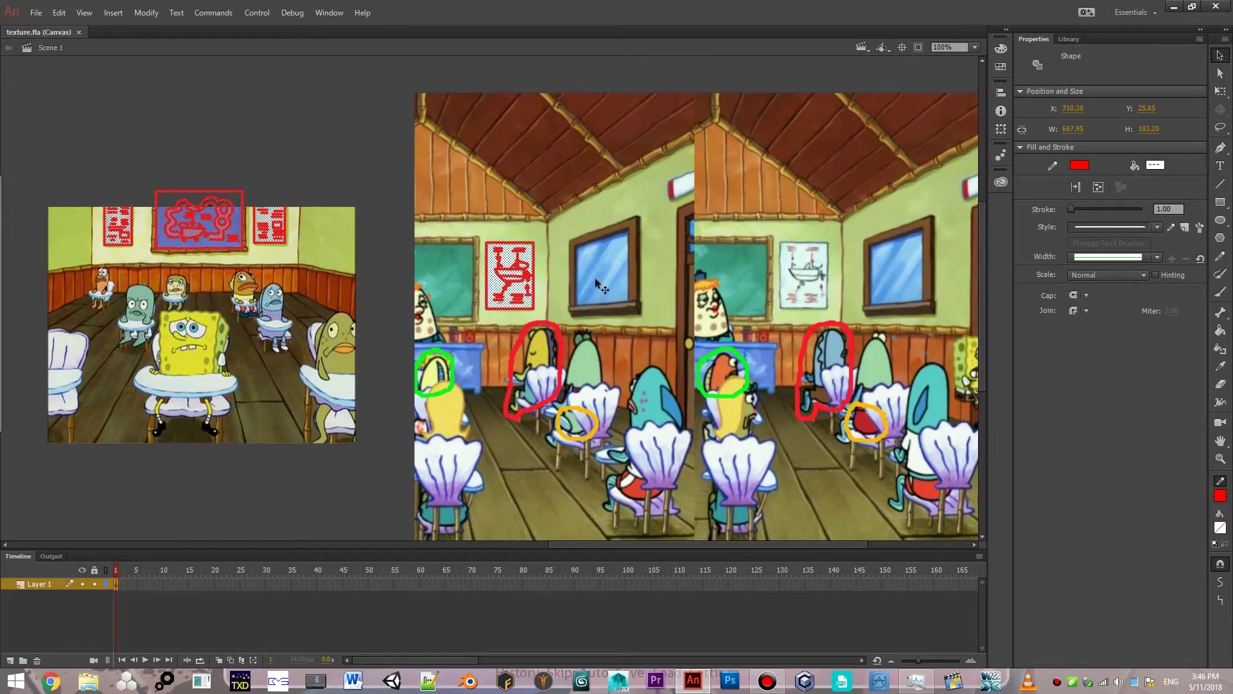
pyautogui.keyDown('shift'); pyautogui.click(521, 278); pyautogui.keyUp('shift')
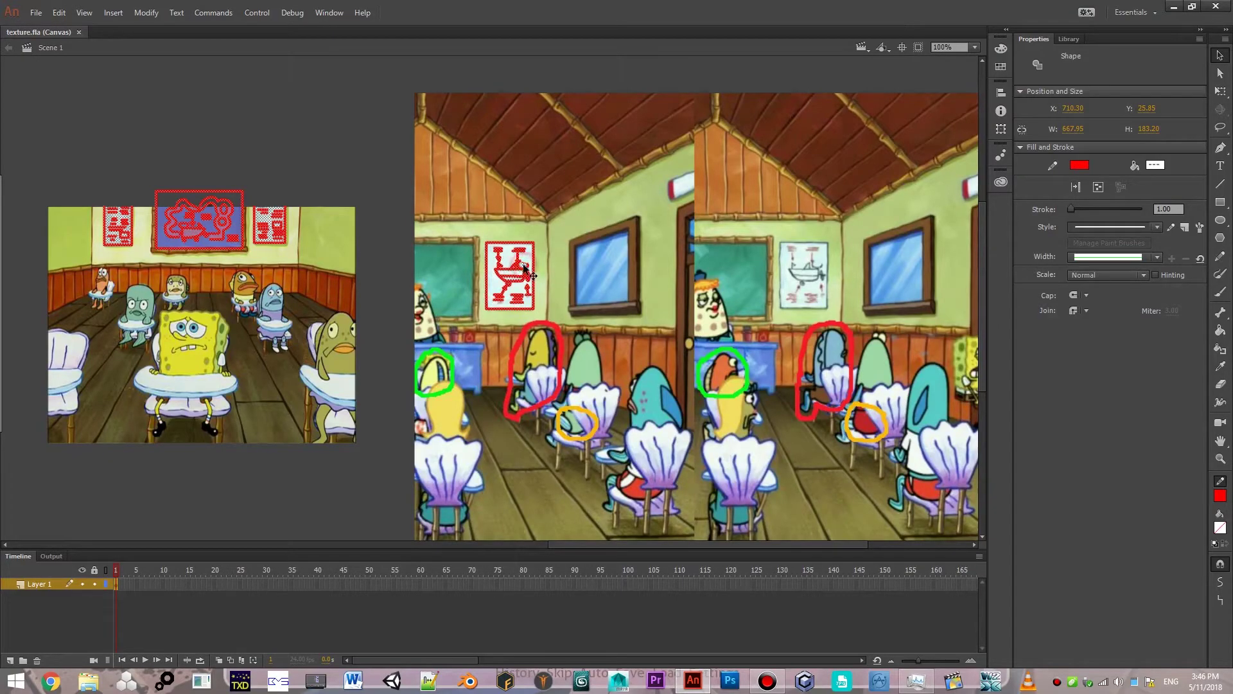
# At 800% zoom, deselect the boat sign's hull, small circle, cockpit oval and flag fills.
pyautogui.click(976, 51)
pyautogui.click(963, 176)
pyautogui.moveTo(721, 228); pyautogui.dragTo(239, 371)
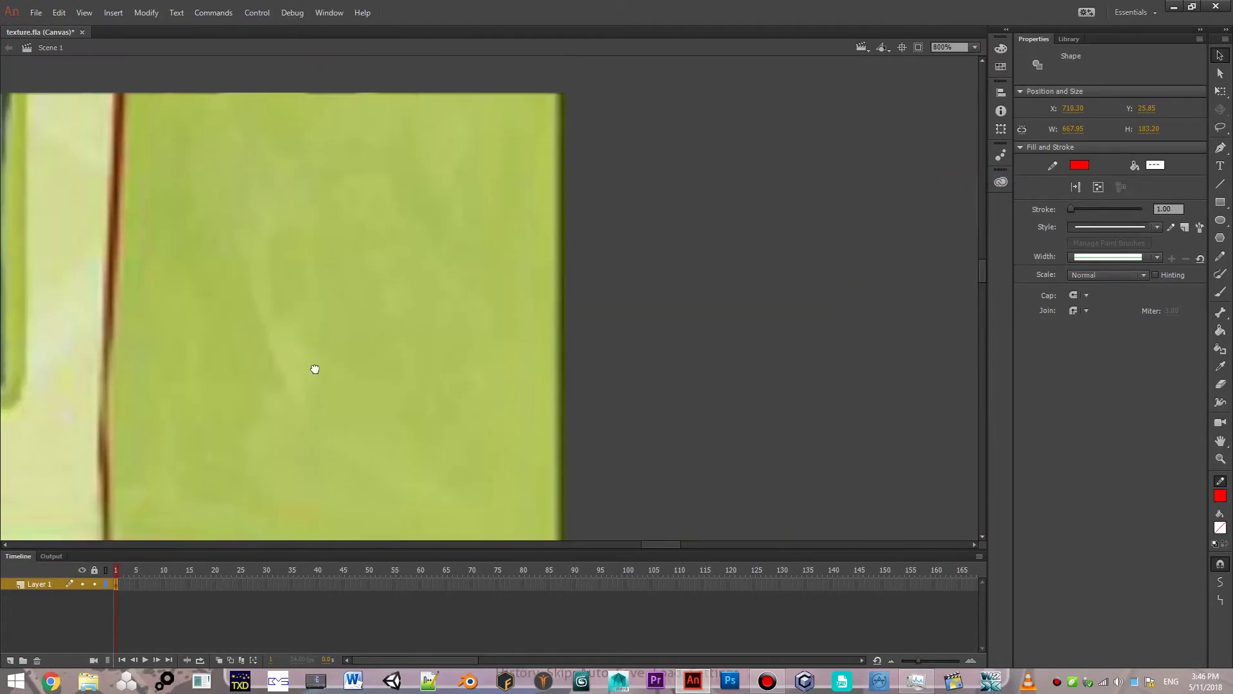
pyautogui.hscroll(3, 807, 317)
pyautogui.hscroll(5, 322, 248)
pyautogui.hscroll(4, 579, 84)
pyautogui.hscroll(3, 407, 50)
pyautogui.hscroll(1, 743, 276)
pyautogui.scroll(-2, 578, 372)
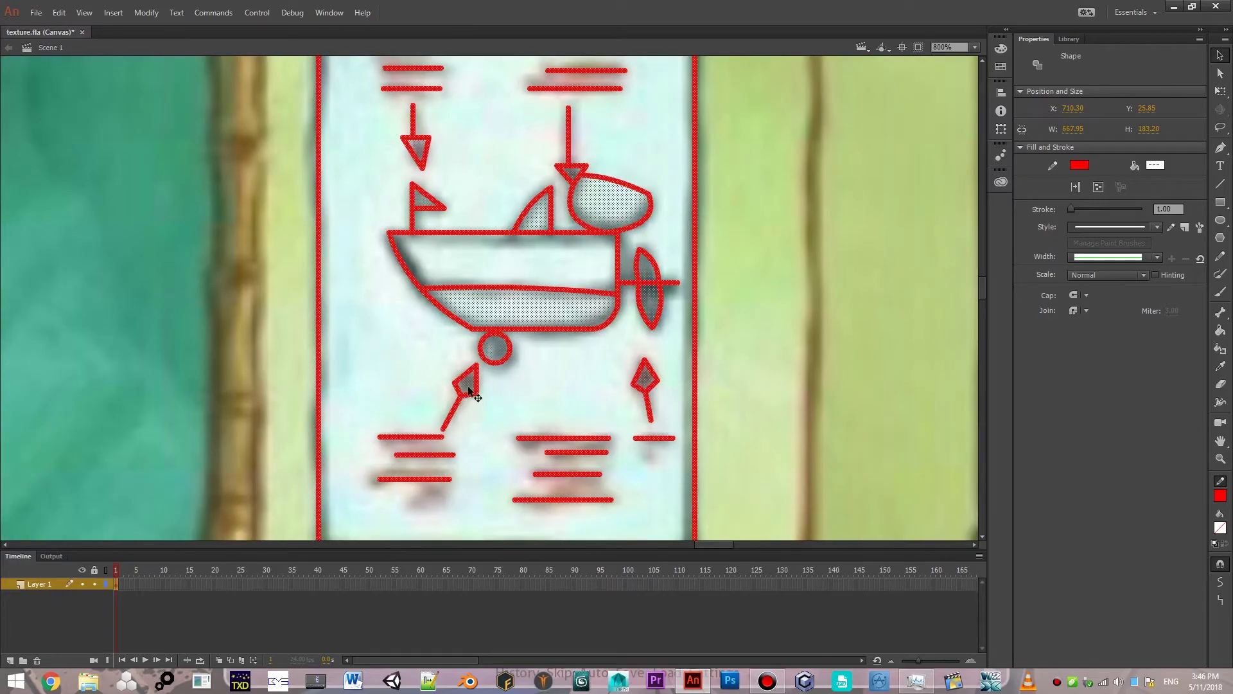
pyautogui.click(654, 307)
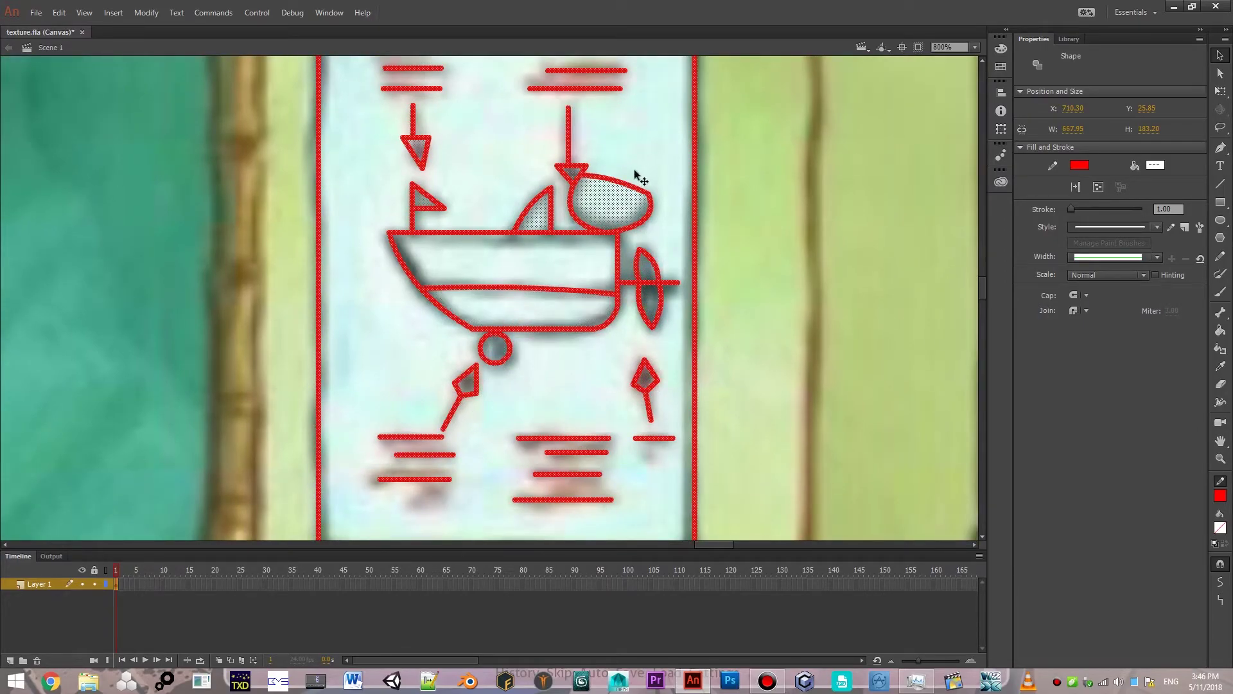
pyautogui.click(573, 176)
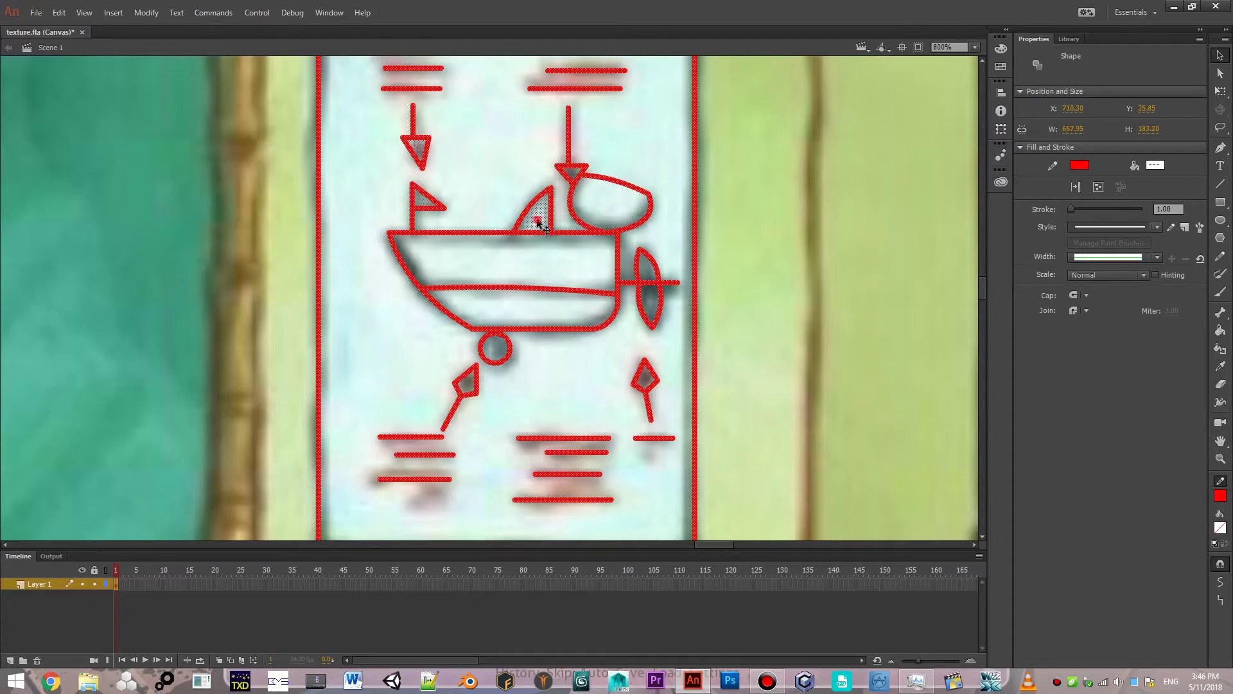
pyautogui.click(421, 205)
# Deselect the blue poster's oval, arrow, inner circle, paper and small rectangle fills.
pyautogui.moveTo(545, 240); pyautogui.dragTo(616, 397)
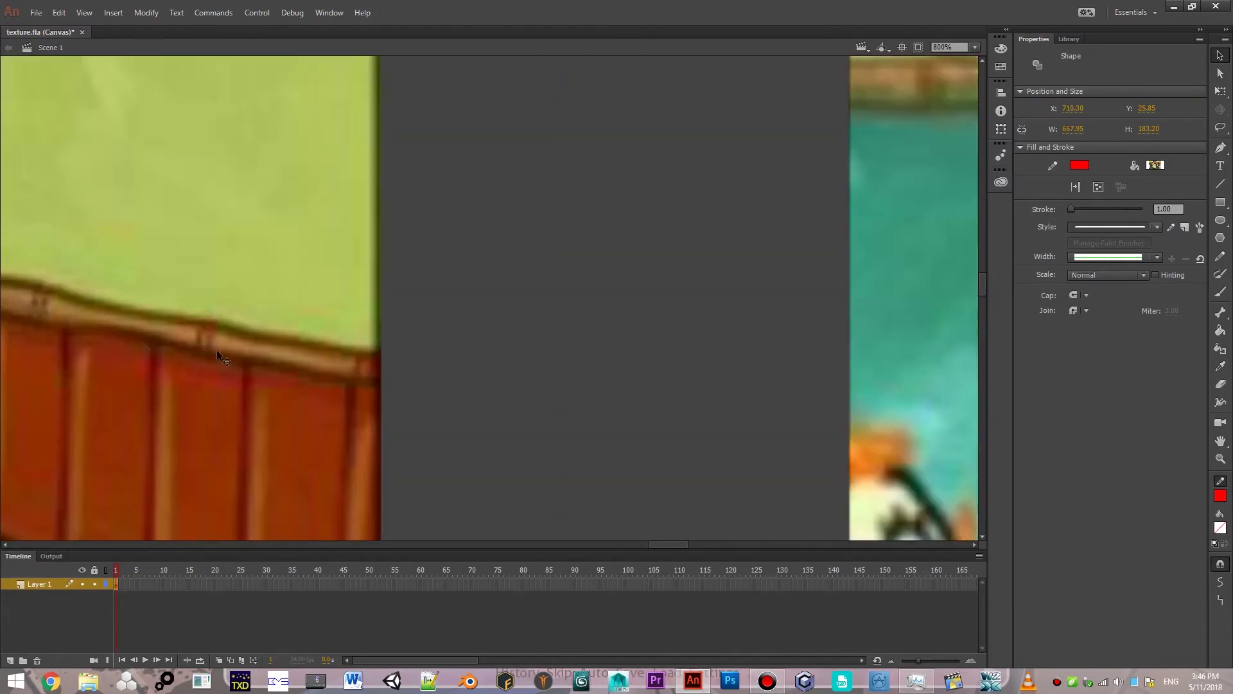
pyautogui.moveTo(217, 349); pyautogui.dragTo(1103, 381)
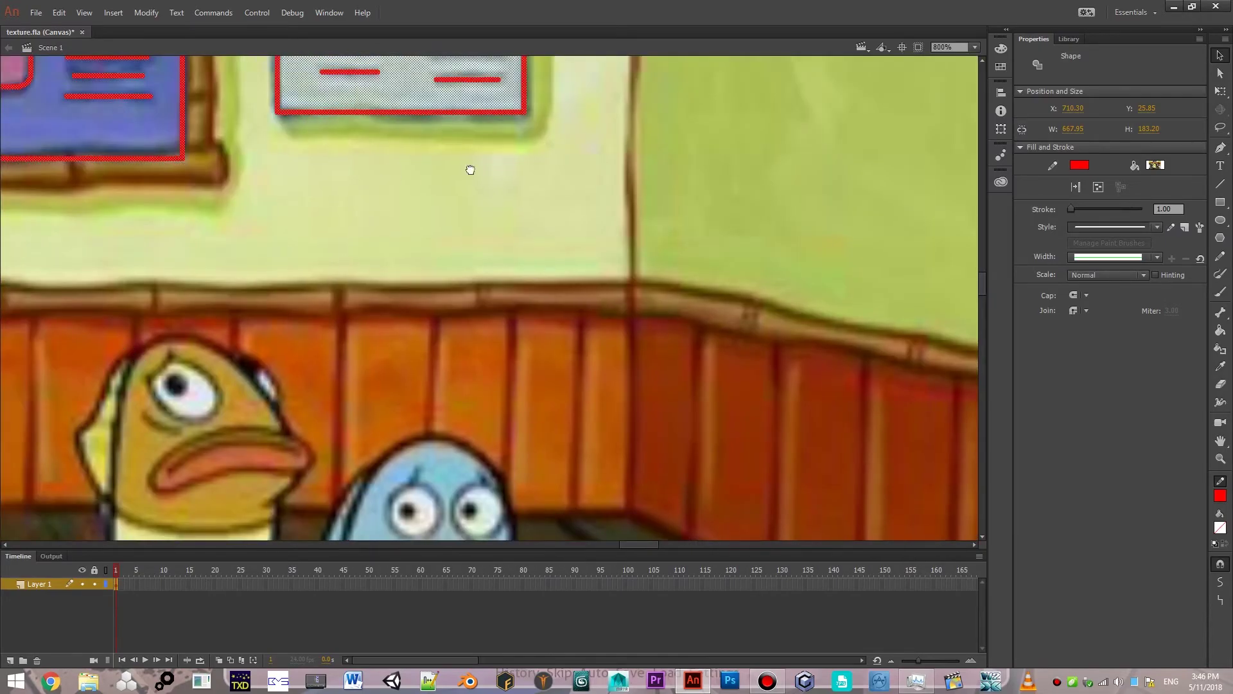
pyautogui.moveTo(470, 170); pyautogui.dragTo(661, 518)
pyautogui.moveTo(591, 343); pyautogui.dragTo(592, 412)
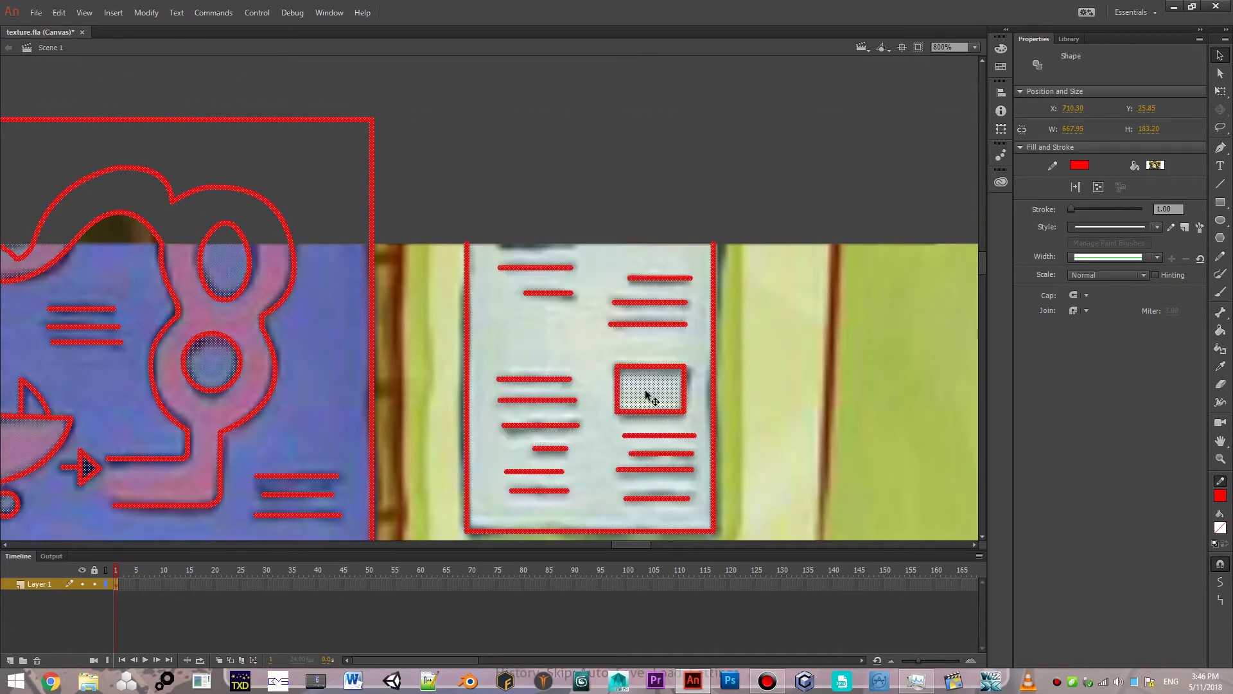
pyautogui.moveTo(644, 353); pyautogui.dragTo(832, 270)
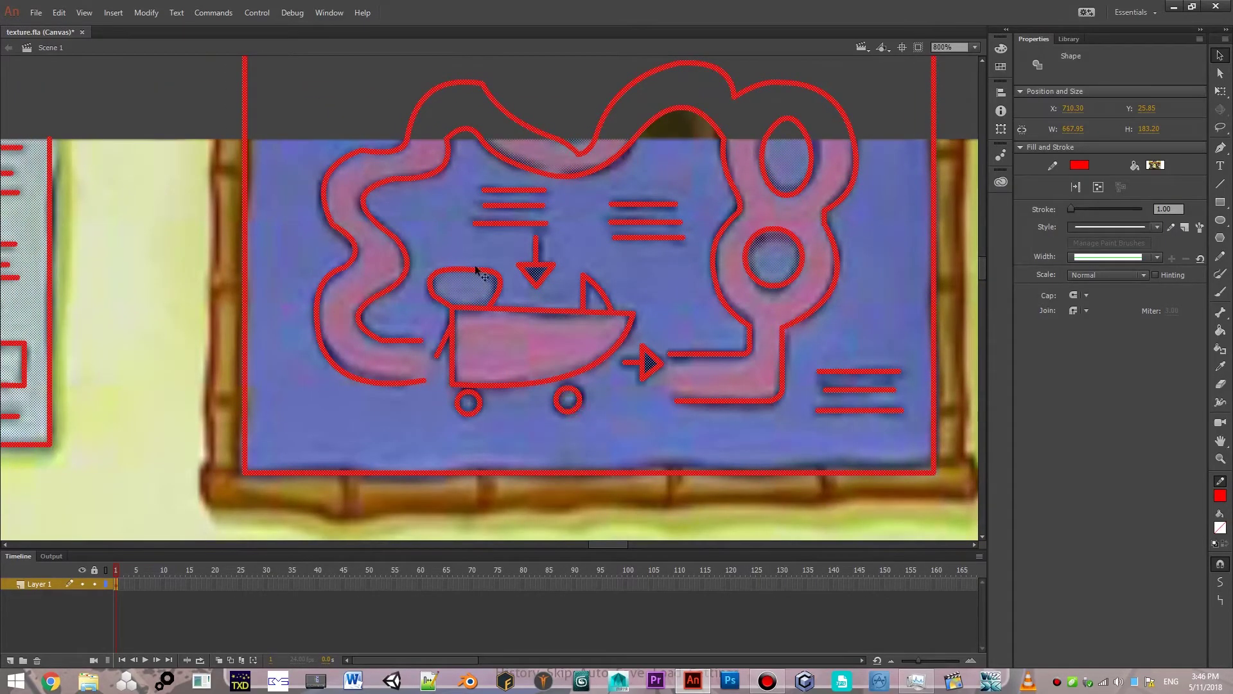
pyautogui.keyDown('shift'); pyautogui.click(473, 287); pyautogui.keyUp('shift')
pyautogui.keyDown('shift'); pyautogui.click(536, 273); pyautogui.keyUp('shift')
pyautogui.keyDown('shift'); pyautogui.click(796, 152); pyautogui.keyUp('shift')
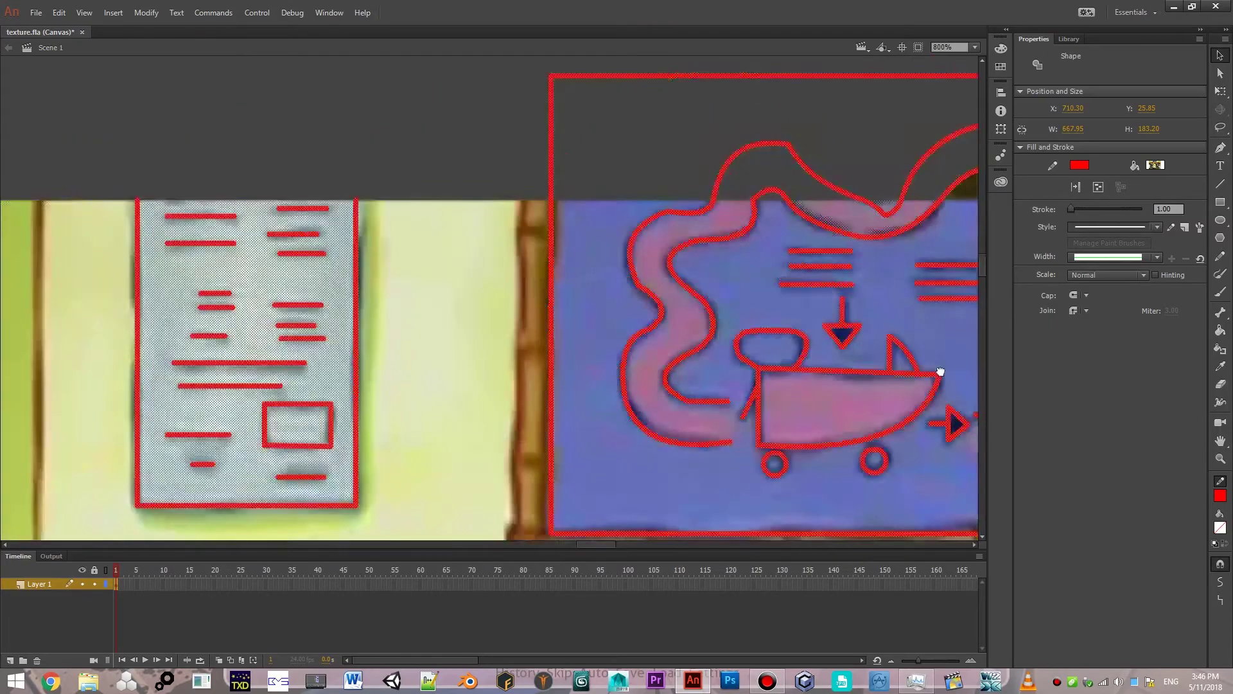
pyautogui.hscroll(-5, 262, 257)
pyautogui.scroll(-2, 548, 385)
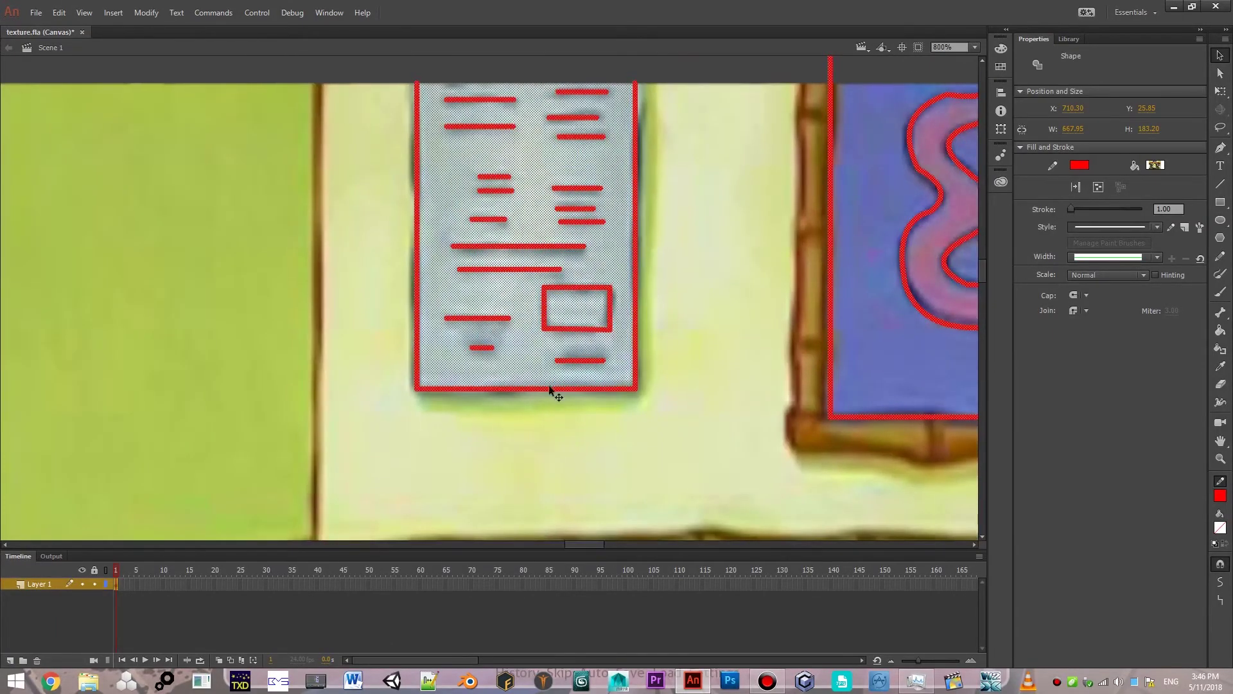
pyautogui.keyDown('shift'); pyautogui.click(572, 337); pyautogui.keyUp('shift')
pyautogui.keyDown('shift'); pyautogui.click(571, 308); pyautogui.keyUp('shift')
pyautogui.click(974, 47)
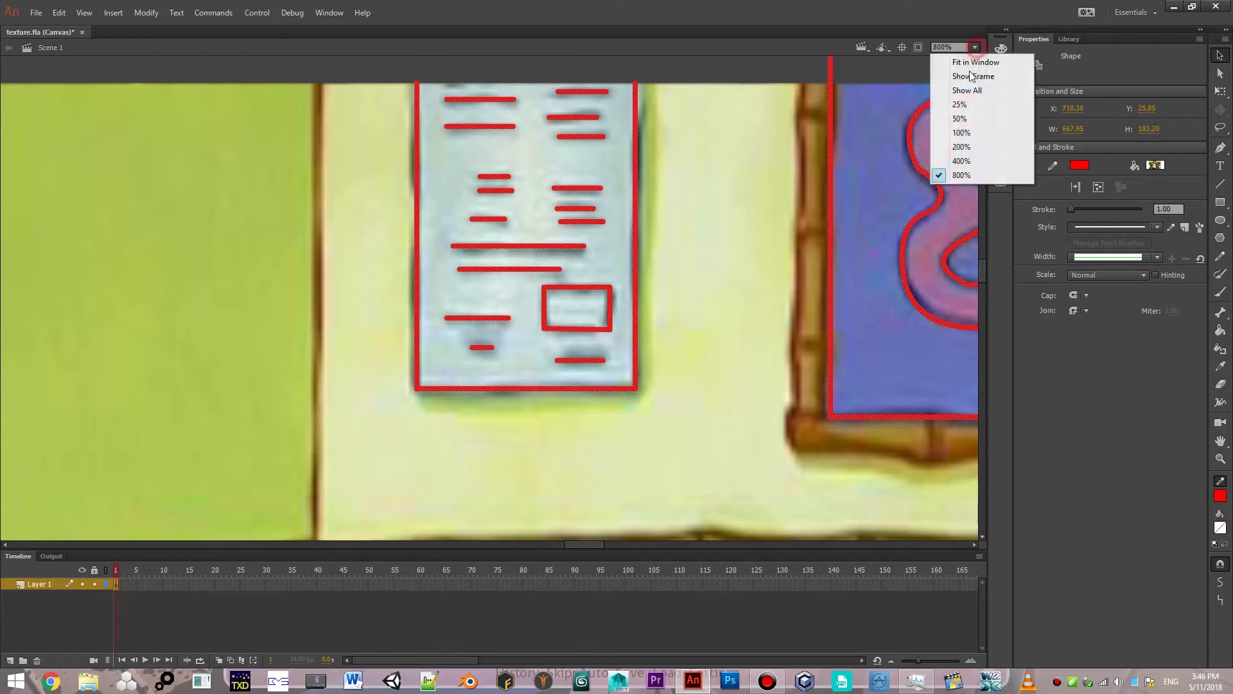
pyautogui.click(960, 130)
pyautogui.moveTo(1073, 115); pyautogui.dragTo(495, 120)
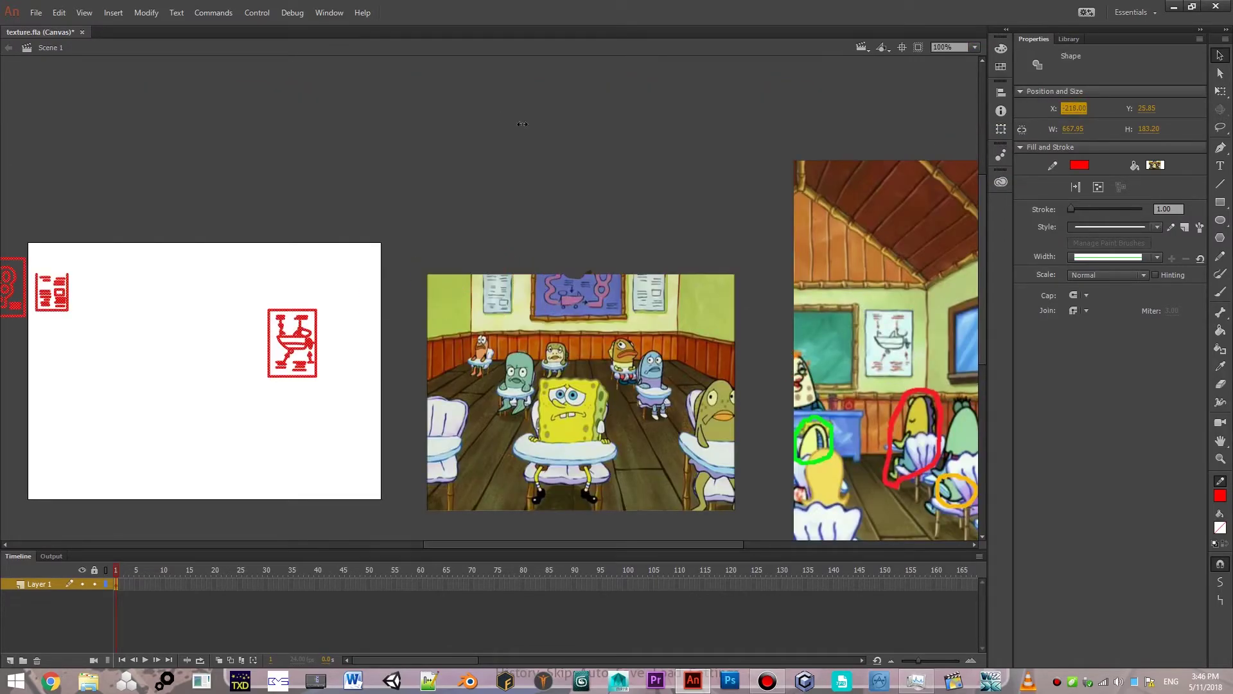
pyautogui.moveTo(591, 140); pyautogui.dragTo(606, 116)
pyautogui.click(554, 127)
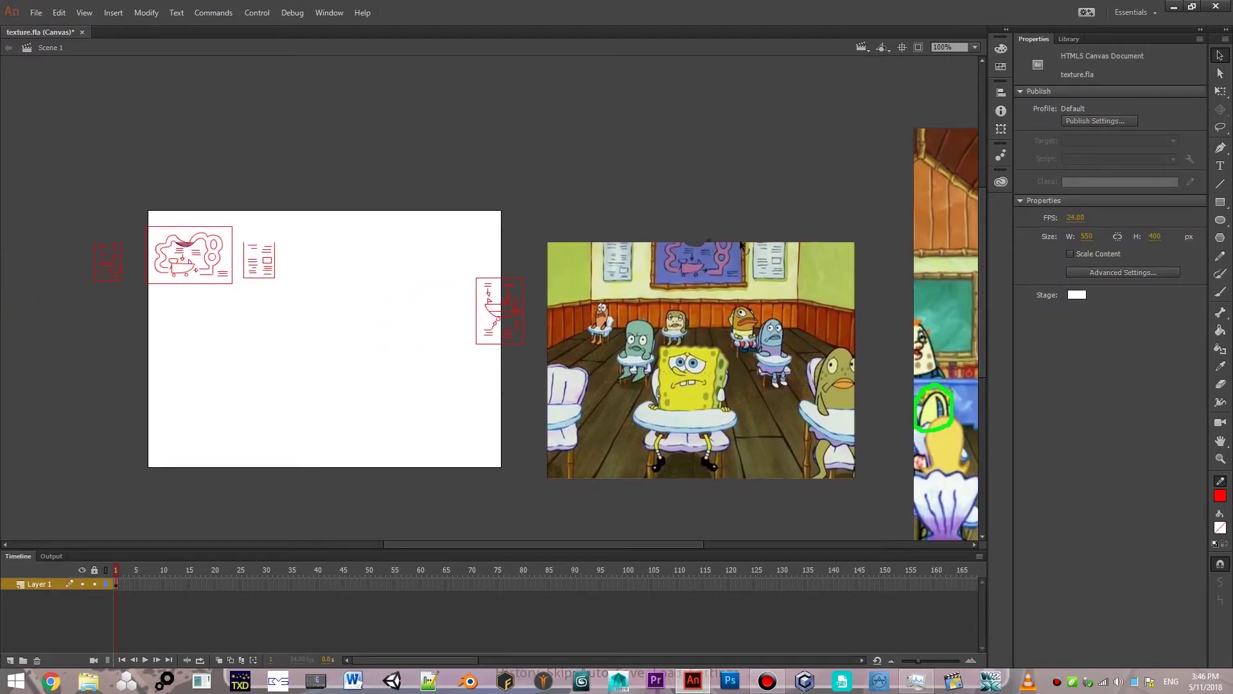
pyautogui.hotkey('ctrl', 'z')
pyautogui.hotkey('ctrl', 'z')
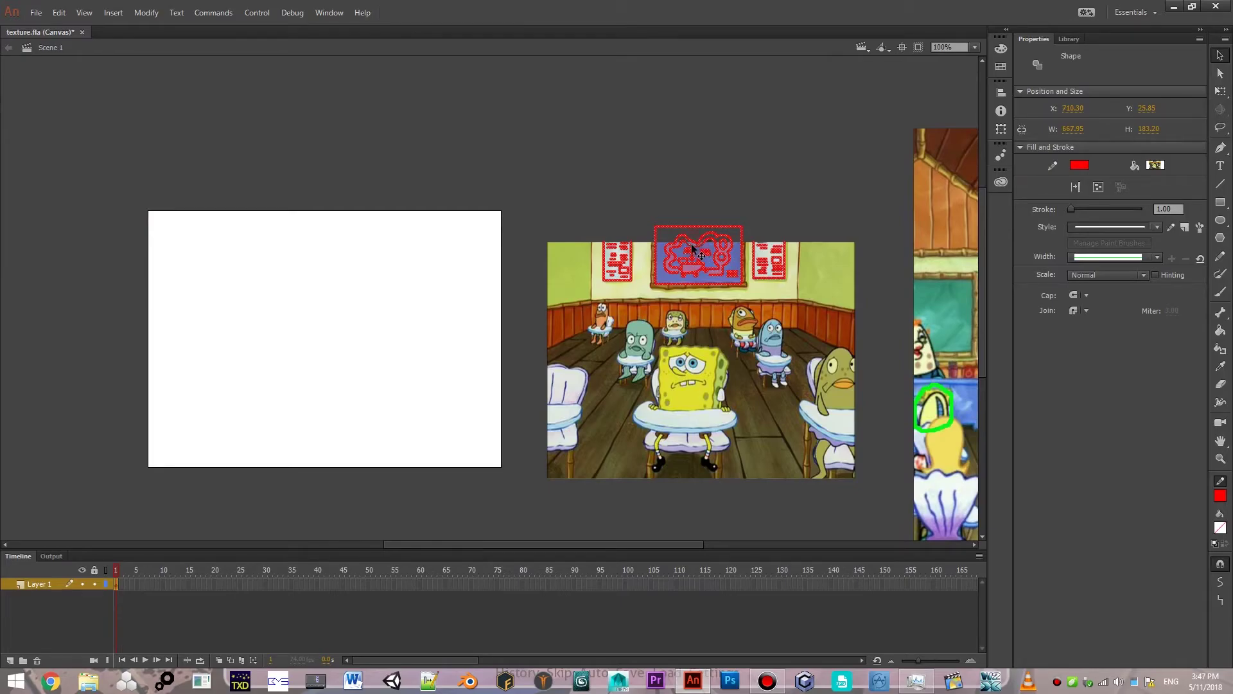
pyautogui.click(974, 47)
pyautogui.click(949, 180)
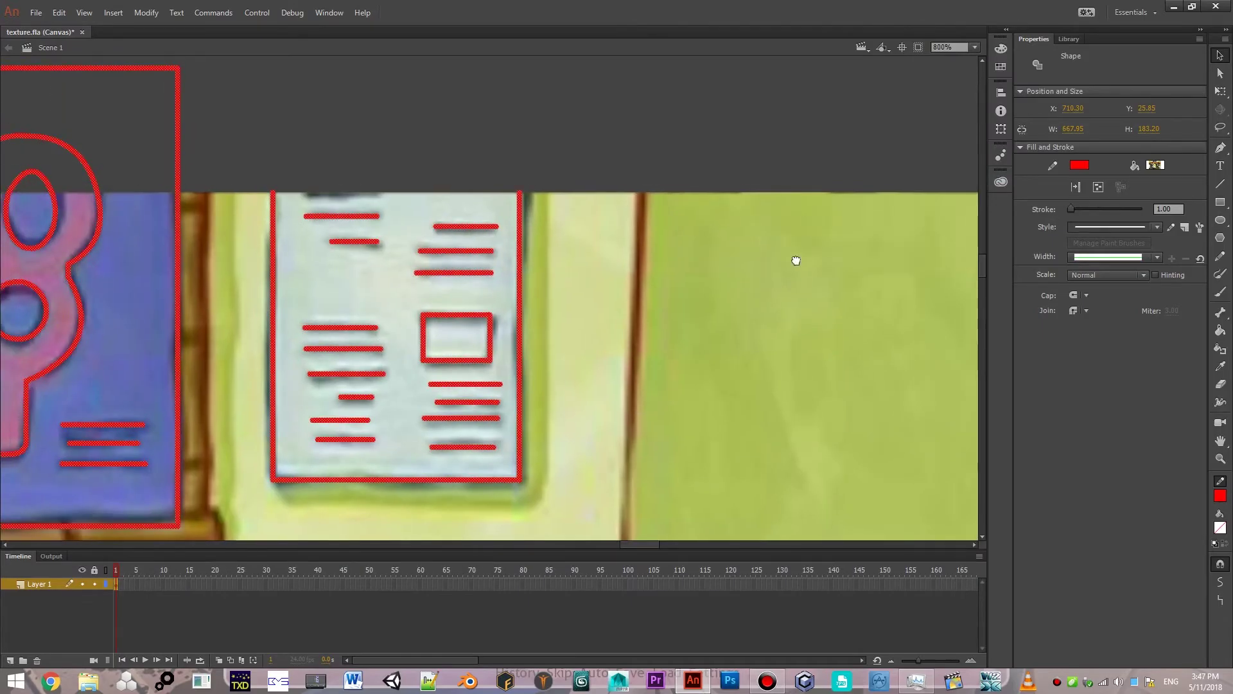
pyautogui.hscroll(-5, 795, 259)
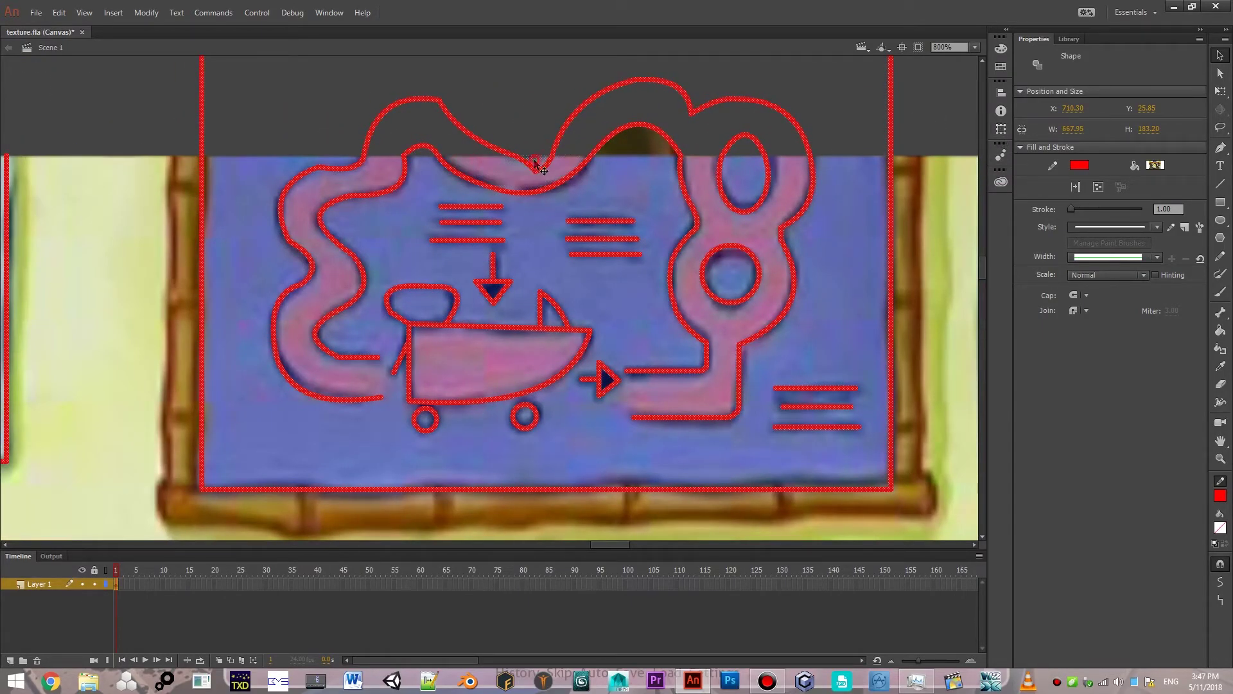
# At 100% zoom, slide the traced sign outlines onto the stage and make their strokes black.
pyautogui.click(973, 47)
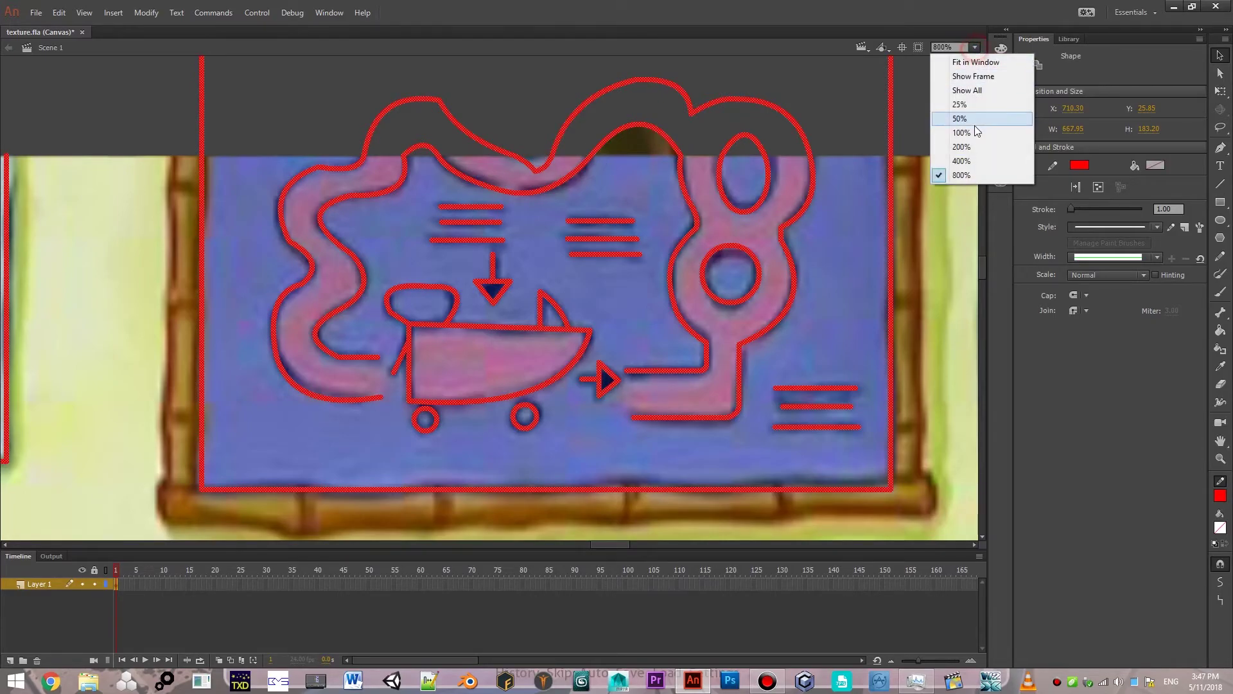
pyautogui.click(964, 133)
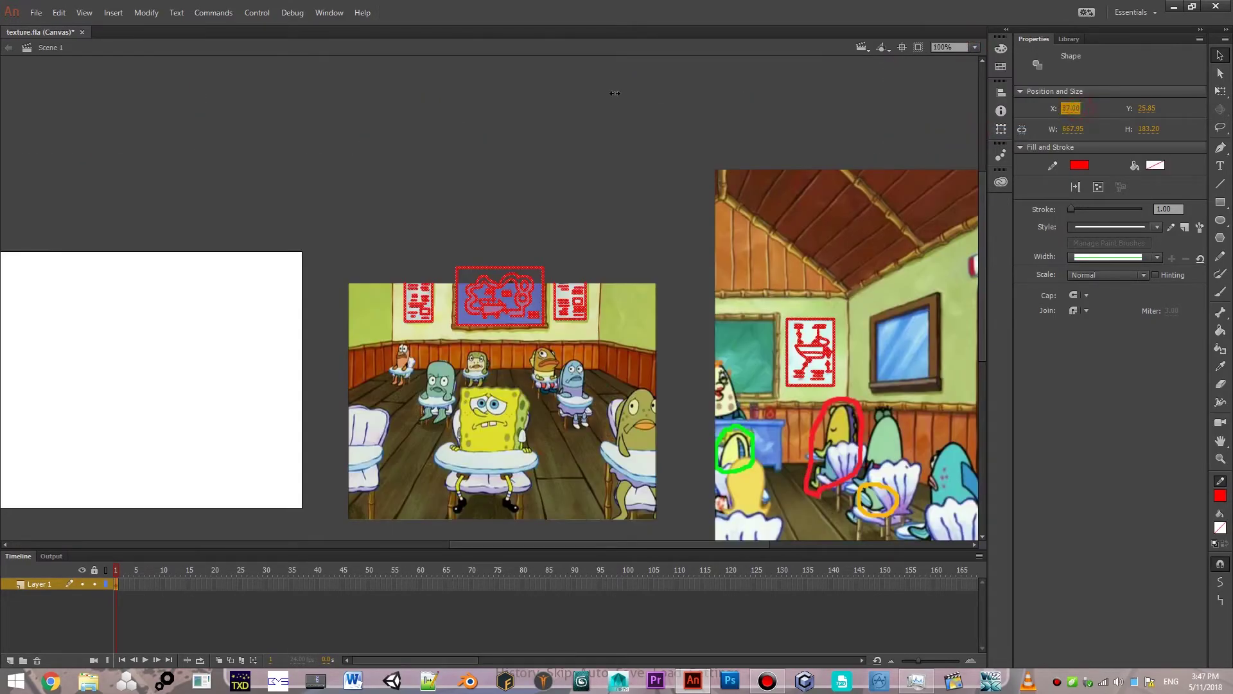
pyautogui.moveTo(1079, 111); pyautogui.dragTo(477, 91)
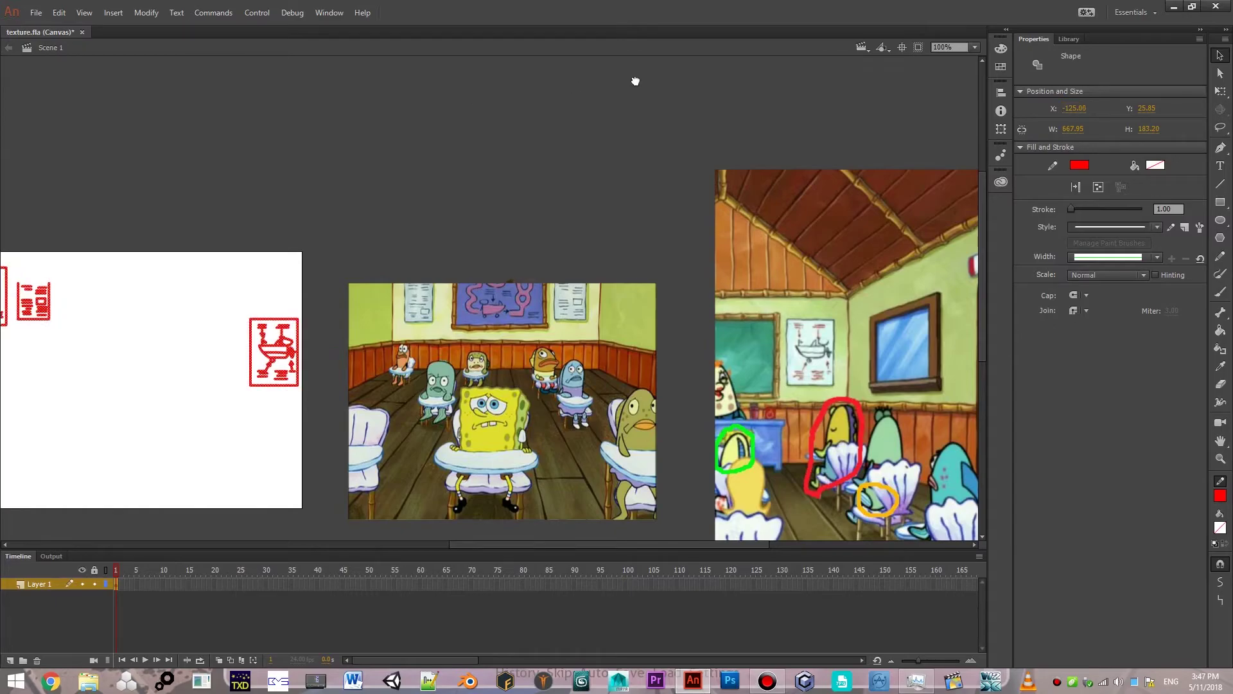
pyautogui.click(1078, 168)
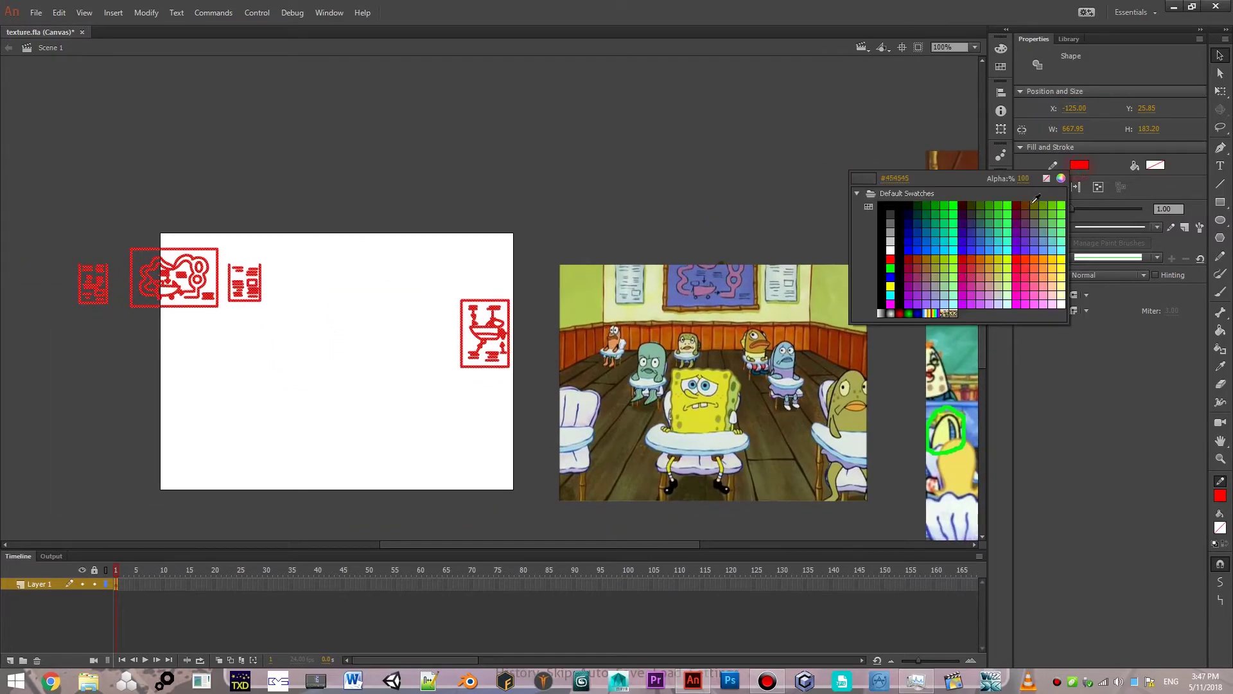
pyautogui.click(891, 205)
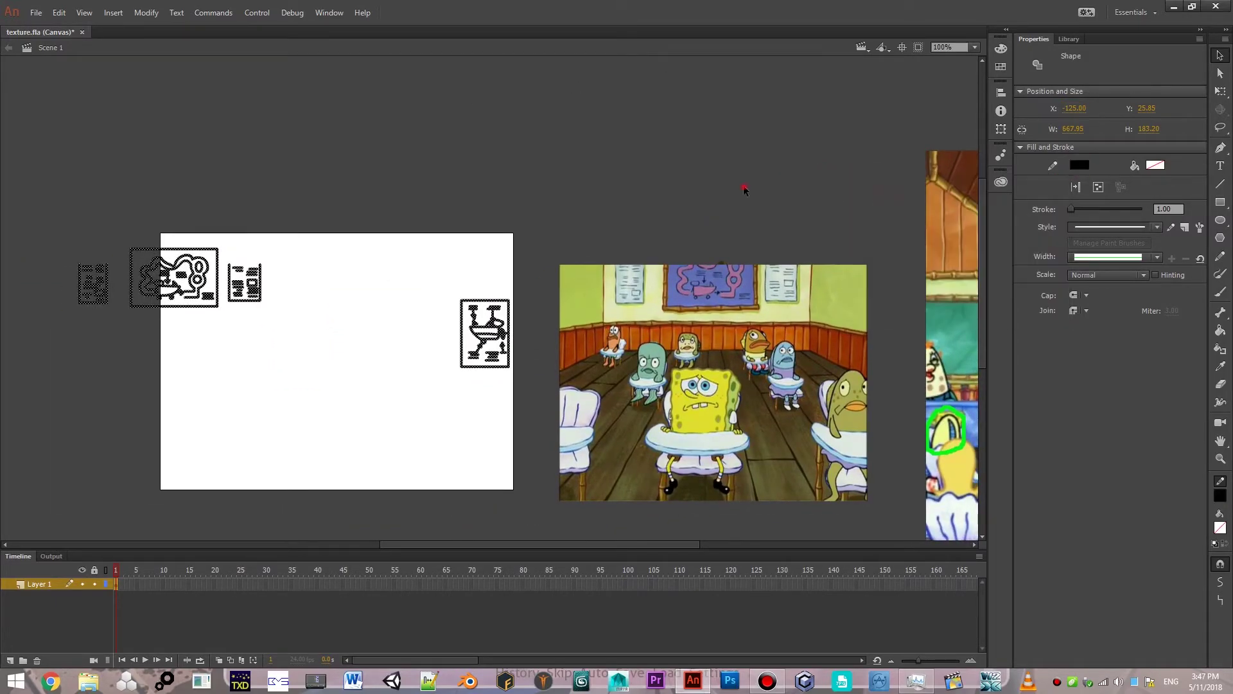
pyautogui.click(743, 188)
# Marquee-select the poster symbol on the right side of the stage.
pyautogui.moveTo(623, 199)
pyautogui.mouseDown()
pyautogui.moveTo(482, 127)
pyautogui.moveTo(485, 113)
pyautogui.mouseUp()
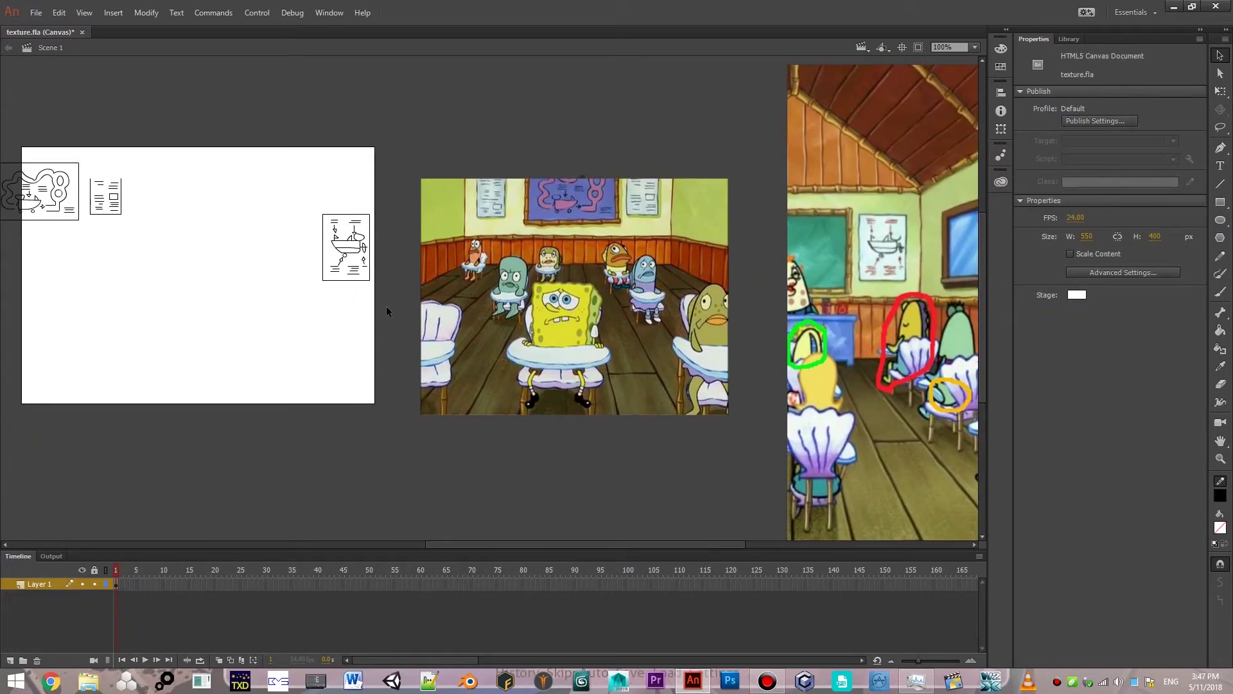
pyautogui.moveTo(385, 294); pyautogui.dragTo(308, 258)
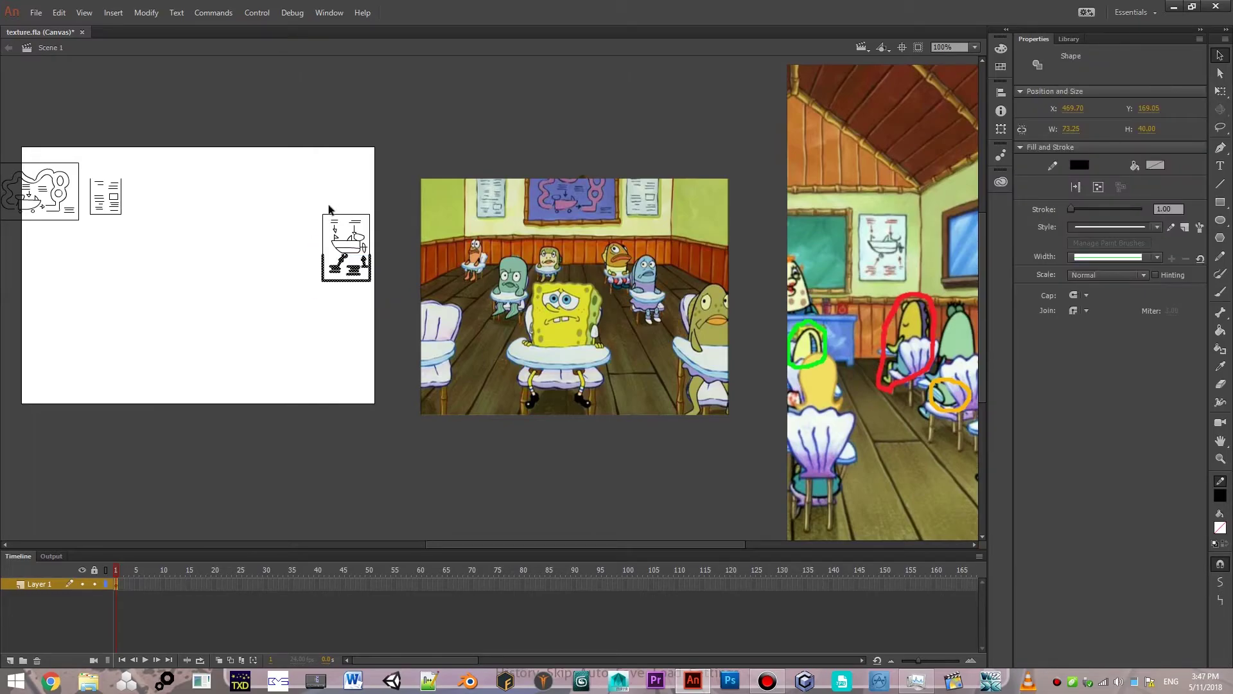
pyautogui.moveTo(307, 201); pyautogui.dragTo(381, 237)
pyautogui.click(974, 47)
# At 800%, deselect the frame borders and the circle, leaving the boat's arrows and dashes selected.
pyautogui.click(963, 179)
pyautogui.scroll(3, 657, 346)
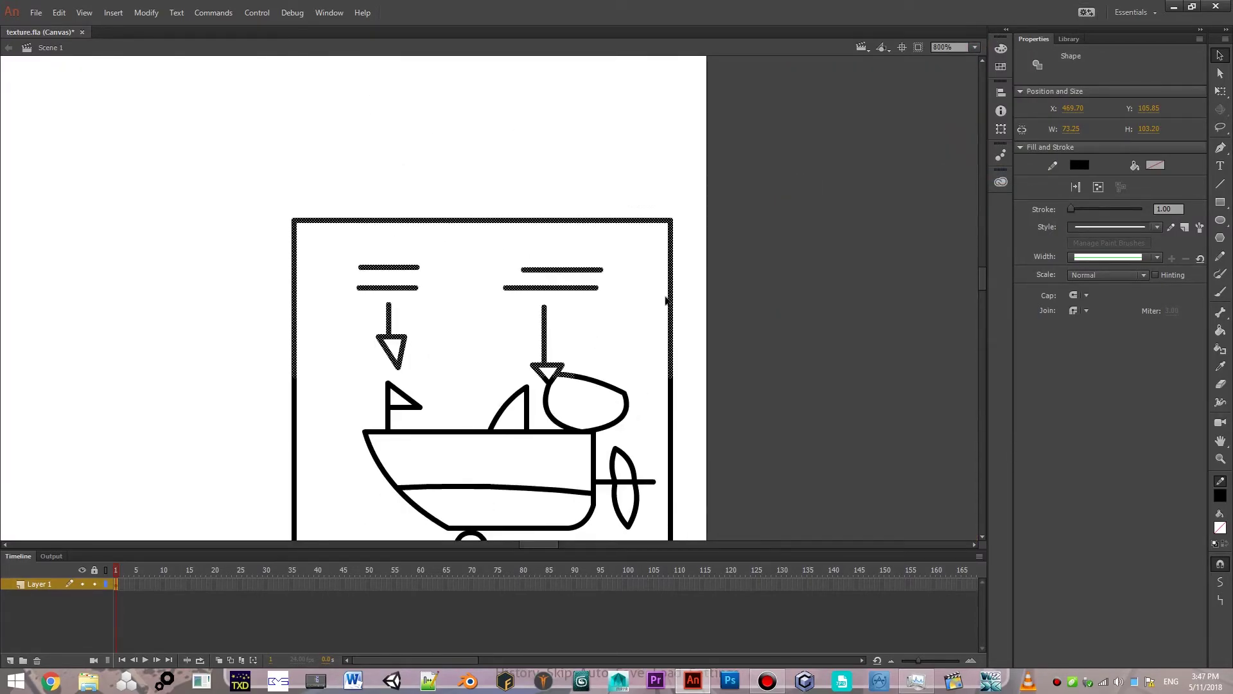
pyautogui.keyDown('shift'); pyautogui.click(671, 304); pyautogui.keyUp('shift')
pyautogui.keyDown('shift'); pyautogui.click(635, 221); pyautogui.keyUp('shift')
pyautogui.keyDown('shift'); pyautogui.click(297, 307); pyautogui.keyUp('shift')
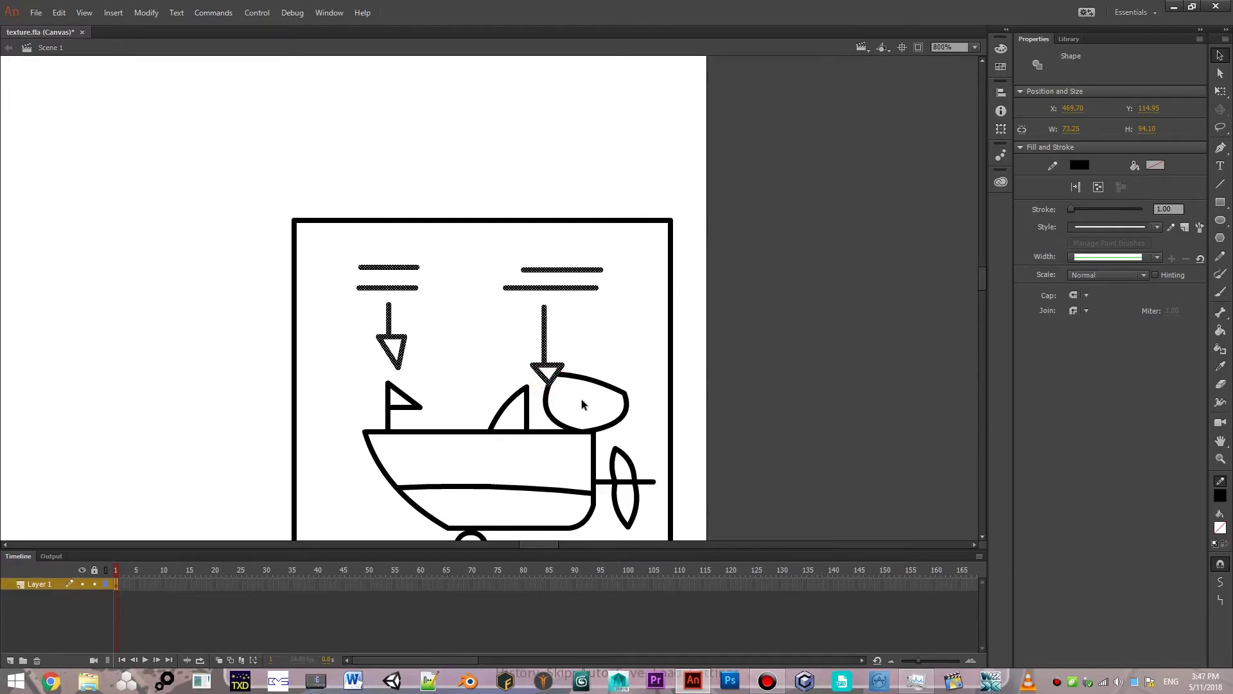
pyautogui.scroll(-5, 584, 289)
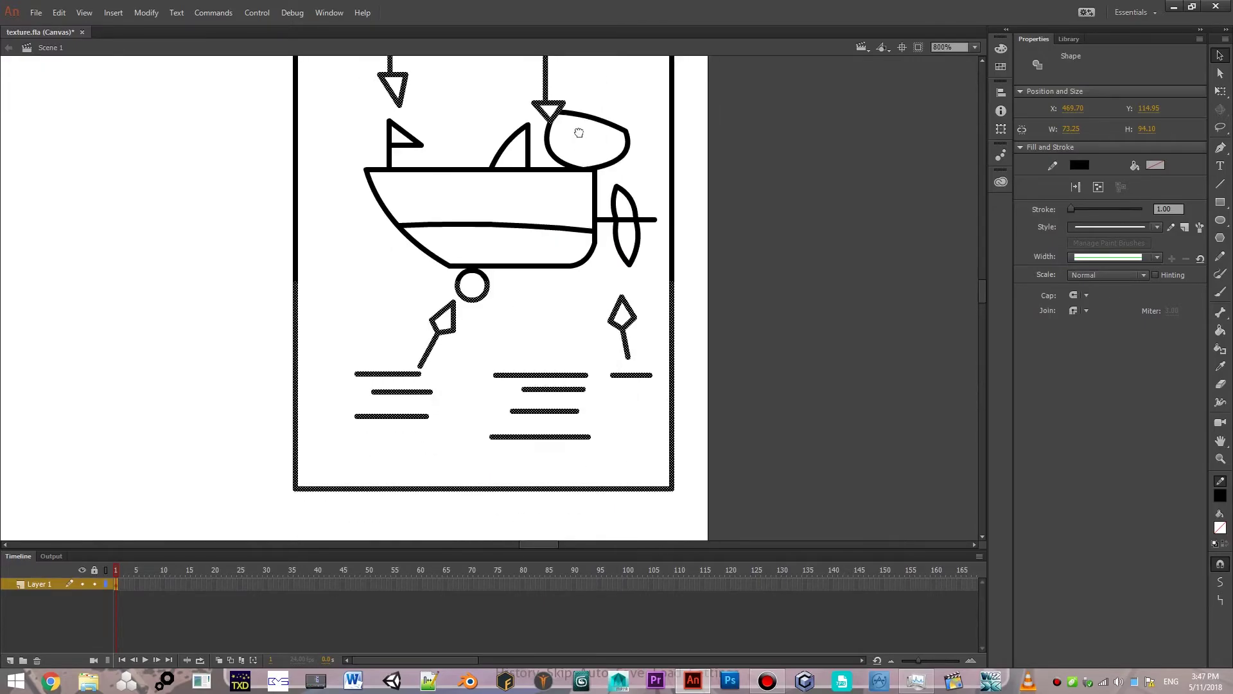
pyautogui.keyDown('shift'); pyautogui.click(471, 291); pyautogui.keyUp('shift')
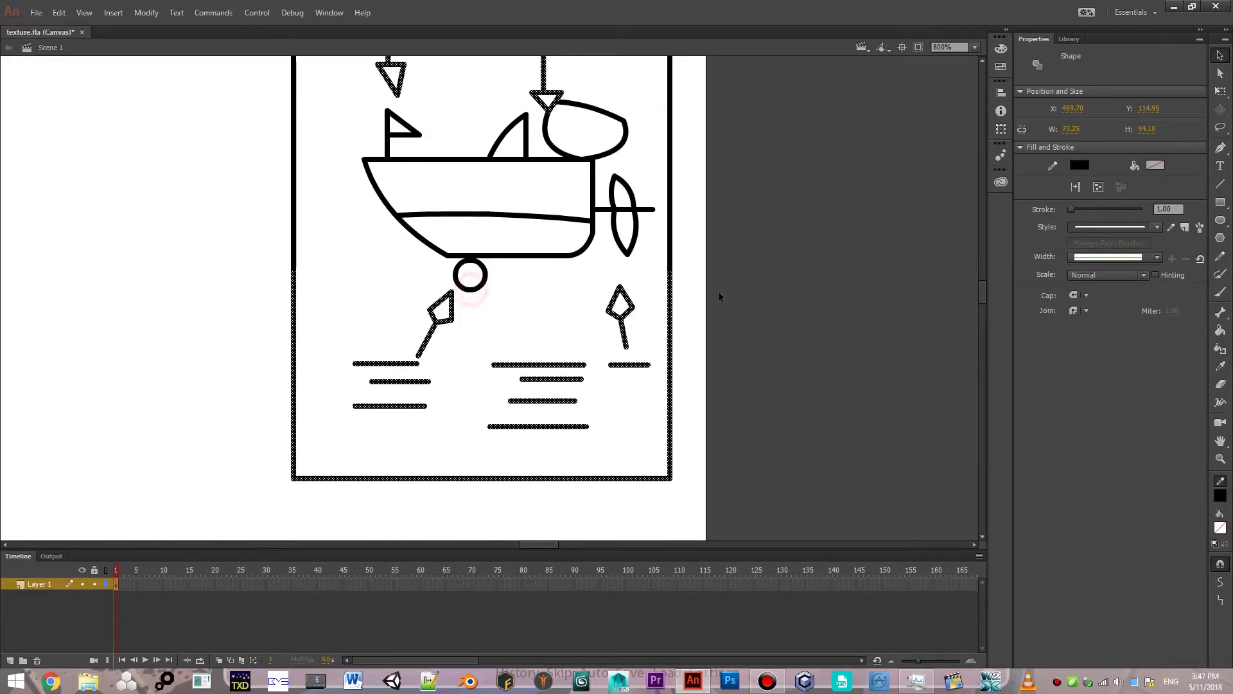
pyautogui.keyDown('shift'); pyautogui.click(671, 343); pyautogui.keyUp('shift')
pyautogui.keyDown('shift'); pyautogui.click(434, 476); pyautogui.keyUp('shift')
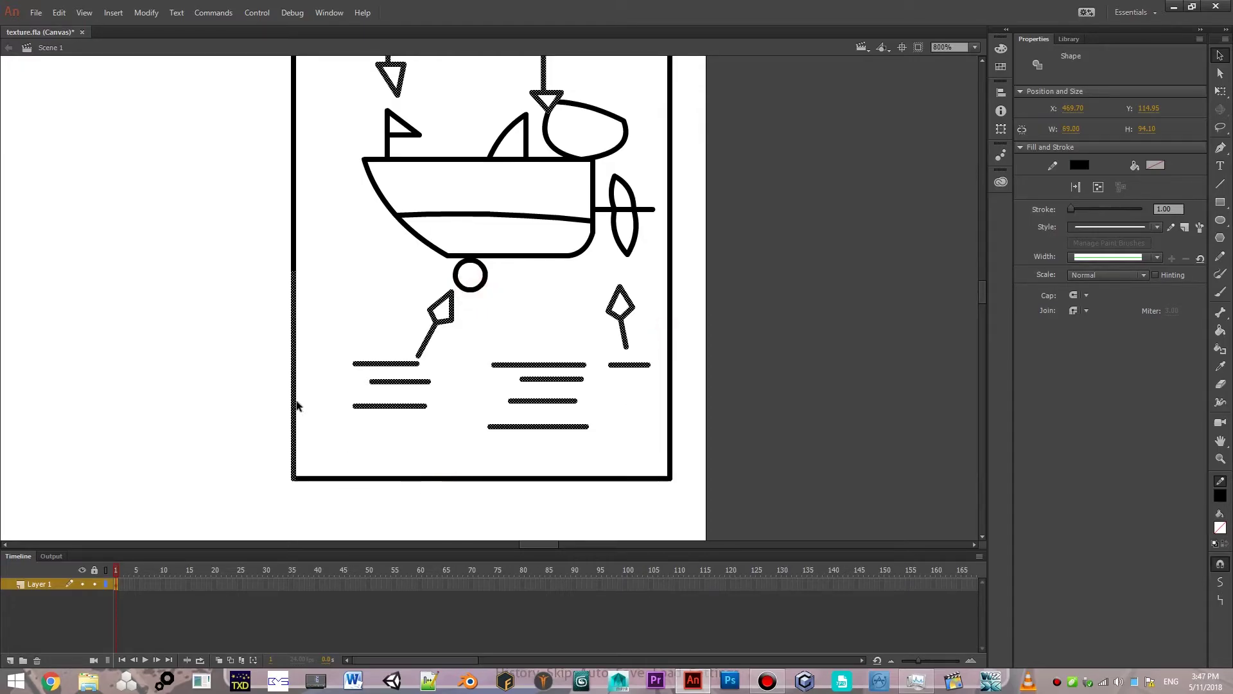
pyautogui.keyDown('shift'); pyautogui.click(296, 405); pyautogui.keyUp('shift')
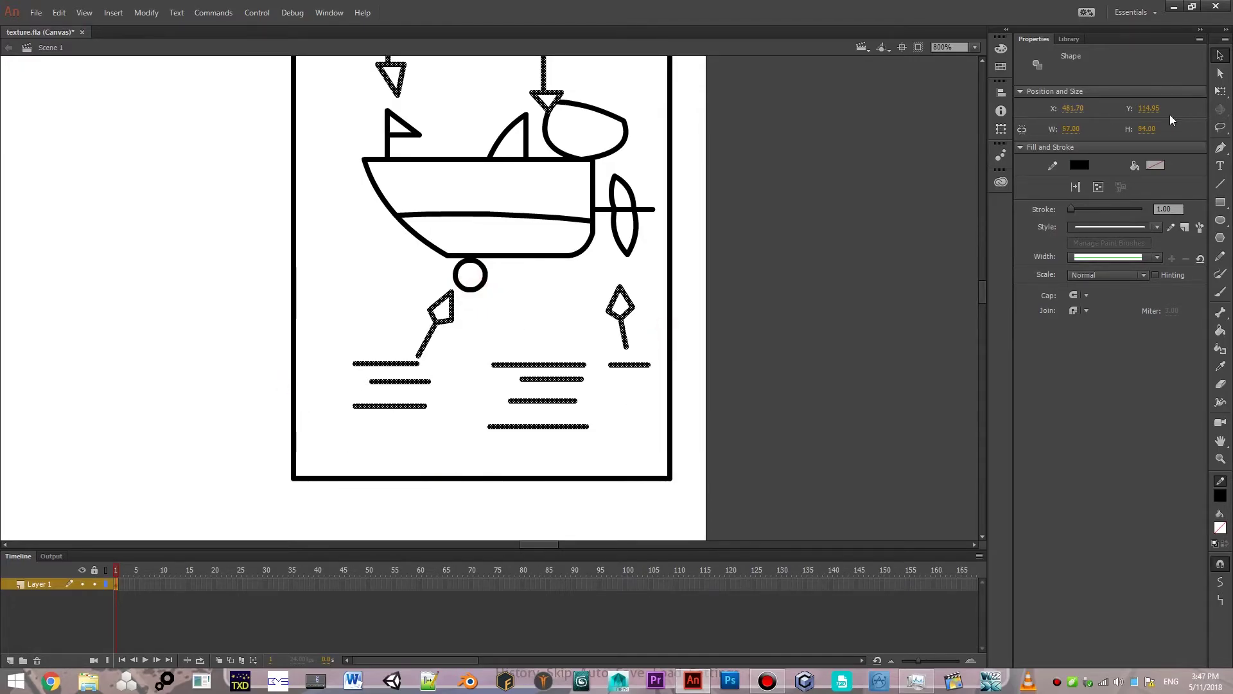
# Recolour the selected arrows and dash pairs red.
pyautogui.click(1077, 166)
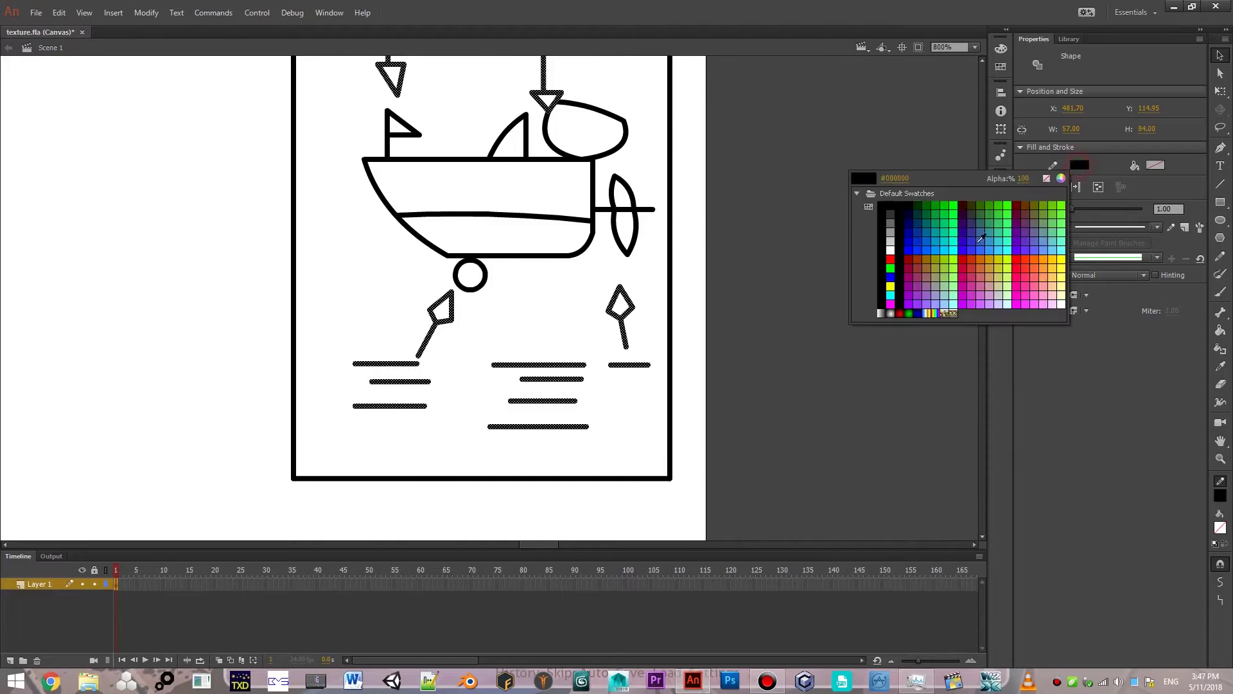
pyautogui.click(889, 259)
pyautogui.click(765, 234)
pyautogui.scroll(3, 828, 294)
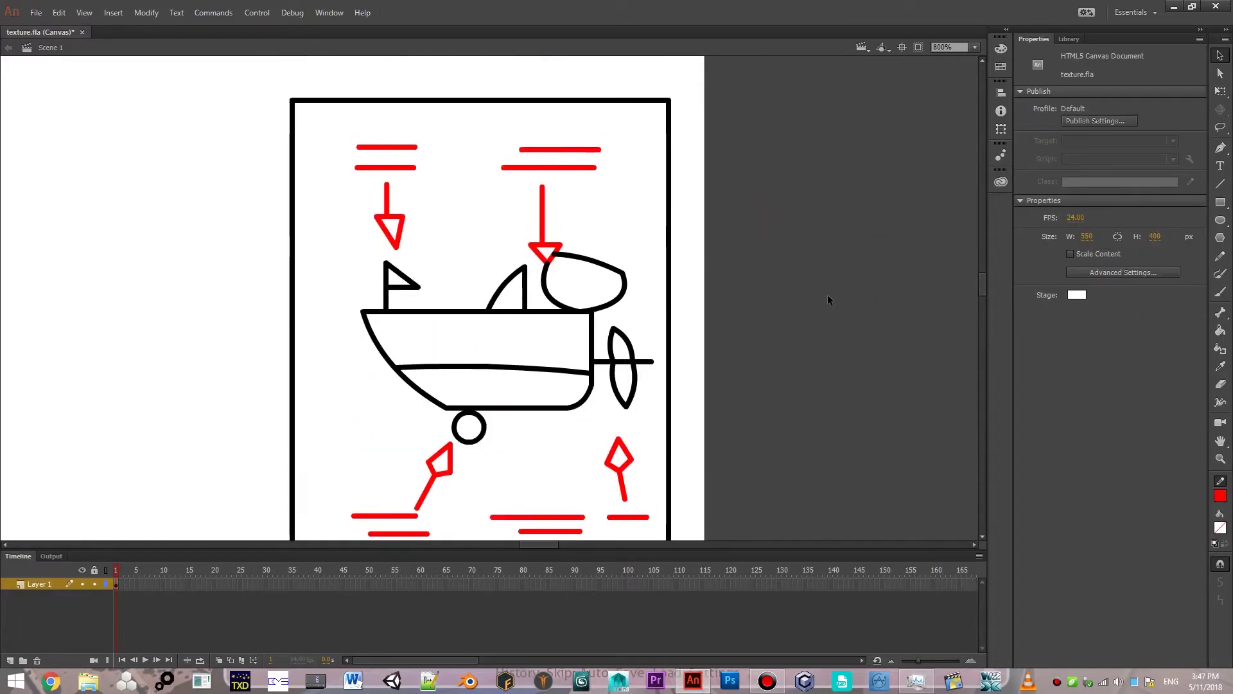
# Set the Line Tool stroke to black and select the arrow above the boat.
pyautogui.click(1220, 183)
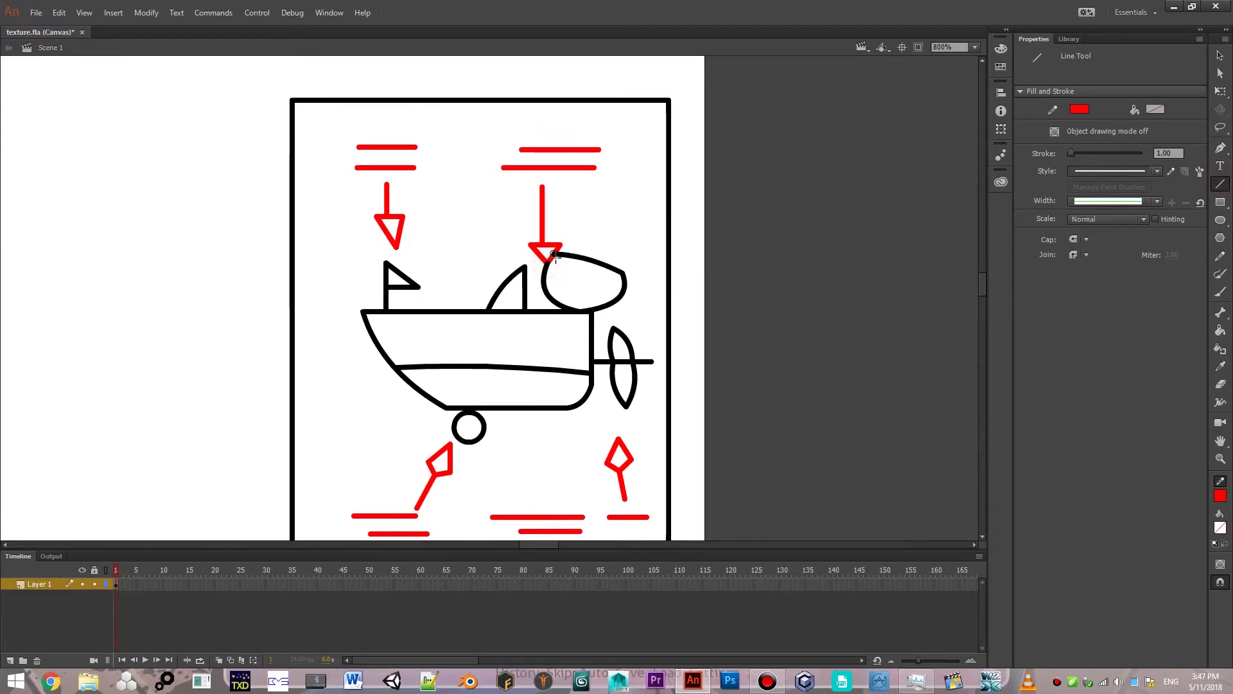
pyautogui.click(1079, 109)
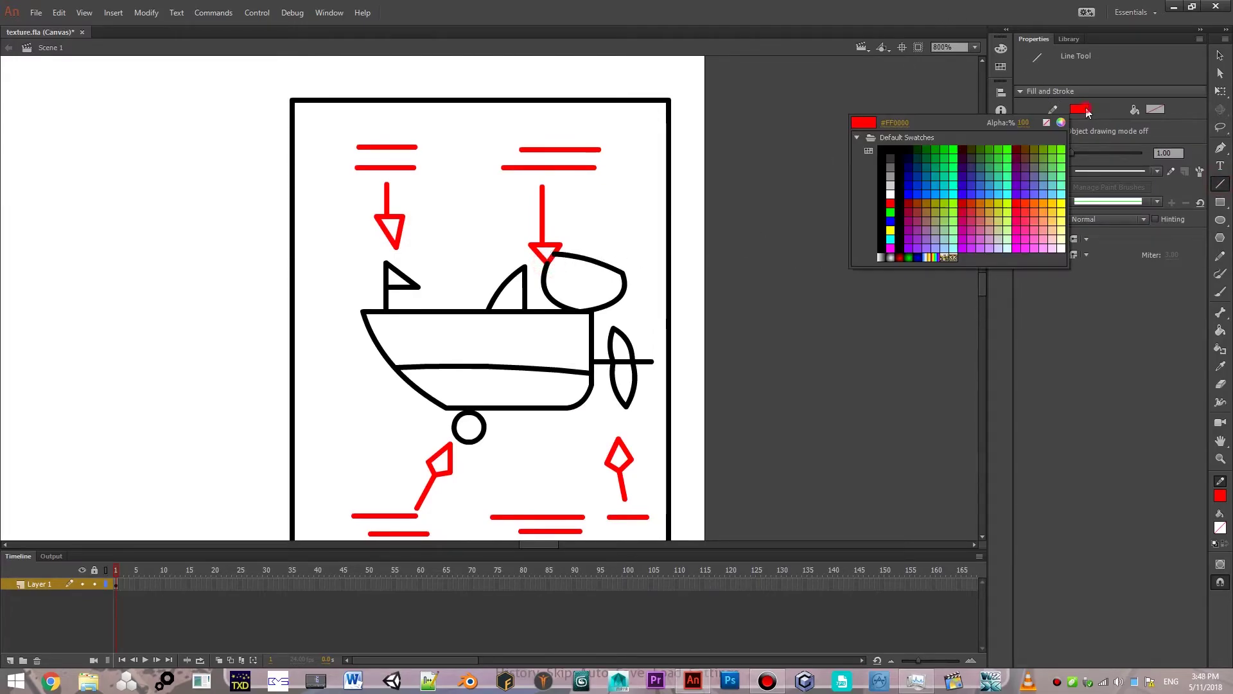
pyautogui.click(898, 147)
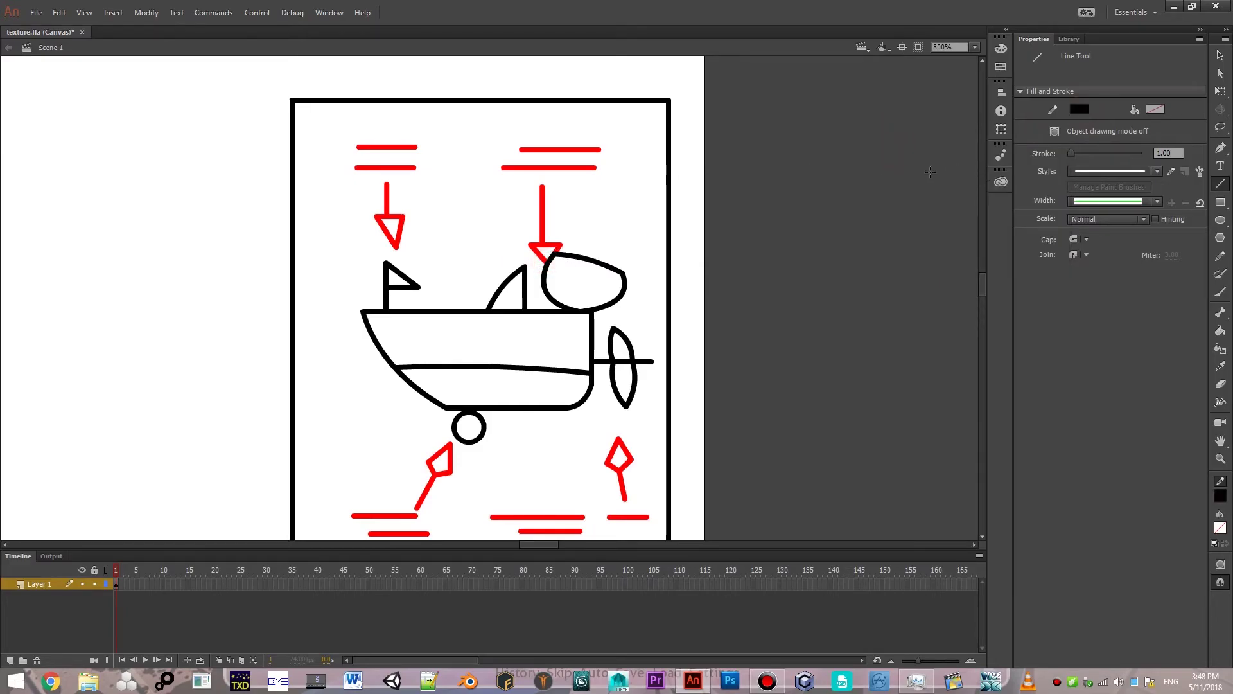
pyautogui.click(1220, 55)
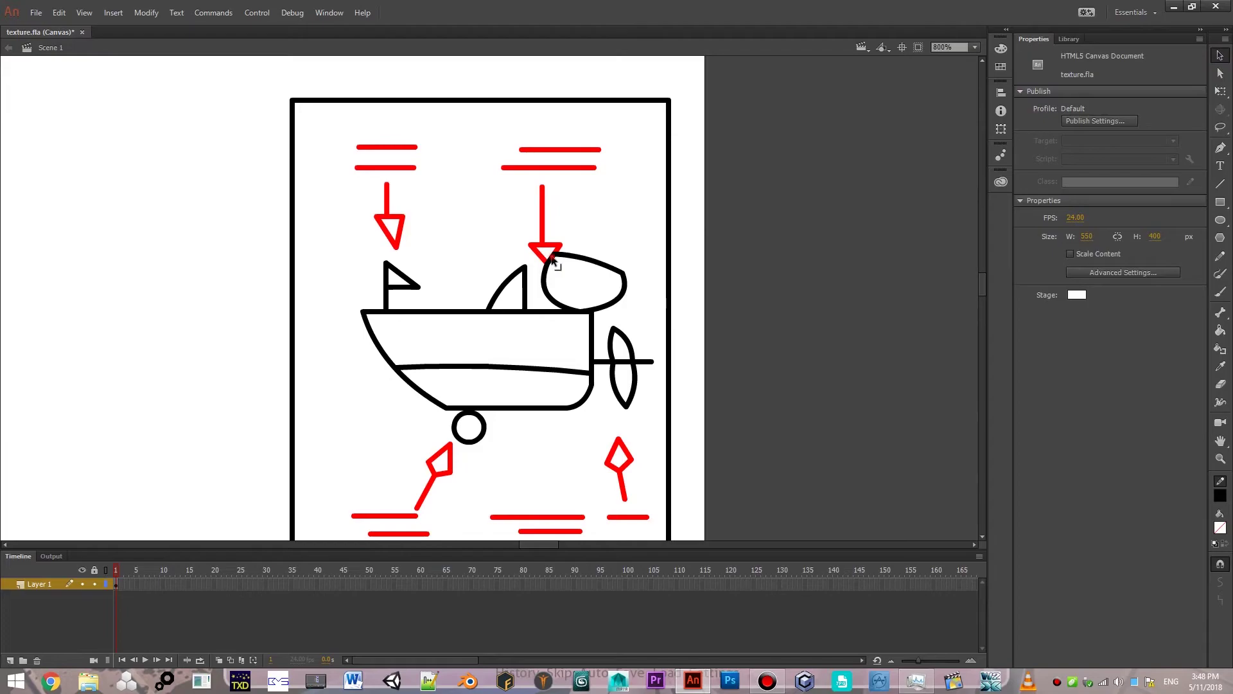
pyautogui.click(578, 267)
pyautogui.click(687, 291)
# Set the Line Tool stroke to red and zoom out to 100%.
pyautogui.click(1220, 183)
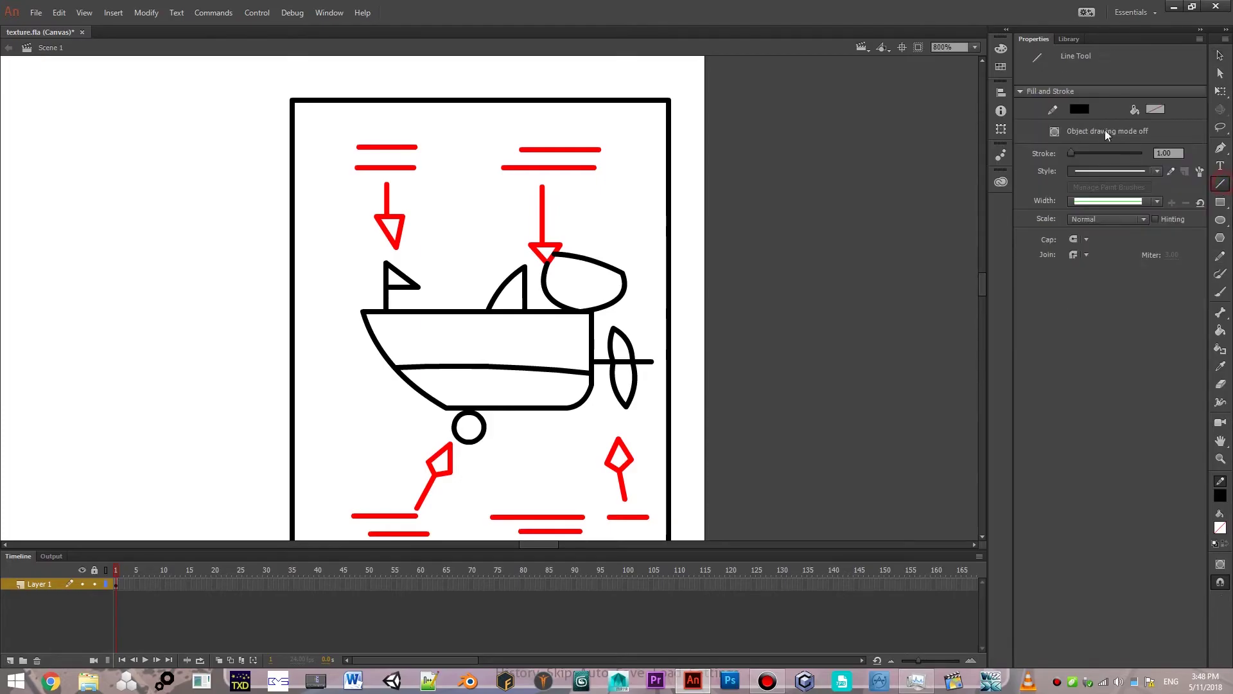
pyautogui.click(1083, 110)
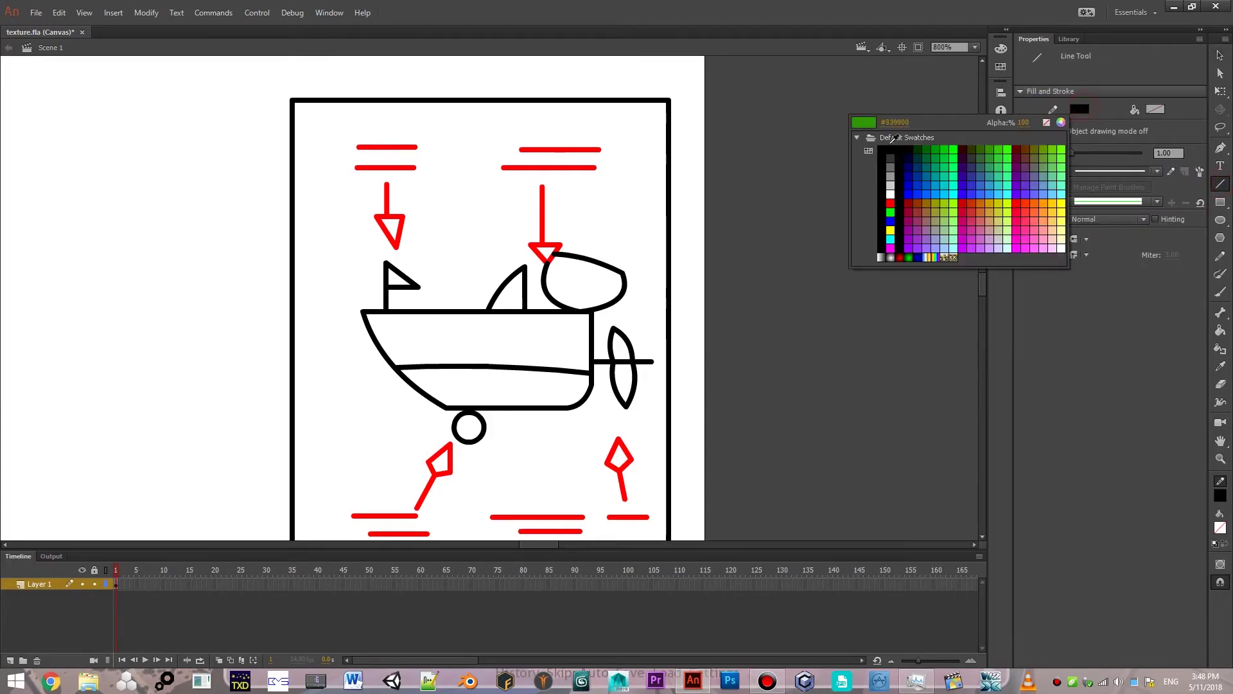
pyautogui.click(892, 204)
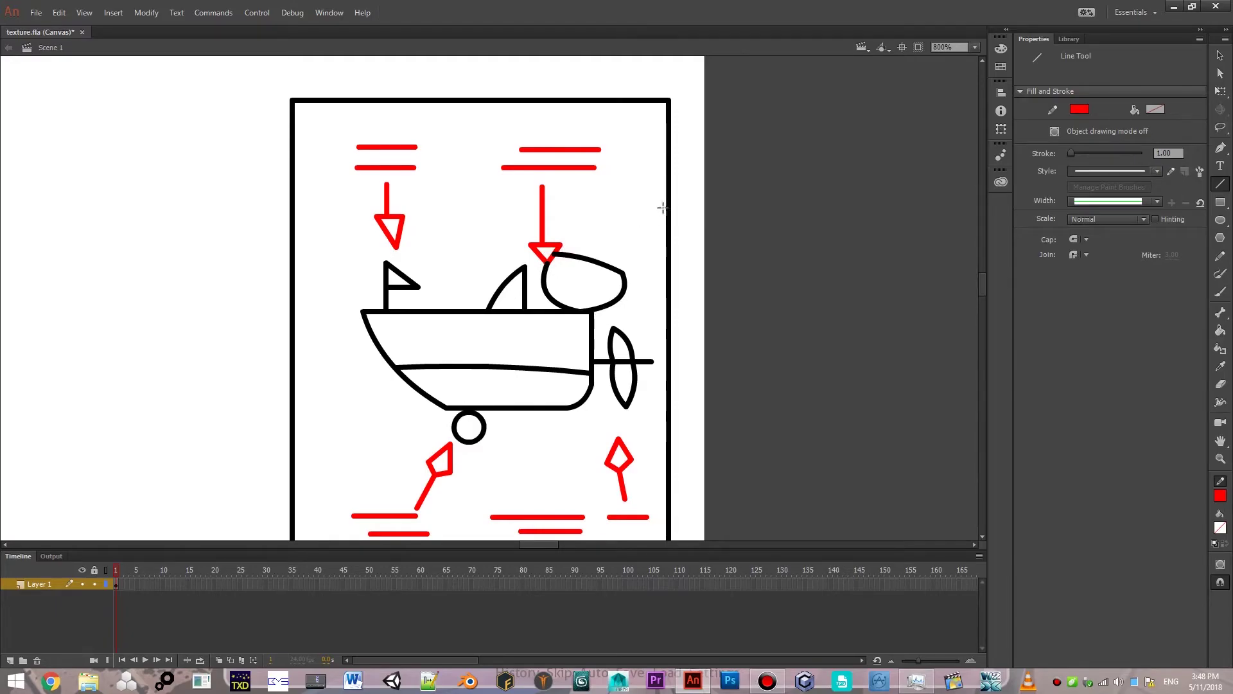
pyautogui.click(975, 47)
pyautogui.click(962, 132)
# At 800% zoom, draw a short red line at the end of the swirly poster's path.
pyautogui.moveTo(594, 165); pyautogui.dragTo(684, 120)
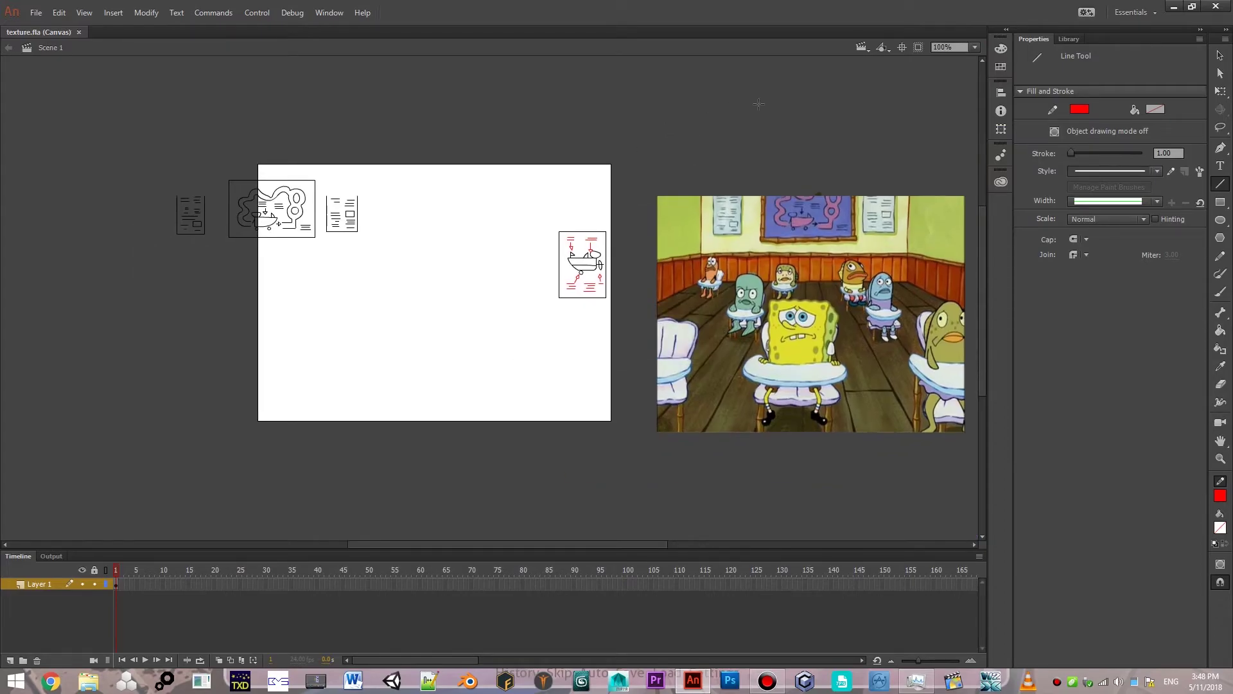
pyautogui.moveTo(500, 187); pyautogui.dragTo(656, 213)
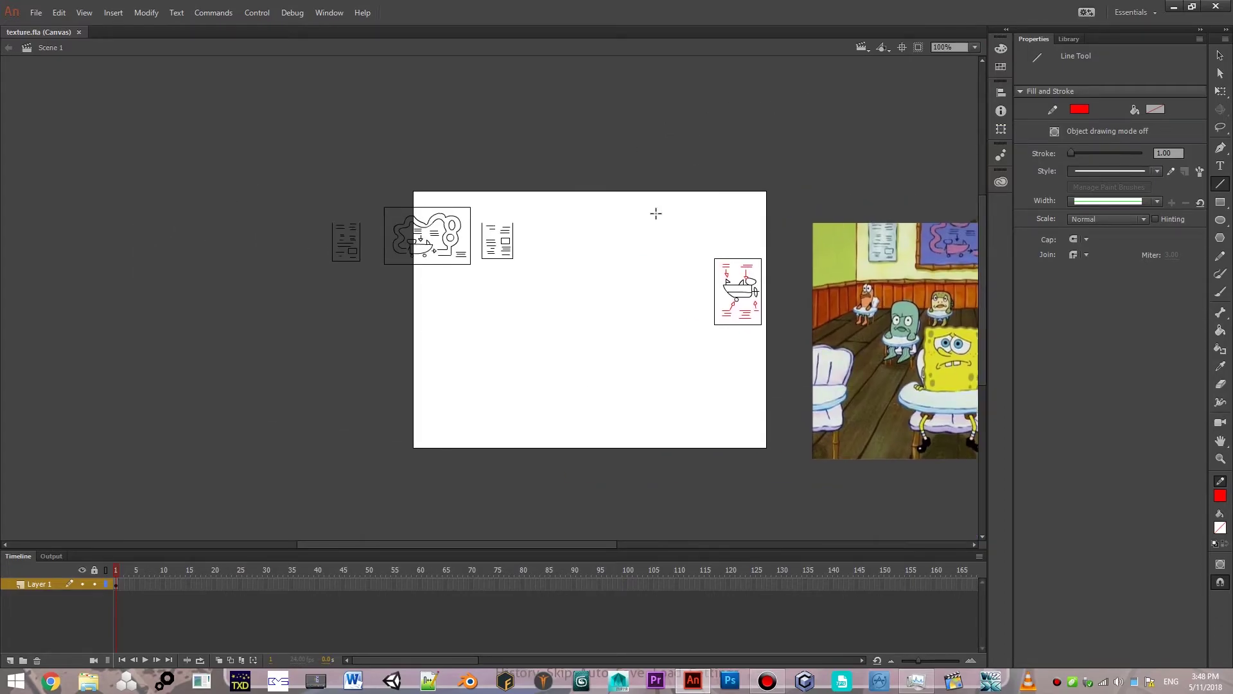
pyautogui.click(974, 47)
pyautogui.click(958, 176)
pyautogui.moveTo(499, 329); pyautogui.dragTo(977, 628)
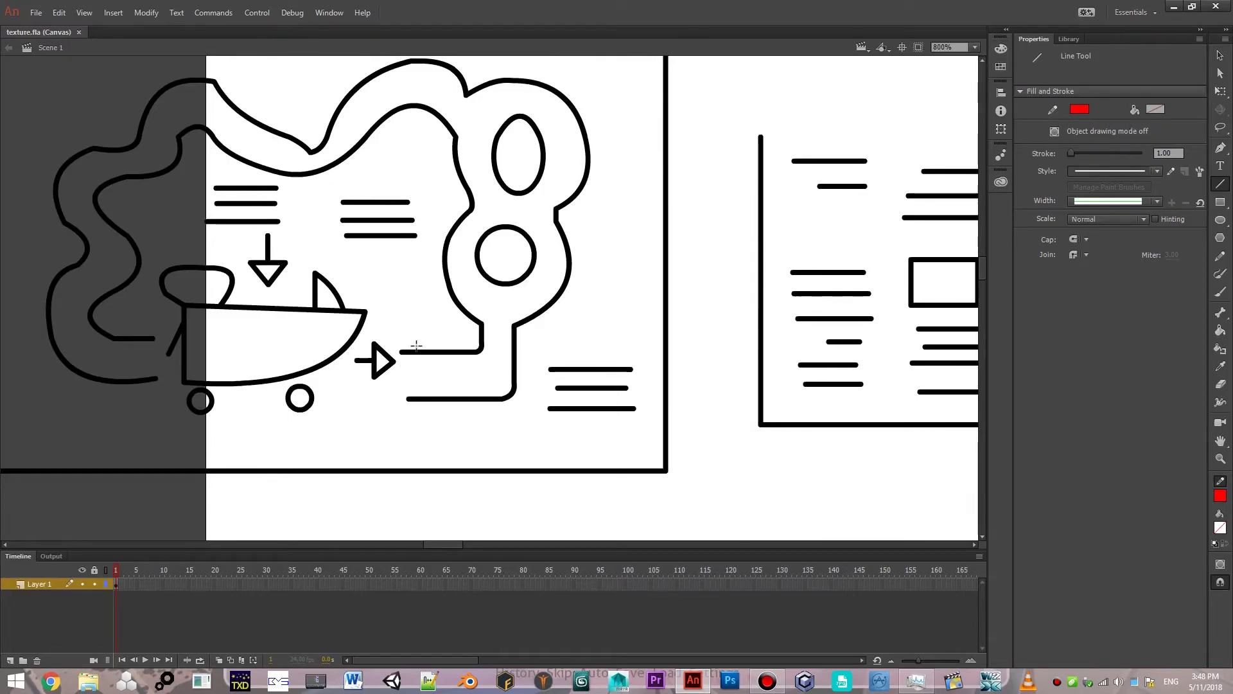
pyautogui.moveTo(402, 353); pyautogui.dragTo(409, 397)
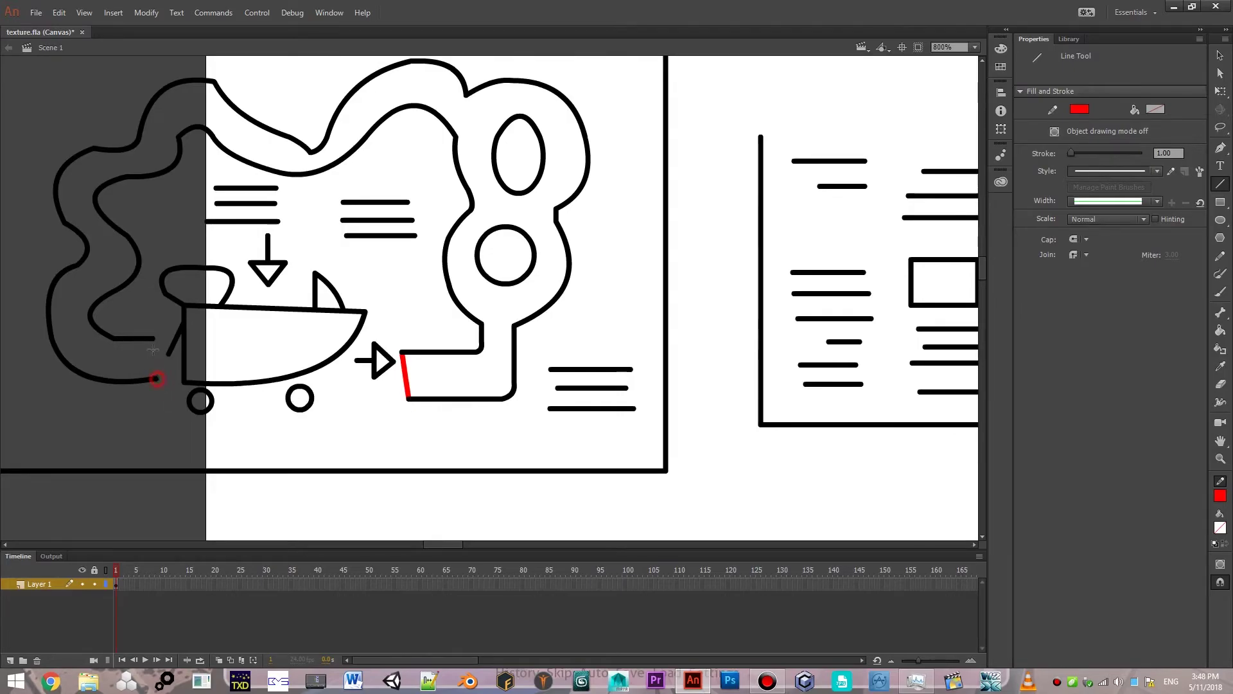
# Draw straight red lines along the small signs' top edges, redoing the crooked one, then zoom to 100%.
pyautogui.moveTo(690, 184); pyautogui.dragTo(122, 425)
pyautogui.moveTo(189, 377); pyautogui.dragTo(436, 379)
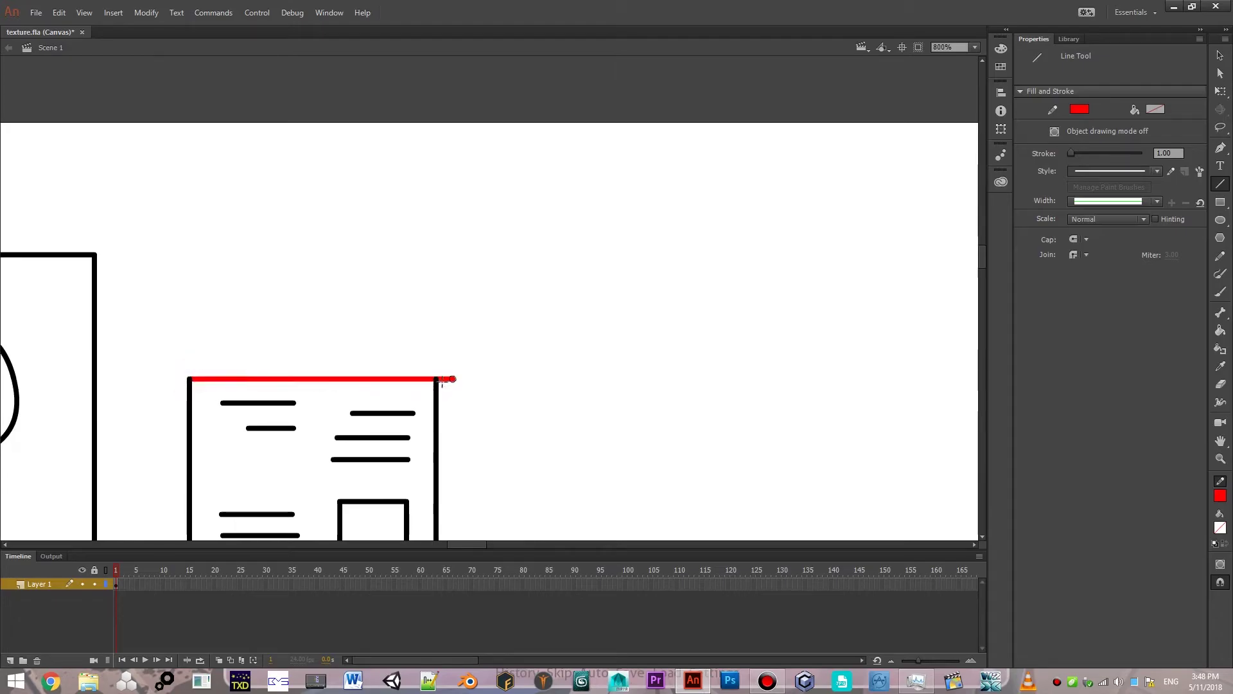
pyautogui.hscroll(-5, 726, 376)
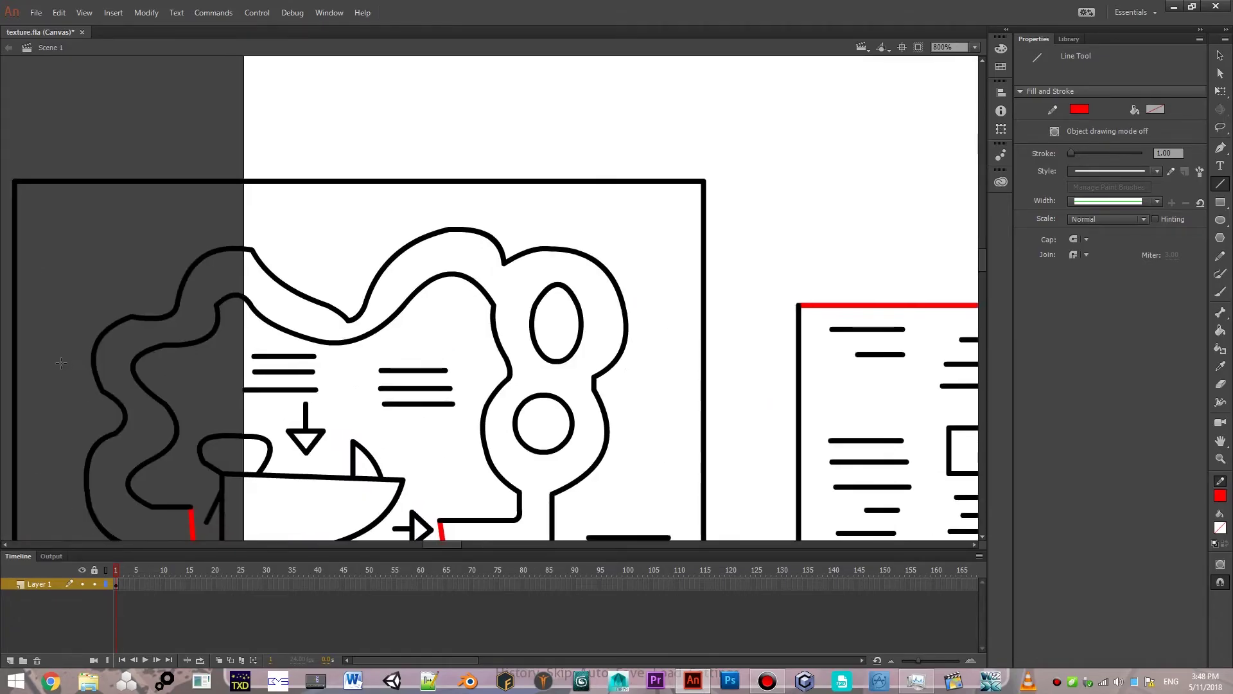
pyautogui.hscroll(-5, 61, 358)
pyautogui.moveTo(191, 261); pyautogui.dragTo(412, 264)
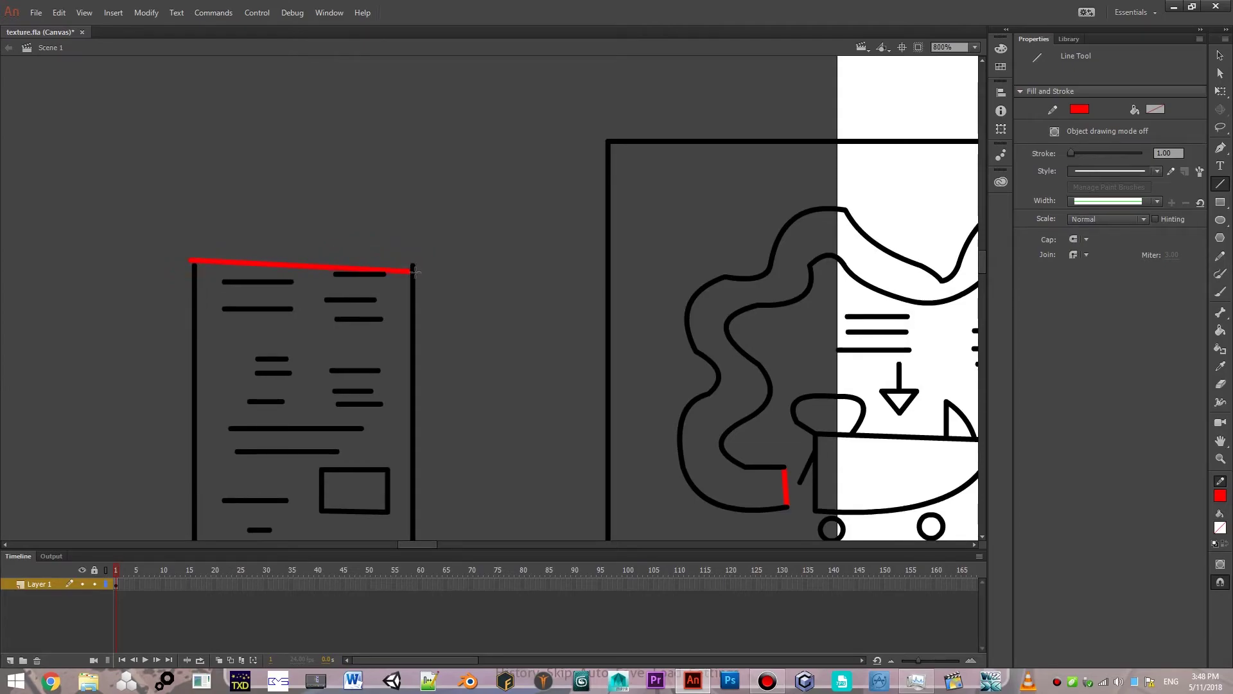
pyautogui.hotkey('ctrl', 'z')
pyautogui.moveTo(194, 265); pyautogui.dragTo(412, 265)
pyautogui.click(973, 47)
pyautogui.click(975, 131)
pyautogui.moveTo(688, 145); pyautogui.dragTo(690, 148)
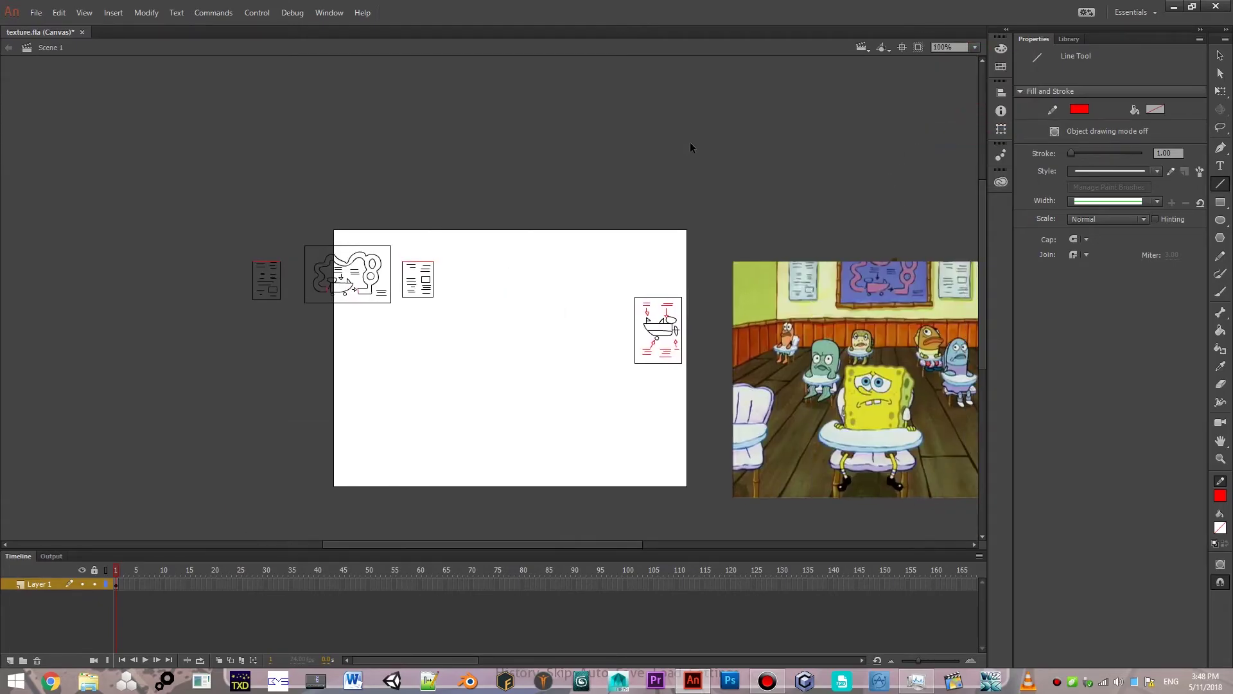
pyautogui.click(1221, 330)
pyautogui.click(1156, 111)
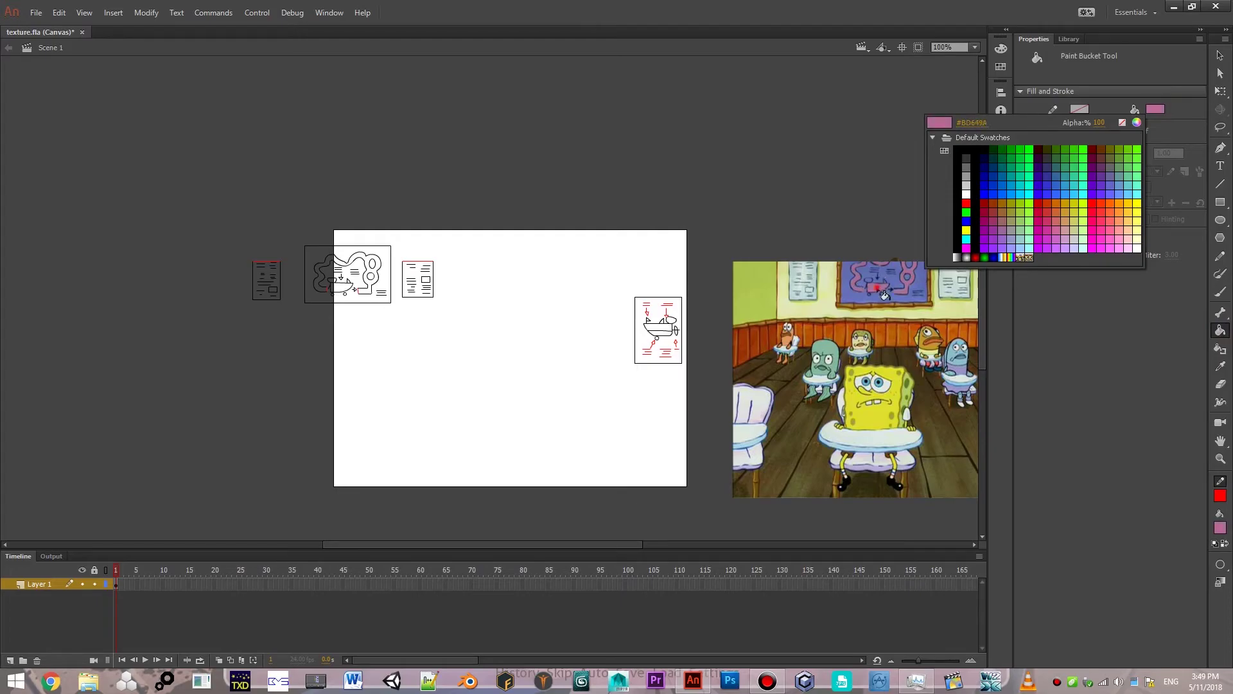
pyautogui.click(885, 293)
pyautogui.click(343, 287)
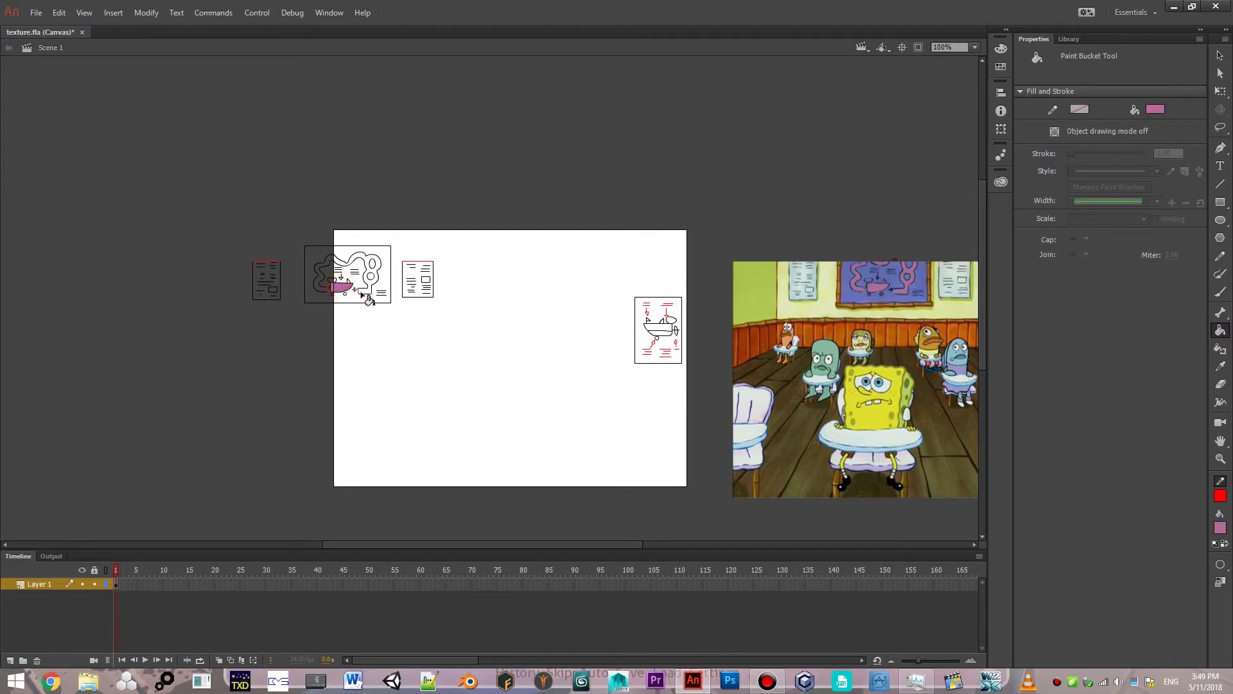
pyautogui.click(367, 293)
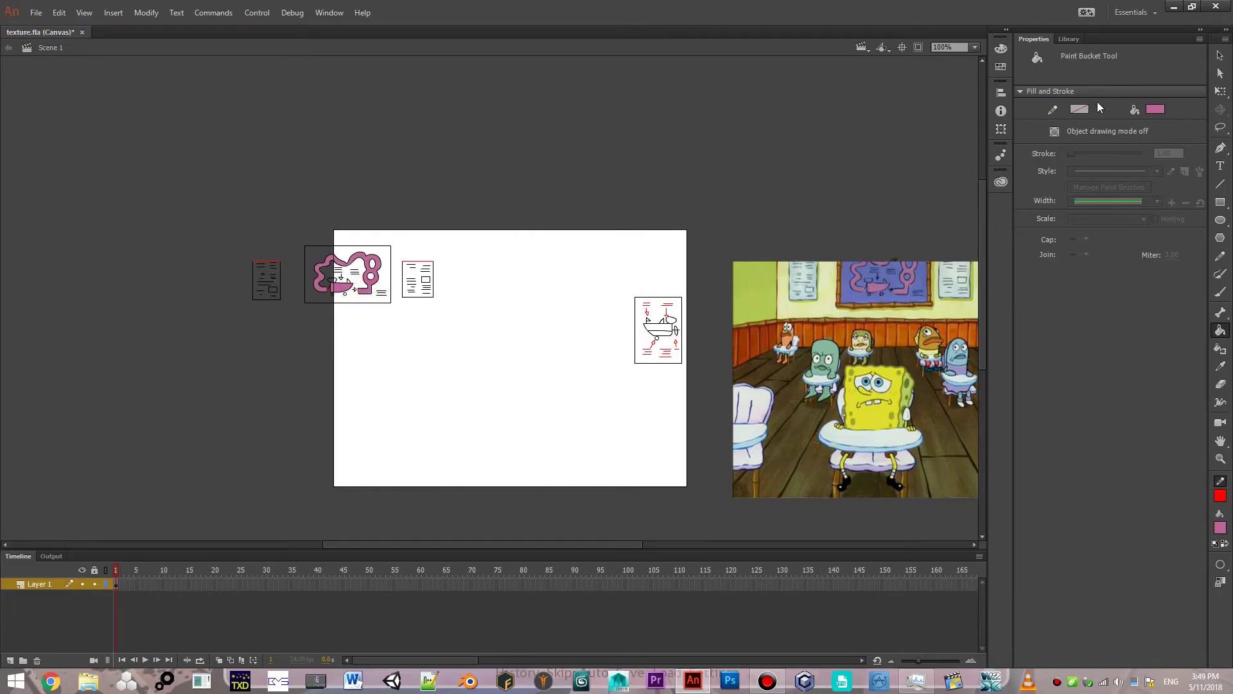
pyautogui.click(1160, 113)
pyautogui.click(847, 287)
pyautogui.click(346, 299)
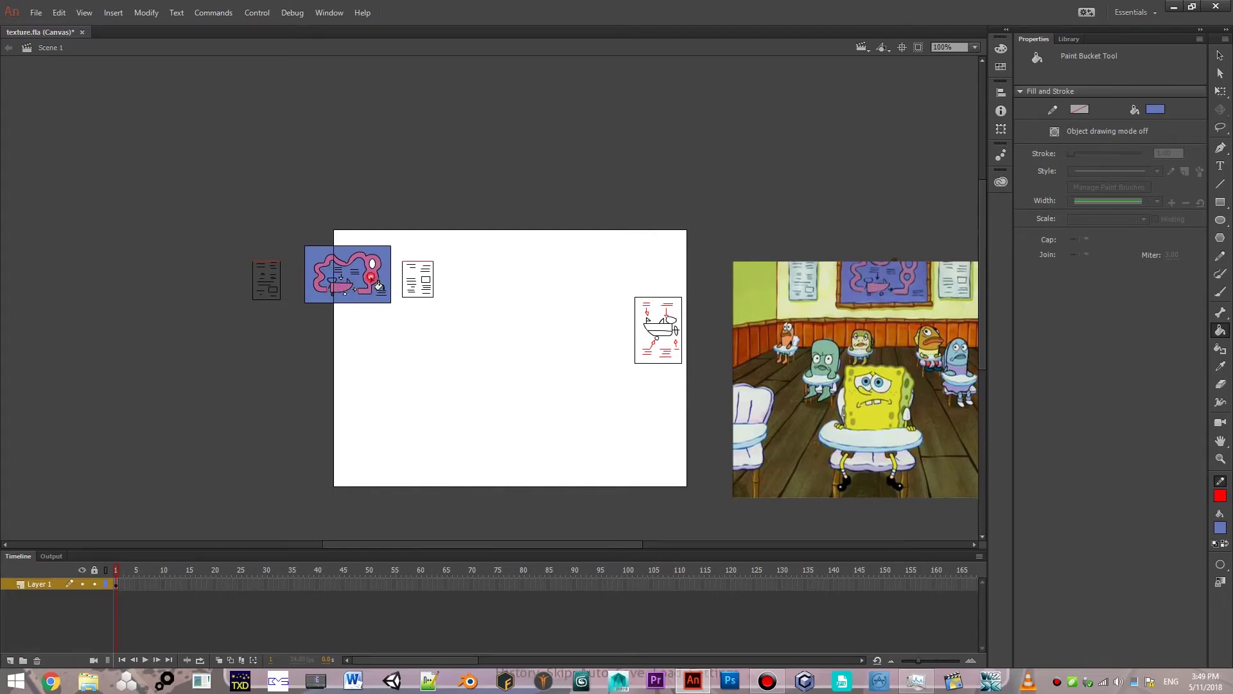
pyautogui.click(373, 265)
pyautogui.click(1155, 110)
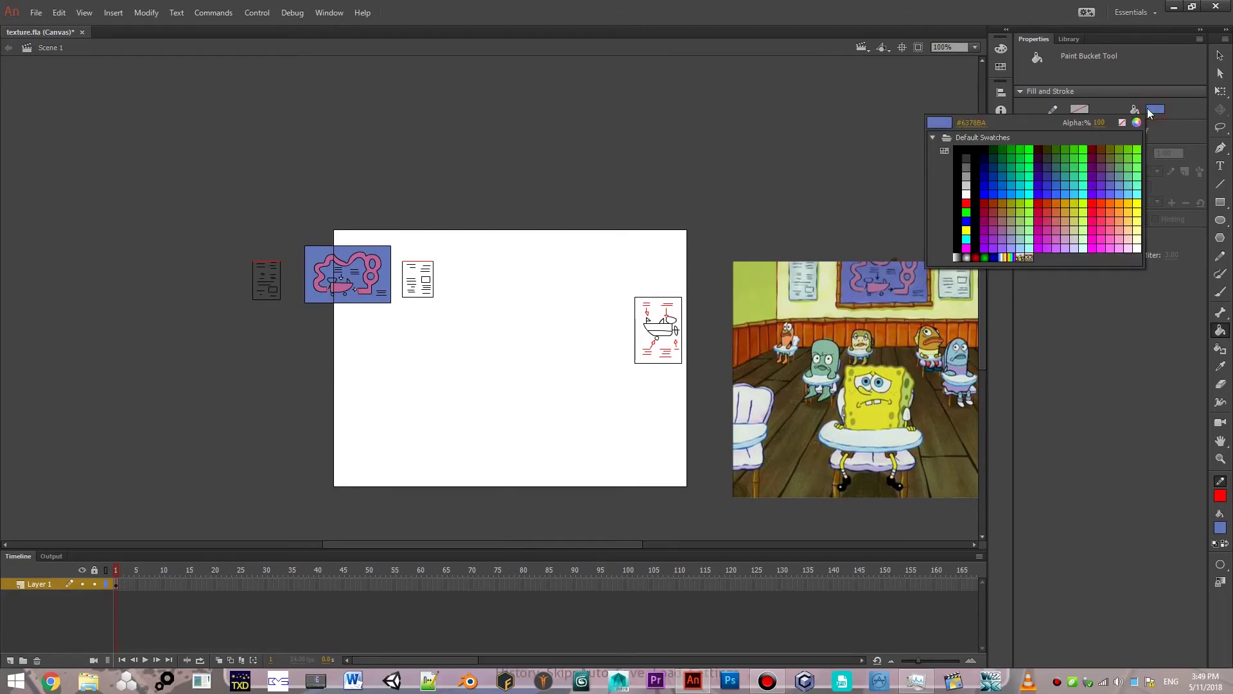
pyautogui.click(970, 151)
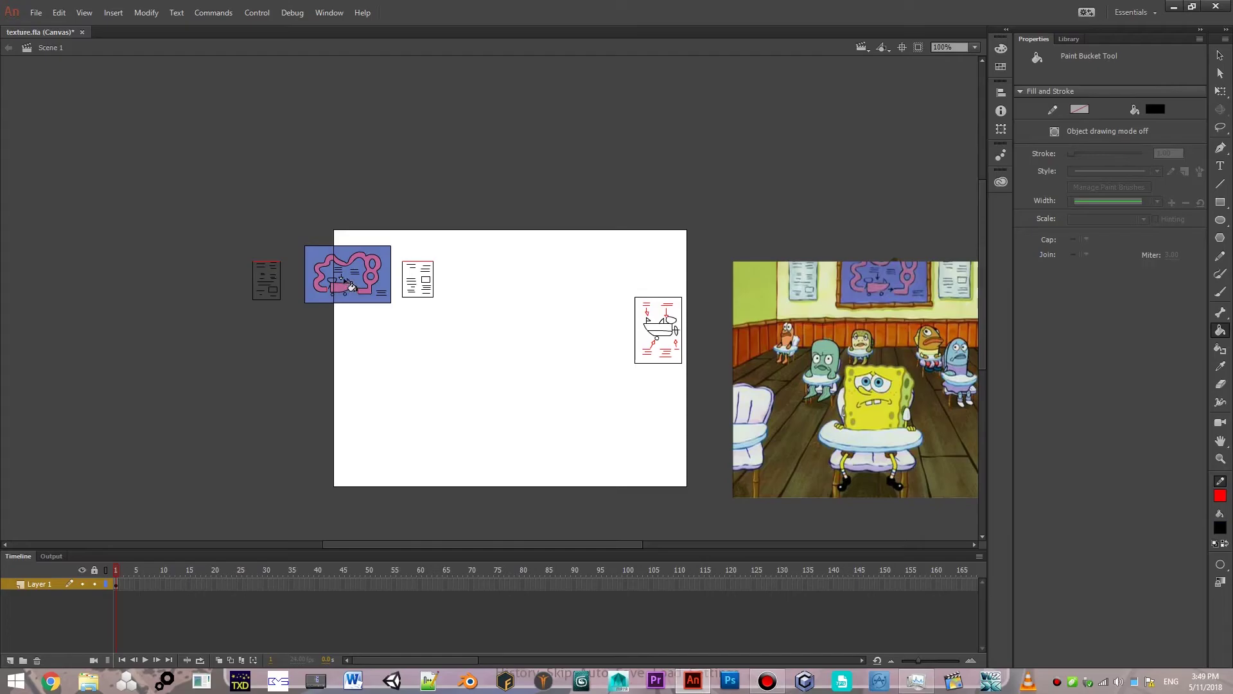
pyautogui.click(343, 280)
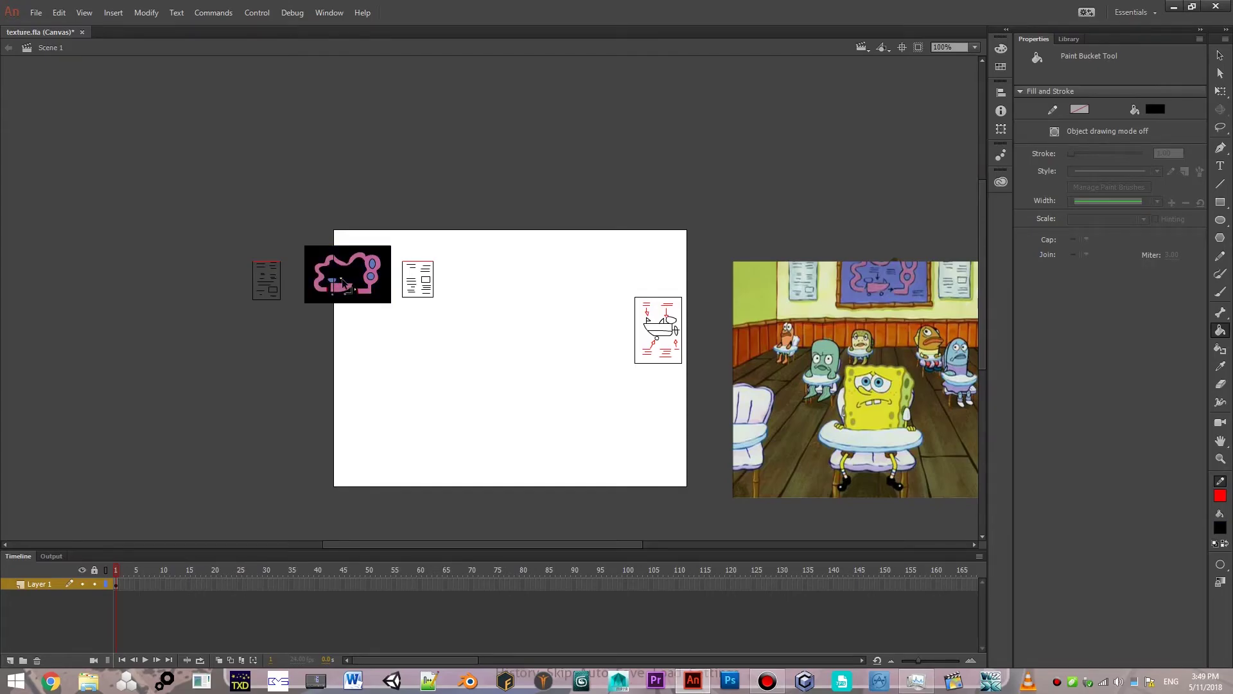
pyautogui.hotkey('ctrl', 'z')
pyautogui.click(343, 282)
pyautogui.hotkey('ctrl', 'z')
pyautogui.click(343, 282)
pyautogui.hotkey('ctrl', 'z')
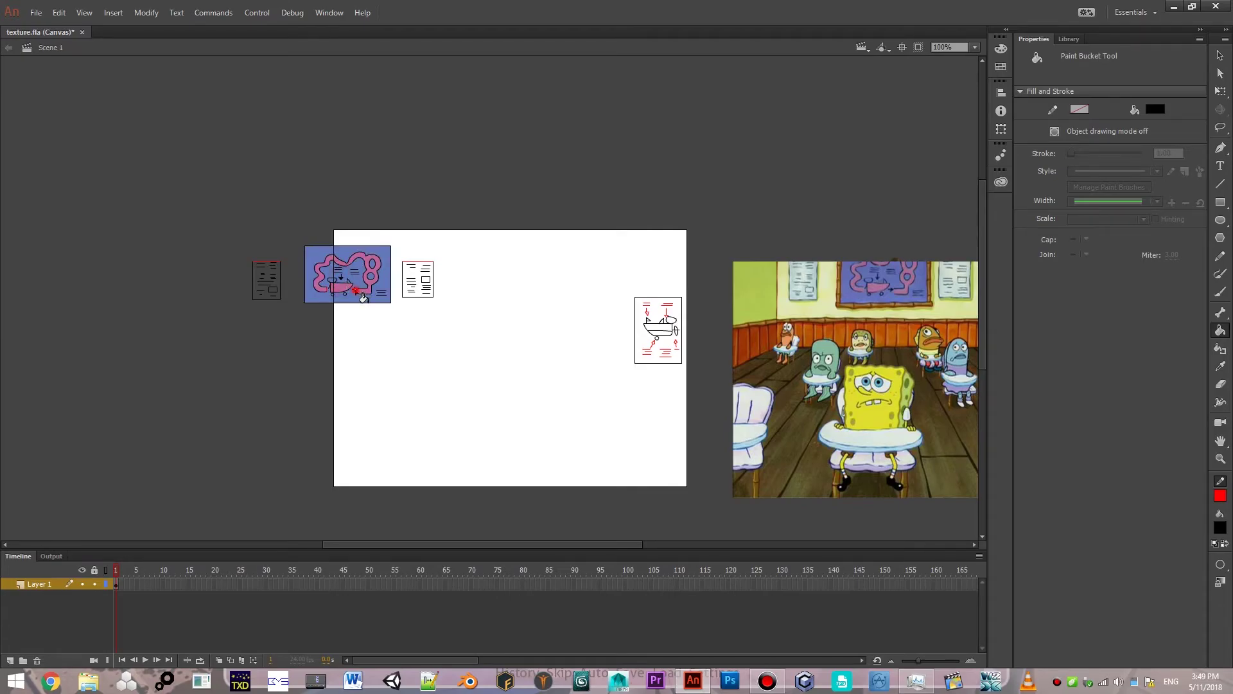
pyautogui.moveTo(700, 330)
pyautogui.mouseDown()
pyautogui.moveTo(325, 300)
pyautogui.moveTo(505, 441)
pyautogui.mouseUp()
pyautogui.click(1155, 108)
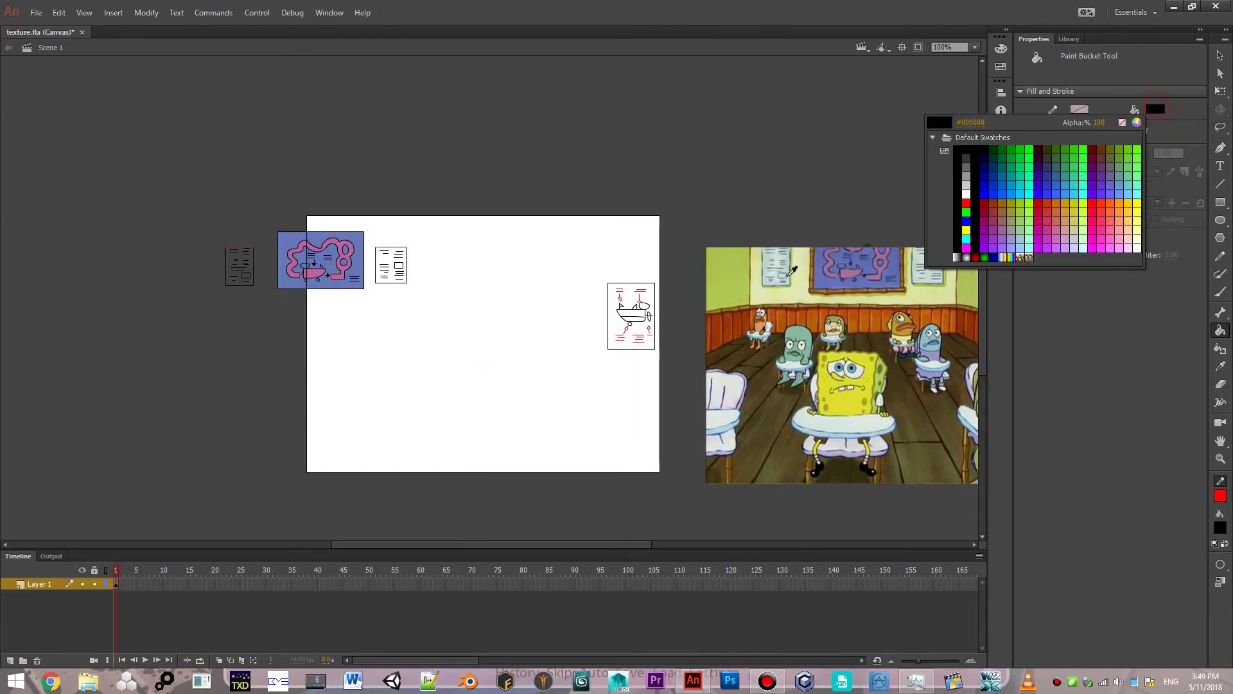
pyautogui.click(967, 205)
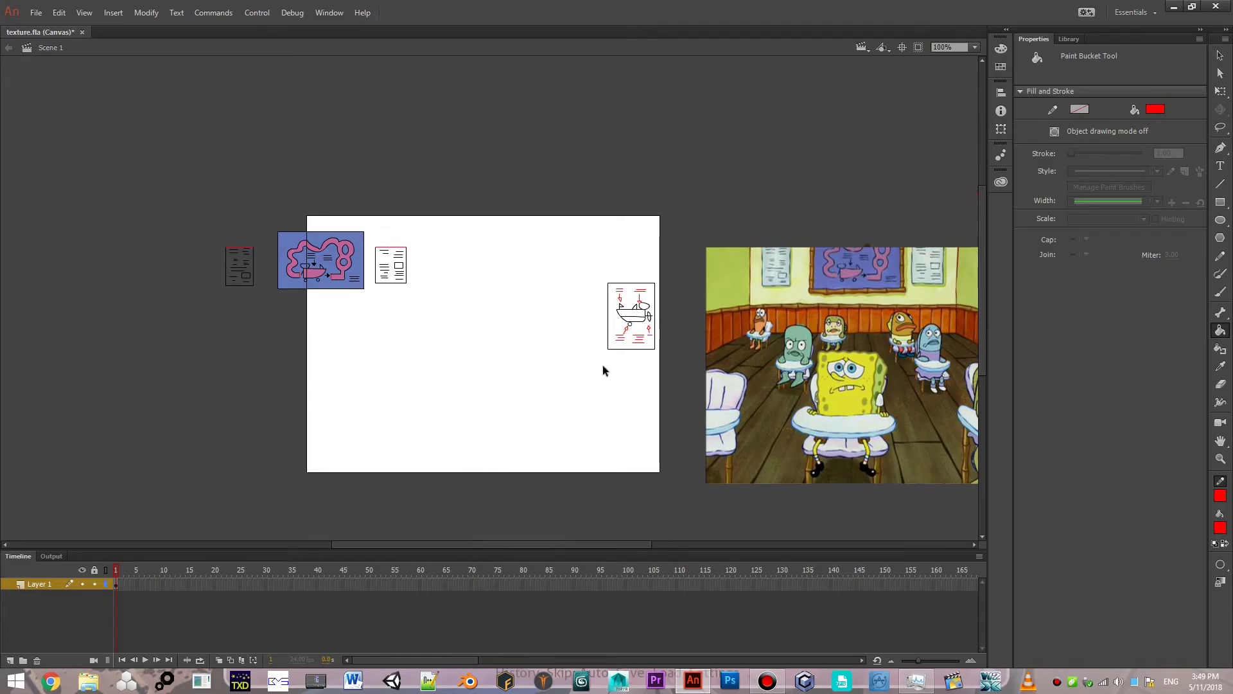
pyautogui.click(650, 332)
pyautogui.click(628, 332)
pyautogui.click(641, 303)
pyautogui.click(620, 299)
pyautogui.click(1156, 112)
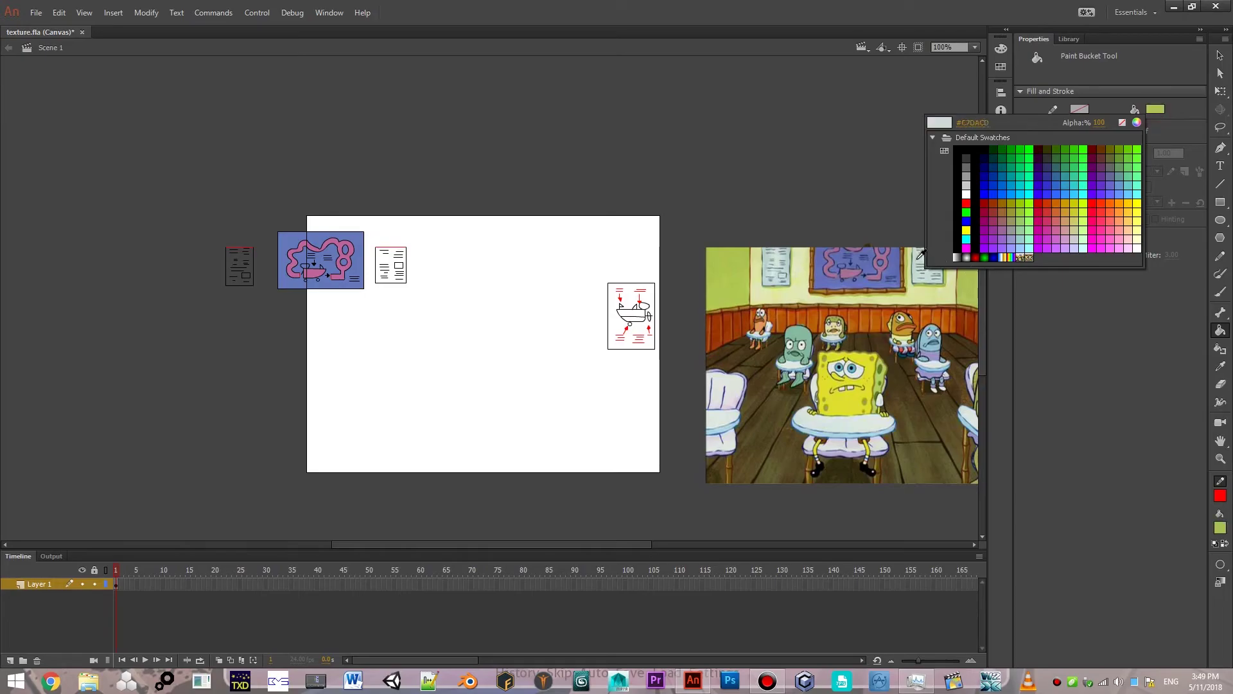
pyautogui.click(967, 429)
pyautogui.click(632, 307)
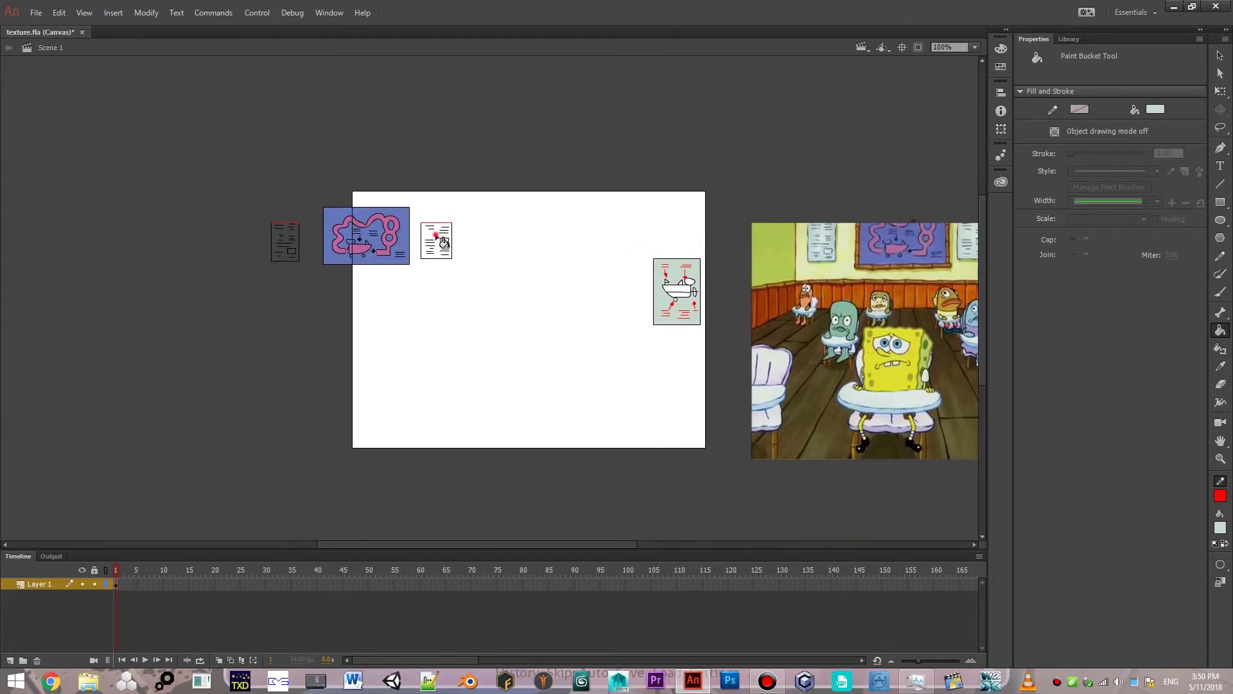
pyautogui.click(441, 237)
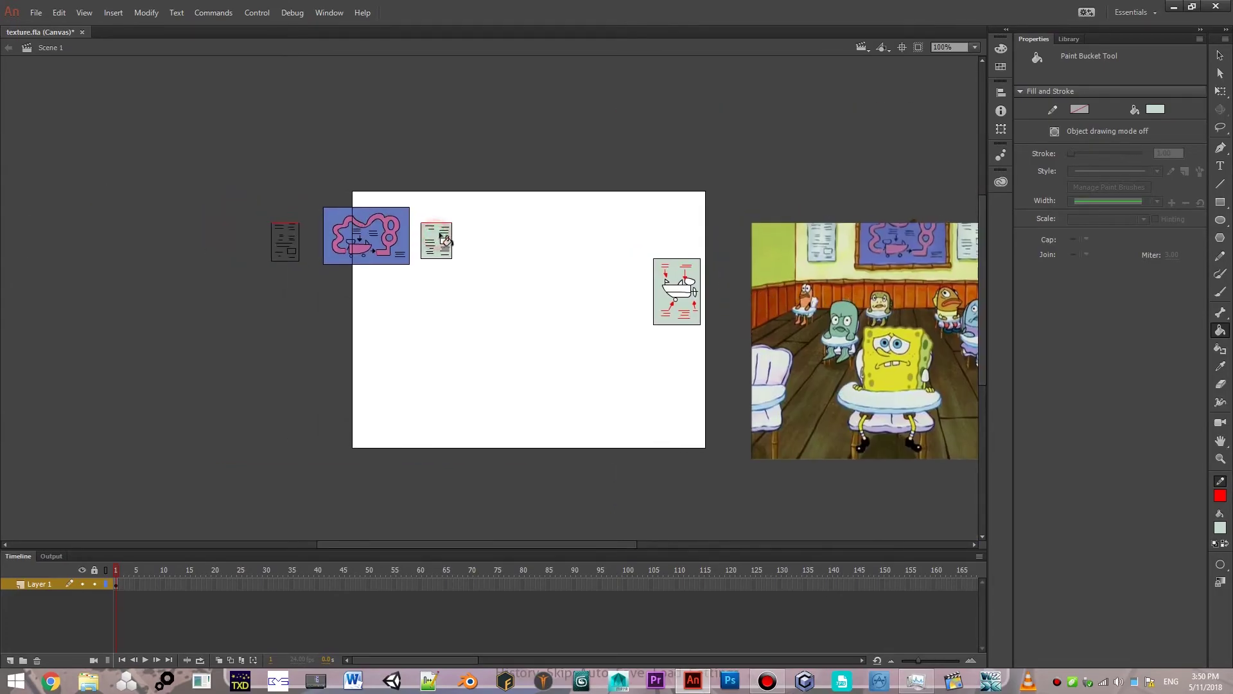
pyautogui.click(277, 251)
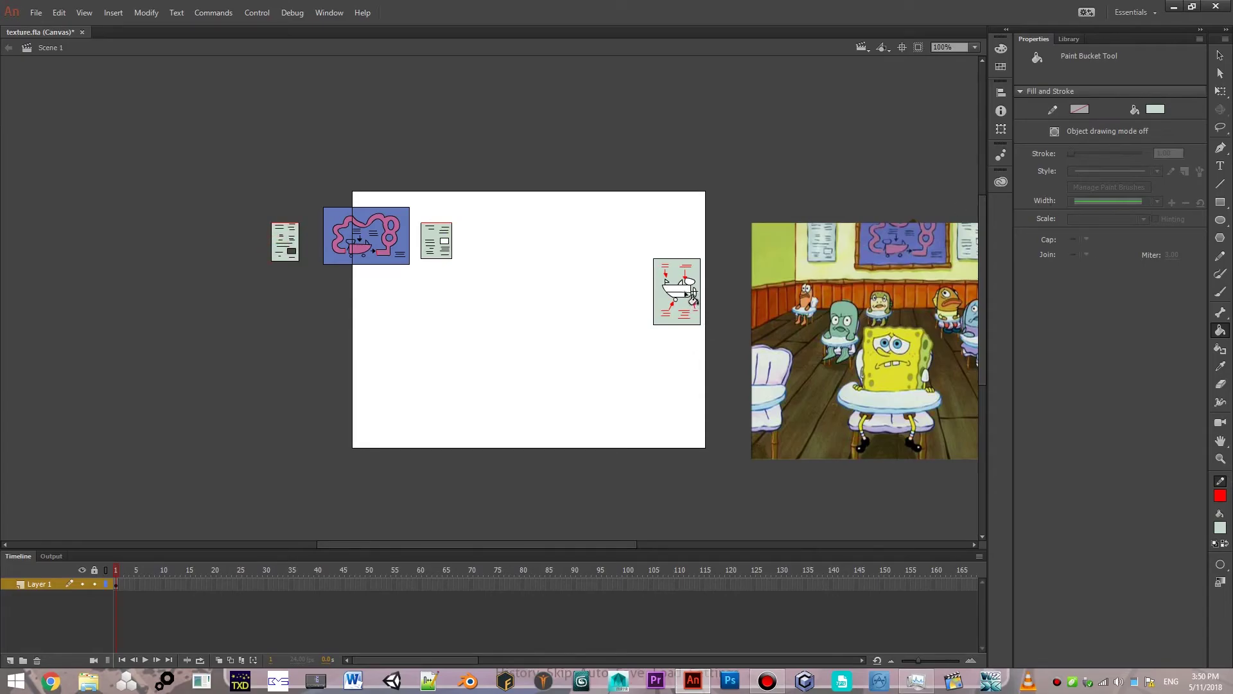
pyautogui.click(292, 253)
pyautogui.hscroll(3, 385, 242)
pyautogui.hscroll(2, 386, 242)
pyautogui.hscroll(2, 357, 238)
pyautogui.hscroll(-3, 386, 242)
pyautogui.hscroll(1, 501, 253)
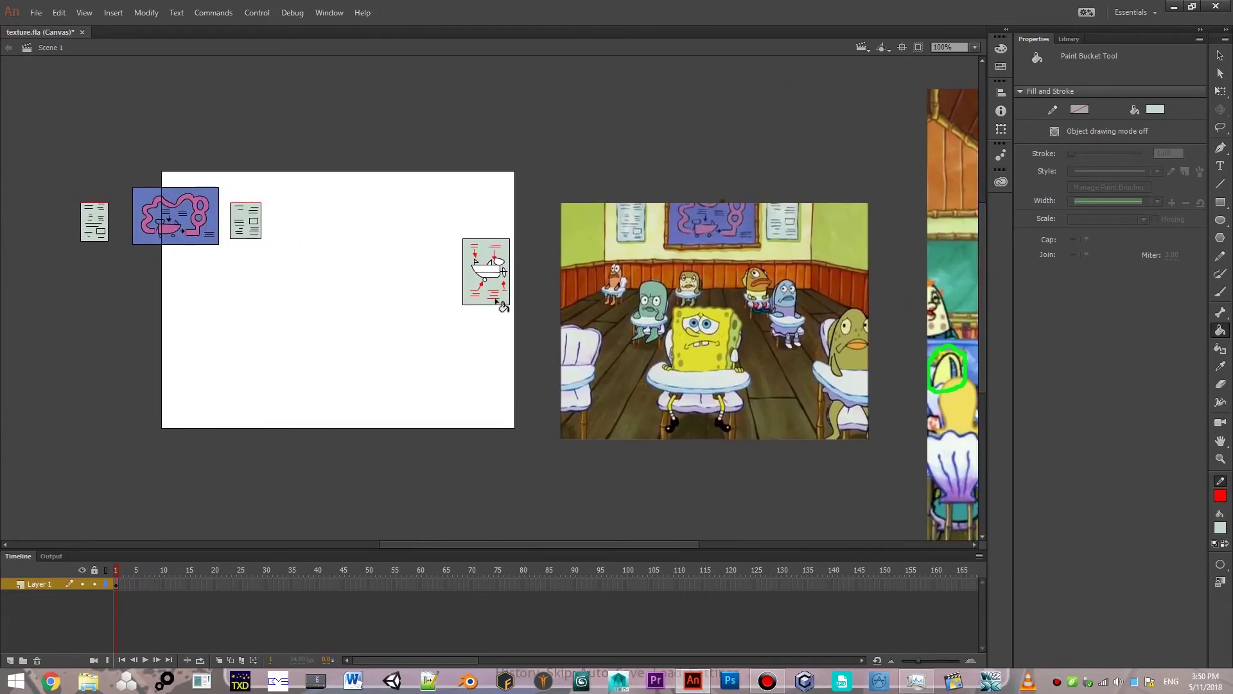
pyautogui.click(481, 273)
pyautogui.hscroll(2, 455, 279)
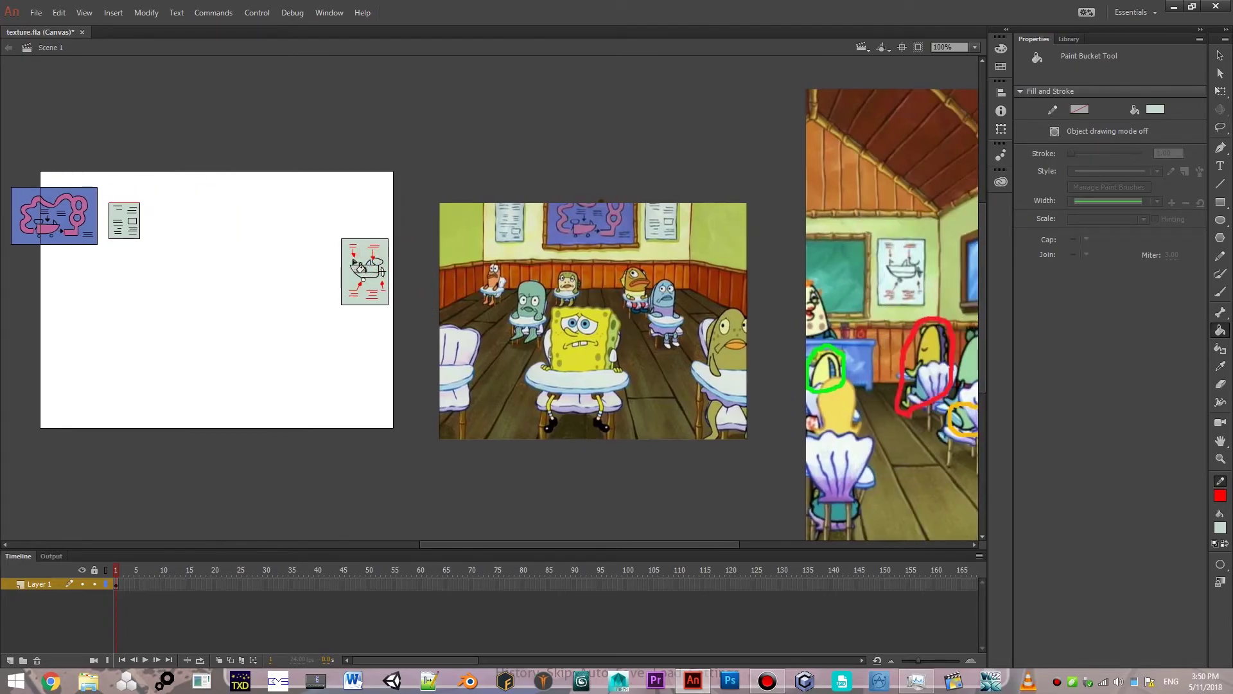
pyautogui.click(383, 274)
pyautogui.hotkey('ctrl', 'z')
pyautogui.moveTo(330, 290)
pyautogui.mouseDown()
pyautogui.moveTo(554, 370)
pyautogui.moveTo(542, 365)
pyautogui.mouseUp()
# With the Selection Tool, select pieces of the posters beside the map poster, then deselect.
pyautogui.click(1220, 55)
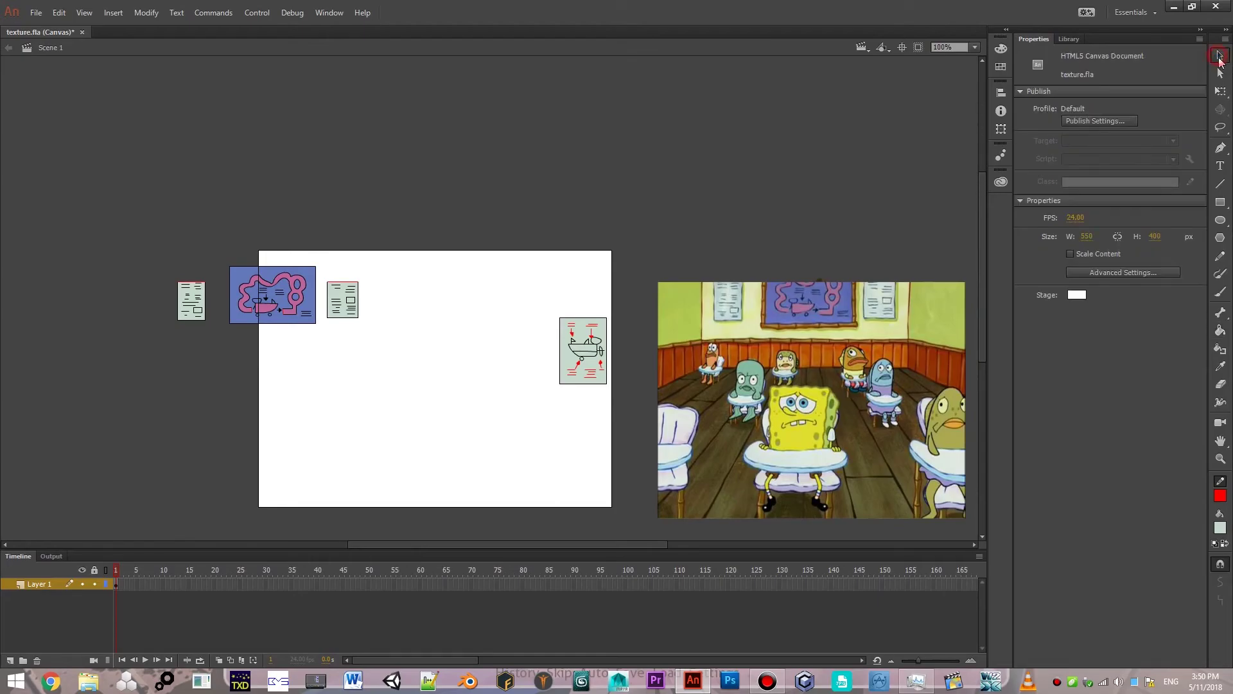
pyautogui.click(349, 289)
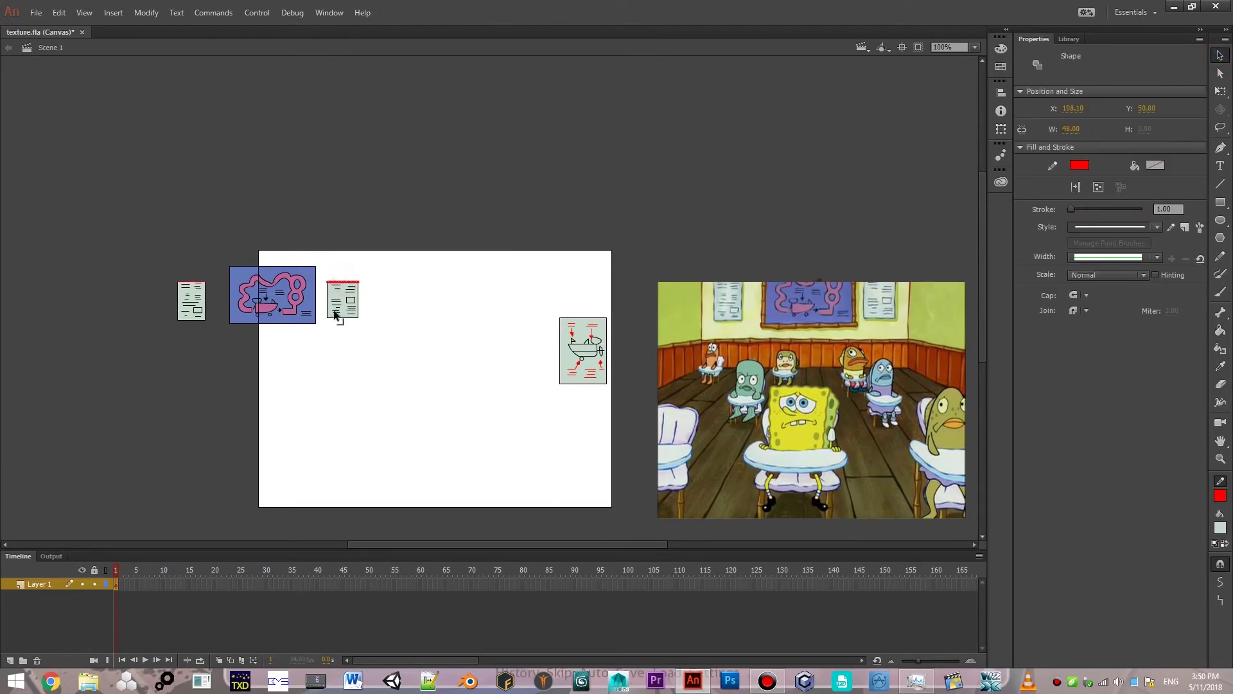
pyautogui.click(220, 292)
pyautogui.click(192, 290)
pyautogui.click(285, 319)
pyautogui.click(259, 322)
pyautogui.click(391, 181)
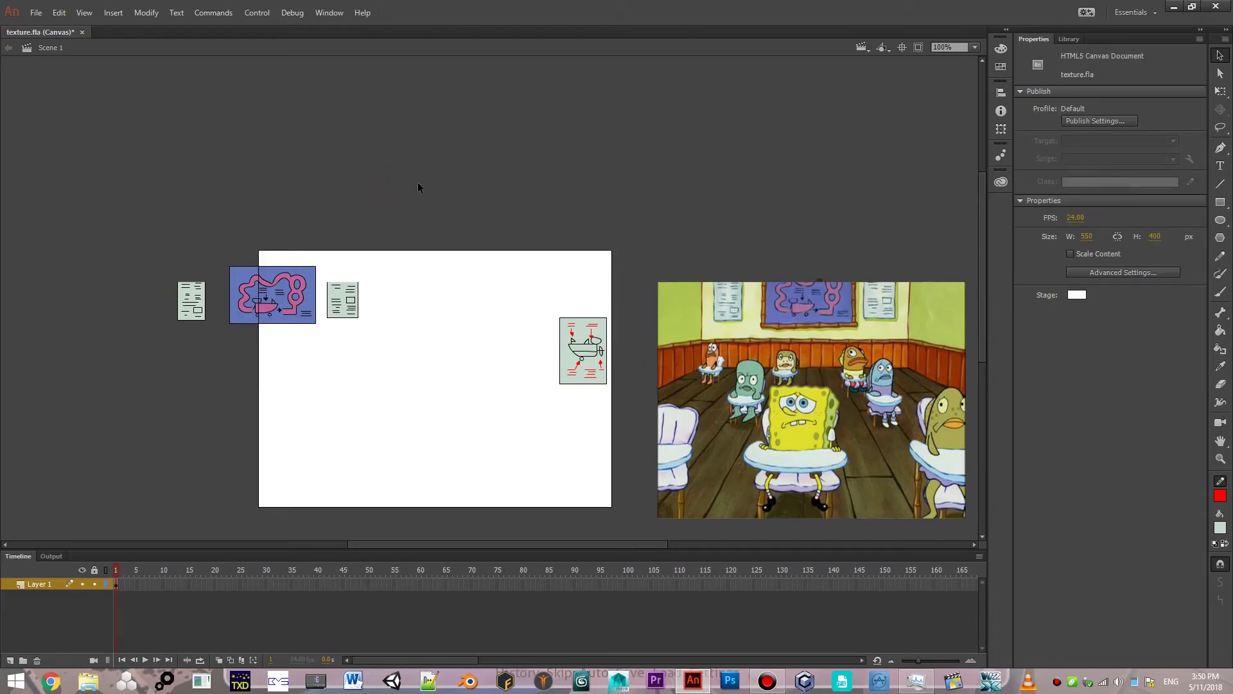
# Delete the middle and right classroom reference images.
pyautogui.moveTo(633, 234); pyautogui.dragTo(287, 220)
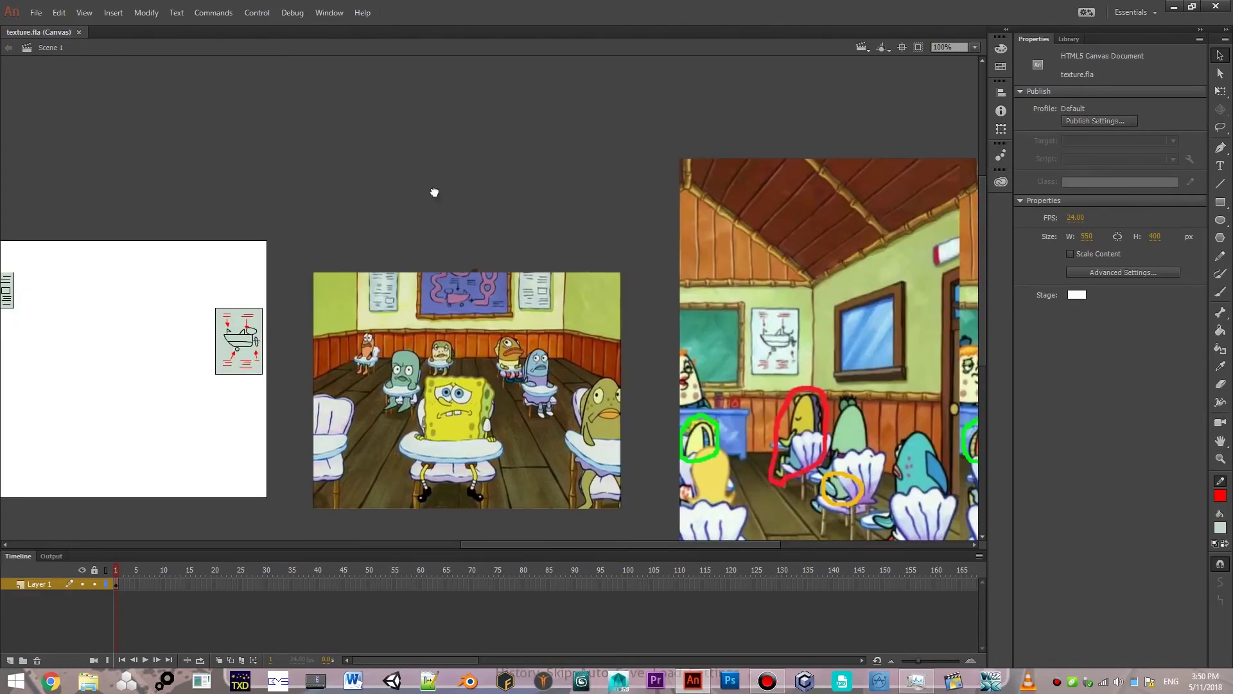
pyautogui.moveTo(471, 187)
pyautogui.mouseDown()
pyautogui.moveTo(546, 183)
pyautogui.moveTo(369, 195)
pyautogui.mouseUp()
pyautogui.click(525, 327)
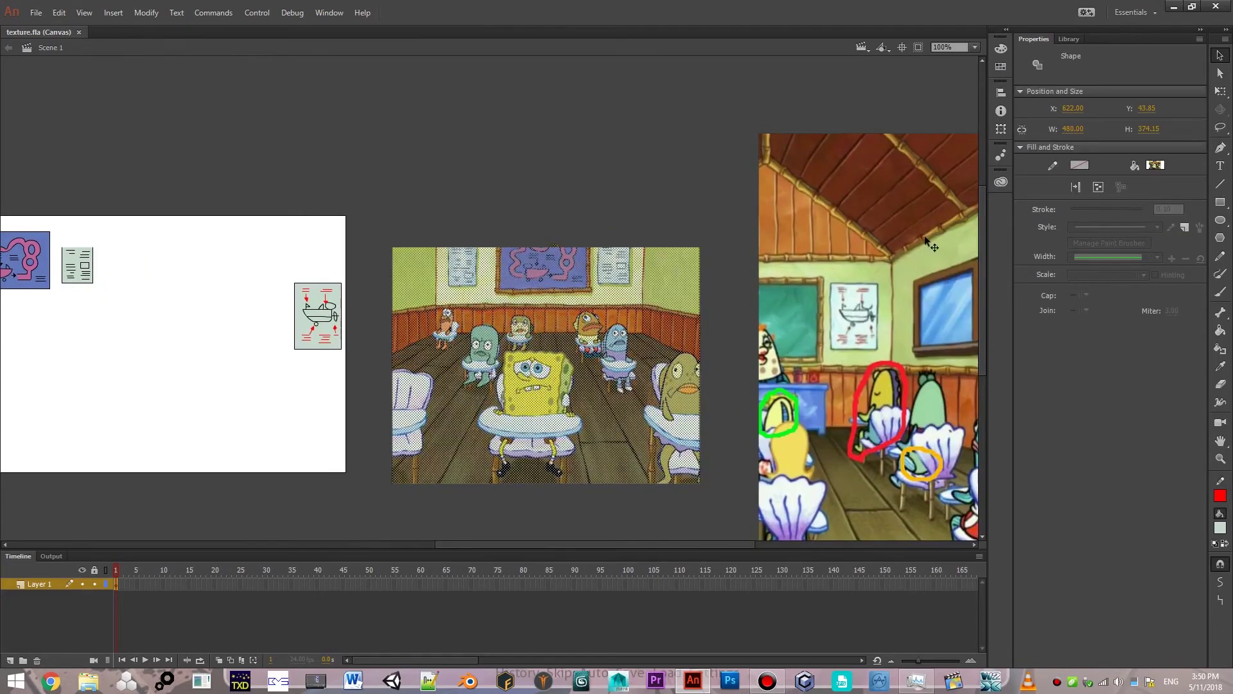
pyautogui.press('Delete')
pyautogui.click(916, 282)
pyautogui.press('Delete')
pyautogui.click(443, 366)
# Move the four posters off the stage to the right and save texture.fla.
pyautogui.moveTo(443, 366); pyautogui.dragTo(714, 365)
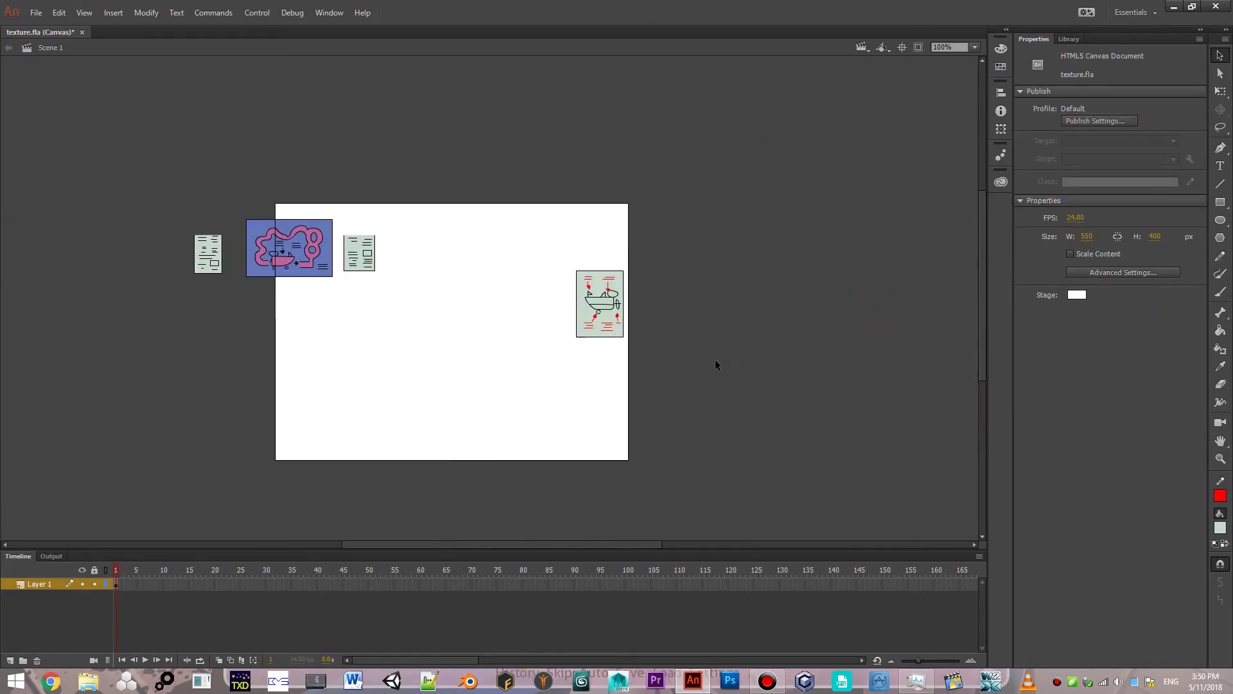
pyautogui.moveTo(781, 393); pyautogui.dragTo(163, 148)
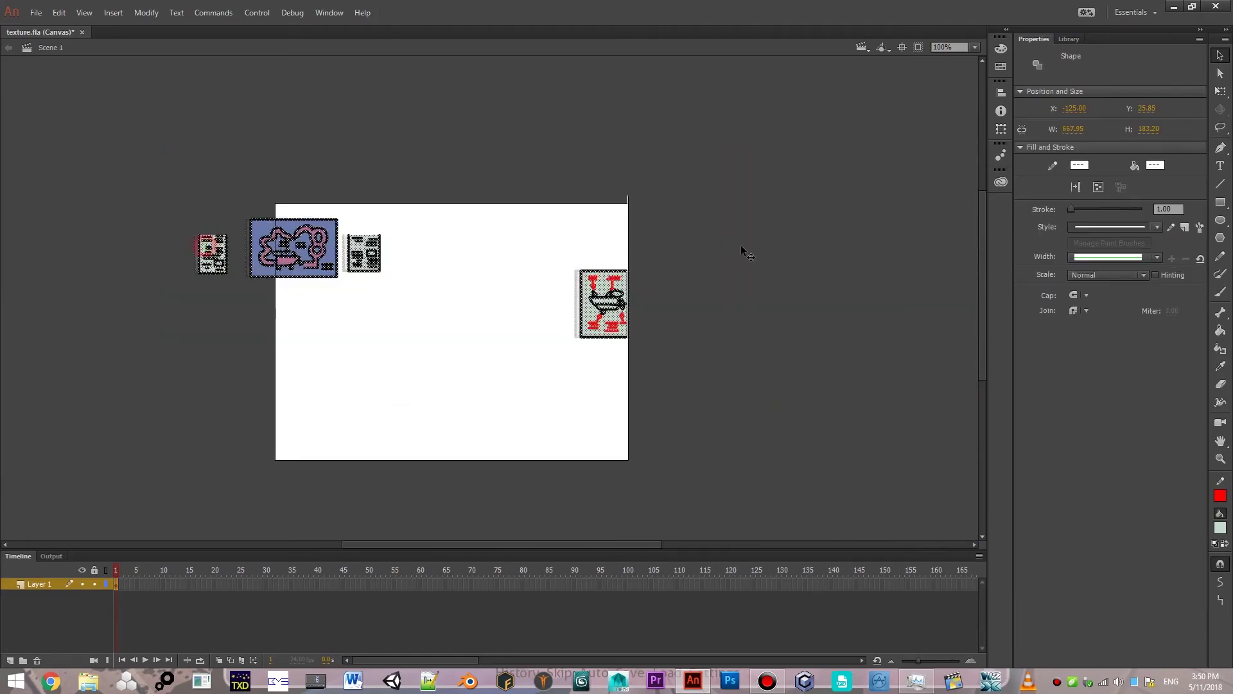
pyautogui.moveTo(741, 252)
pyautogui.mouseDown()
pyautogui.moveTo(789, 203)
pyautogui.moveTo(459, 187)
pyautogui.mouseUp()
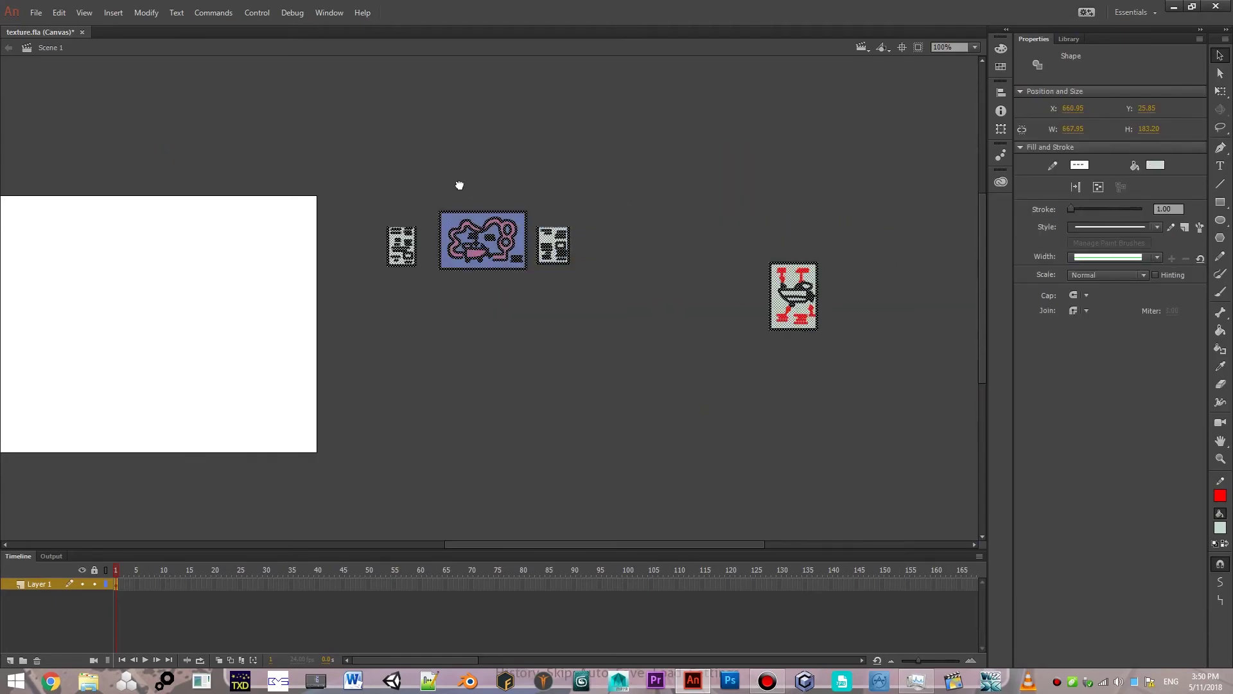
pyautogui.click(643, 182)
pyautogui.hotkey('ctrl', 's')
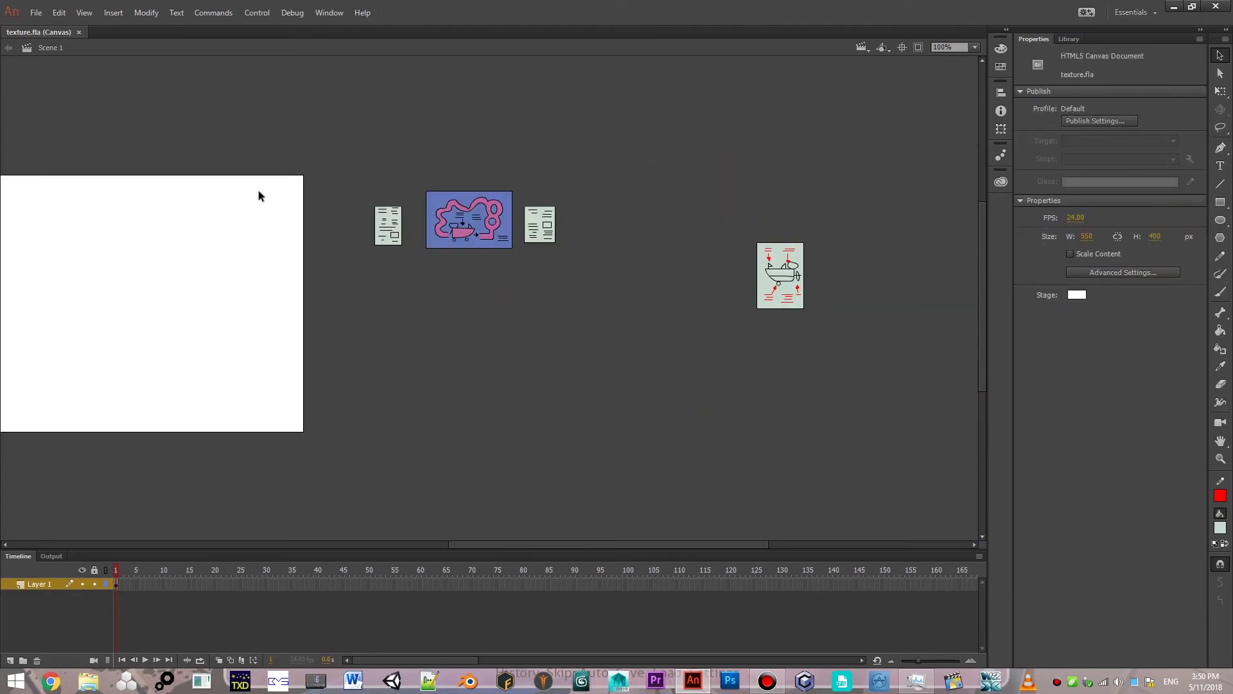
pyautogui.click(36, 13)
# Create a new blank canvas document with Ctrl+N.
pyautogui.press('Escape')
pyautogui.hotkey('ctrl', 'n')
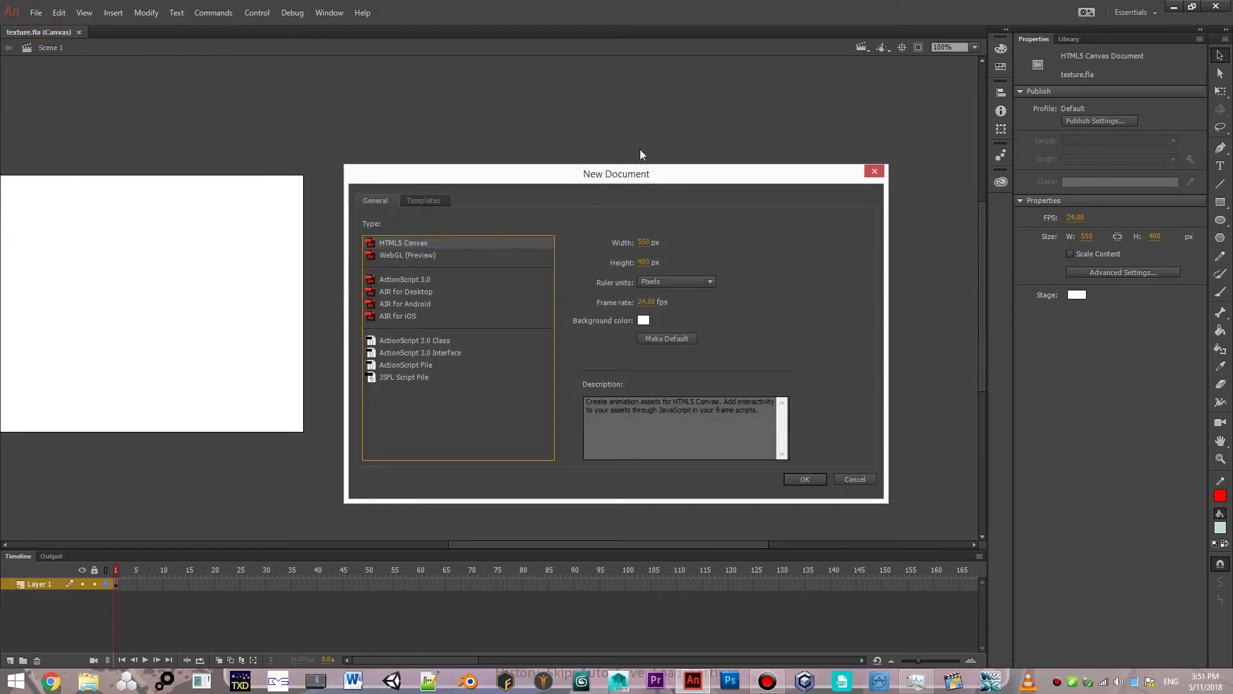
pyautogui.click(804, 479)
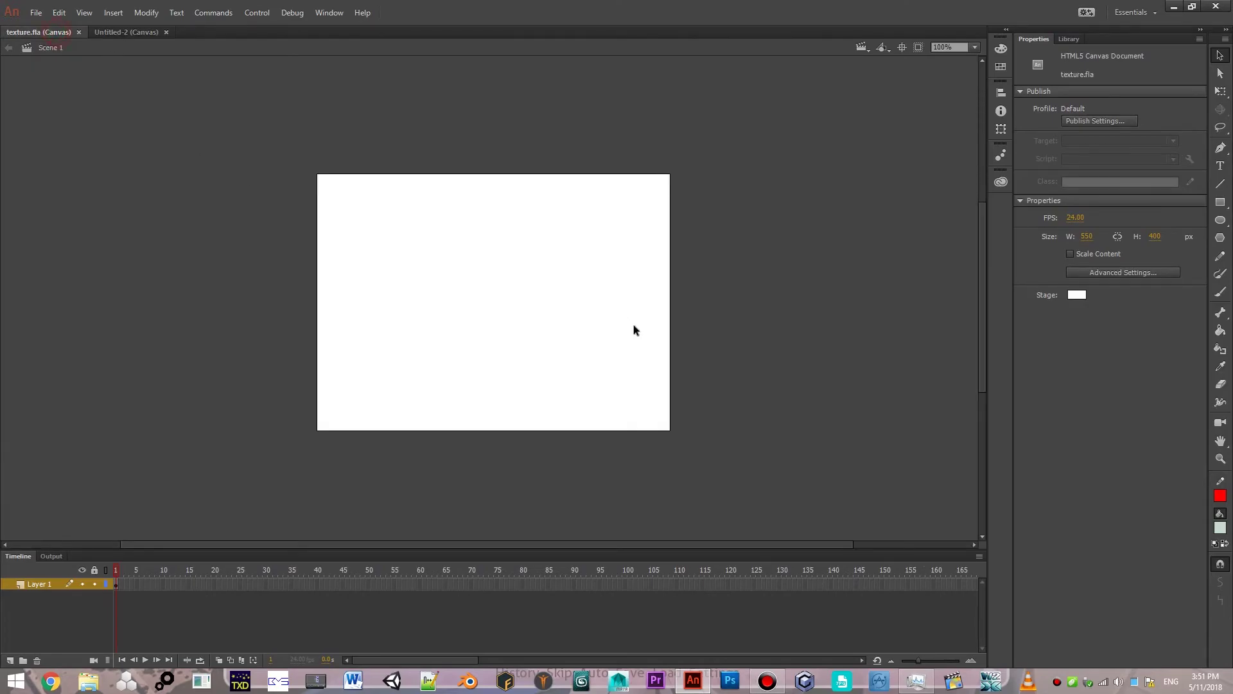
# Copy the boat poster from texture.fla into Untitled-2, placing it off the stage.
pyautogui.moveTo(848, 339); pyautogui.dragTo(751, 193)
pyautogui.hotkey('ctrl', 'b')
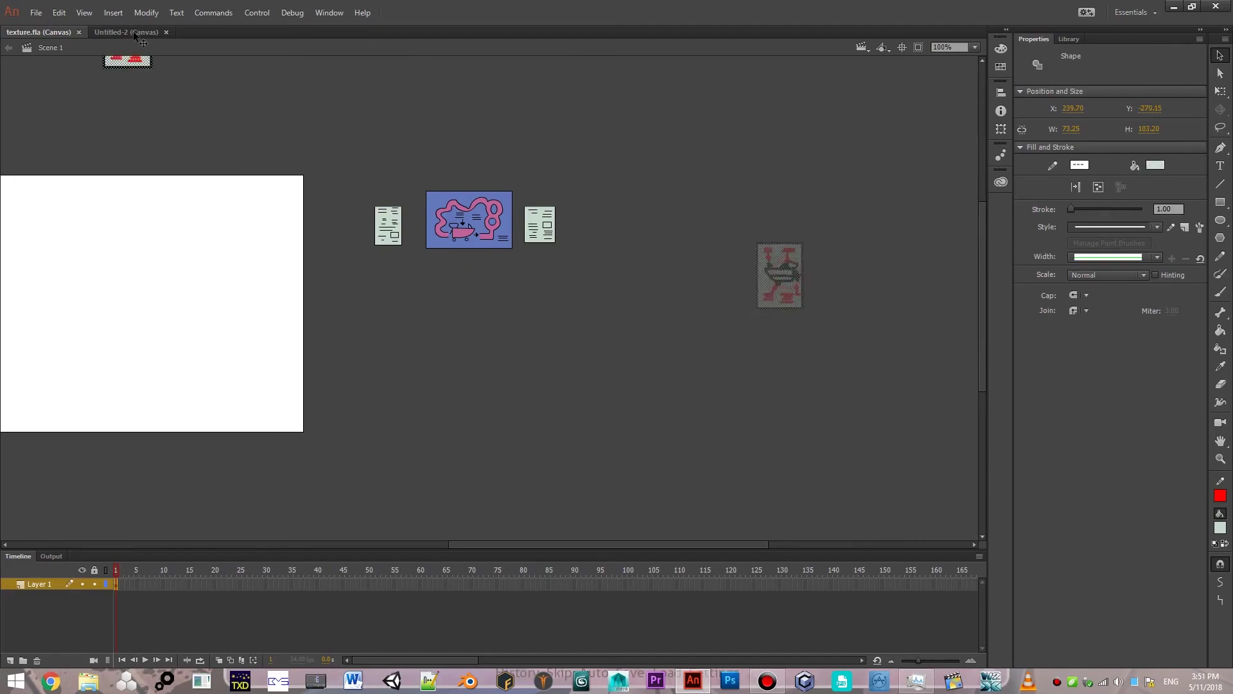
pyautogui.moveTo(188, 2)
pyautogui.mouseDown()
pyautogui.moveTo(140, 31)
pyautogui.moveTo(788, 280)
pyautogui.mouseUp()
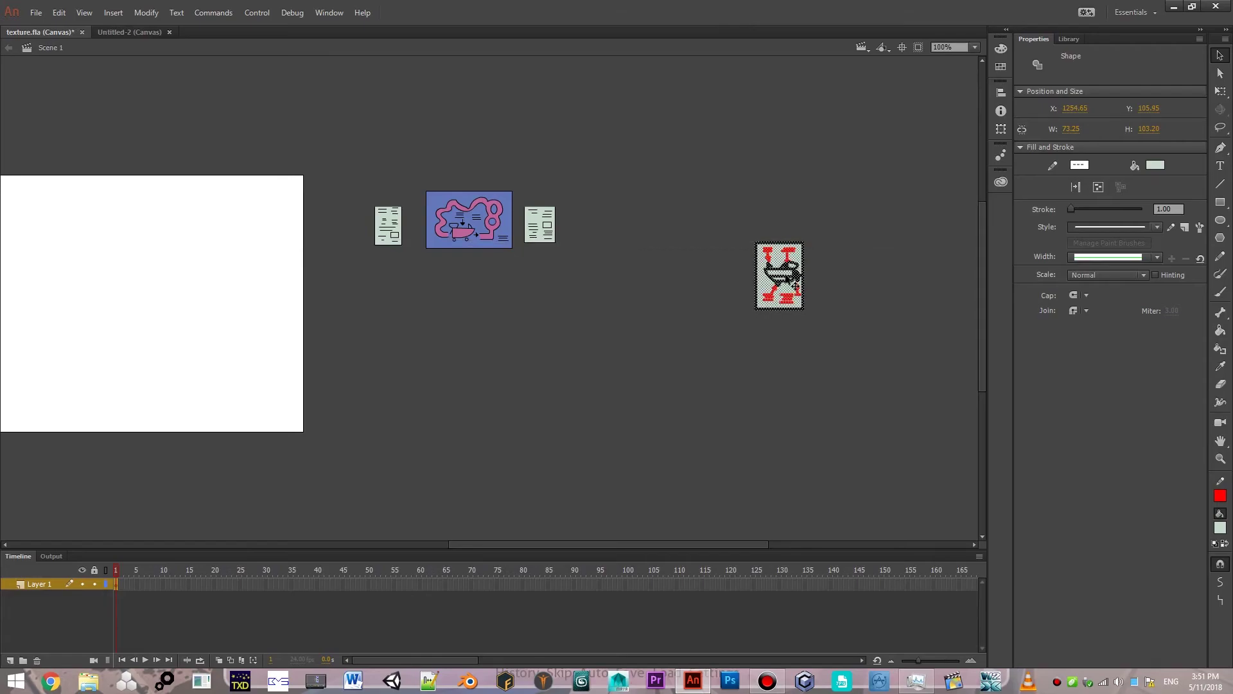
pyautogui.click(139, 32)
pyautogui.hotkey('ctrl', 'v')
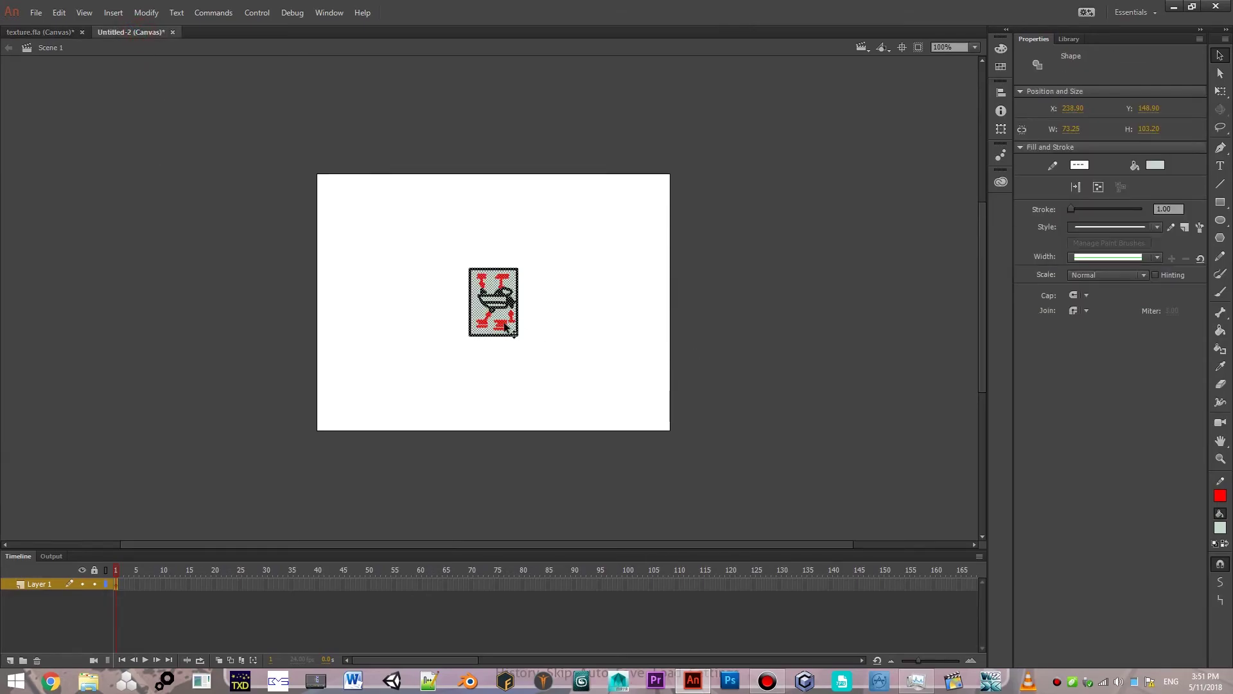
pyautogui.hotkey('ctrl', 'z')
pyautogui.hotkey('ctrl', 'shift', 'v')
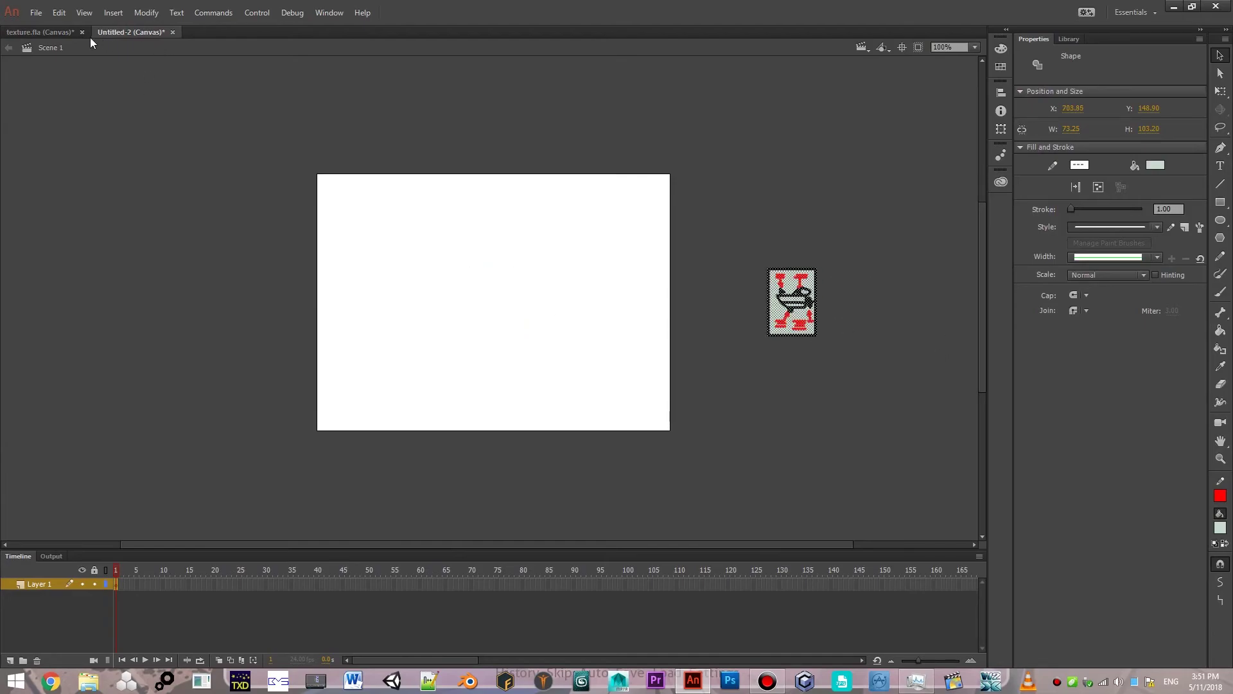
pyautogui.click(43, 15)
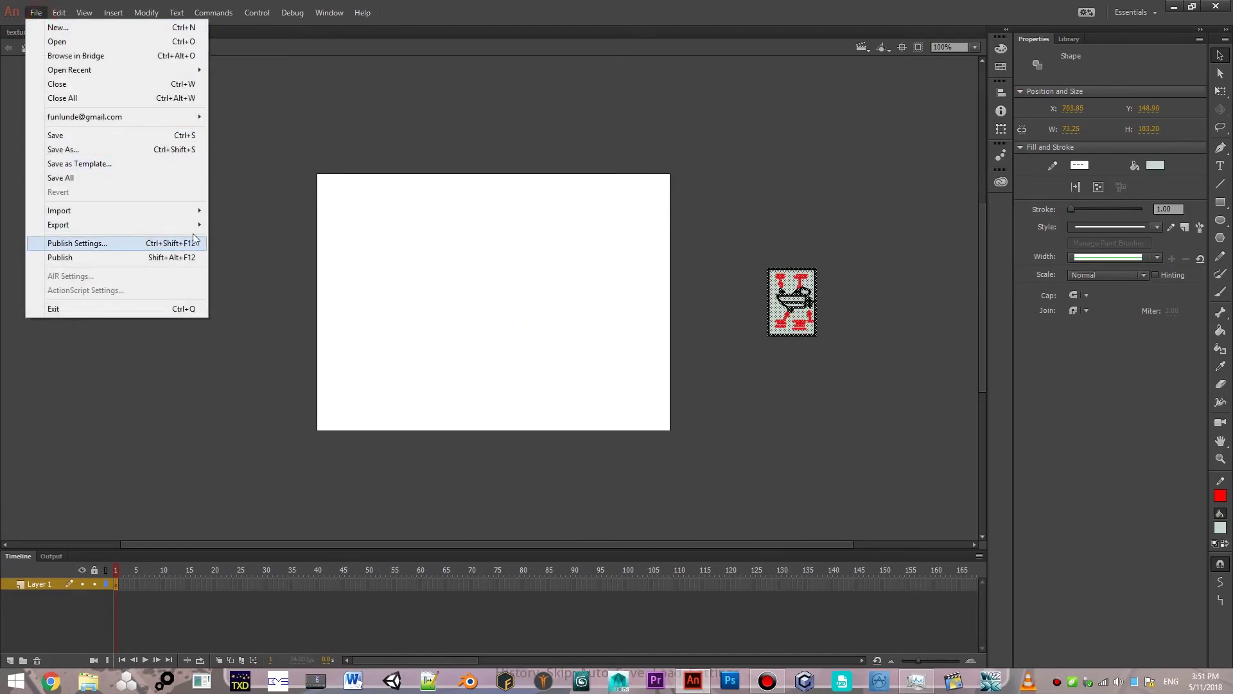
pyautogui.moveTo(57, 224)
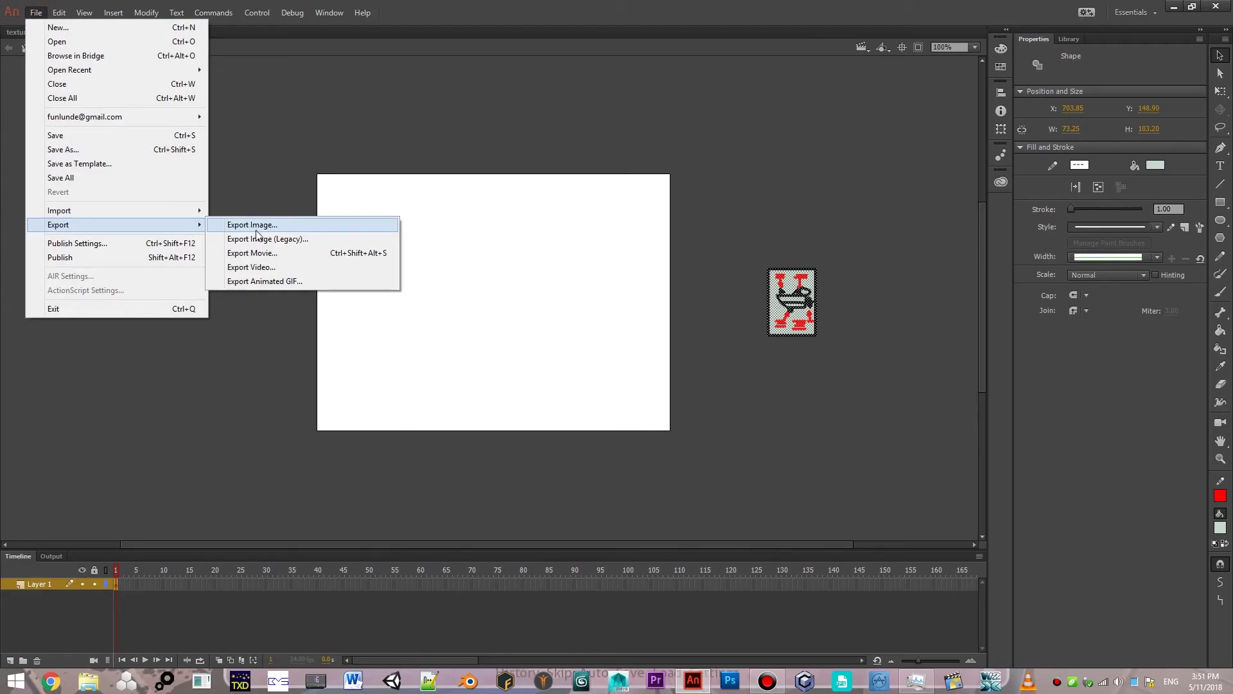
# Export the image (Legacy) as 'Poster 1' into the Downloads > boat folder.
pyautogui.click(259, 238)
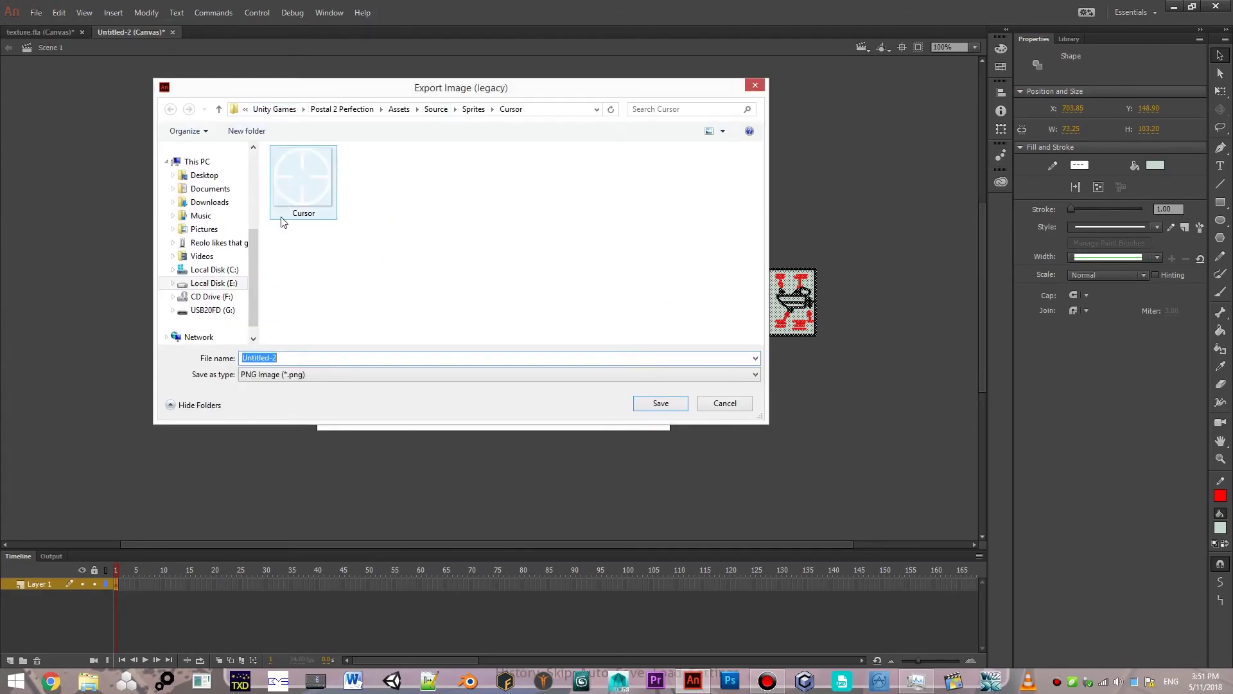
pyautogui.moveTo(258, 231); pyautogui.dragTo(231, 162)
pyautogui.click(209, 180)
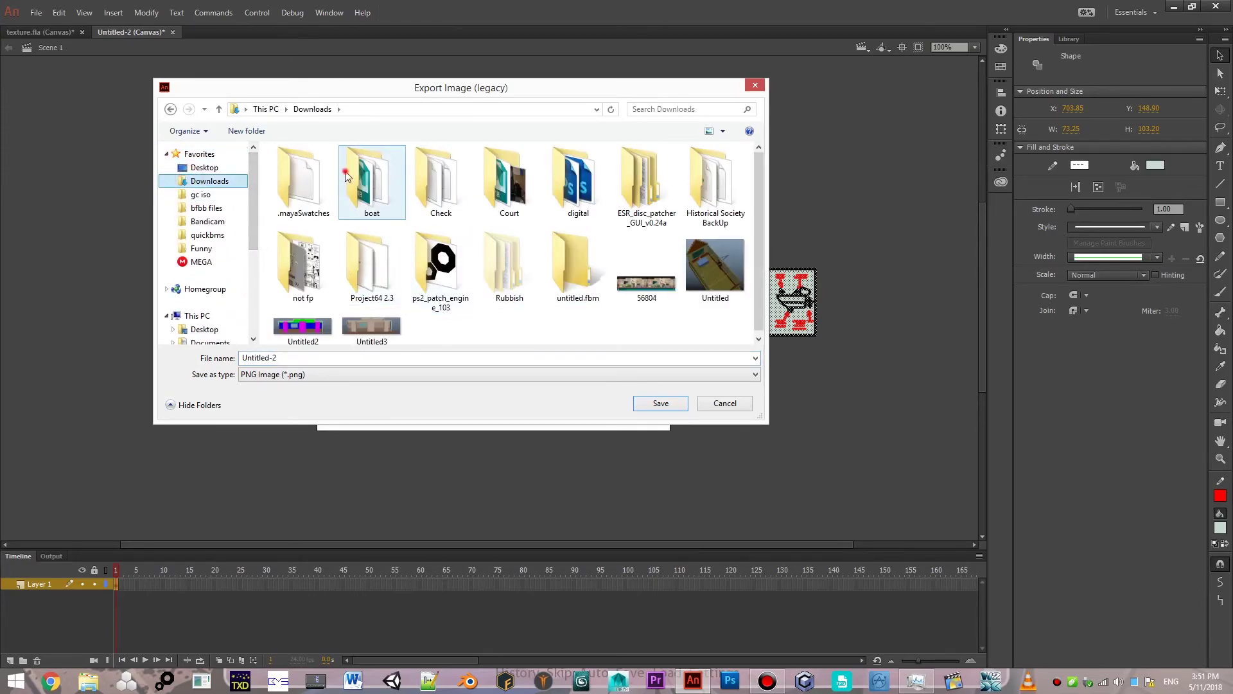
pyautogui.doubleClick(371, 178)
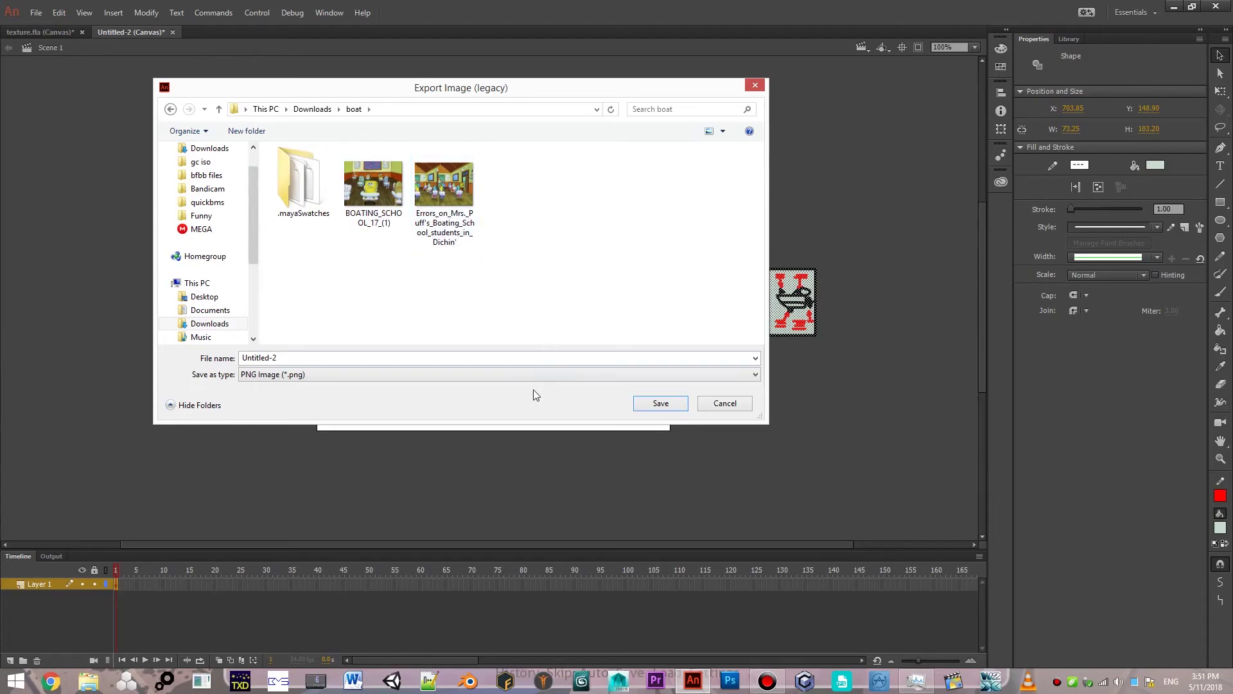
pyautogui.click(499, 357)
pyautogui.write('Poster 1')
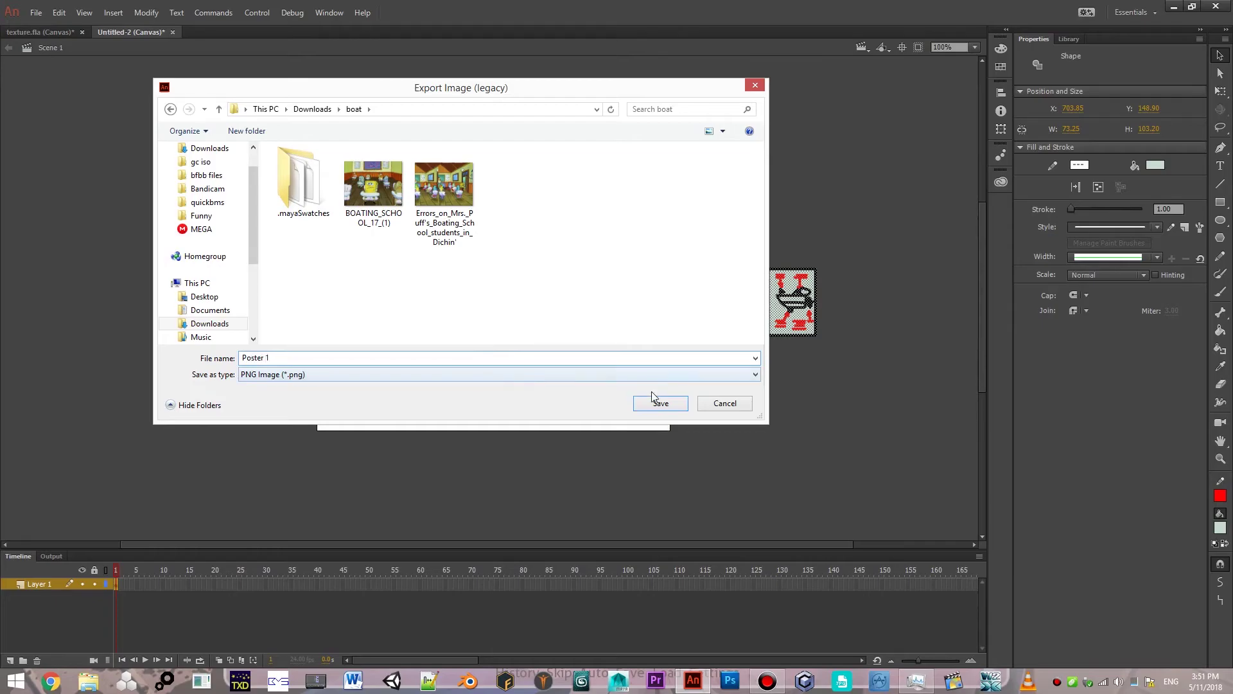
pyautogui.click(659, 404)
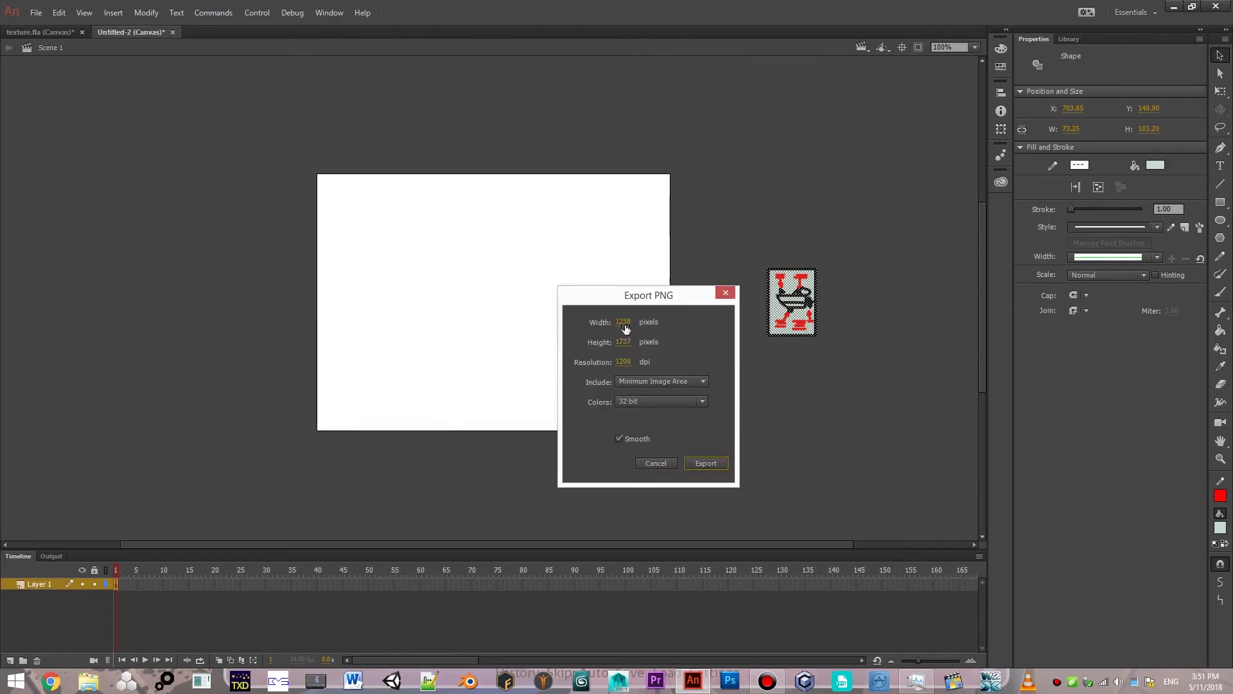
# Enter new width and height values in the Export PNG dialog.
pyautogui.click(623, 322)
pyautogui.write('3.25')
pyautogui.press('Return')
pyautogui.click(625, 343)
pyautogui.write('103')
pyautogui.press('Return')
pyautogui.press('Return')
# Set resolution to about 1200 dpi, export the PNG, and delete the shape.
pyautogui.moveTo(622, 362); pyautogui.dragTo(723, 378)
pyautogui.moveTo(617, 359); pyautogui.dragTo(720, 311)
pyautogui.click(715, 464)
pyautogui.click(718, 412)
pyautogui.moveTo(627, 366); pyautogui.dragTo(622, 364)
pyautogui.moveTo(619, 363); pyautogui.dragTo(621, 363)
pyautogui.click(717, 462)
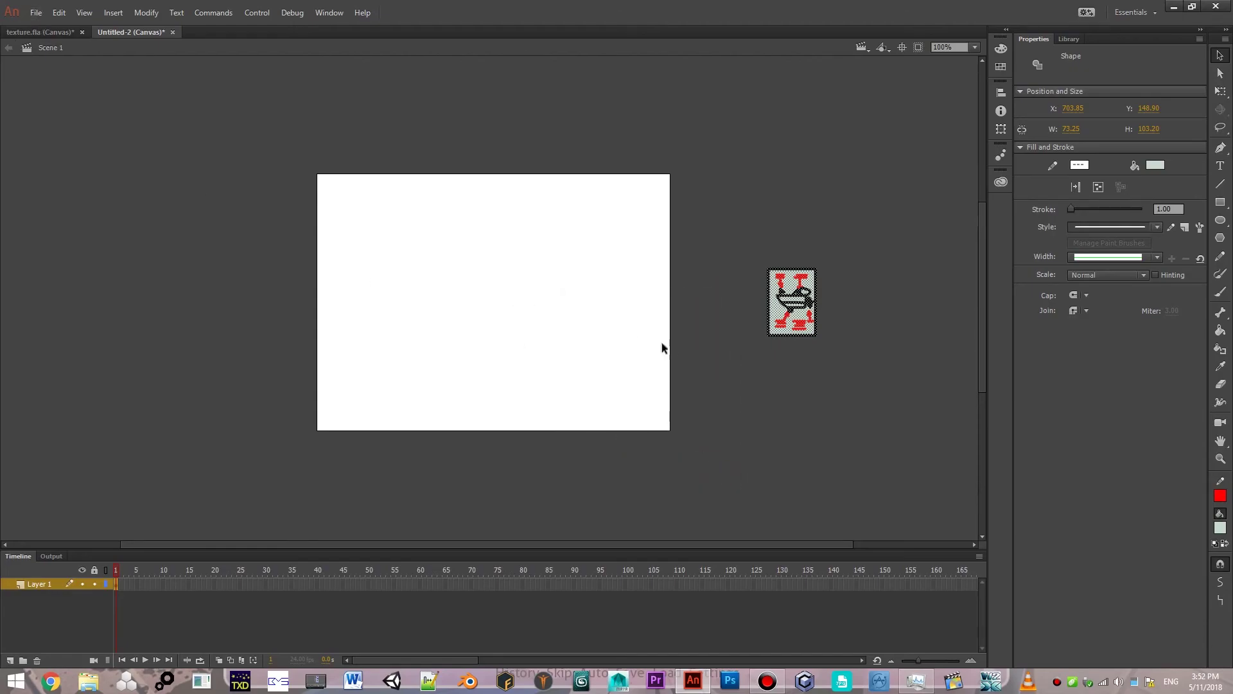
pyautogui.press('Delete')
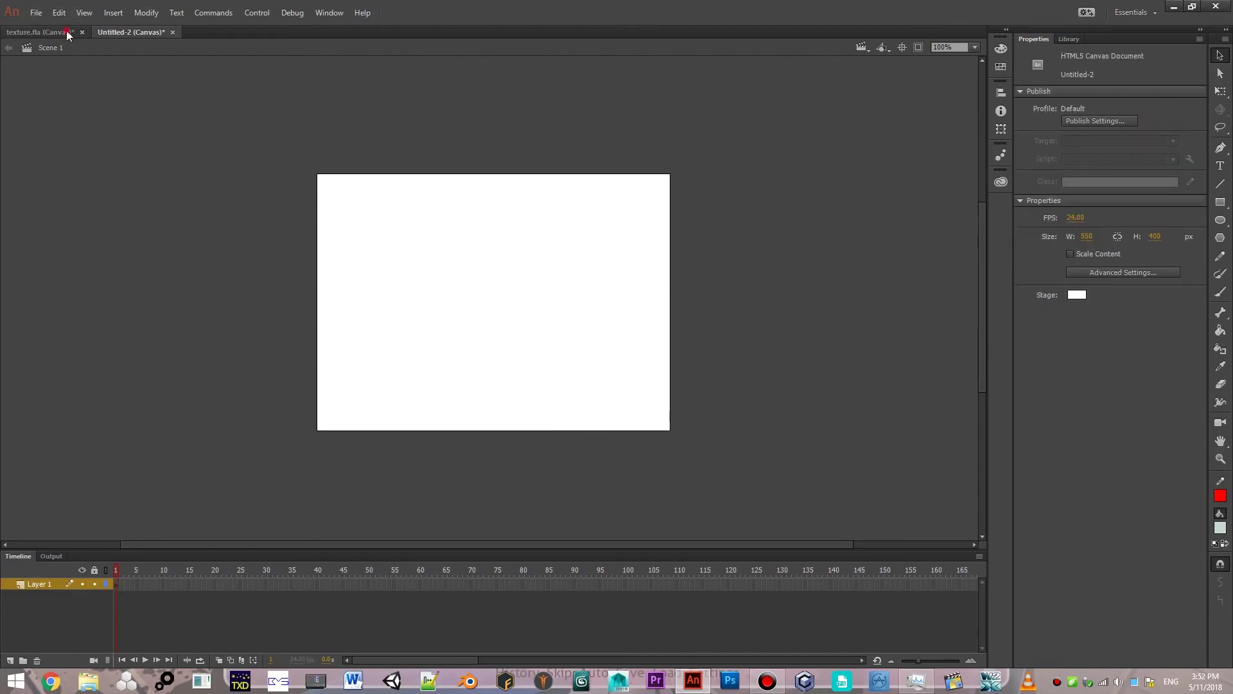
pyautogui.click(67, 30)
# Paste the black-and-white patterned poster into Untitled-2 and move it off the stage.
pyautogui.moveTo(661, 337); pyautogui.dragTo(518, 186)
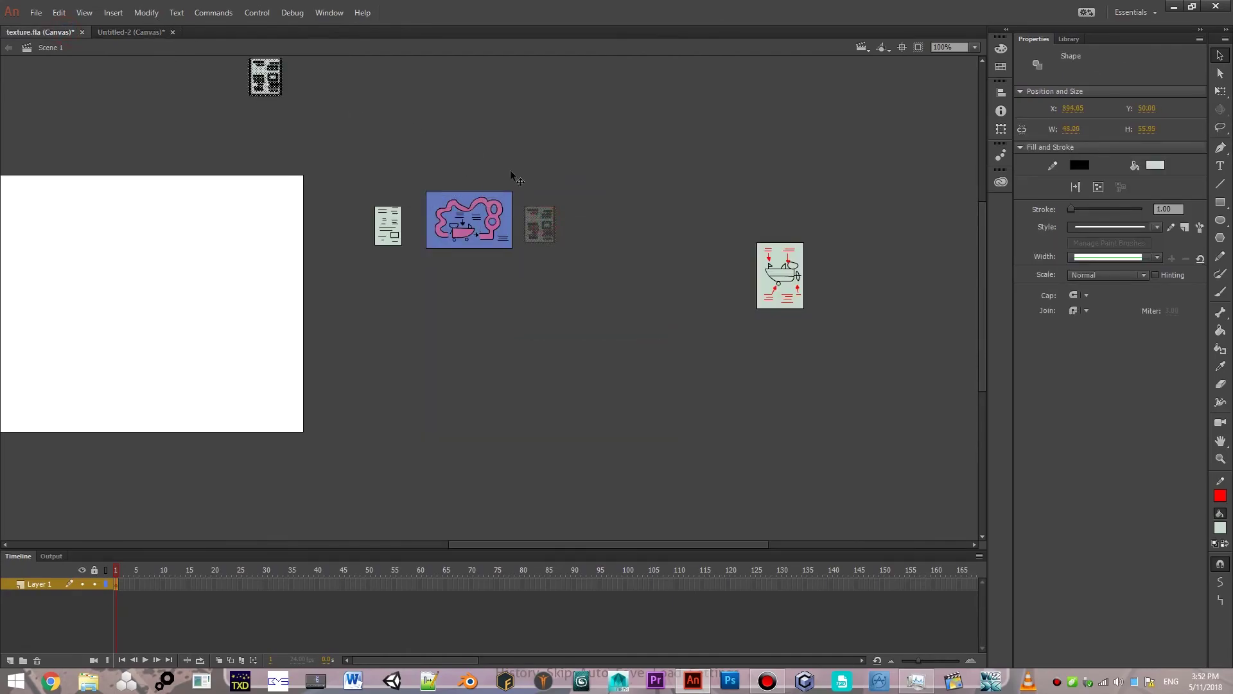
pyautogui.moveTo(512, 176); pyautogui.dragTo(583, 191)
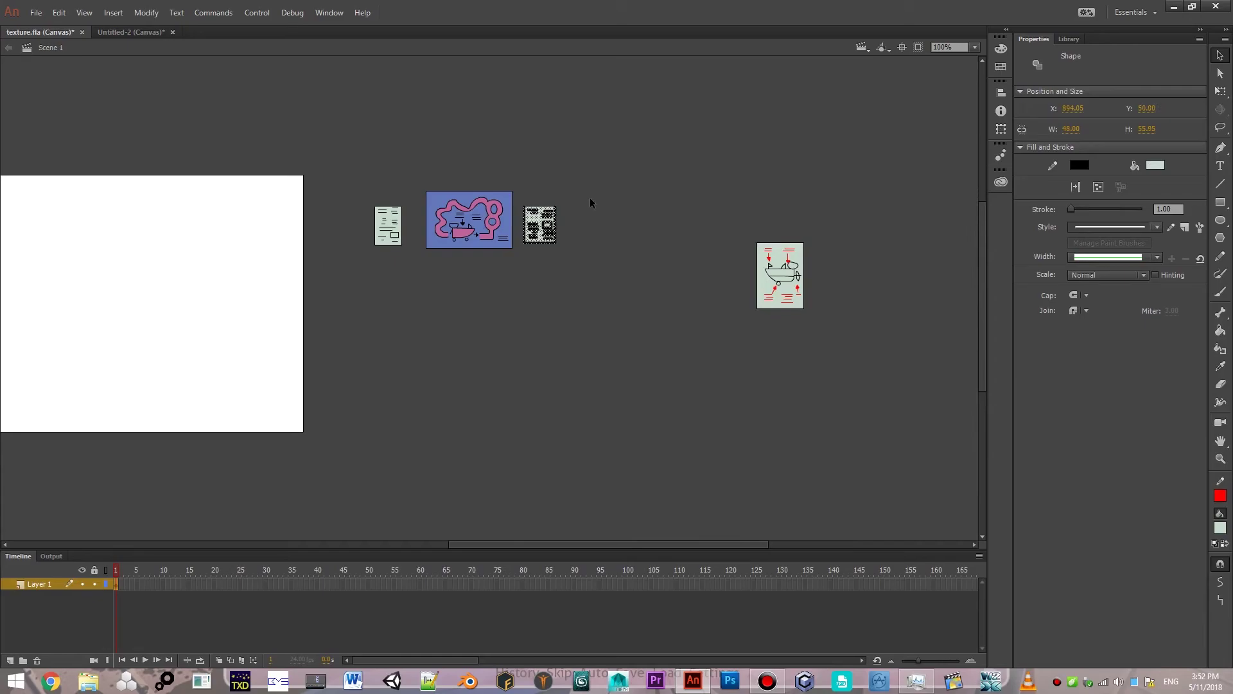
pyautogui.hotkey('ctrl', 'v')
pyautogui.press('Delete')
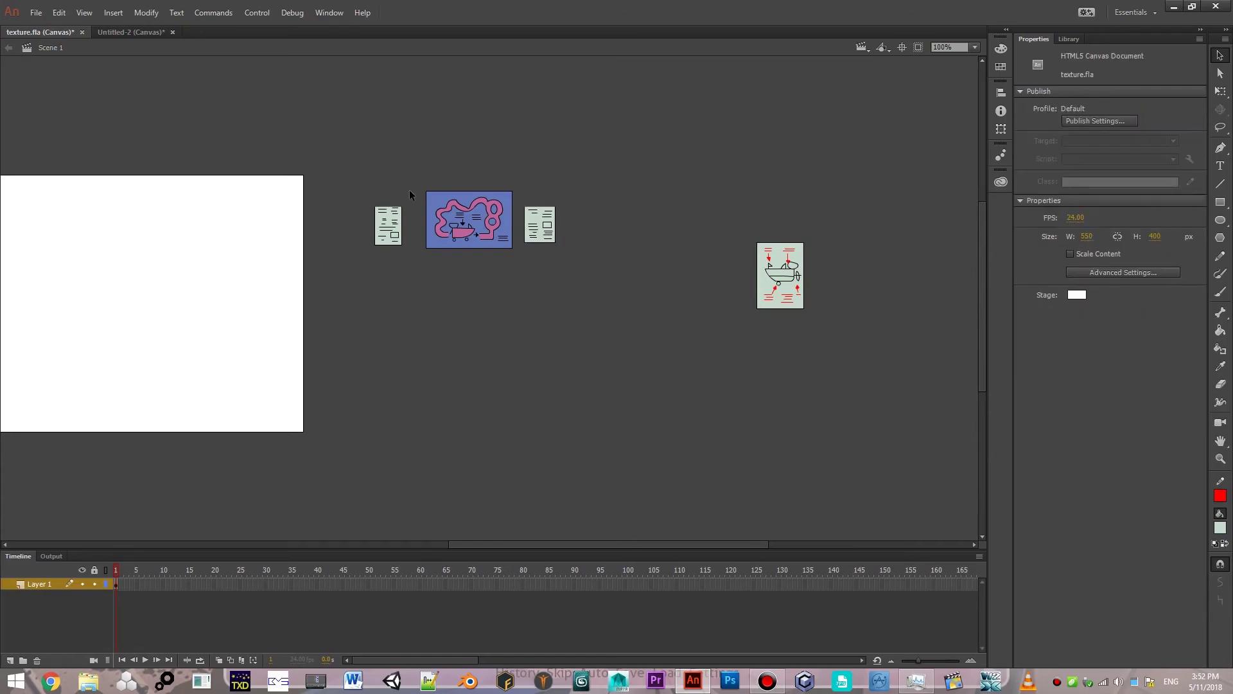
pyautogui.hotkey('ctrl', 'Tab')
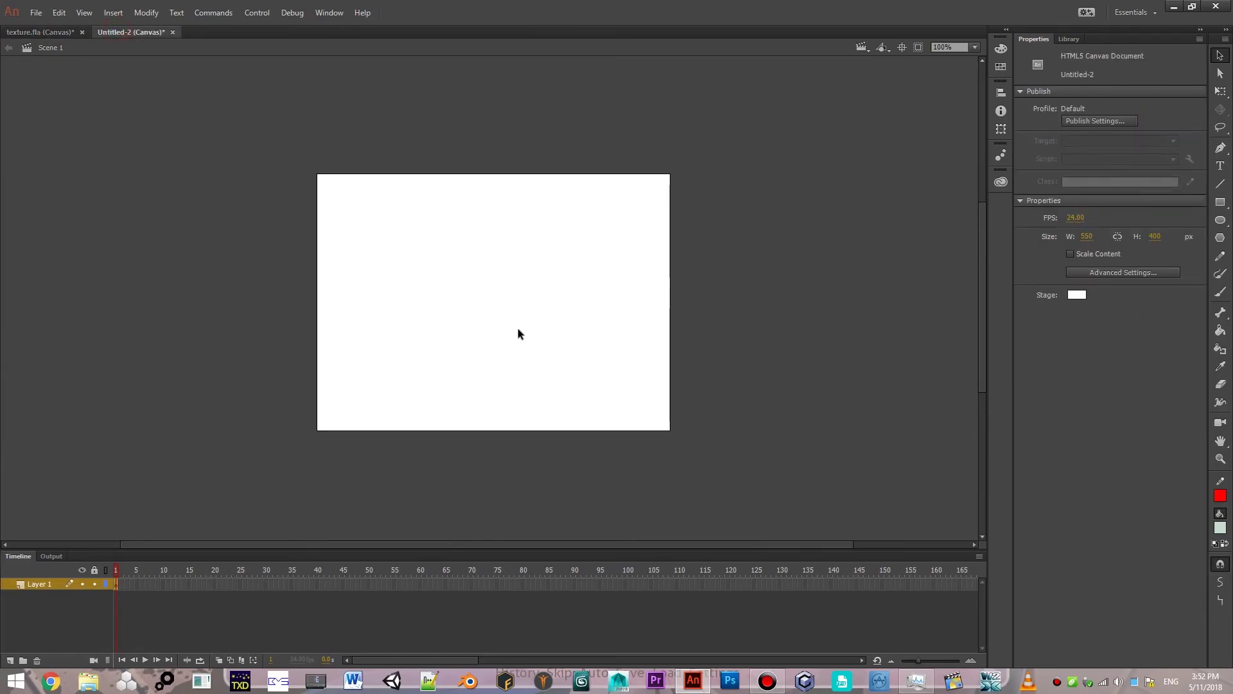
pyautogui.hotkey('ctrl', 'v')
pyautogui.moveTo(569, 363); pyautogui.dragTo(422, 226)
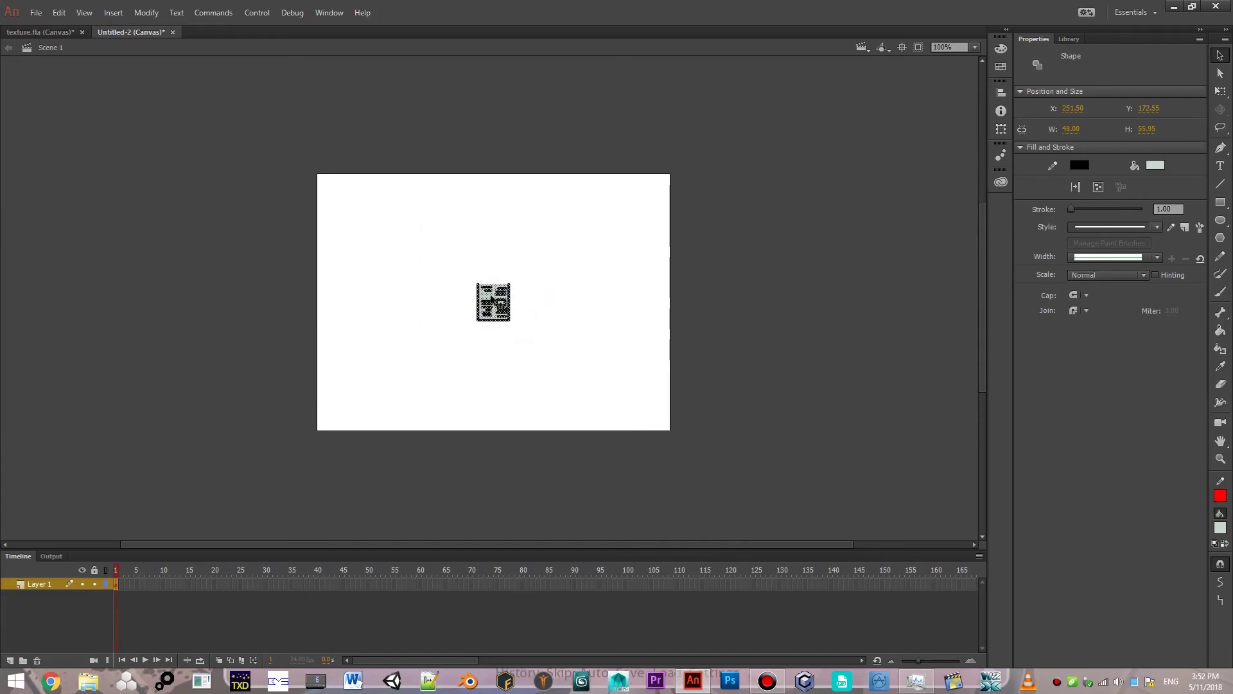
pyautogui.moveTo(494, 301); pyautogui.dragTo(768, 316)
# Start a legacy image export named 'Poster 2' in the boat folder.
pyautogui.click(36, 13)
pyautogui.click(273, 238)
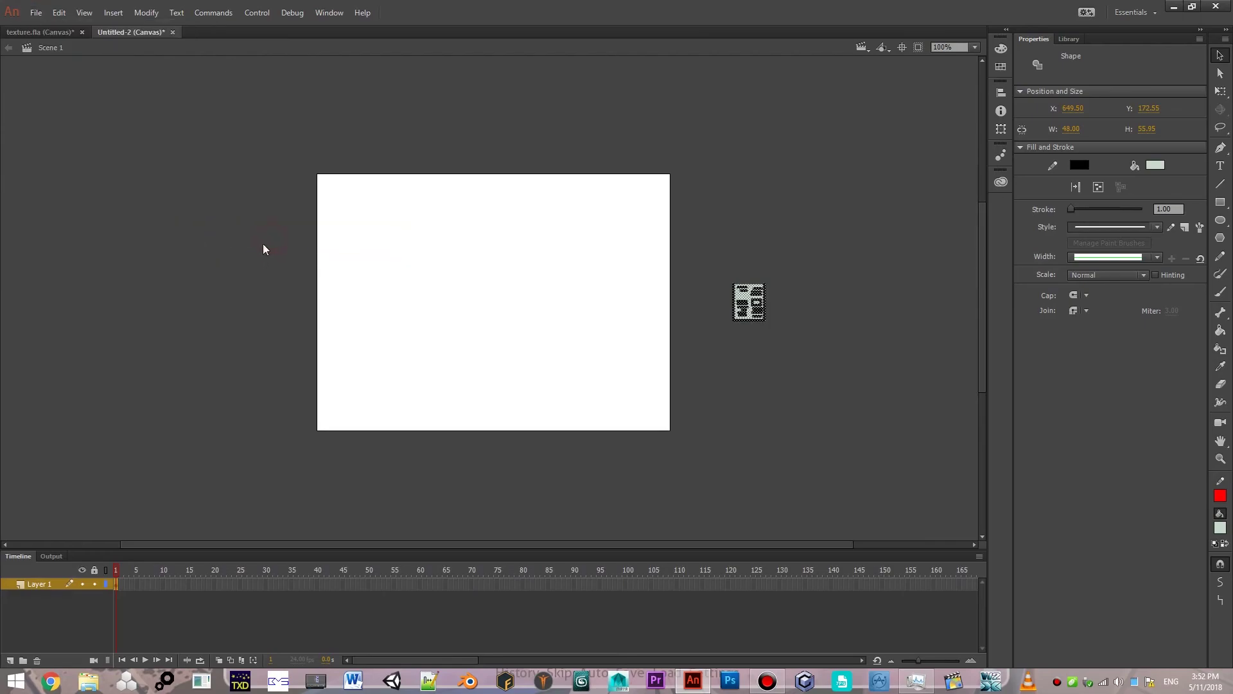
pyautogui.click(514, 183)
pyautogui.click(320, 356)
pyautogui.write('Poster 2')
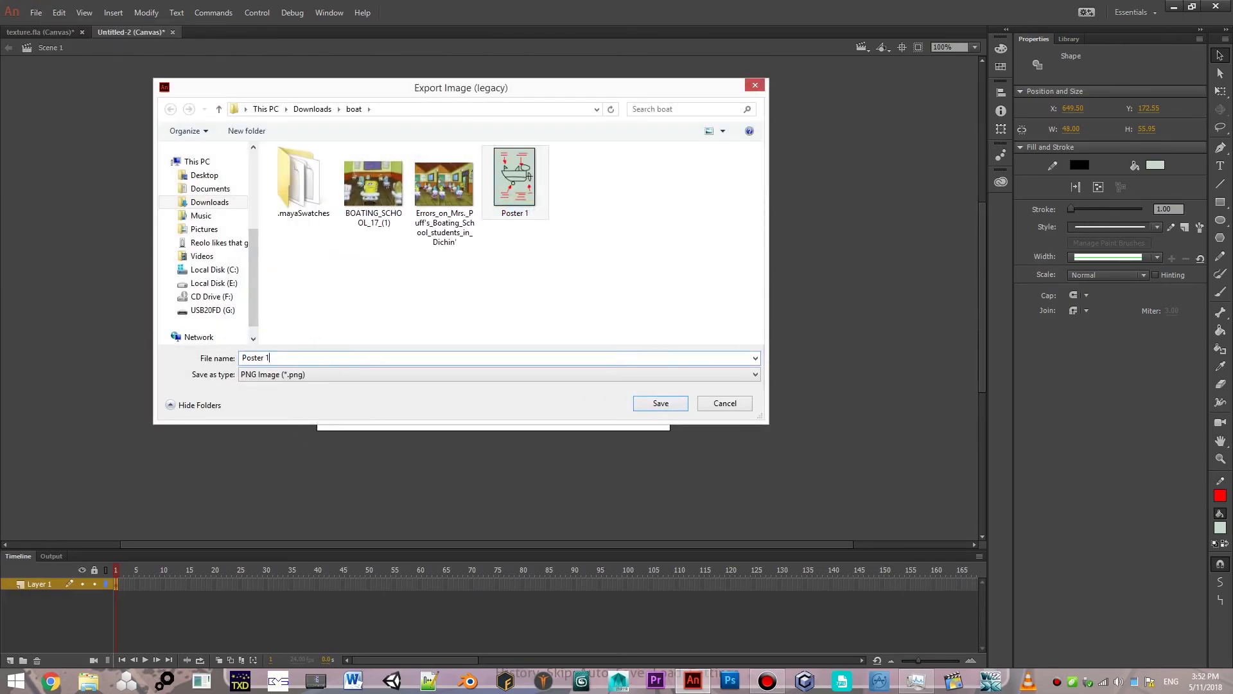
pyautogui.click(662, 404)
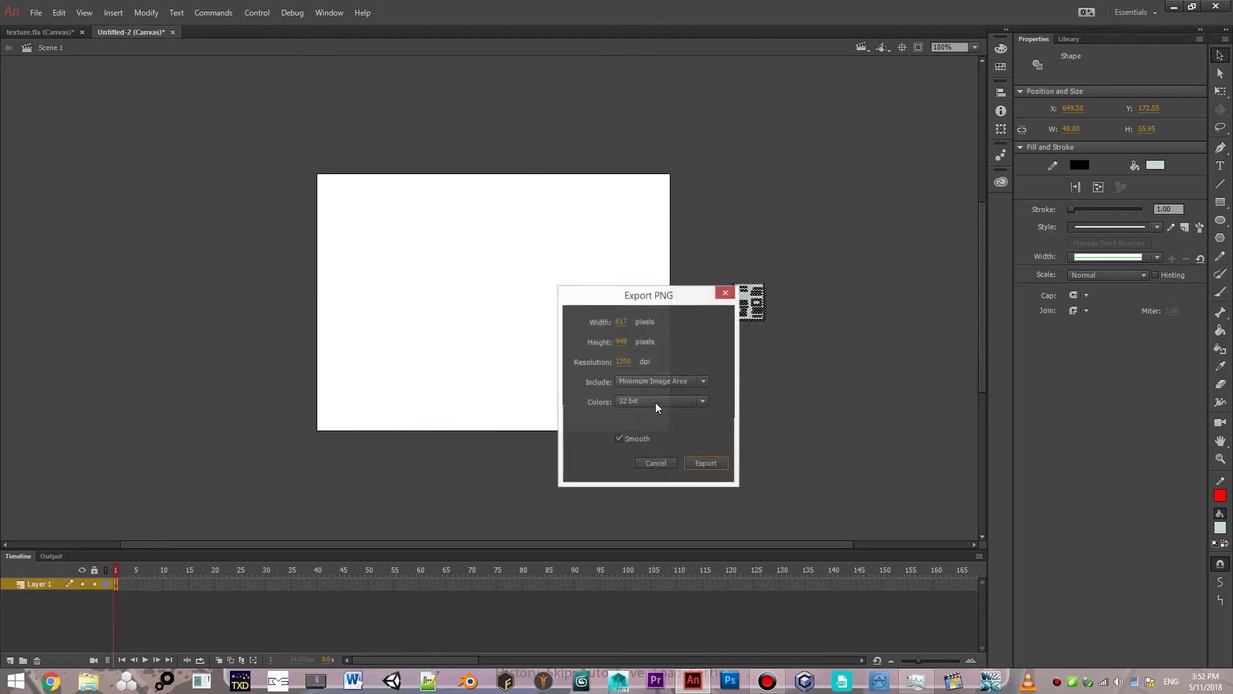
# Set export height, width and a higher resolution, export the PNG, then delete the shape.
pyautogui.click(627, 342)
pyautogui.write('55.')
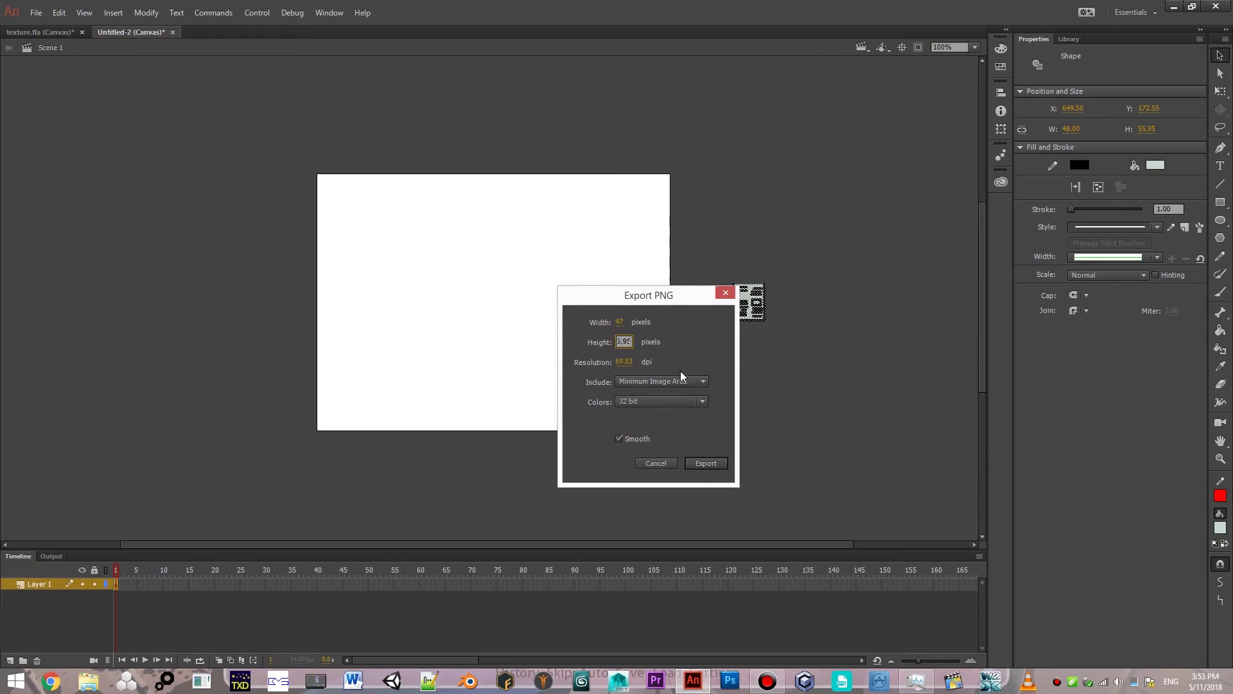
pyautogui.press('Return')
pyautogui.click(619, 323)
pyautogui.write('48')
pyautogui.press('Return')
pyautogui.moveTo(625, 362)
pyautogui.mouseDown()
pyautogui.moveTo(1206, 224)
pyautogui.moveTo(1206, 191)
pyautogui.moveTo(1196, 213)
pyautogui.mouseUp()
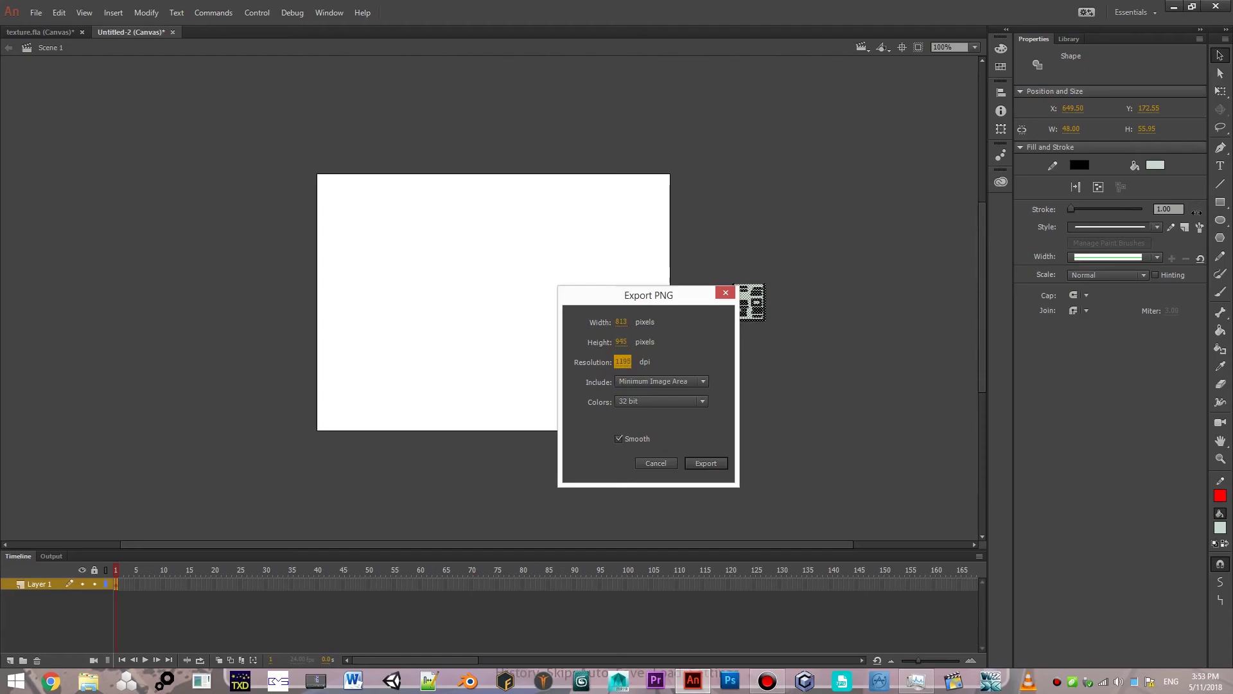
pyautogui.click(702, 463)
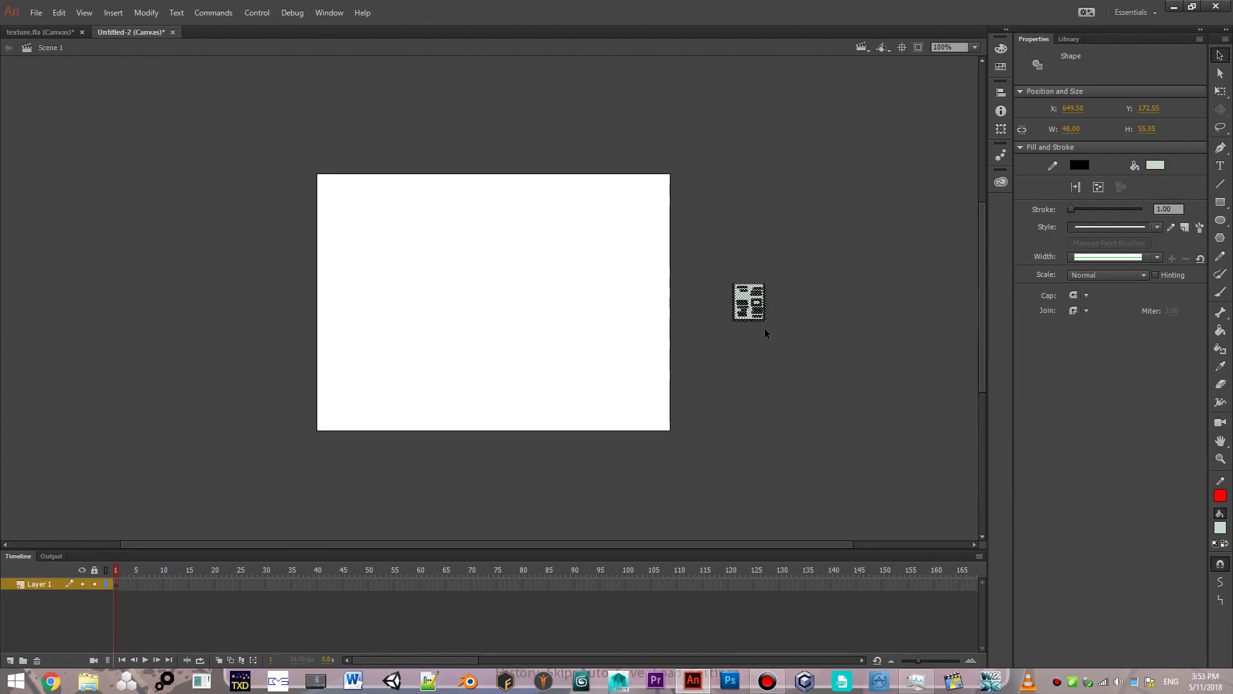
pyautogui.press('Delete')
# Paste the pale green text poster from texture.fla into Untitled-2, off the stage.
pyautogui.click(41, 32)
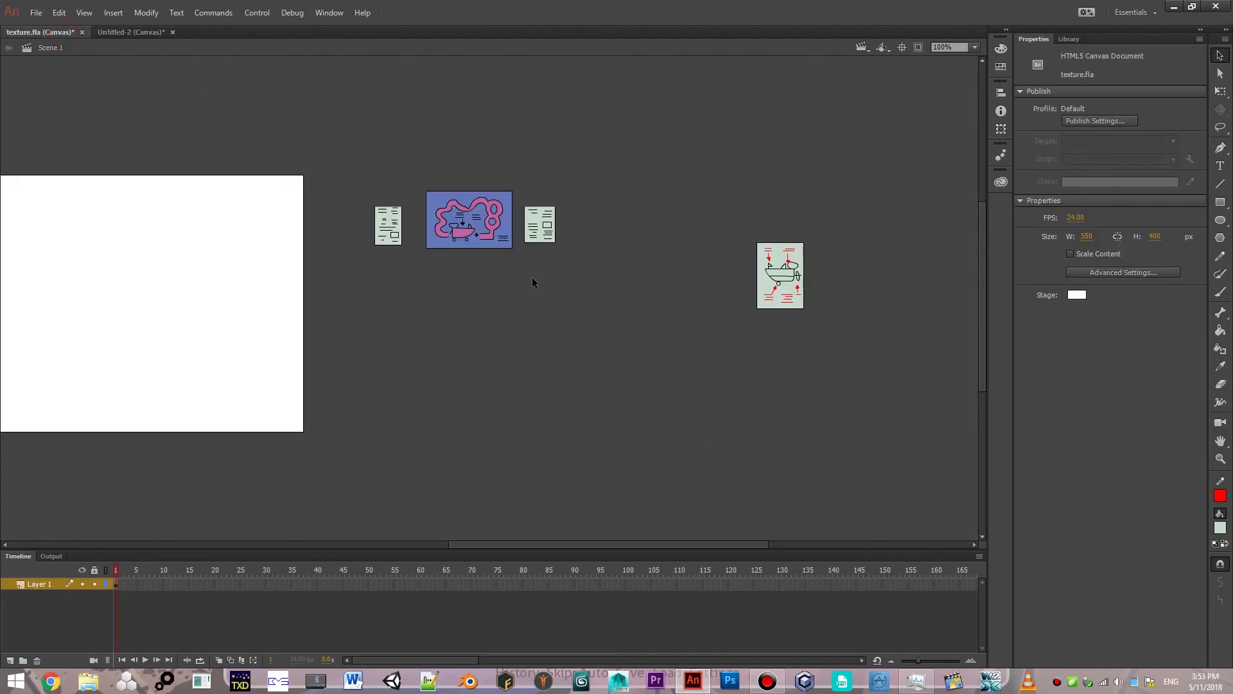
pyautogui.moveTo(414, 257); pyautogui.dragTo(339, 156)
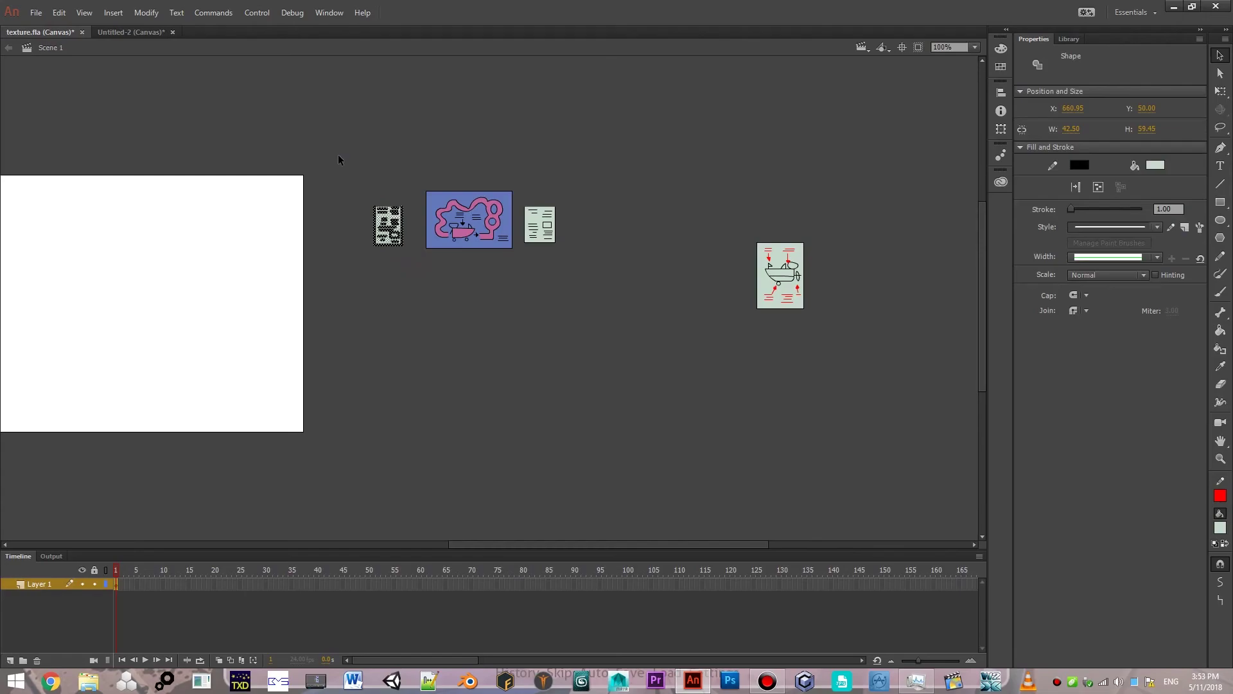
pyautogui.click(135, 32)
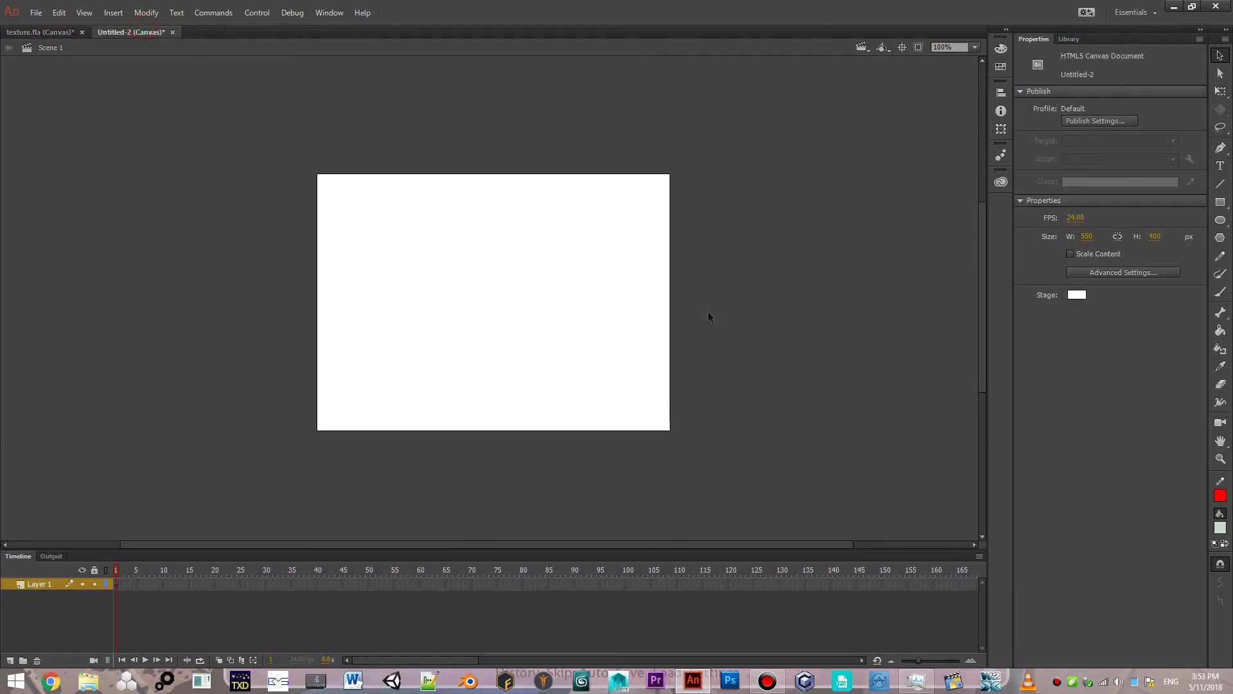
pyautogui.hotkey('ctrl', 'v')
pyautogui.moveTo(508, 310); pyautogui.dragTo(777, 310)
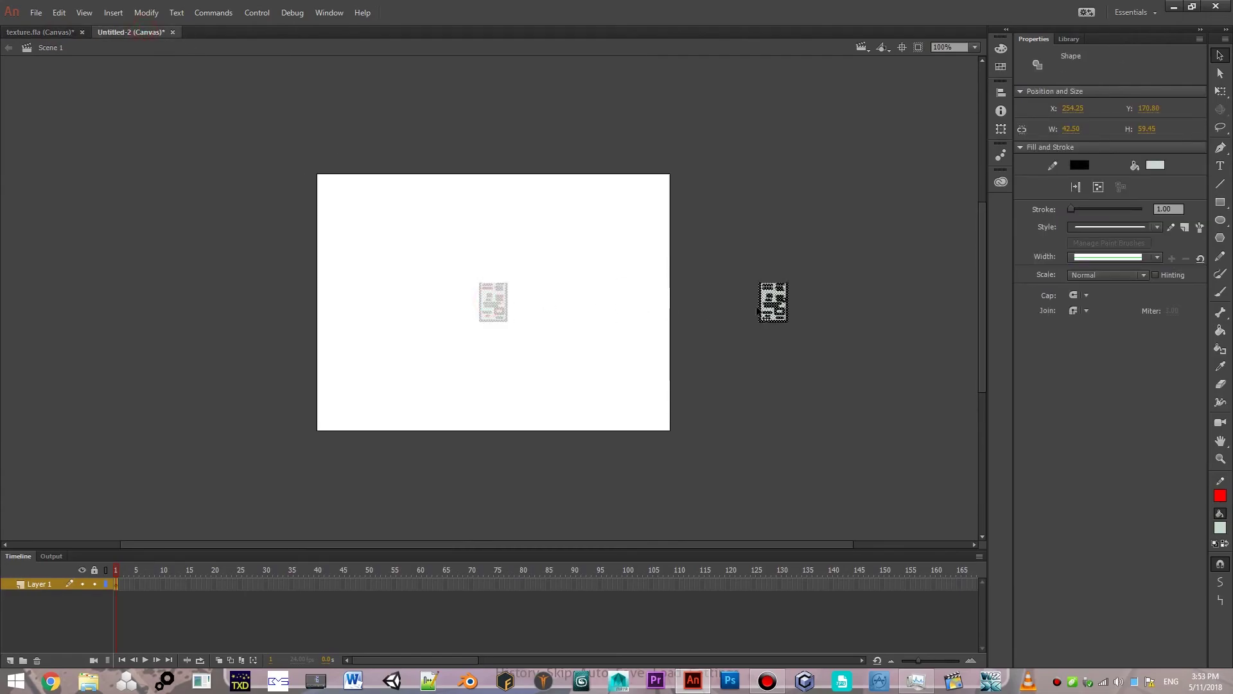
# Start a legacy image export named 'Poster 3' in the boat folder.
pyautogui.click(37, 13)
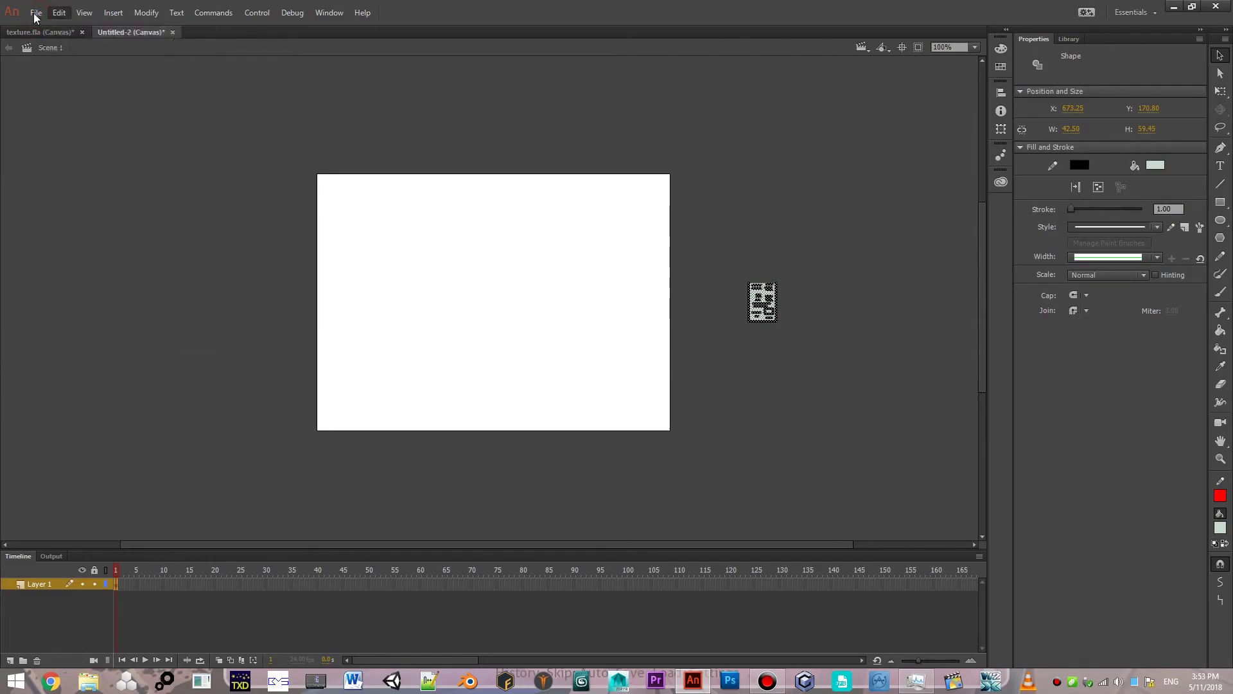
pyautogui.moveTo(58, 225)
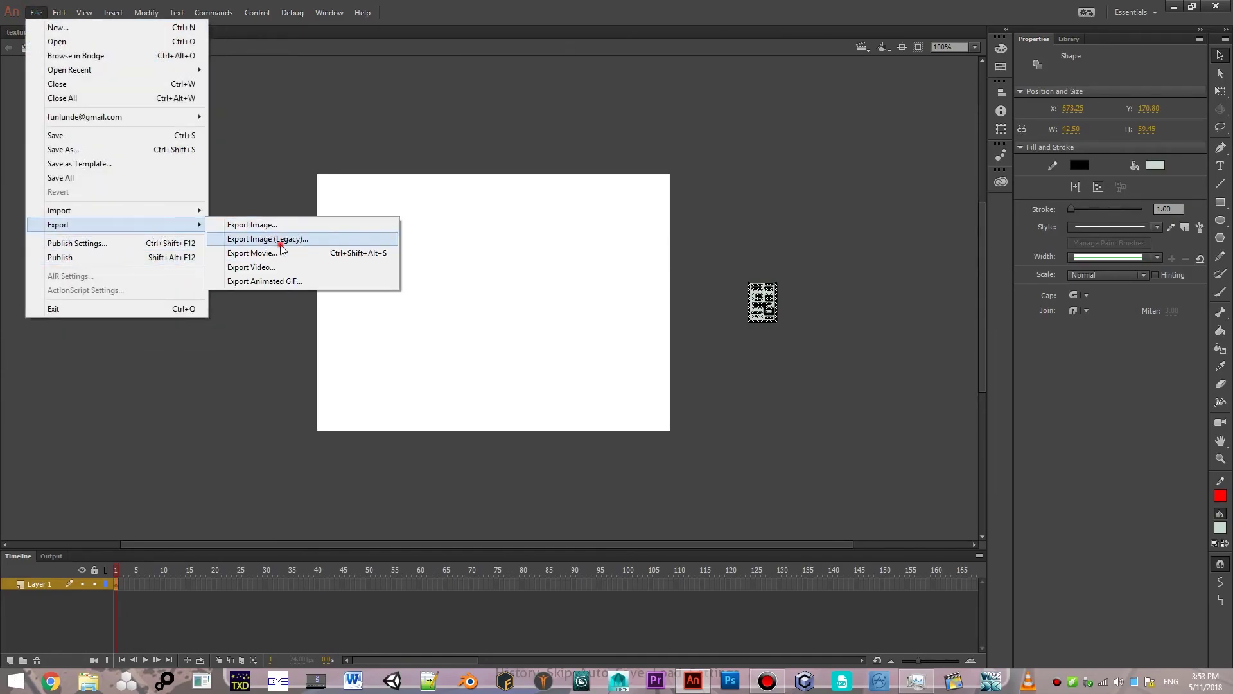
pyautogui.click(285, 237)
pyautogui.click(585, 181)
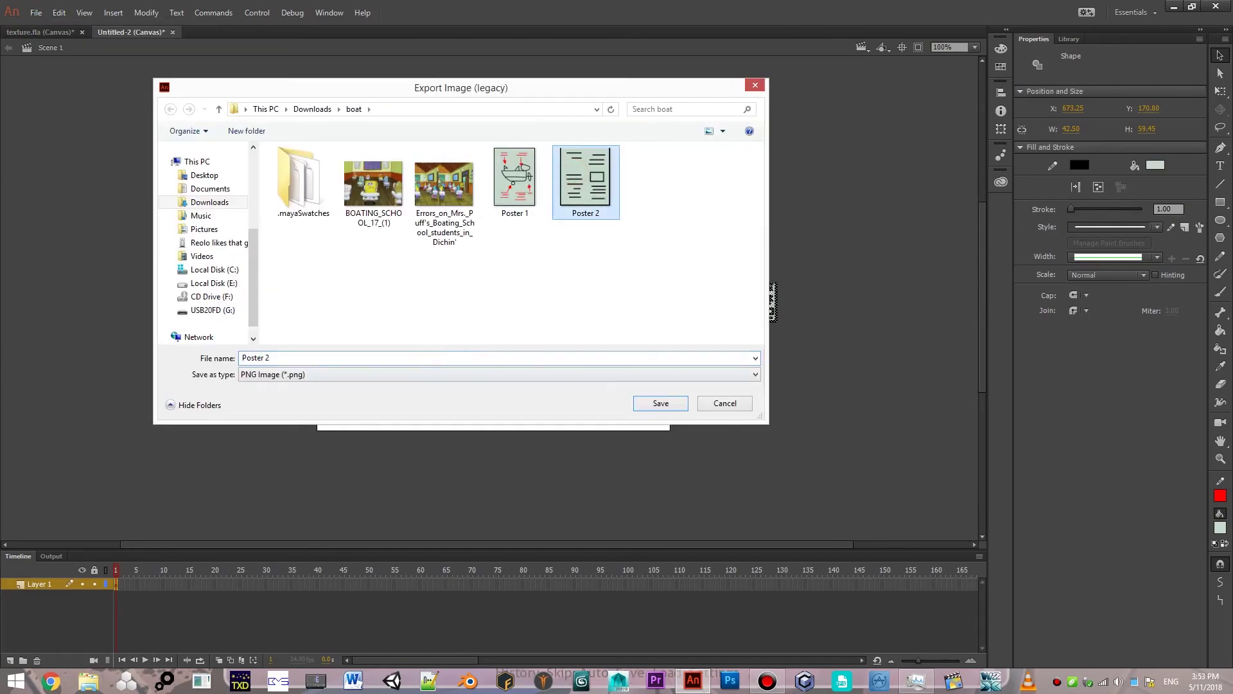
pyautogui.click(421, 356)
pyautogui.write('3')
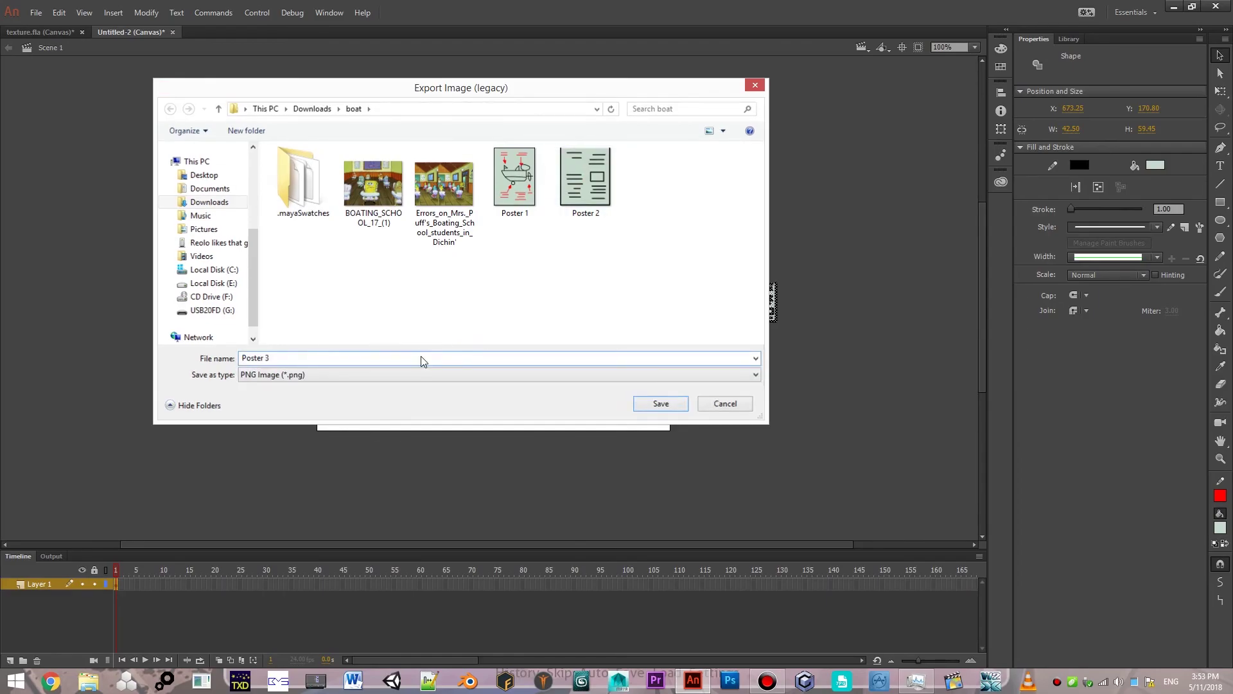
pyautogui.press('Return')
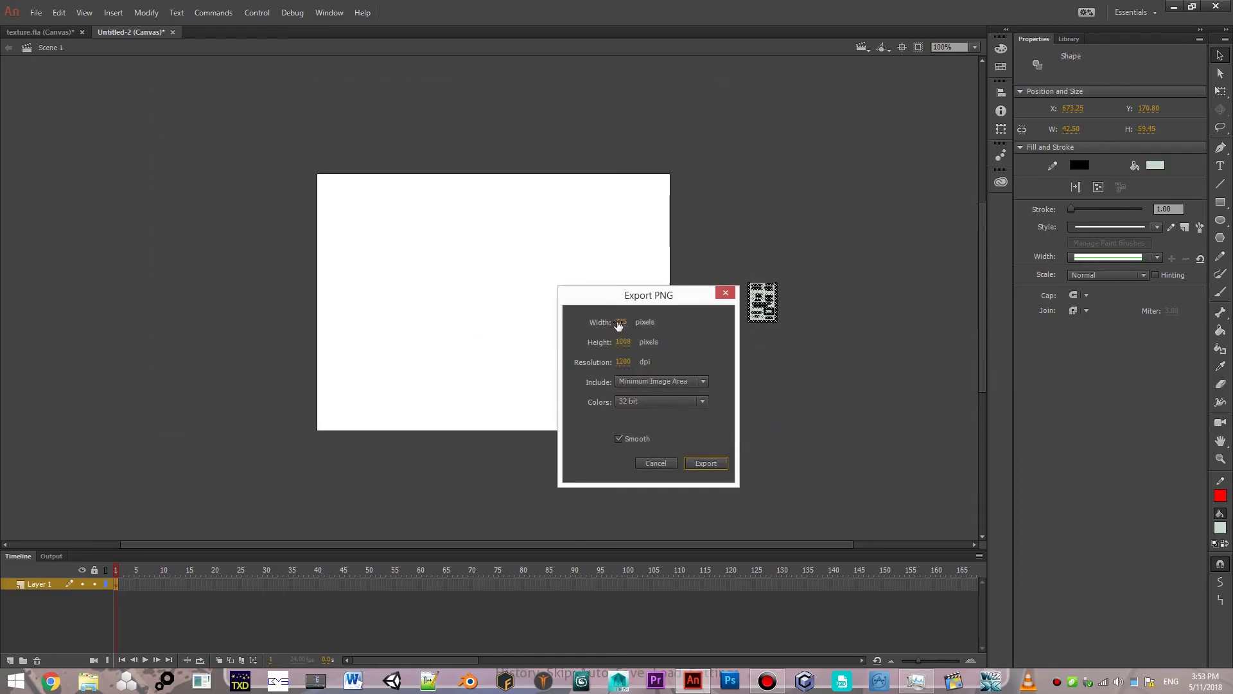
# Export at width 42.5, height 59.5 and 1200 dpi, then delete the shape.
pyautogui.doubleClick(621, 322)
pyautogui.write('42.')
pyautogui.press('Return')
pyautogui.click(622, 342)
pyautogui.write('59.5')
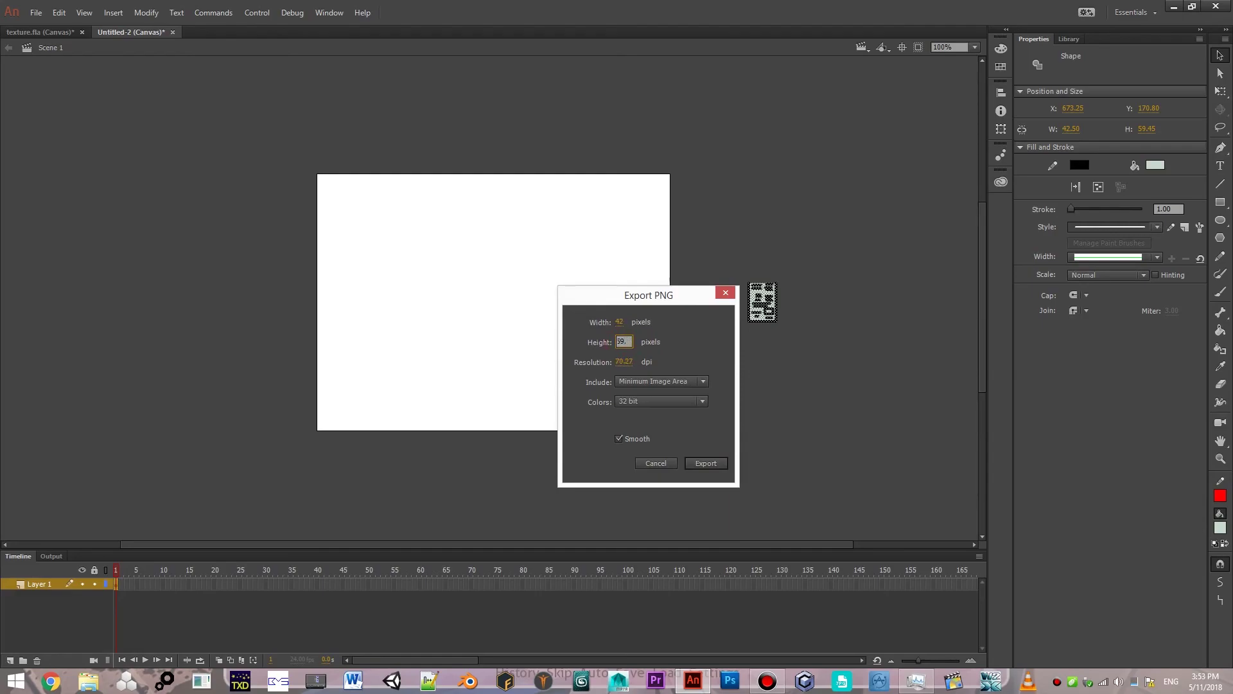
pyautogui.press('Return')
pyautogui.moveTo(624, 362)
pyautogui.mouseDown()
pyautogui.moveTo(994, 236)
pyautogui.moveTo(1206, 63)
pyautogui.mouseUp()
pyautogui.moveTo(1176, 123); pyautogui.dragTo(1163, 136)
pyautogui.moveTo(1162, 144); pyautogui.dragTo(1157, 167)
pyautogui.click(716, 464)
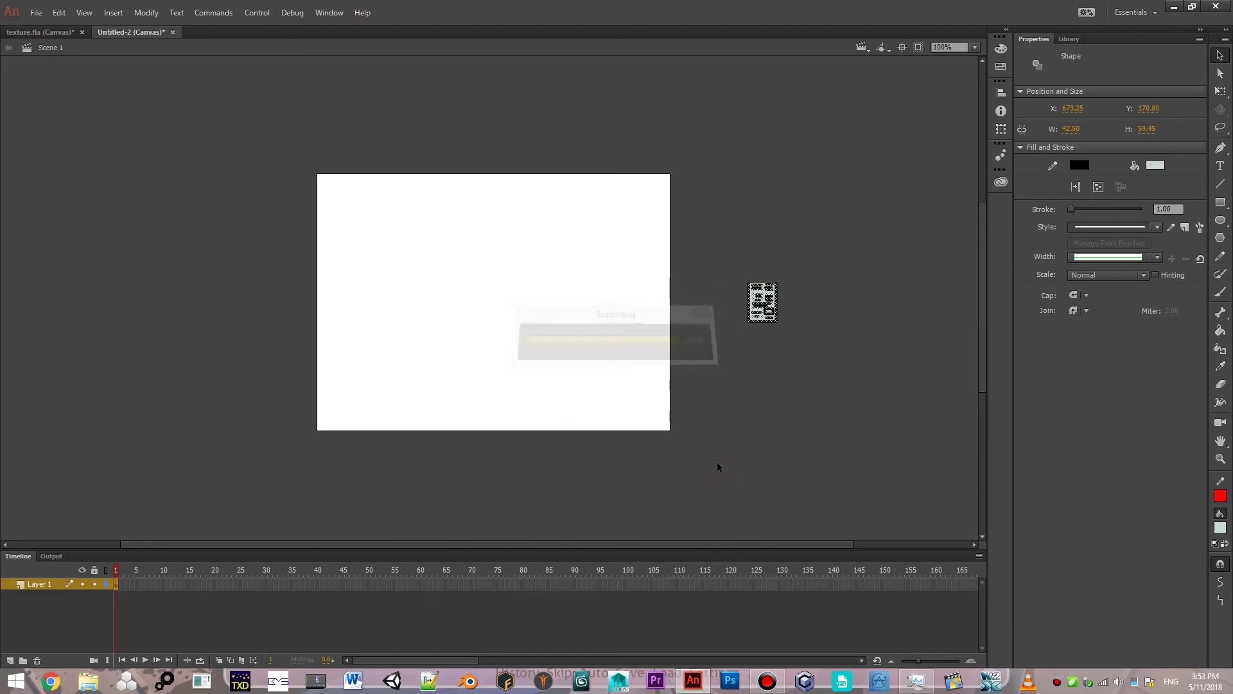
pyautogui.press('Delete')
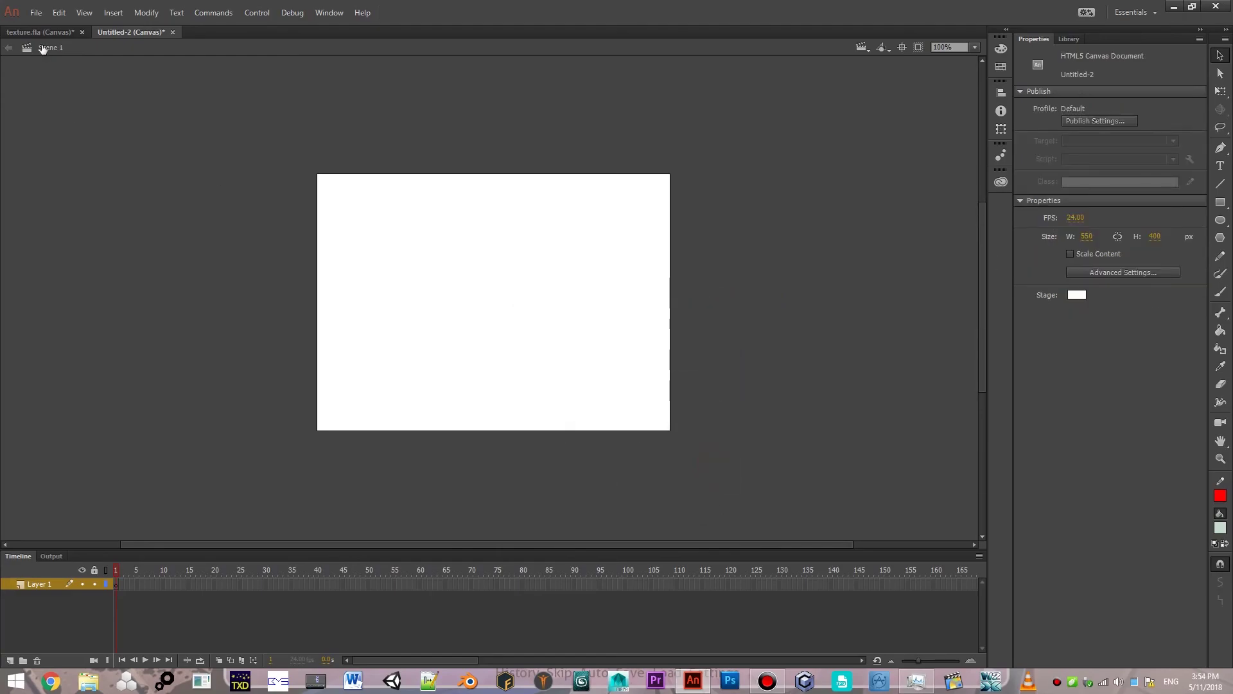
# Copy the blue map image from texture.fla into Untitled-2, beside the stage.
pyautogui.click(43, 32)
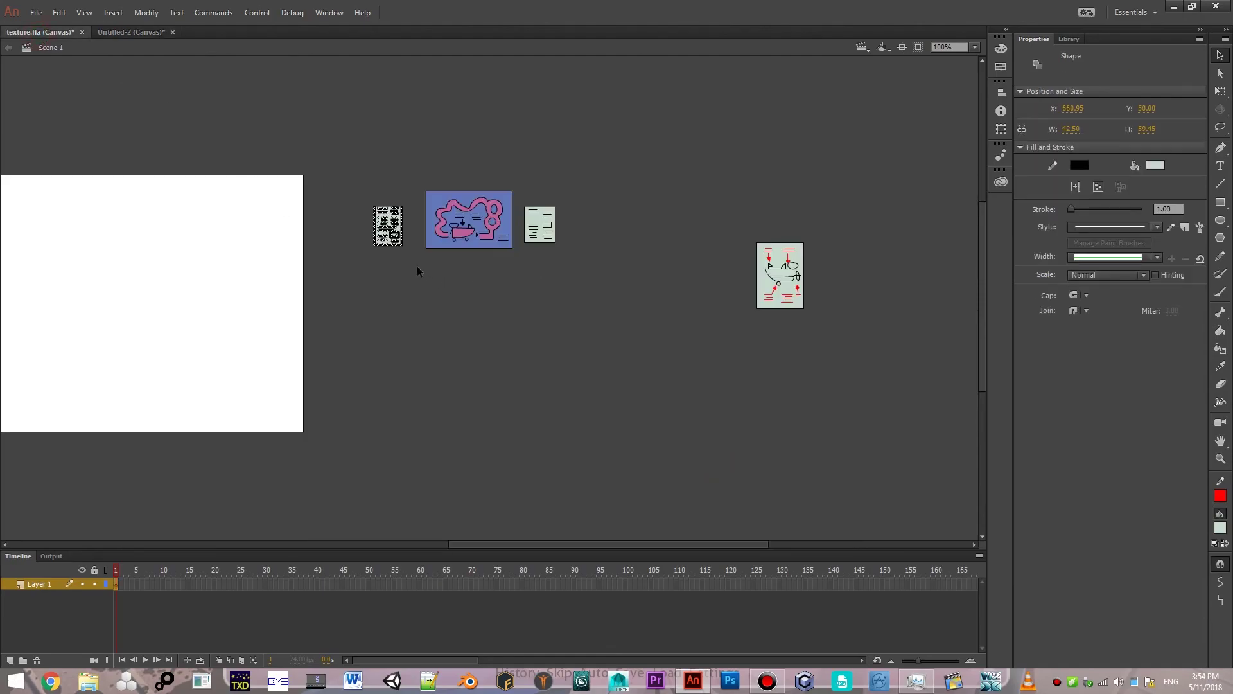
pyautogui.moveTo(418, 271); pyautogui.dragTo(526, 152)
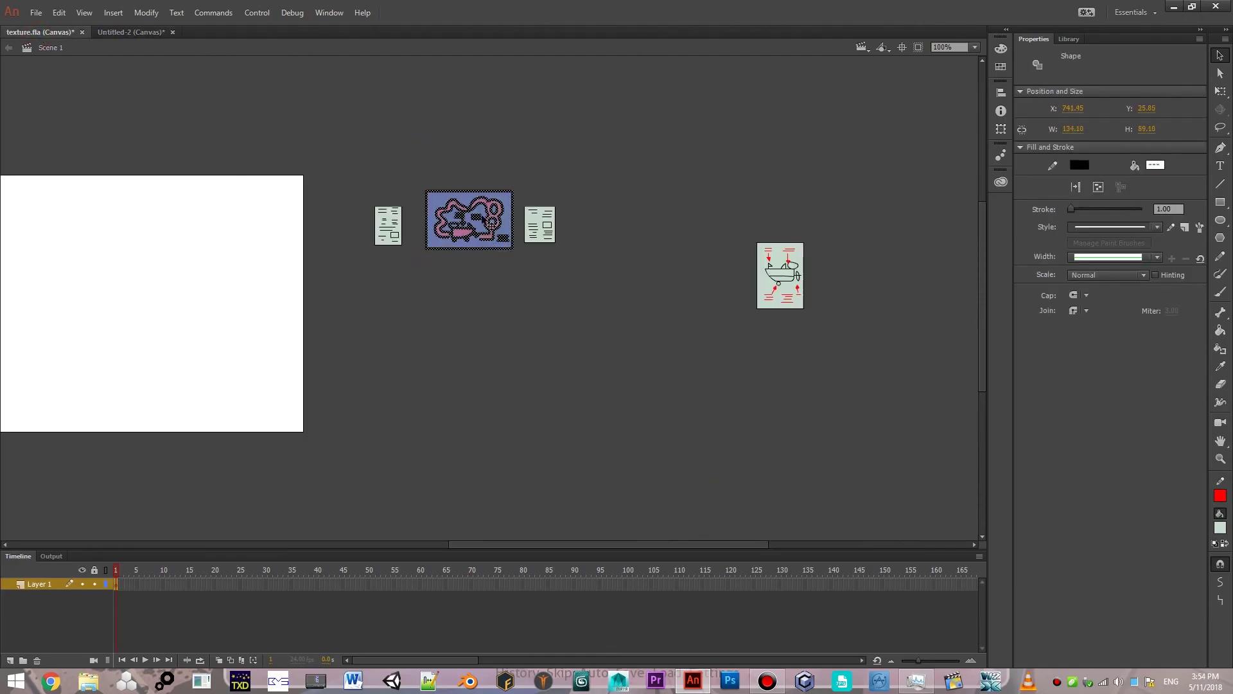
pyautogui.click(135, 32)
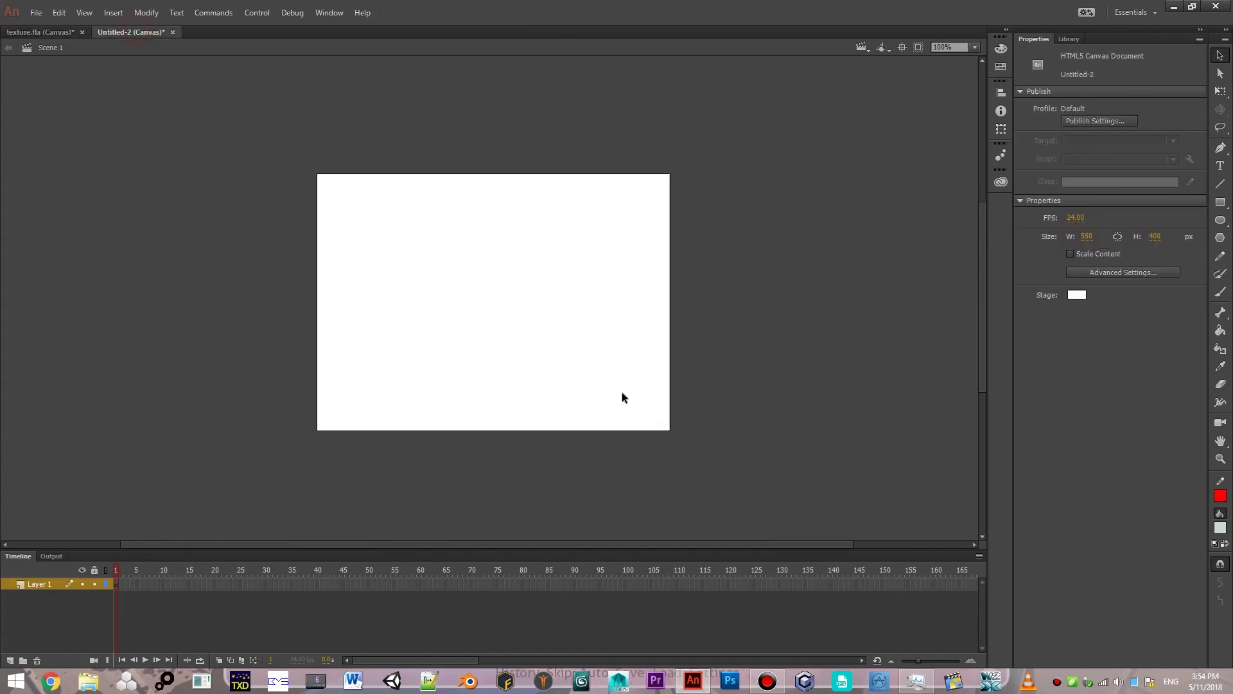
pyautogui.hotkey('ctrl', 'v')
pyautogui.moveTo(479, 328)
pyautogui.mouseDown()
pyautogui.moveTo(828, 328)
pyautogui.moveTo(748, 320)
pyautogui.mouseUp()
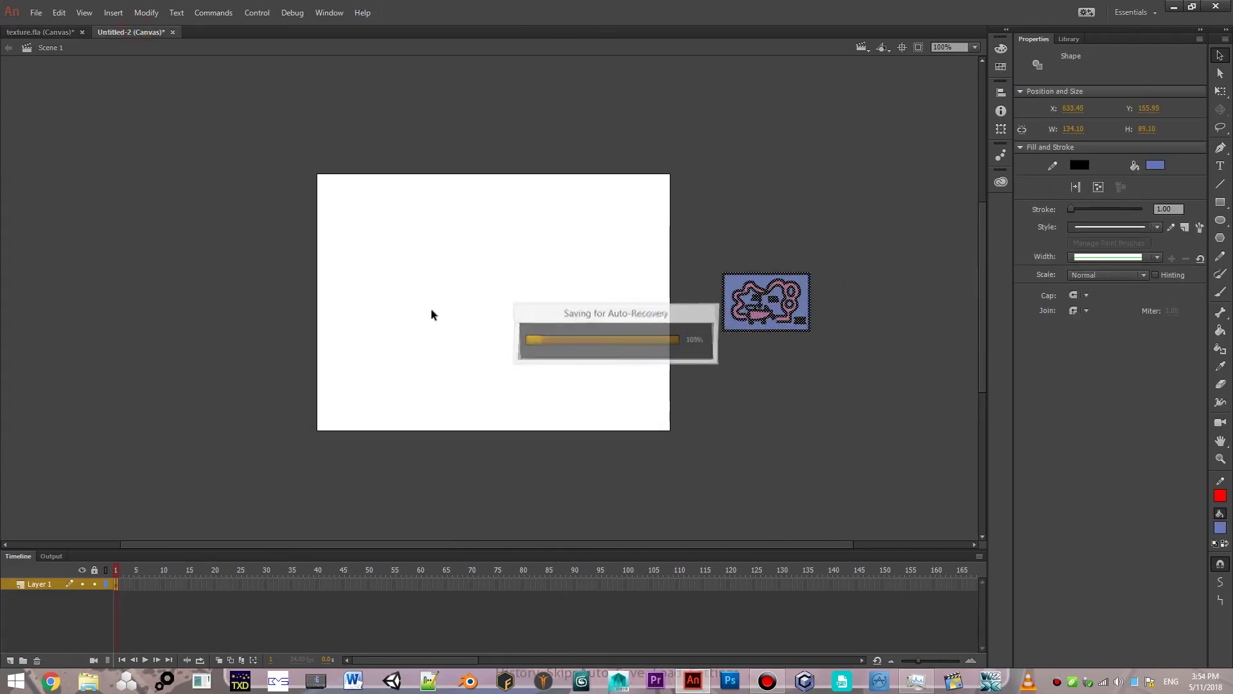
# Start a legacy image export of the blue map named 'Poster 4' in the boat folder.
pyautogui.click(35, 14)
pyautogui.moveTo(58, 224)
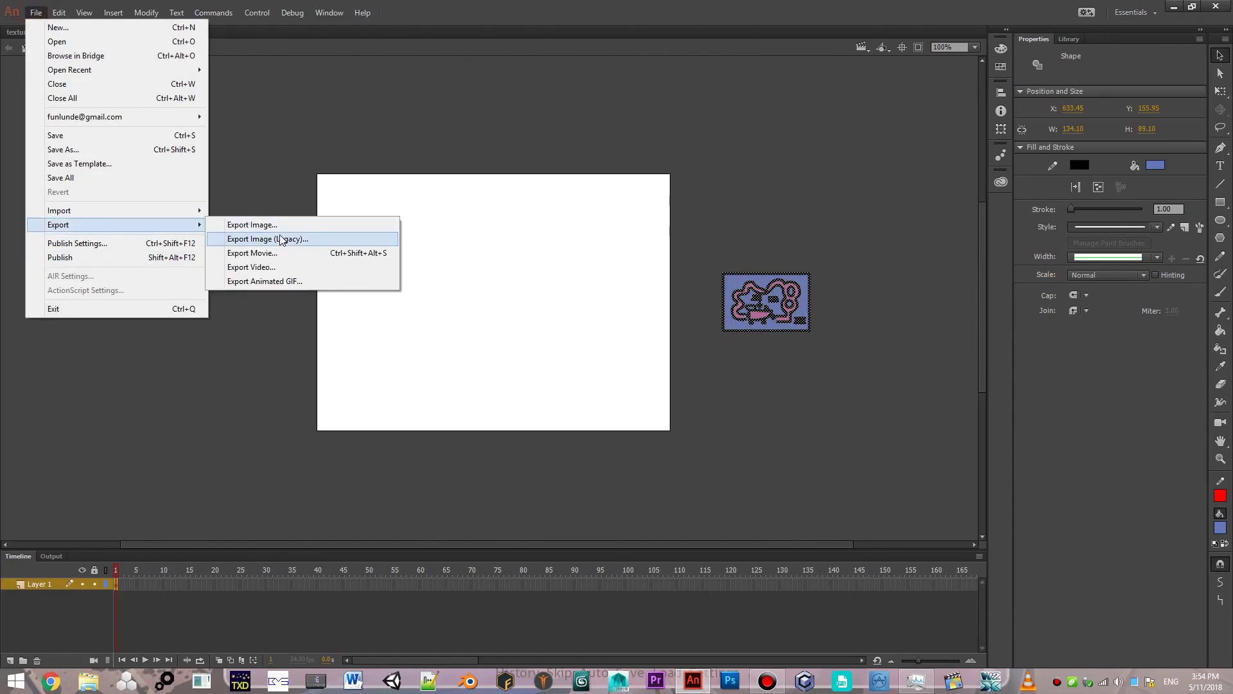
pyautogui.click(281, 240)
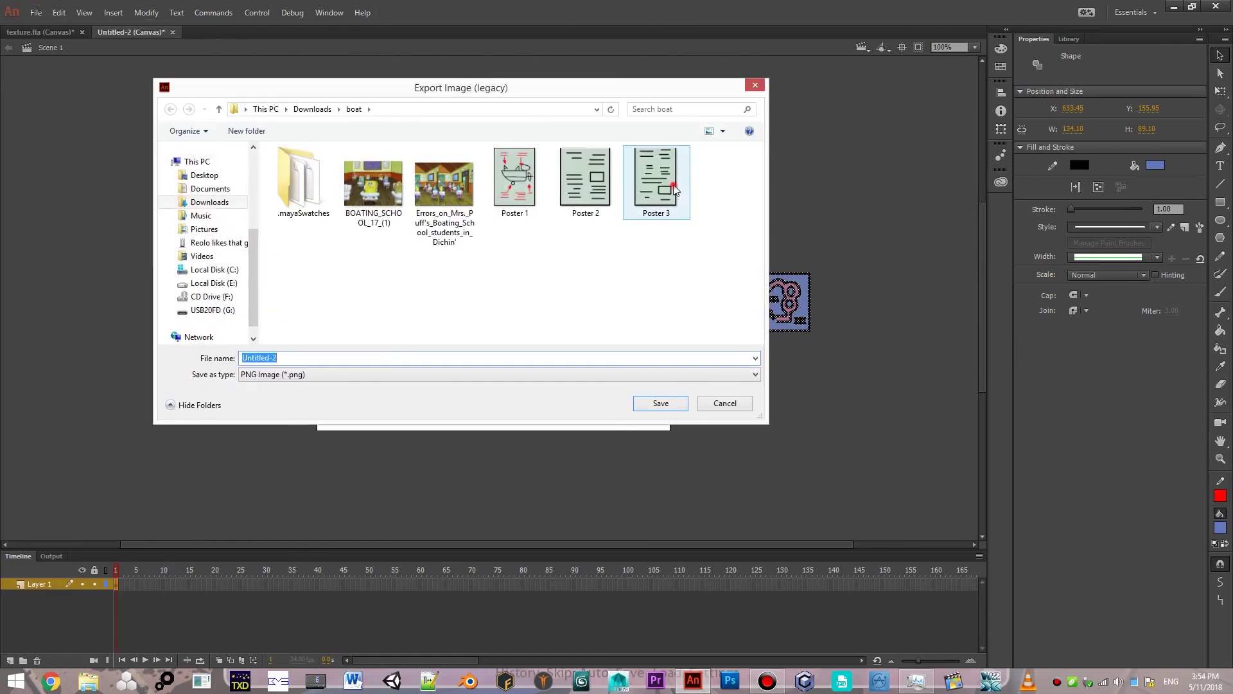
pyautogui.click(674, 190)
pyautogui.doubleClick(380, 354)
pyautogui.click(380, 355)
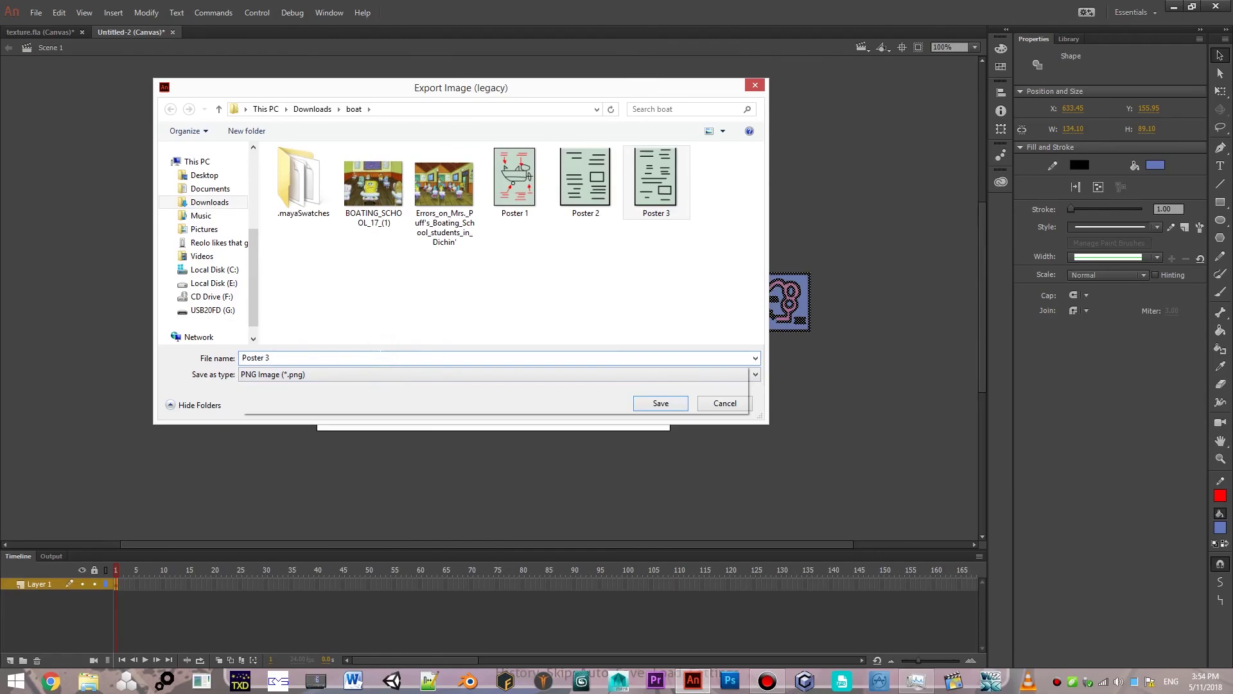
pyautogui.press('BackSpace')
pyautogui.write('4')
pyautogui.click(678, 406)
# Raise the export resolution to about 2250×1592, export the PNG, and close Untitled-2 without saving.
pyautogui.click(623, 323)
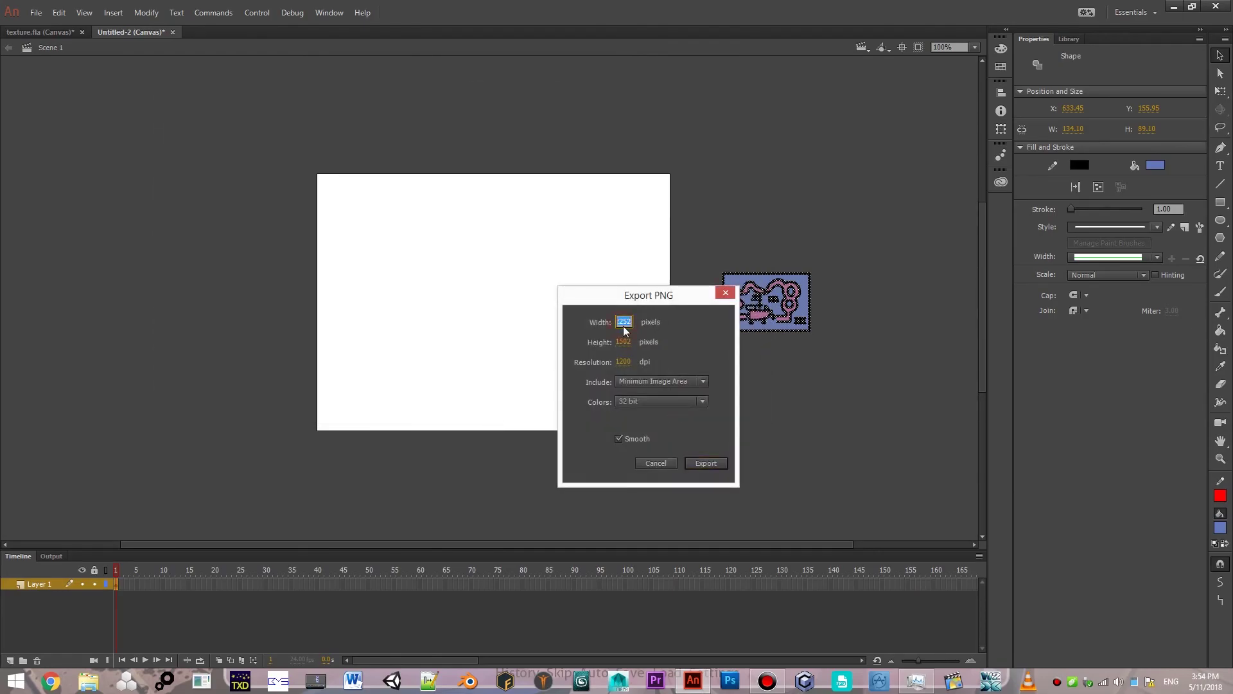
pyautogui.write('34')
pyautogui.moveTo(627, 362); pyautogui.dragTo(945, 275)
pyautogui.moveTo(895, 323); pyautogui.dragTo(1082, 168)
pyautogui.moveTo(1114, 119); pyautogui.dragTo(1113, 122)
pyautogui.click(706, 463)
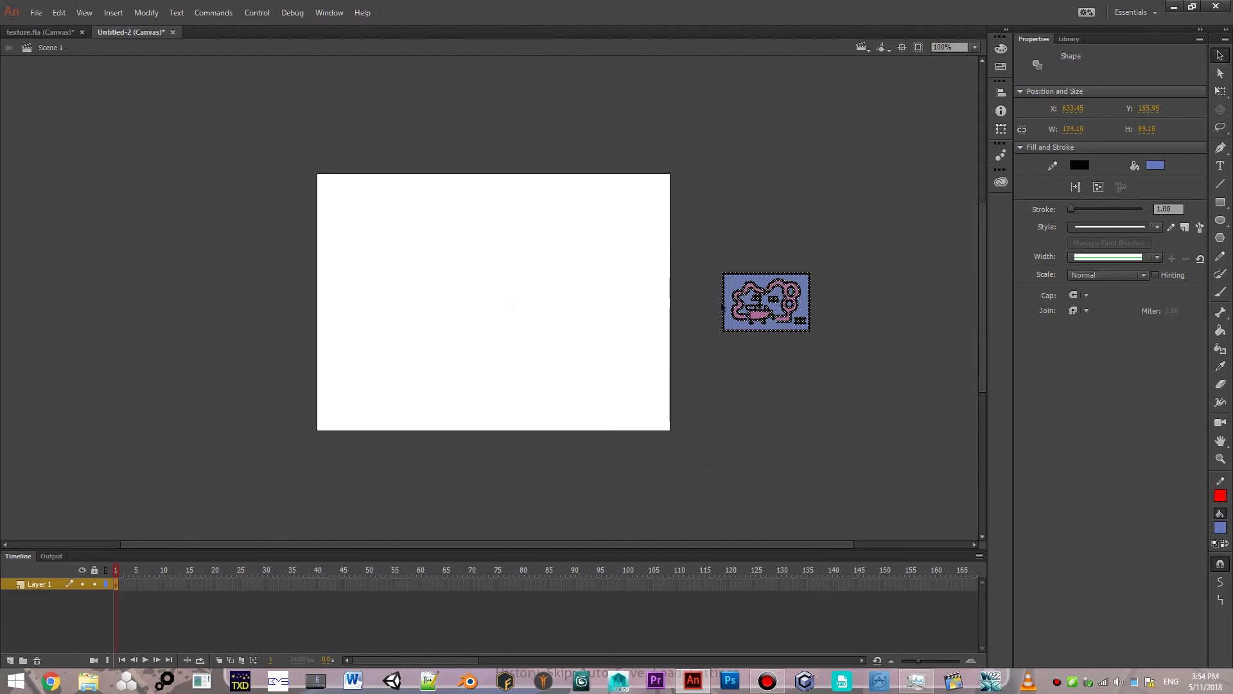
pyautogui.click(1216, 7)
pyautogui.click(619, 354)
# Save texture.fla, quit Animate, and open the Downloads > boat folder in File Explorer.
pyautogui.click(572, 356)
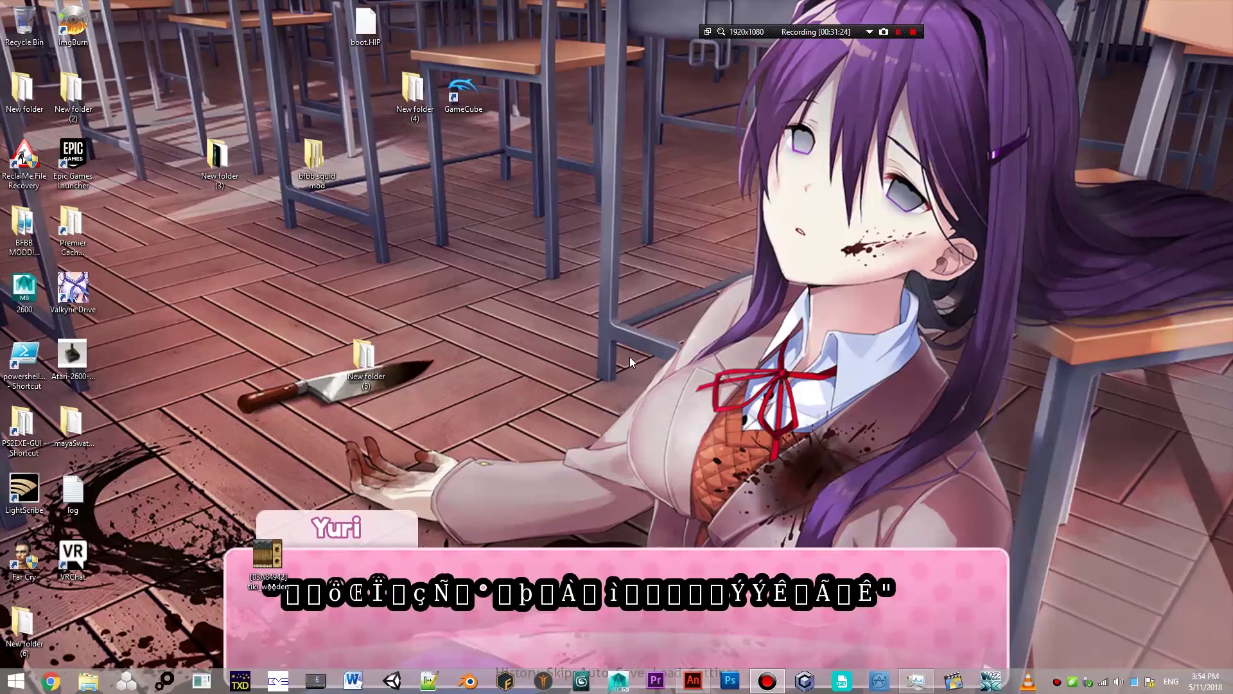
pyautogui.click(88, 681)
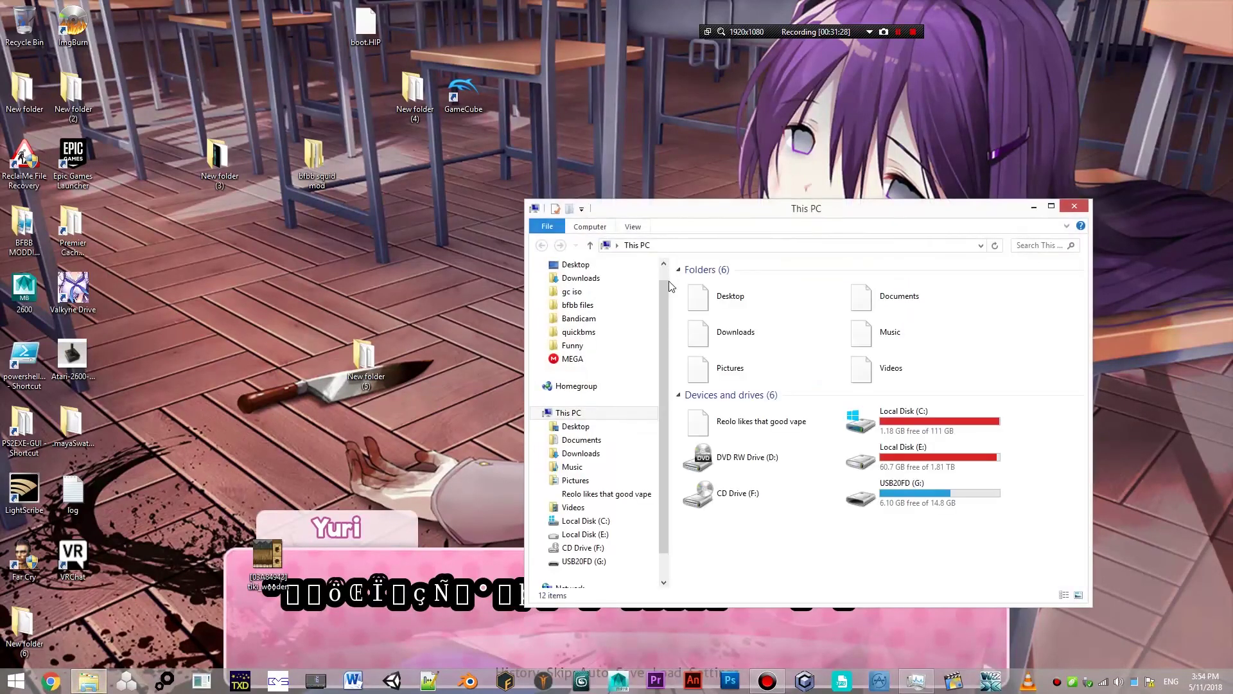
pyautogui.scroll(1, 618, 308)
pyautogui.click(578, 296)
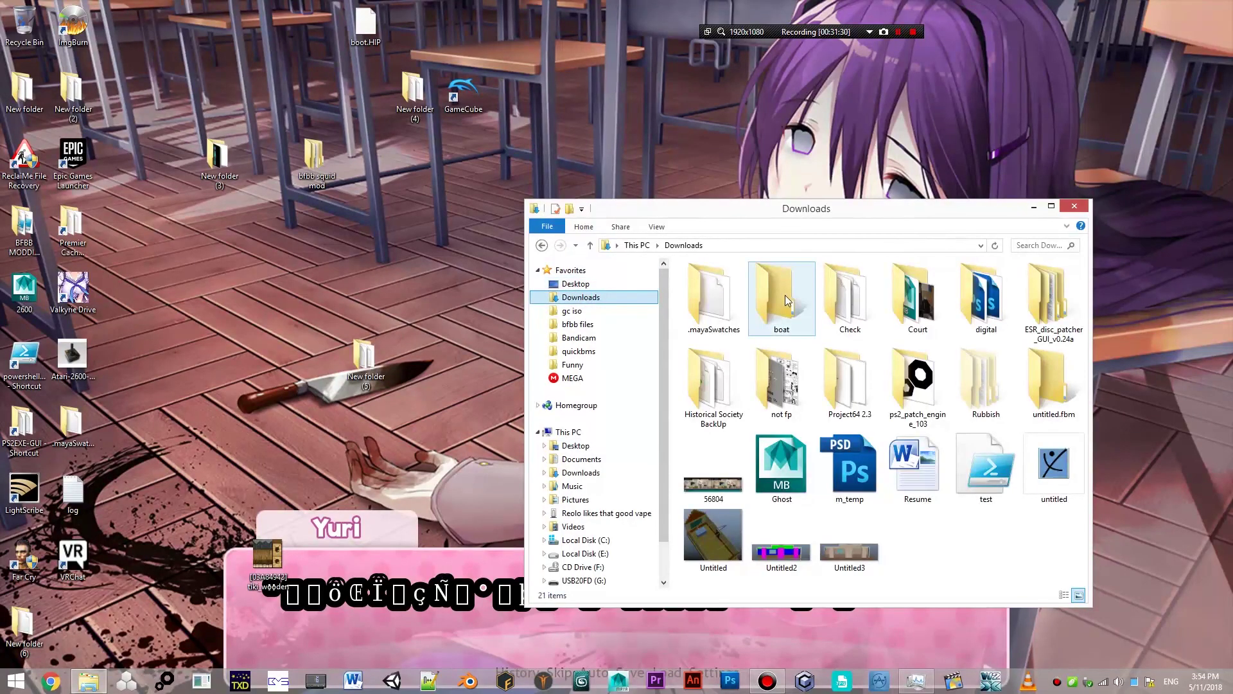
pyautogui.doubleClick(779, 298)
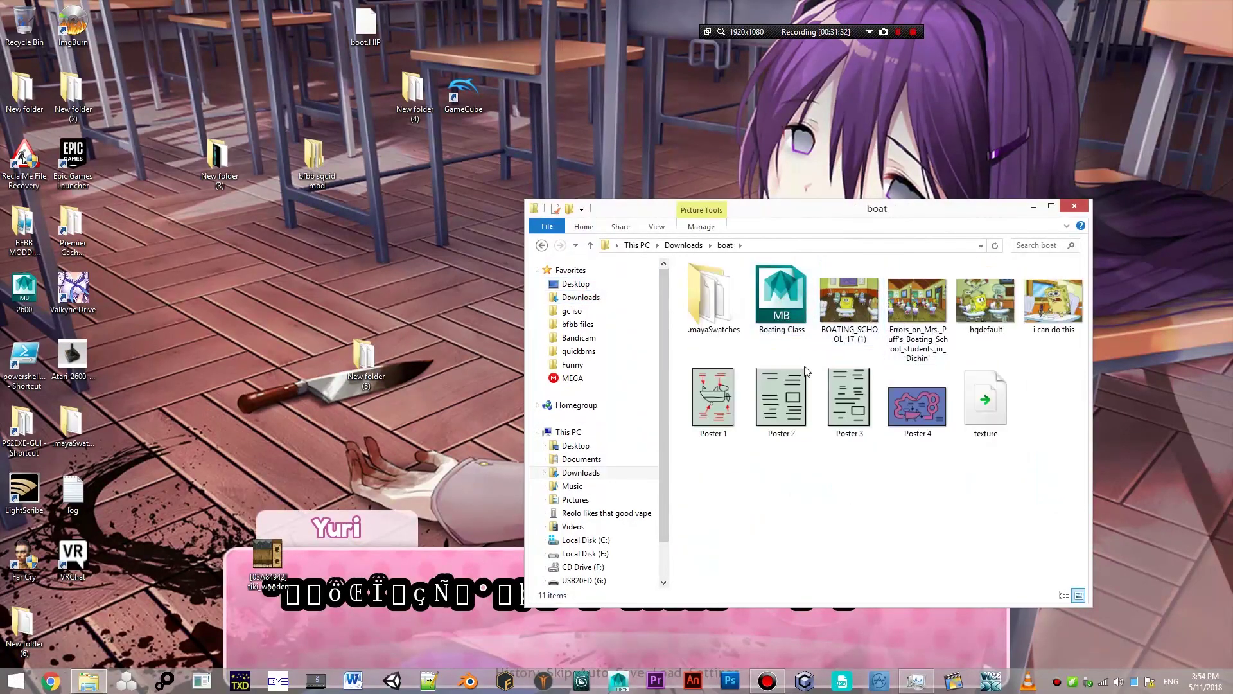
# Preview Poster 1, step to the next poster, and close the image viewer.
pyautogui.doubleClick(687, 392)
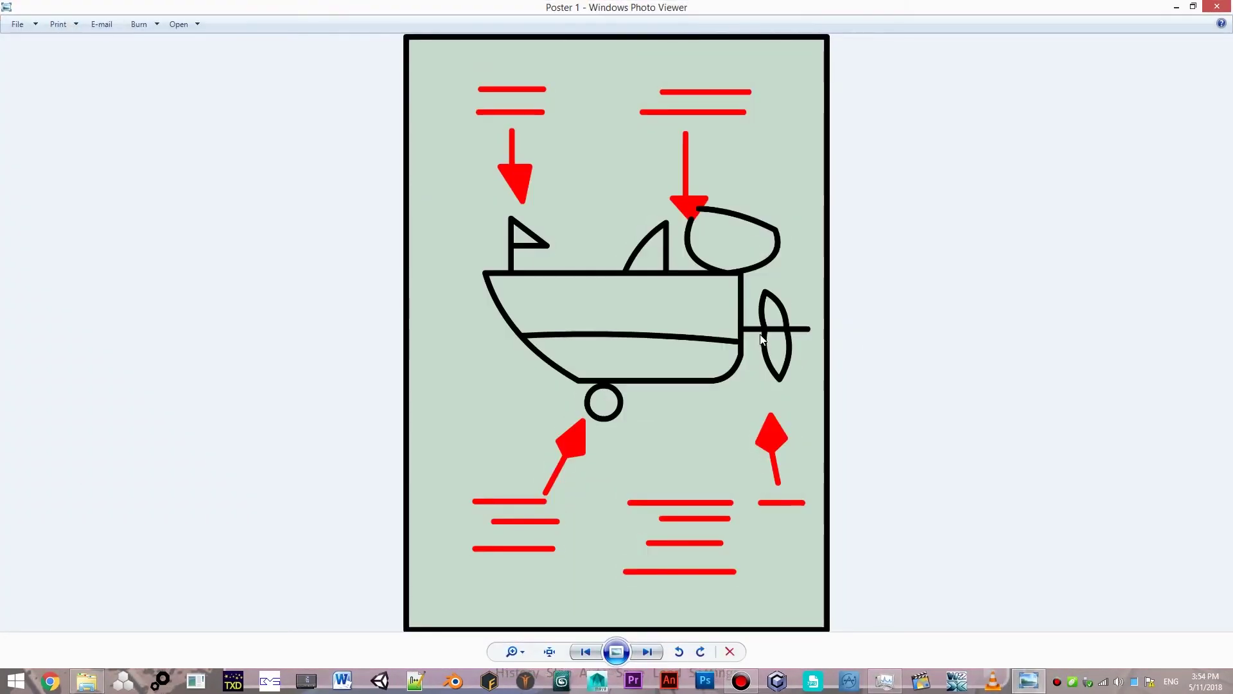
pyautogui.press('Right')
pyautogui.press('Right')
pyautogui.press('Right')
pyautogui.press('Right')
pyautogui.press('Right')
pyautogui.click(1216, 6)
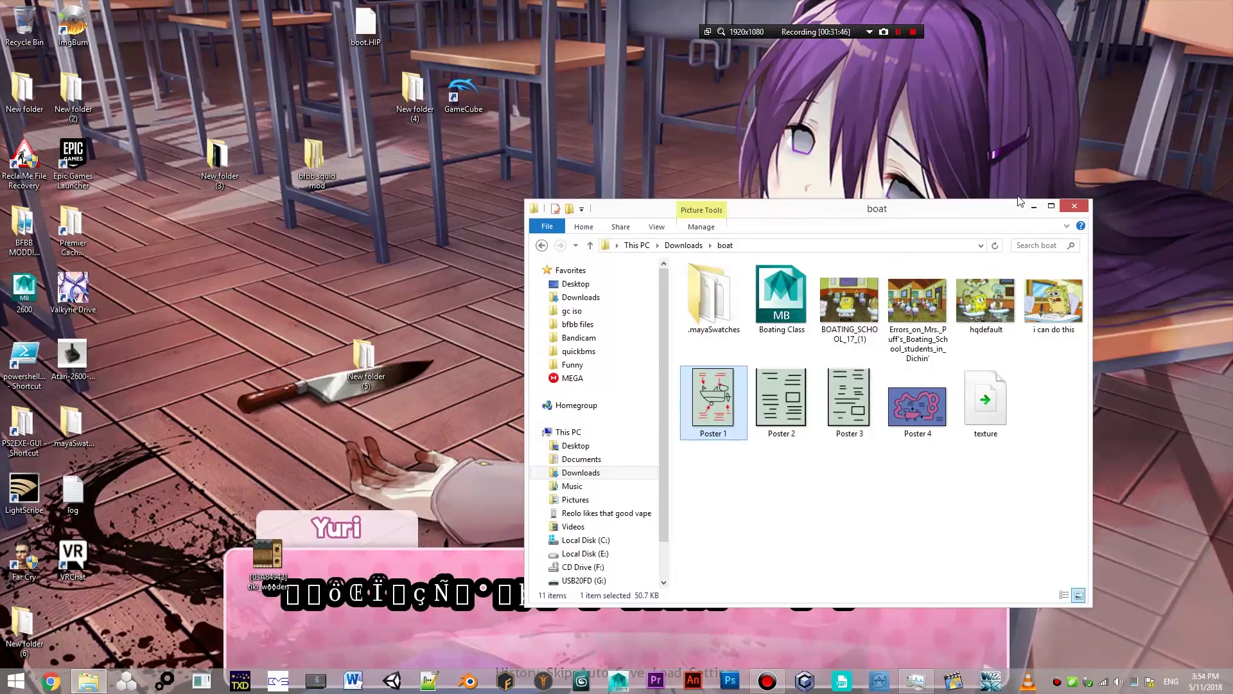
pyautogui.click(1072, 206)
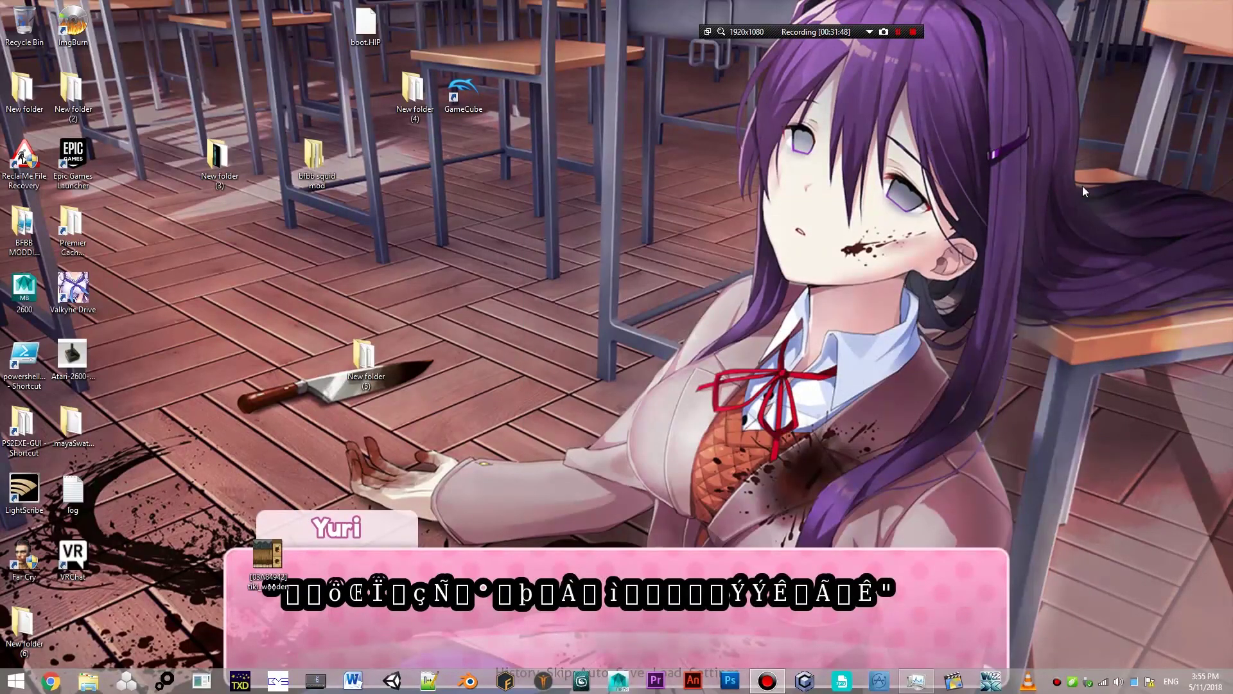